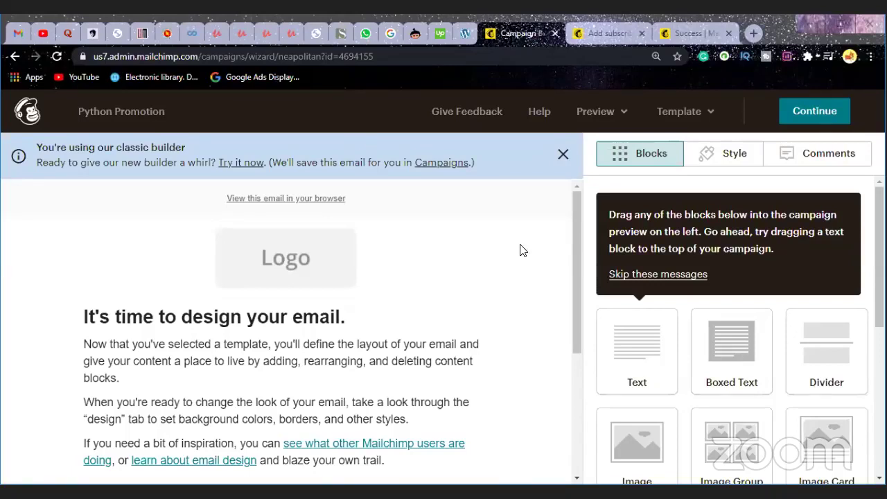
# Step: Drag the Logo block out of the header, leaving an empty 'Drop Content Blocks Here' area above it
pyautogui.click(447, 393)
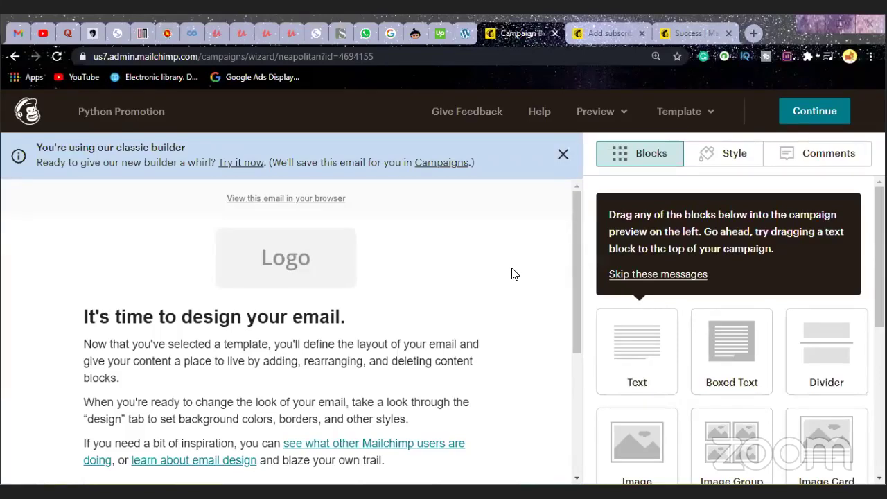
pyautogui.moveTo(425, 294)
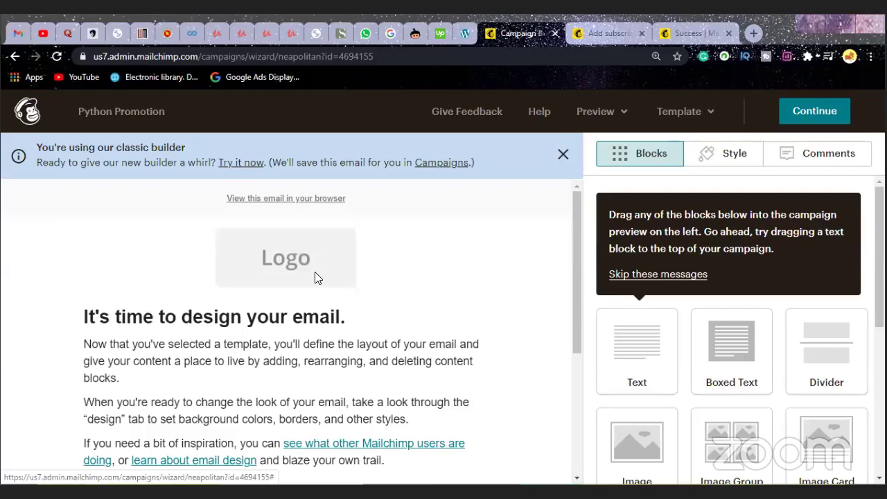
pyautogui.moveTo(315, 272)
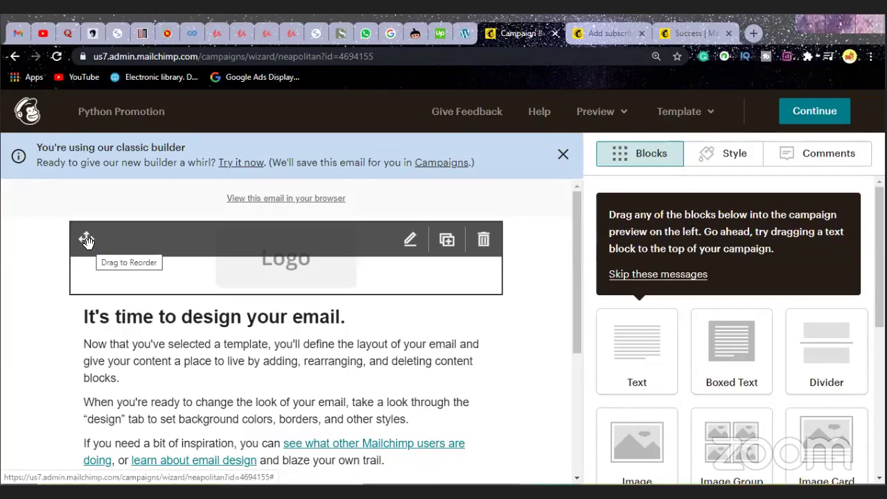
pyautogui.moveTo(87, 240); pyautogui.dragTo(61, 246)
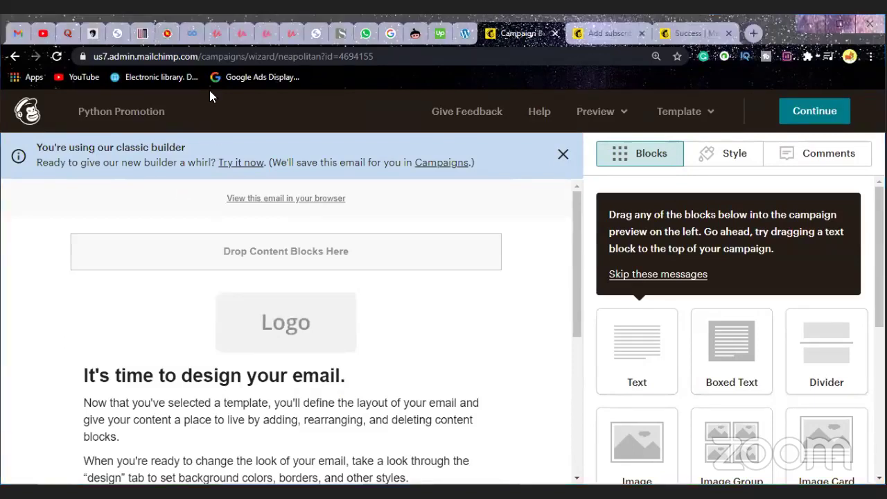
pyautogui.moveTo(191, 343)
pyautogui.scroll(-1, 431, 251)
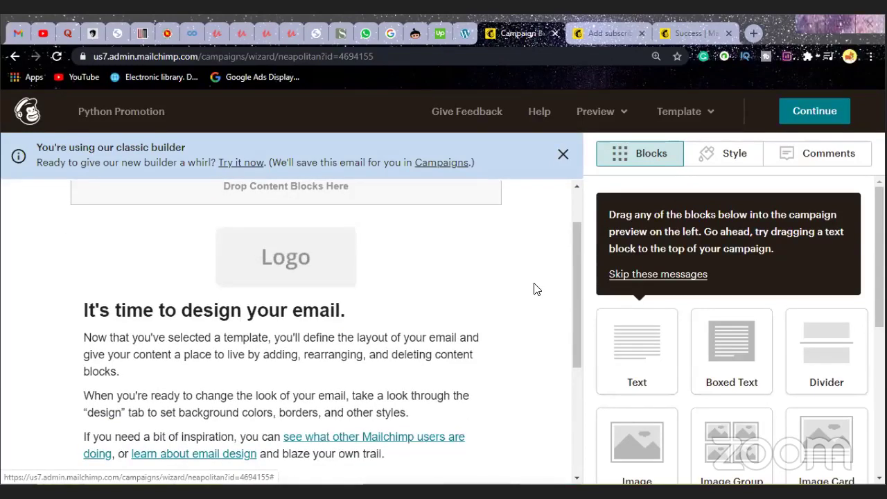
pyautogui.scroll(-1, 533, 286)
pyautogui.scroll(-1, 535, 288)
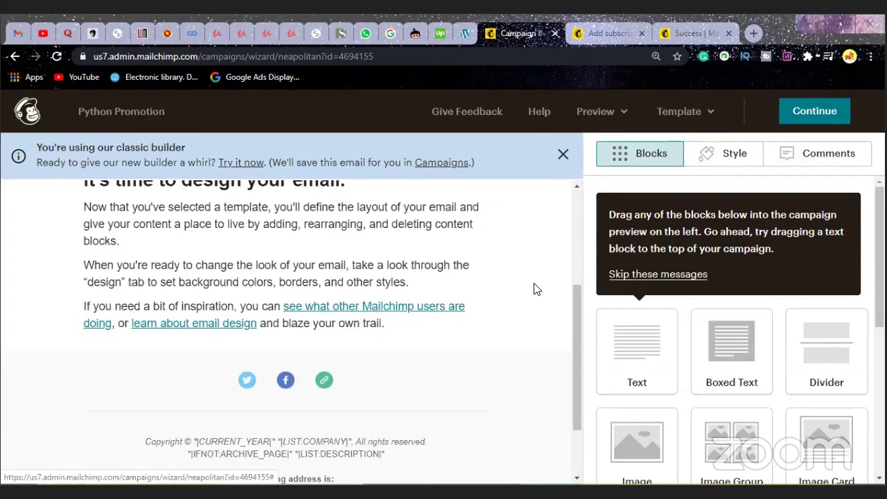
pyautogui.scroll(-1, 534, 288)
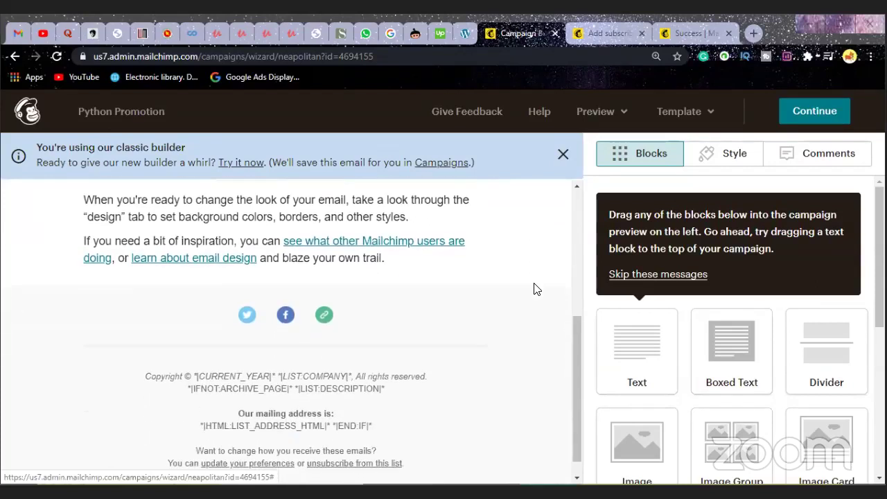
pyautogui.scroll(1, 534, 288)
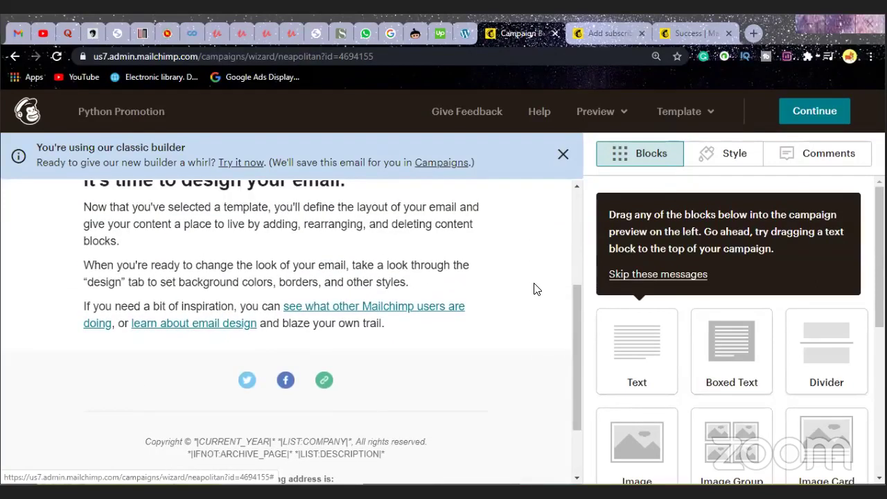
pyautogui.scroll(2, 533, 288)
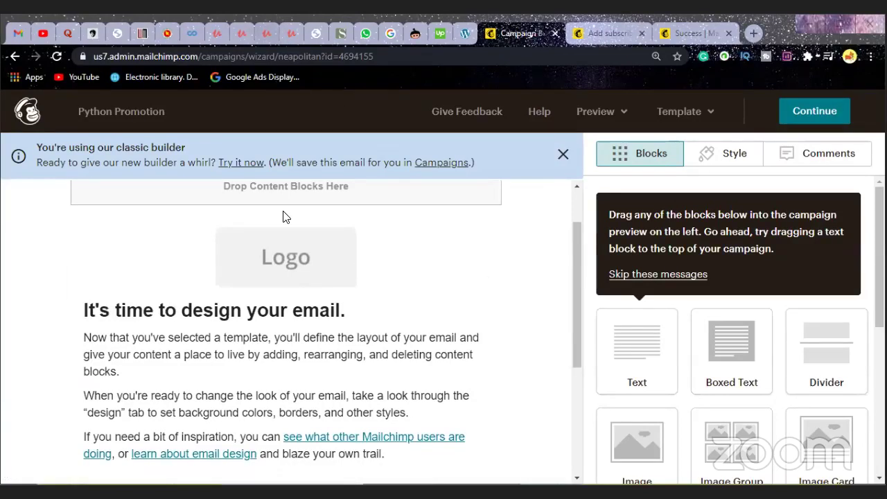
pyautogui.moveTo(309, 229)
pyautogui.hotkey('ctrl', '1')
pyautogui.scroll(-6, 342, 335)
pyautogui.scroll(-10, 343, 333)
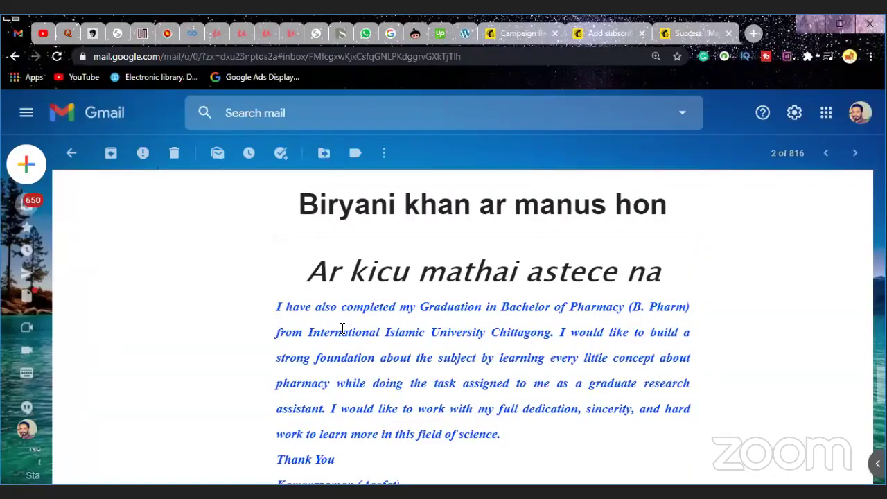
pyautogui.scroll(12, 342, 332)
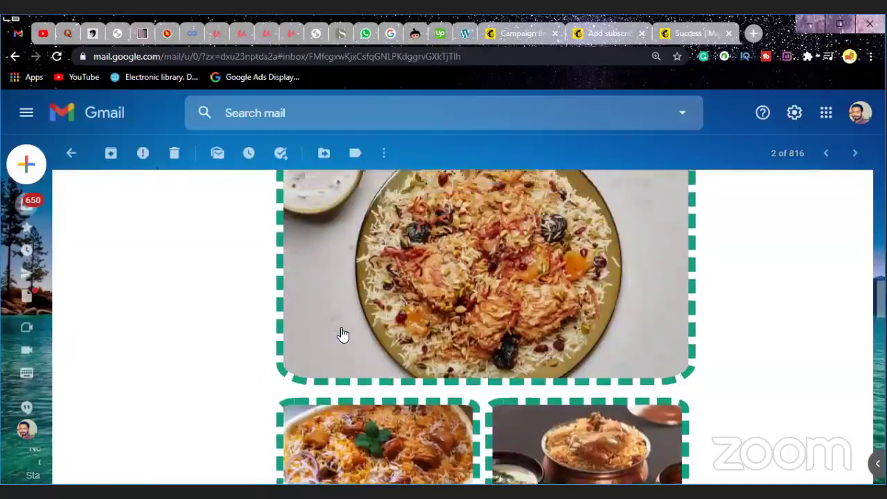
pyautogui.scroll(3, 342, 333)
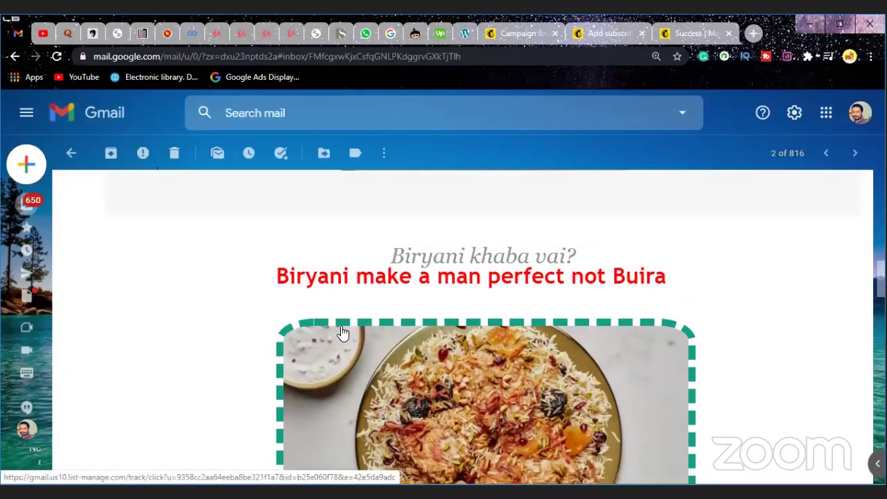
pyautogui.scroll(4, 342, 332)
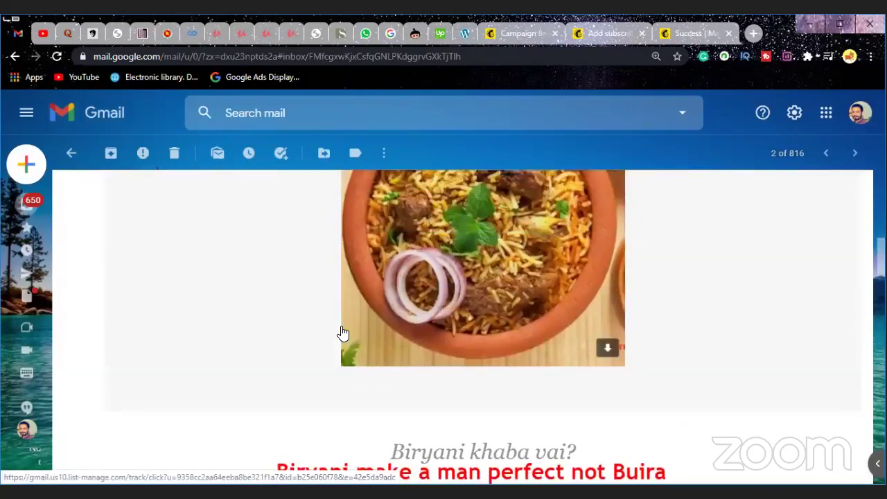
pyautogui.scroll(-9, 343, 333)
pyautogui.scroll(-7, 345, 335)
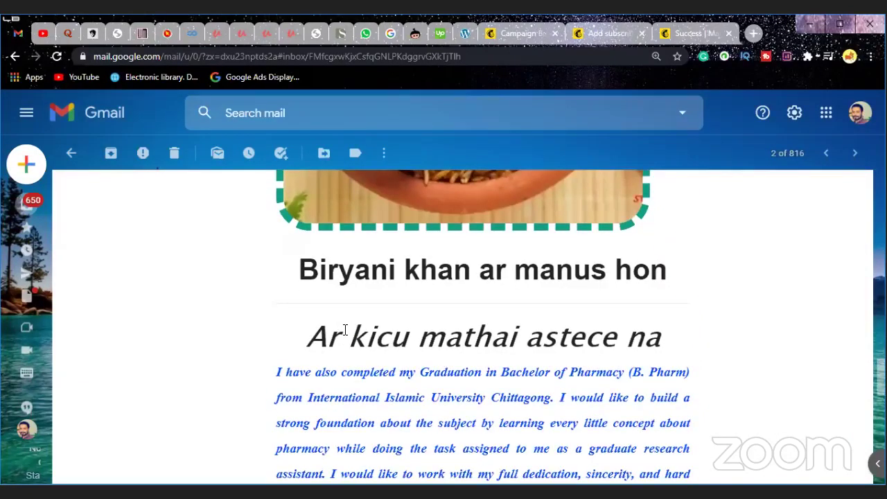
pyautogui.scroll(-1, 344, 330)
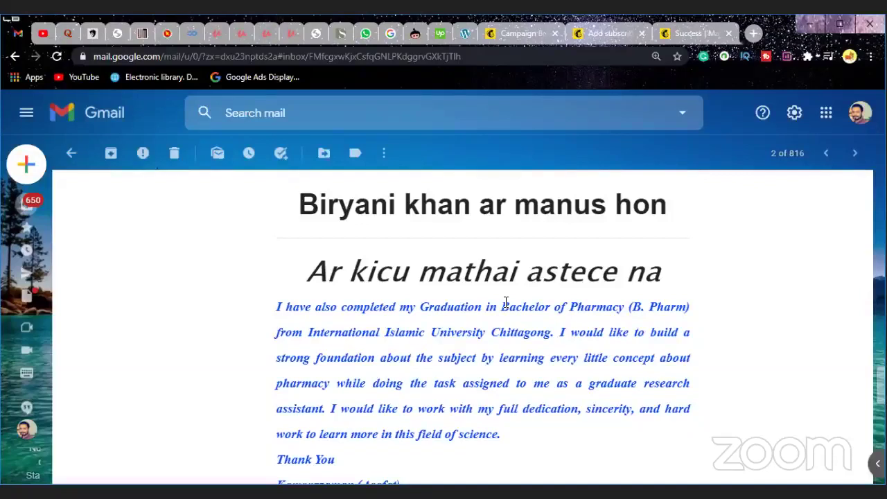
pyautogui.scroll(-1, 506, 302)
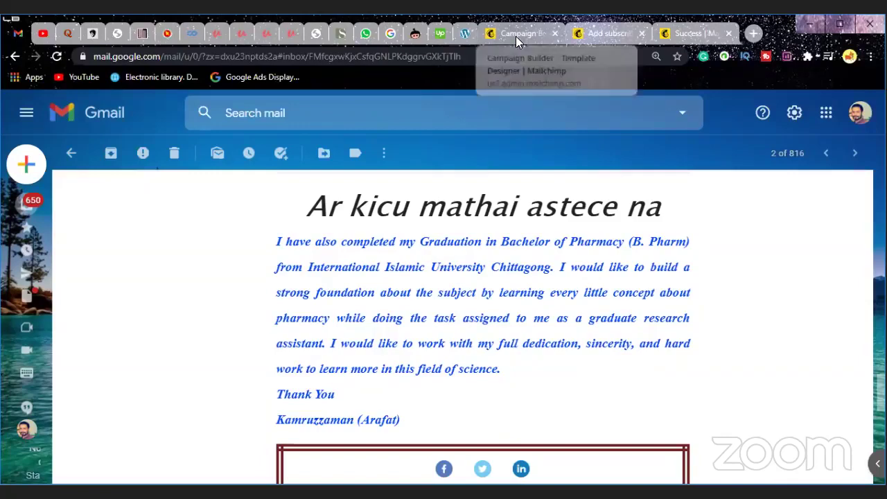
pyautogui.scroll(-3, 511, 364)
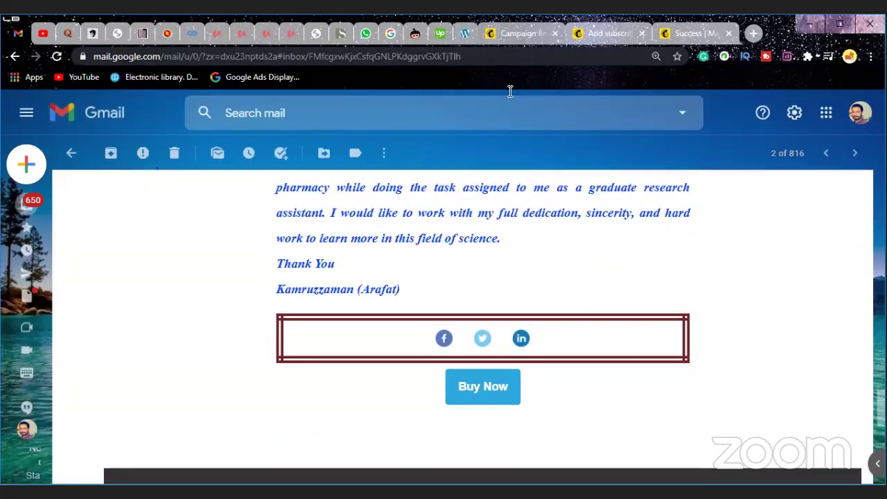
pyautogui.scroll(3, 519, 266)
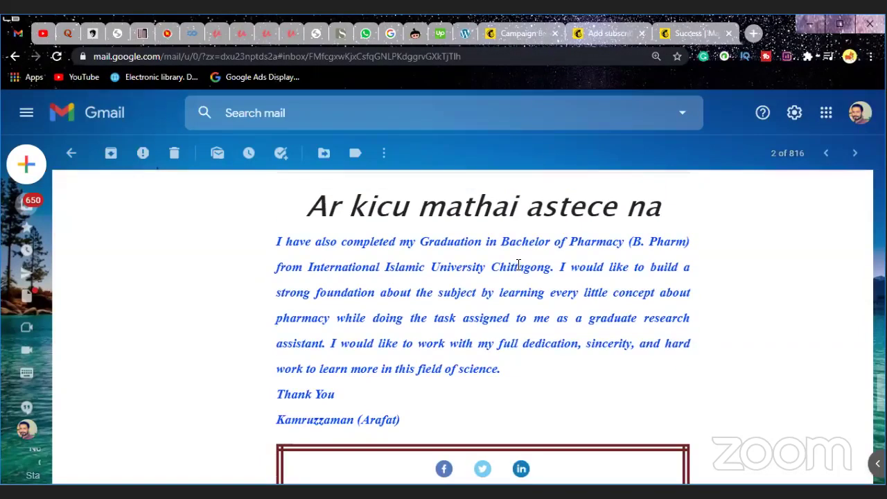
pyautogui.click(521, 34)
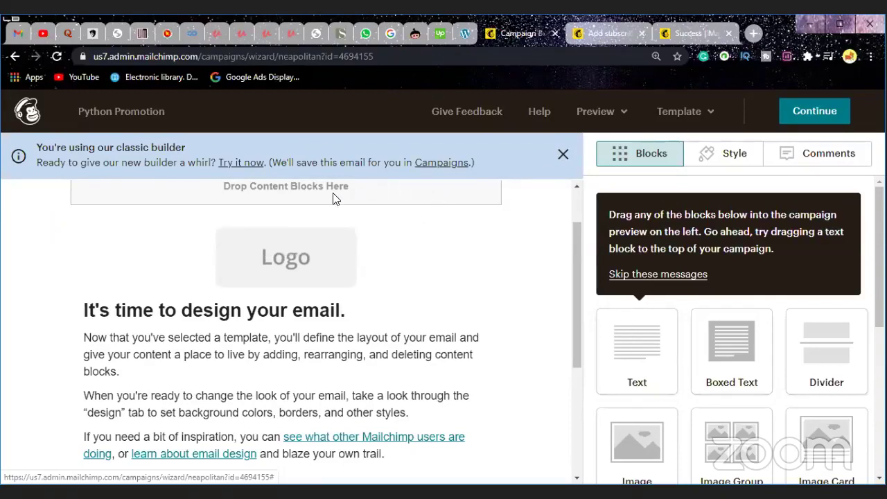
# Step: Skip the drag-and-drop tip and close the classic builder banner
pyautogui.scroll(1, 333, 195)
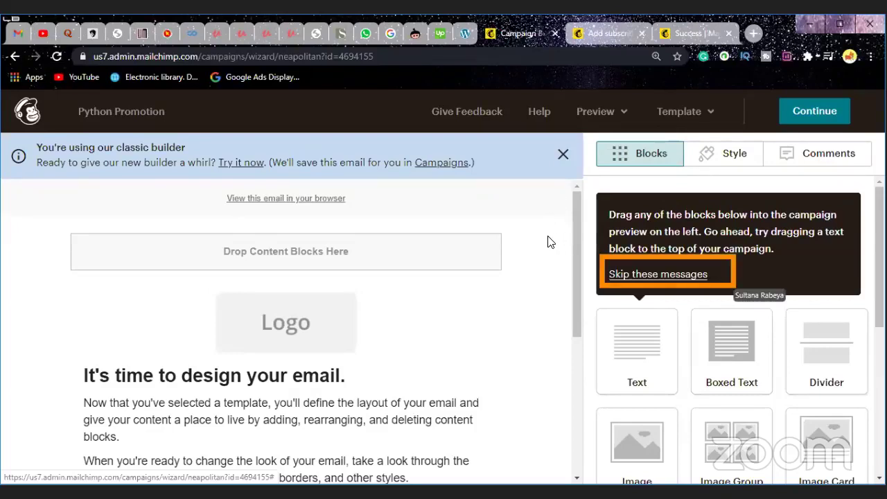
pyautogui.click(638, 275)
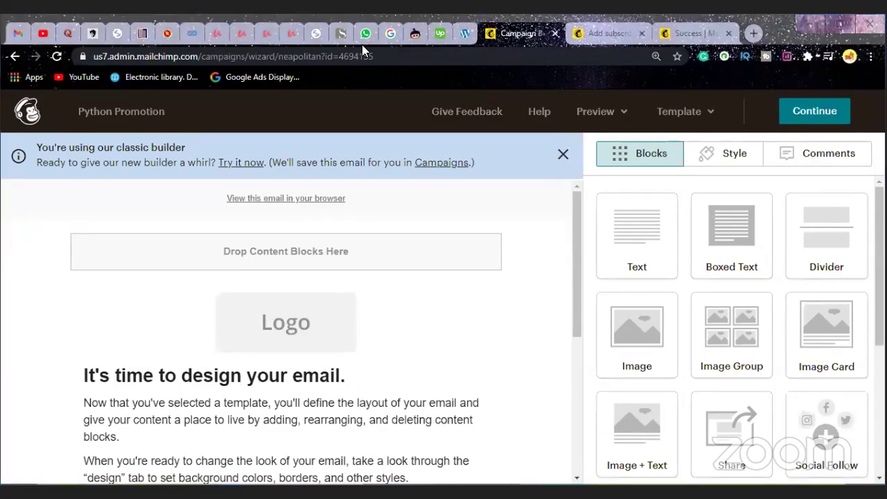
pyautogui.click(563, 157)
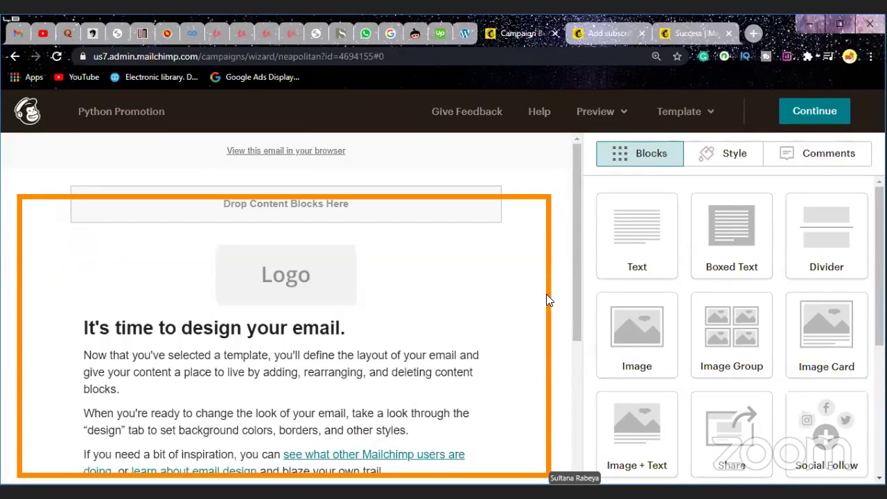
# Step: Delete the social share, footer and 'It's time to design your email' text blocks
pyautogui.scroll(-2, 514, 308)
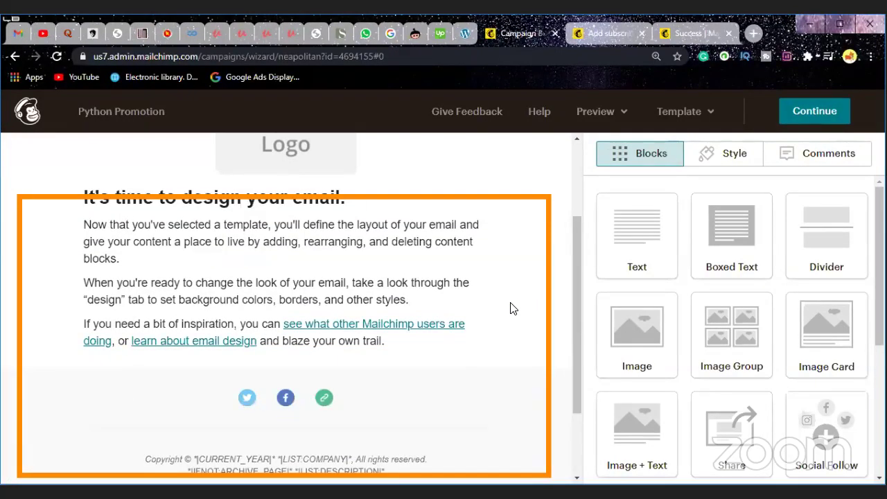
pyautogui.scroll(-2, 514, 309)
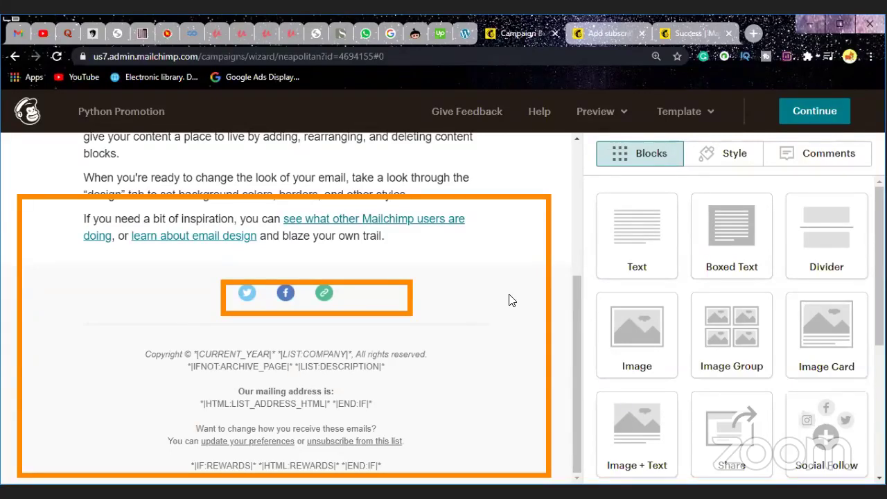
pyautogui.moveTo(340, 308)
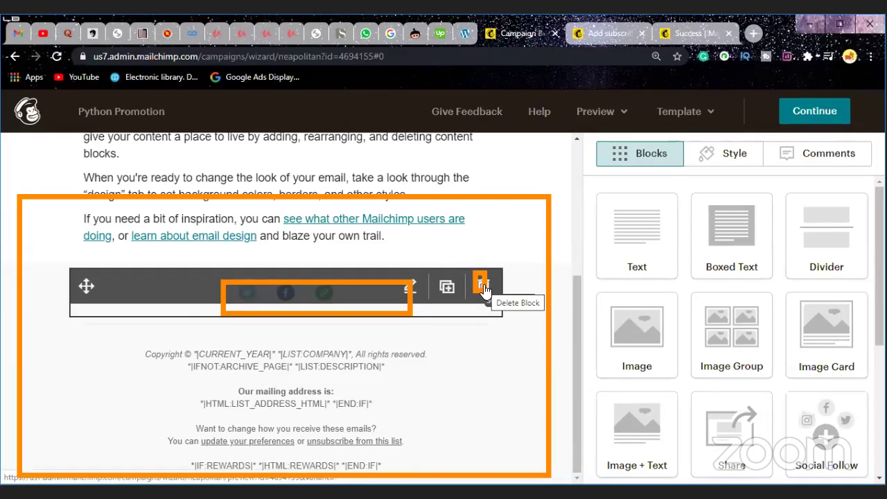
pyautogui.click(483, 287)
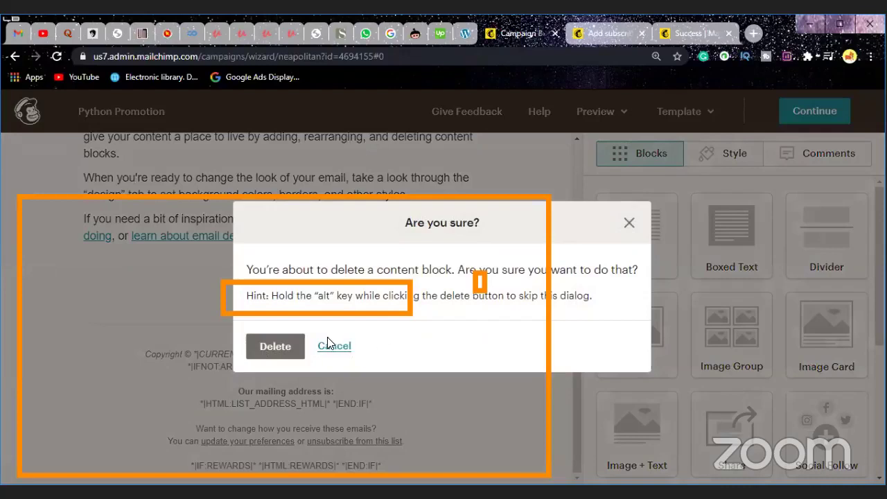
pyautogui.click(275, 354)
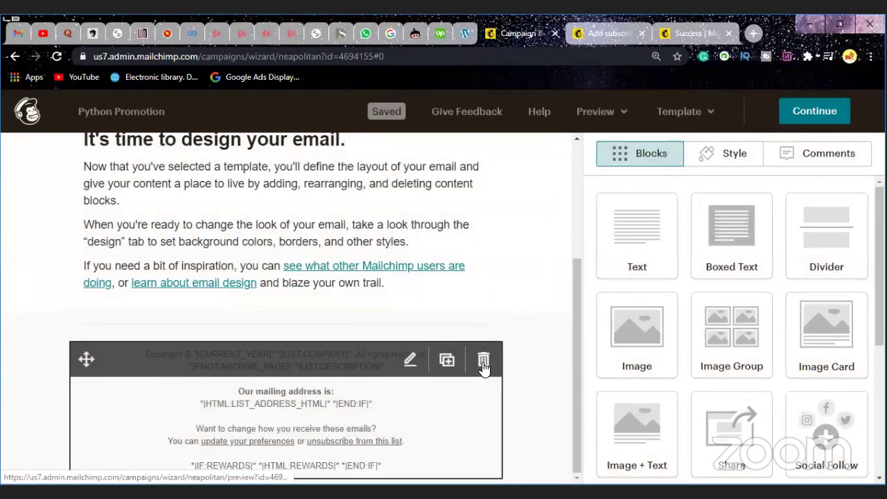
pyautogui.click(483, 362)
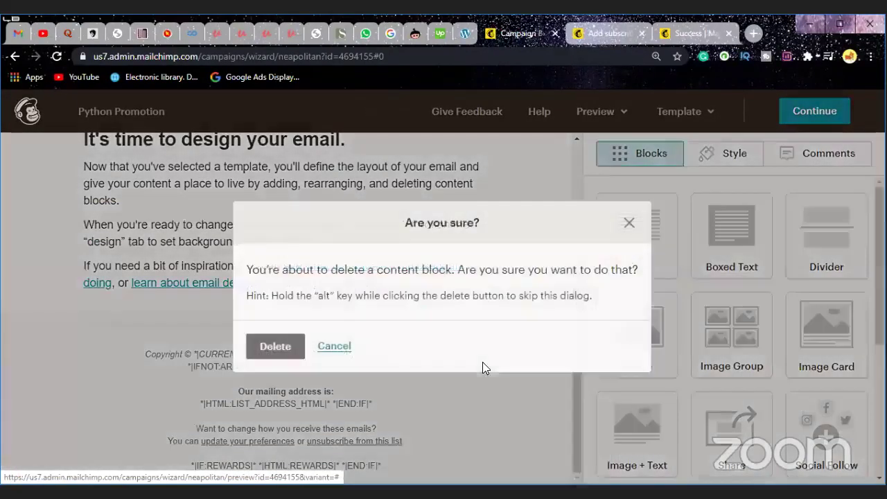
pyautogui.click(284, 353)
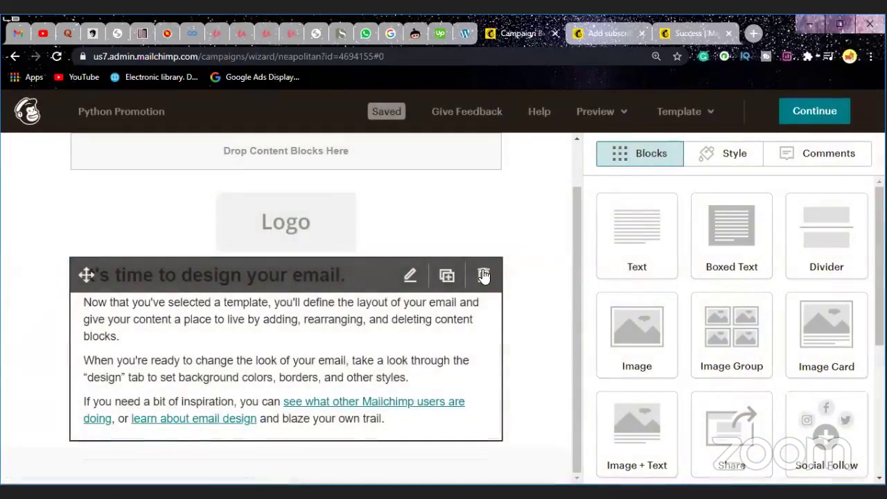
pyautogui.click(483, 275)
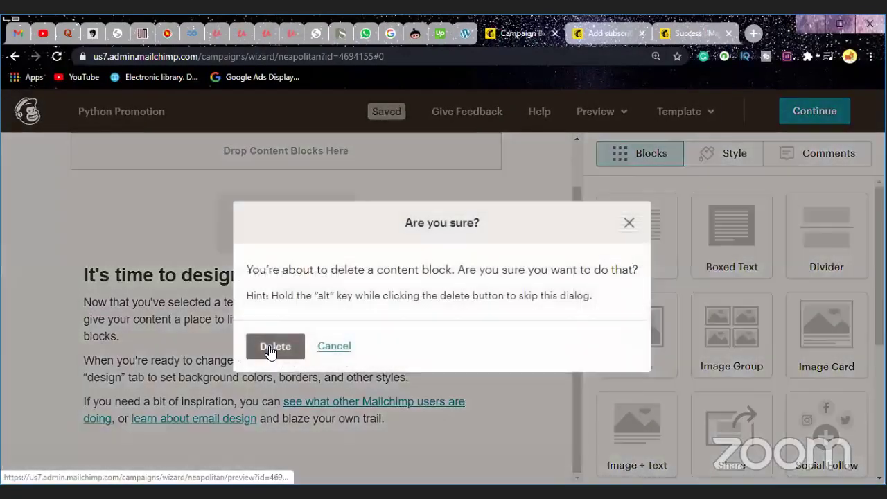
pyautogui.press('Return')
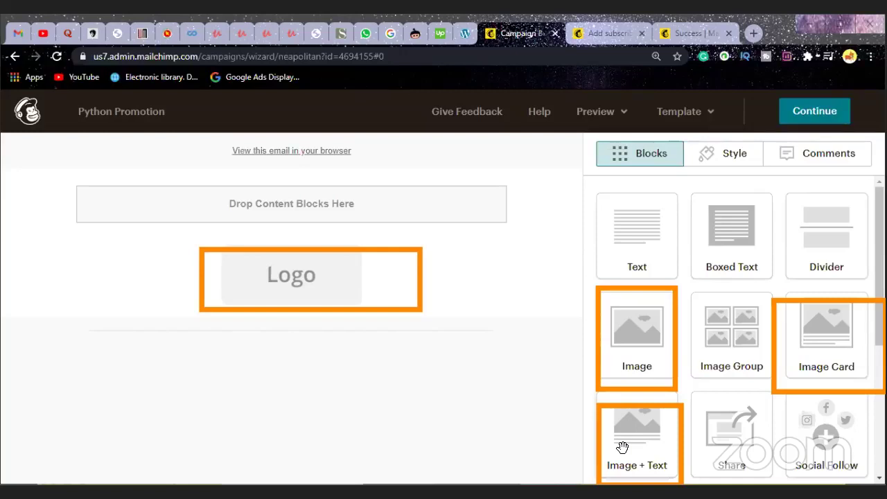
# Step: Review the block types in the Blocks panel, then view the received Mailchimp email's footer in Gmail
pyautogui.scroll(-2, 846, 413)
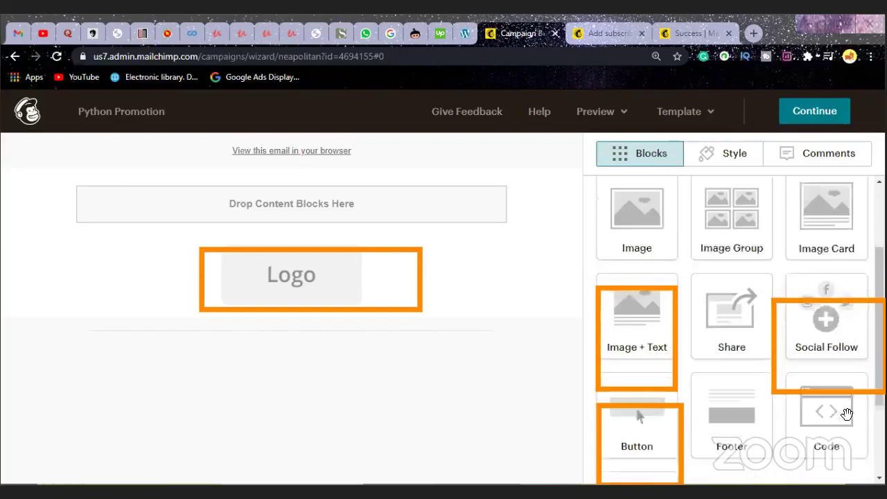
pyautogui.scroll(-2, 847, 413)
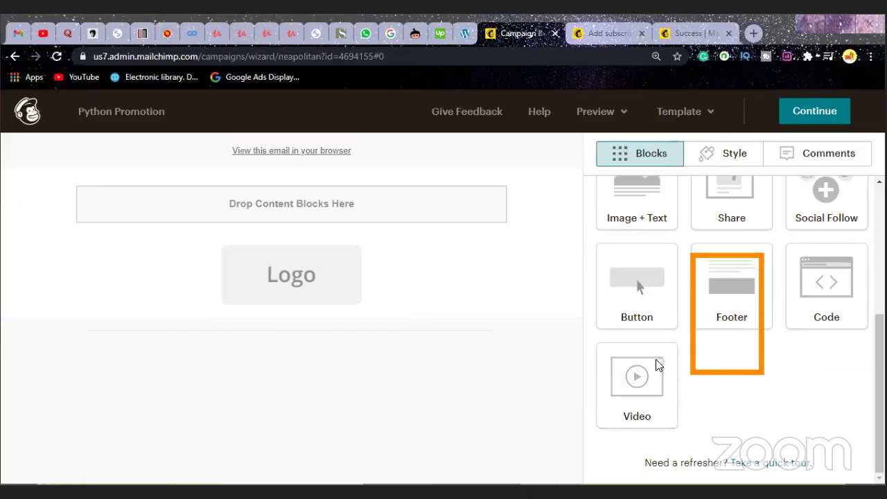
pyautogui.click(13, 35)
pyautogui.scroll(-2, 430, 284)
pyautogui.scroll(1, 431, 285)
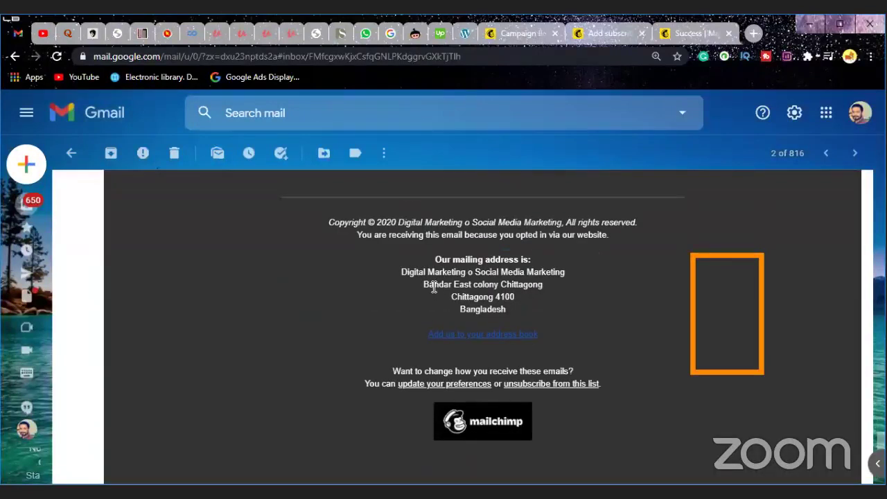
# Step: Look through the forwarded Powtoon 33% off email as a layout example, then return to Mailchimp
pyautogui.click(13, 60)
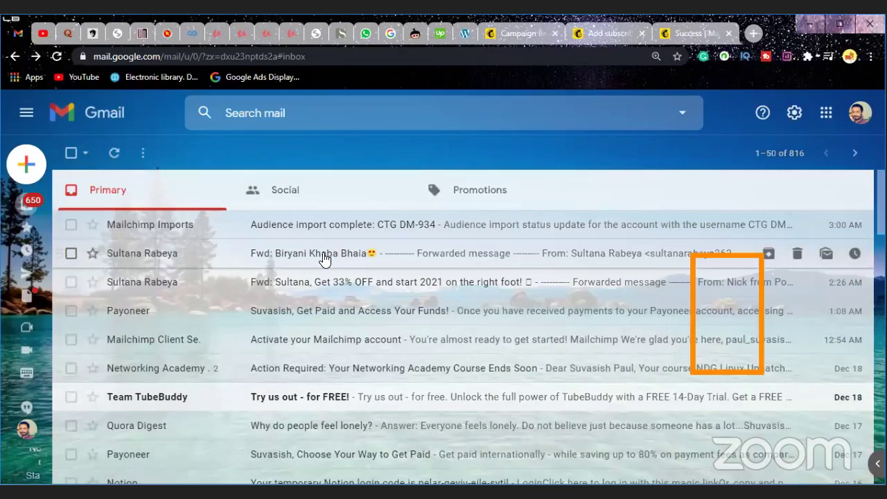
pyautogui.click(327, 281)
pyautogui.scroll(-10, 447, 316)
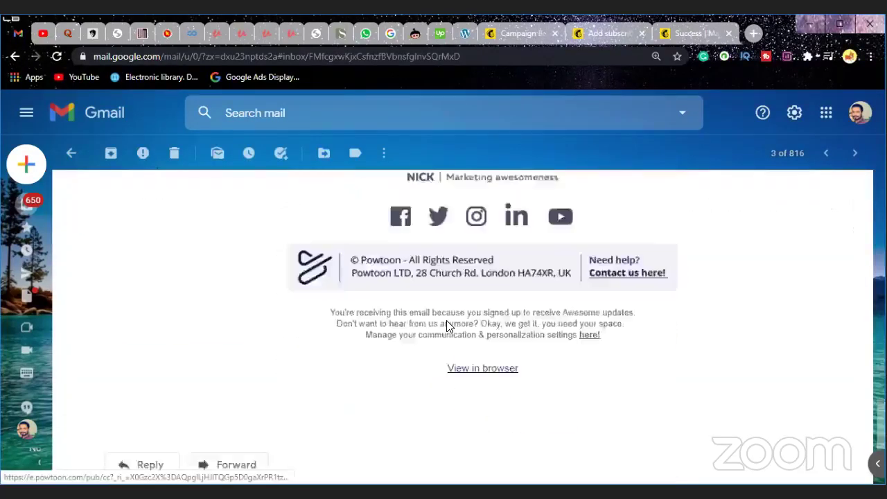
pyautogui.scroll(2, 446, 321)
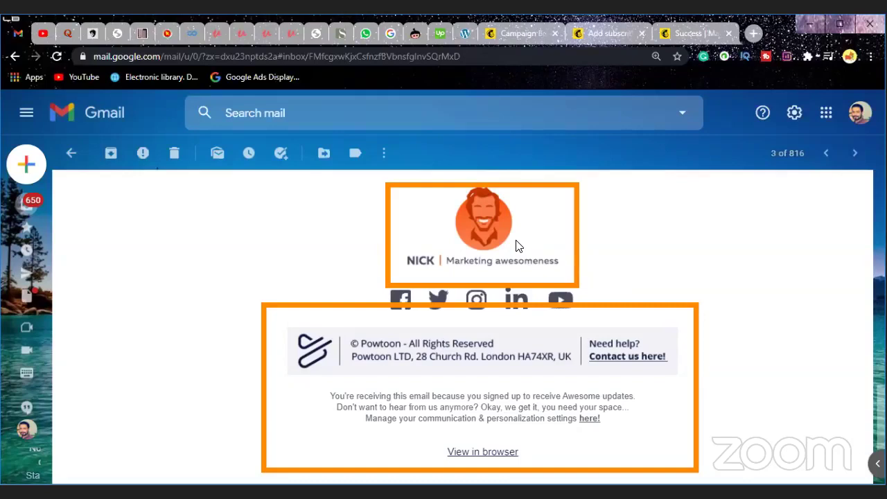
pyautogui.scroll(4, 515, 244)
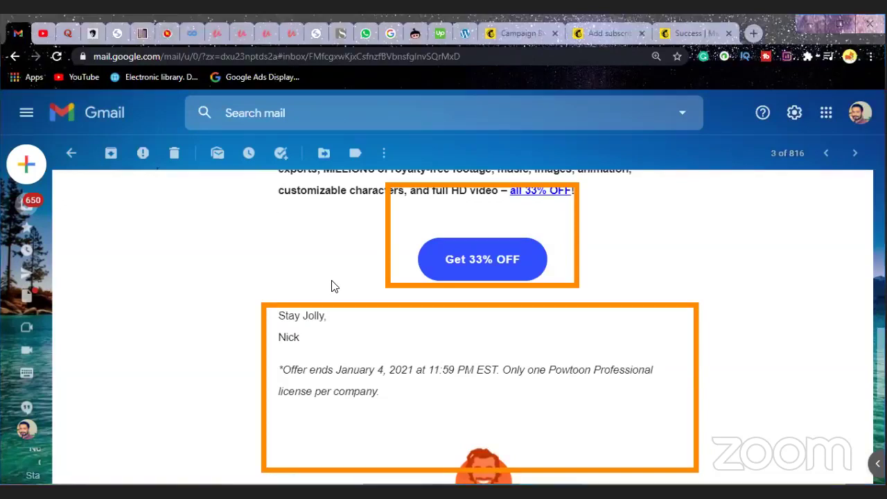
pyautogui.scroll(1, 331, 286)
pyautogui.scroll(3, 332, 285)
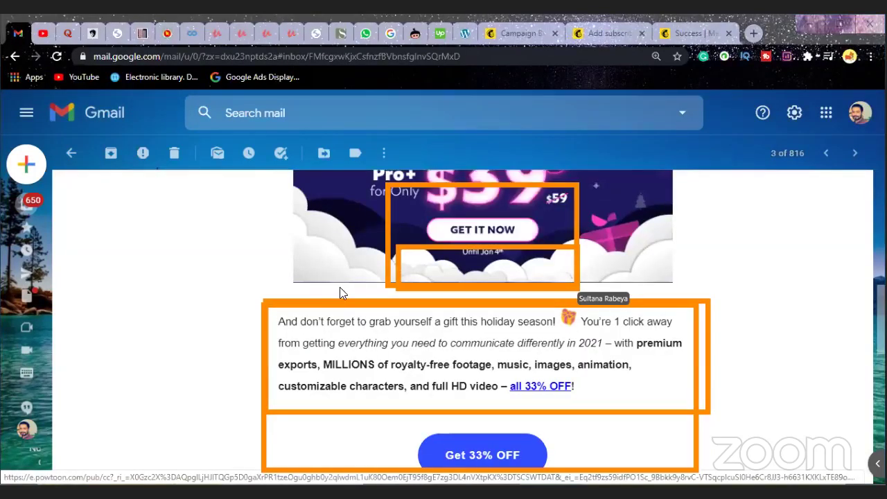
pyautogui.scroll(2, 348, 298)
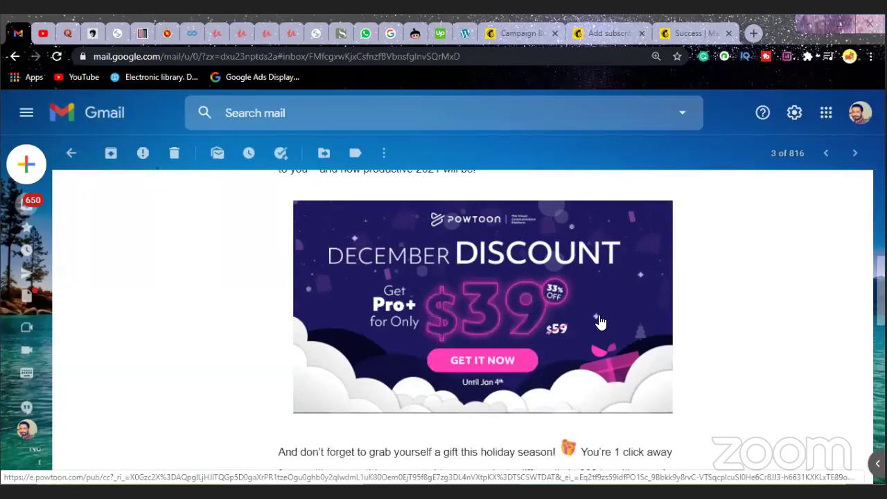
pyautogui.scroll(4, 564, 331)
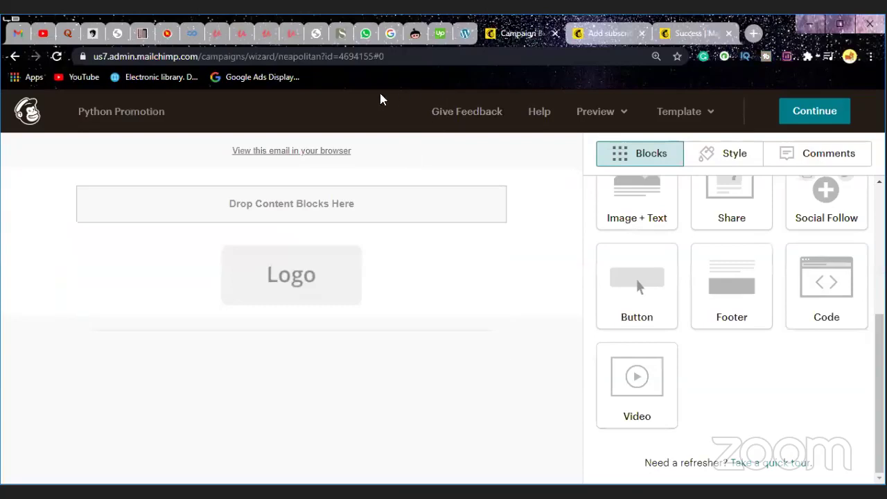
pyautogui.click(19, 34)
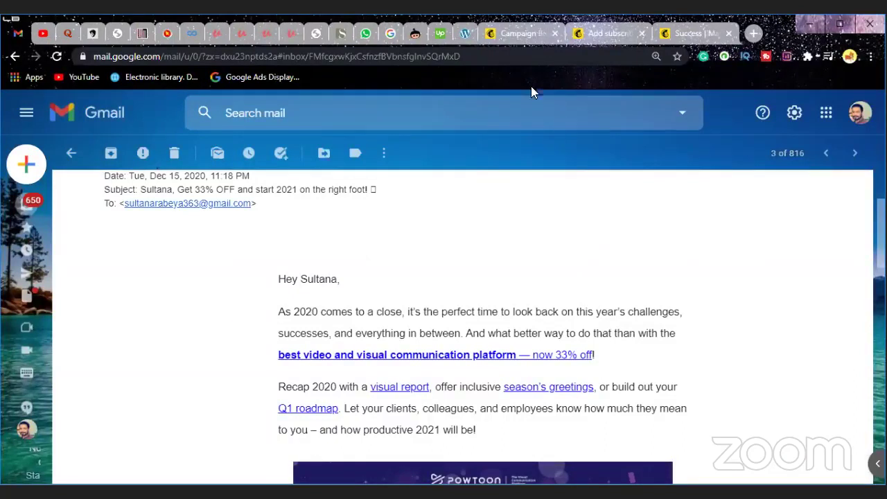
pyautogui.click(520, 33)
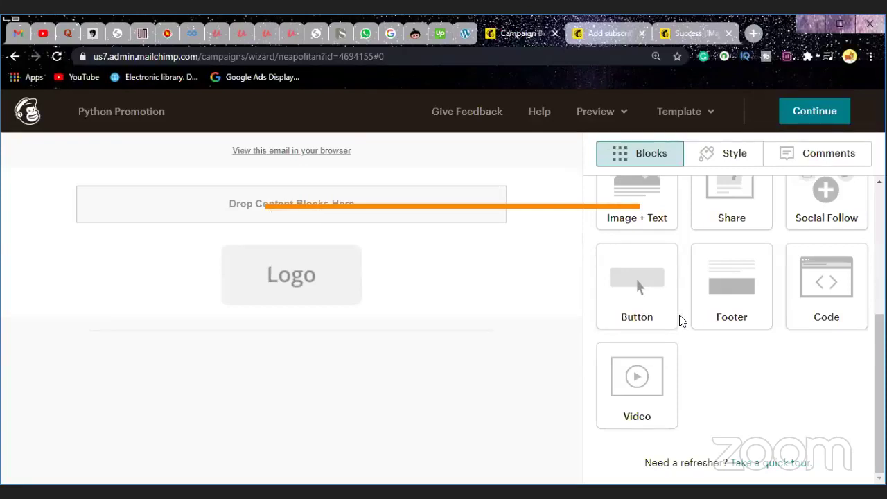
# Step: Move the Logo block to the top, above the 'View this email in your browser' line
pyautogui.click(309, 285)
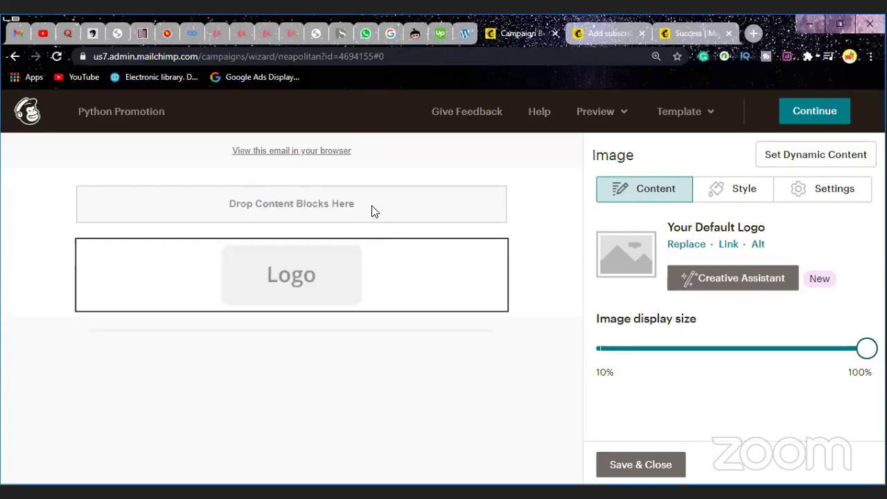
pyautogui.moveTo(374, 281)
pyautogui.moveTo(92, 256); pyautogui.dragTo(192, 150)
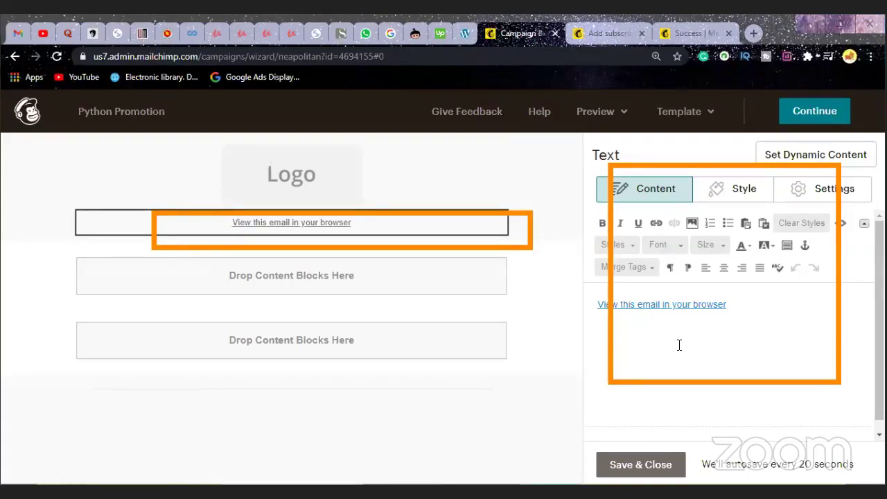
# Step: Close the text editor and open Content Studio to replace the placeholder logo
pyautogui.click(312, 194)
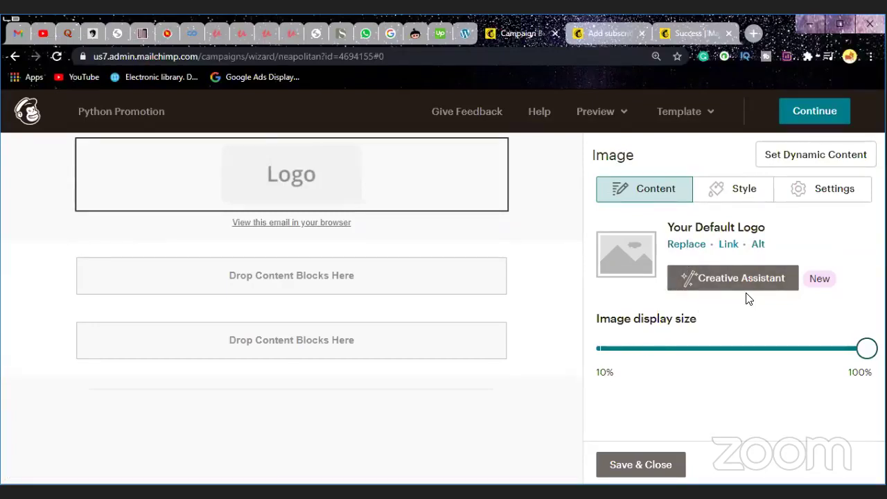
pyautogui.click(689, 244)
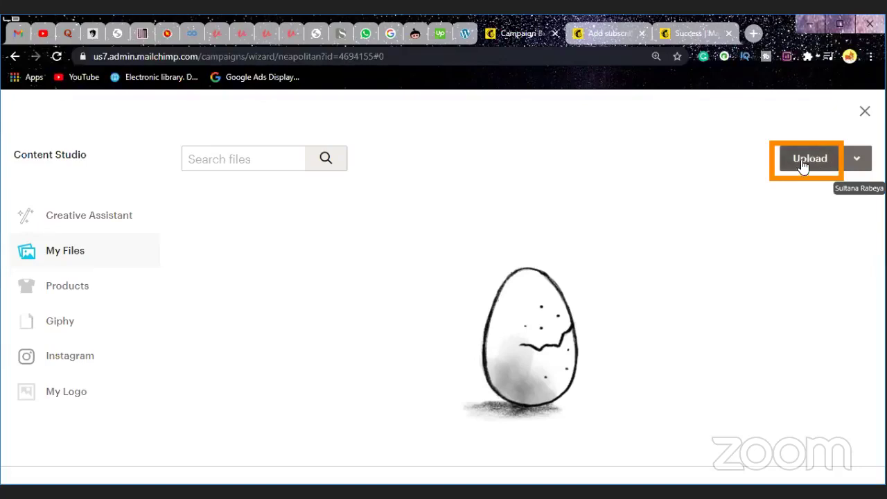
# Step: Upload SLOTH.jpg (300 × 168) from the computer as the top image
pyautogui.click(857, 159)
pyautogui.click(856, 159)
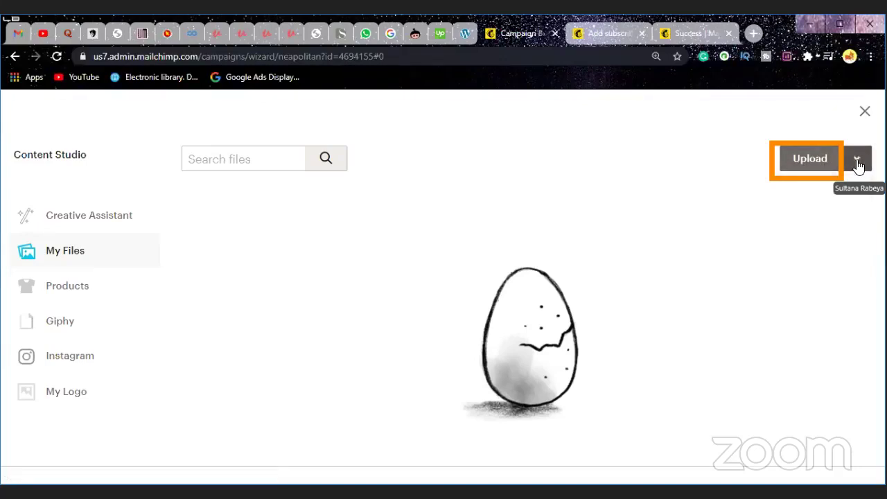
pyautogui.click(811, 166)
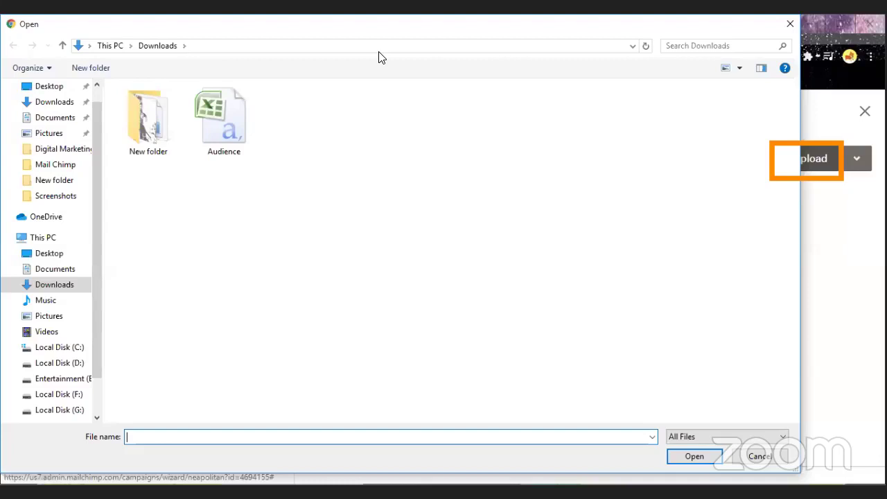
pyautogui.press('Escape')
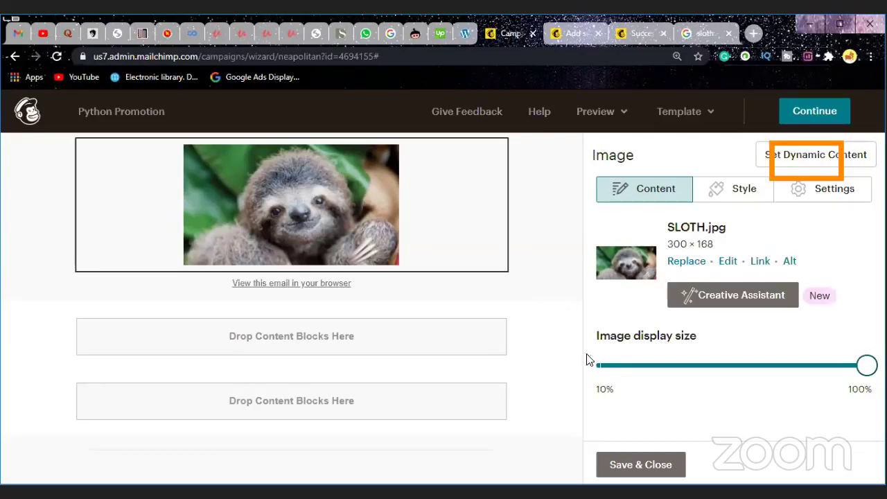
# Step: Try shrinking the sloth image to about 20%, restore it to 100%, and save the image block
pyautogui.moveTo(866, 369); pyautogui.dragTo(871, 377)
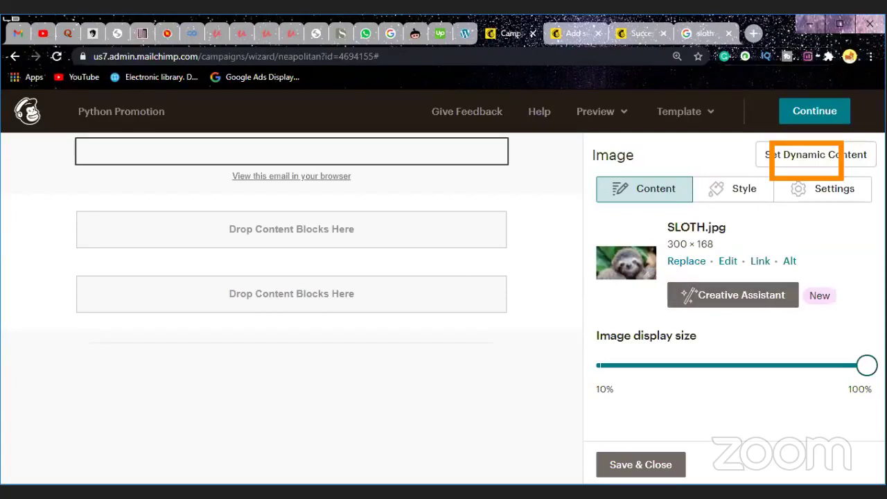
pyautogui.moveTo(866, 367); pyautogui.dragTo(761, 378)
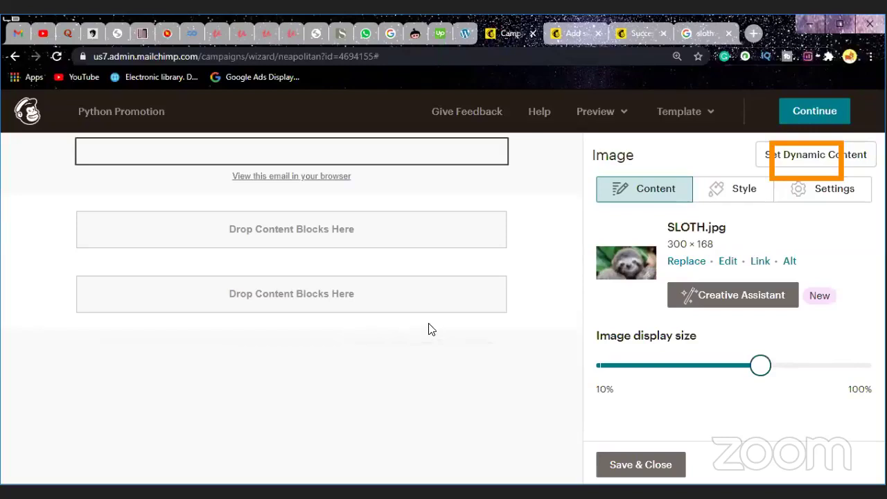
pyautogui.moveTo(339, 158)
pyautogui.moveTo(764, 372); pyautogui.dragTo(869, 367)
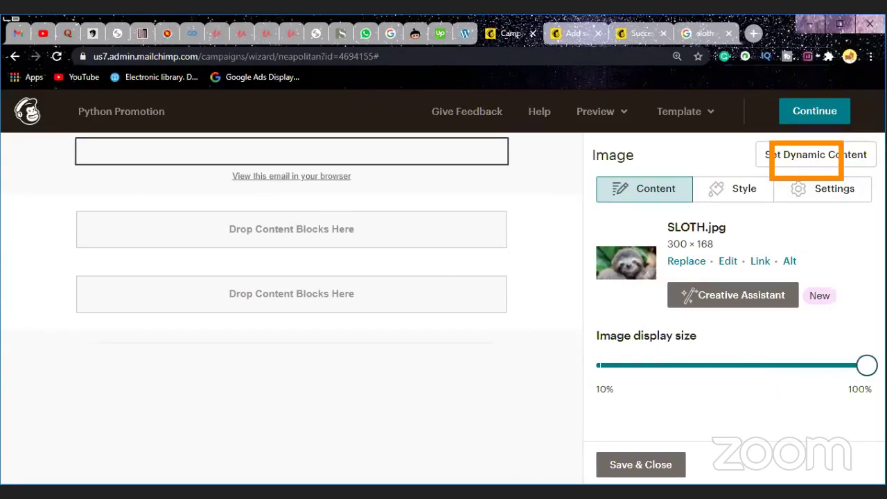
pyautogui.moveTo(256, 159)
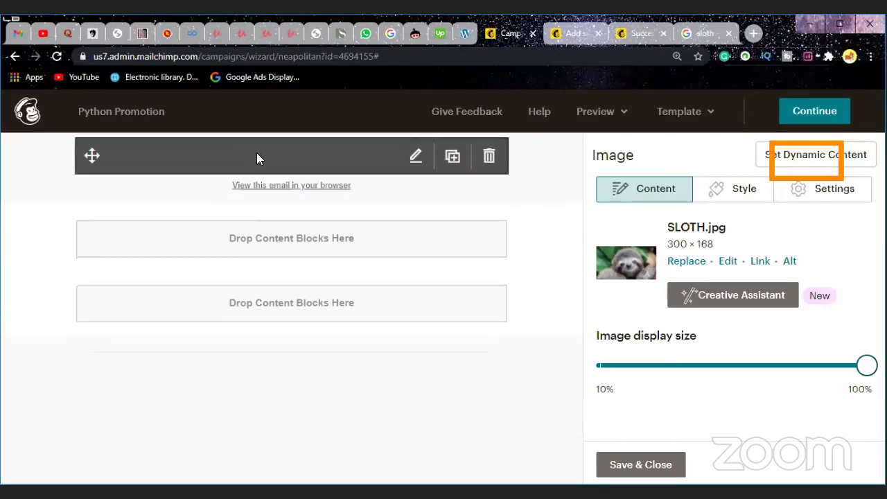
pyautogui.click(611, 466)
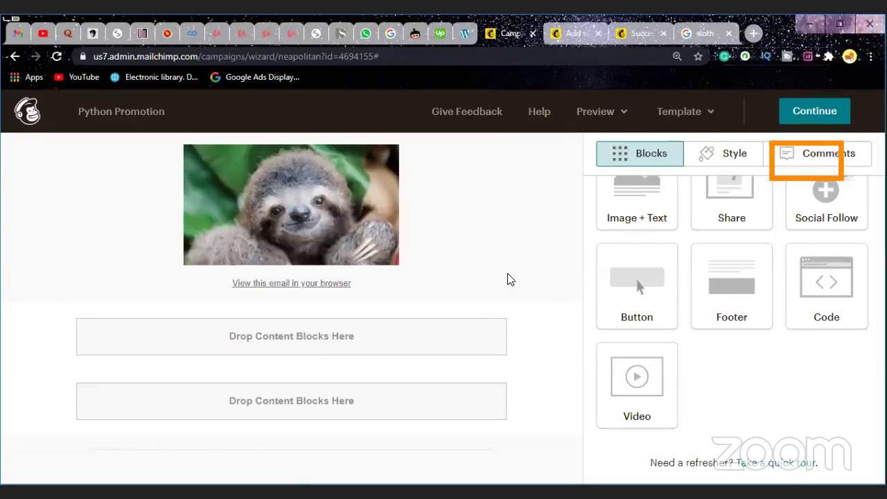
# Step: Drag the 'View this email in your browser' block into the body just below the sloth photo
pyautogui.moveTo(430, 287)
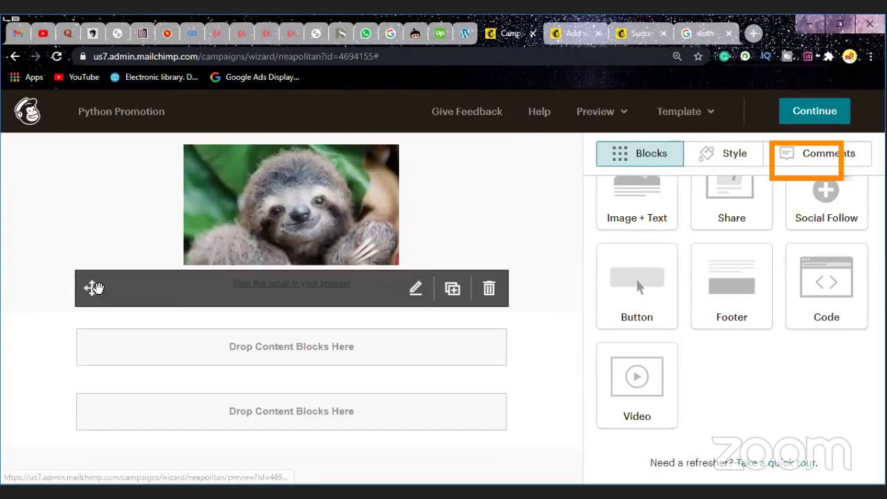
pyautogui.moveTo(90, 288); pyautogui.dragTo(184, 301)
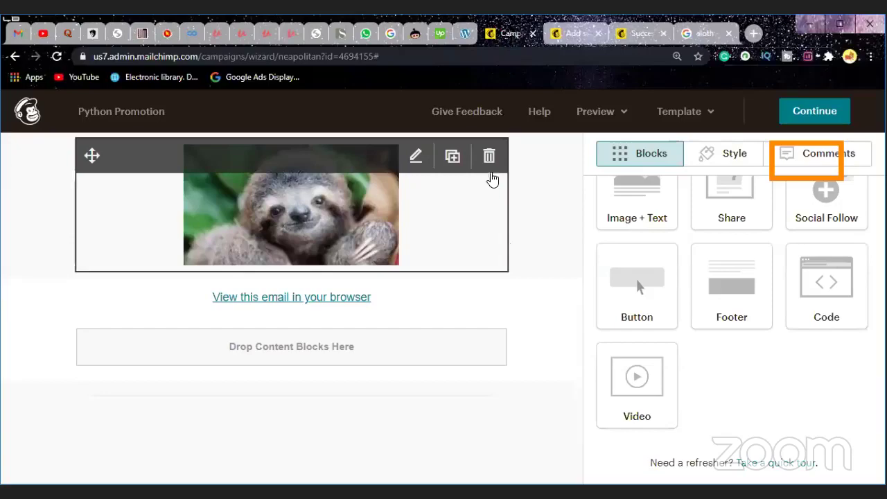
# Step: Remove the 'View this email in your browser' block above the sloth image, confirming the deletion
pyautogui.click(490, 156)
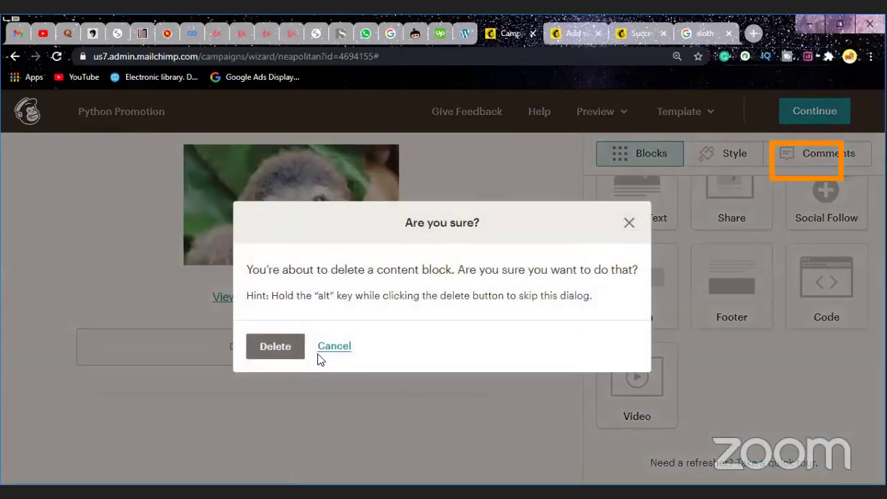
pyautogui.click(331, 347)
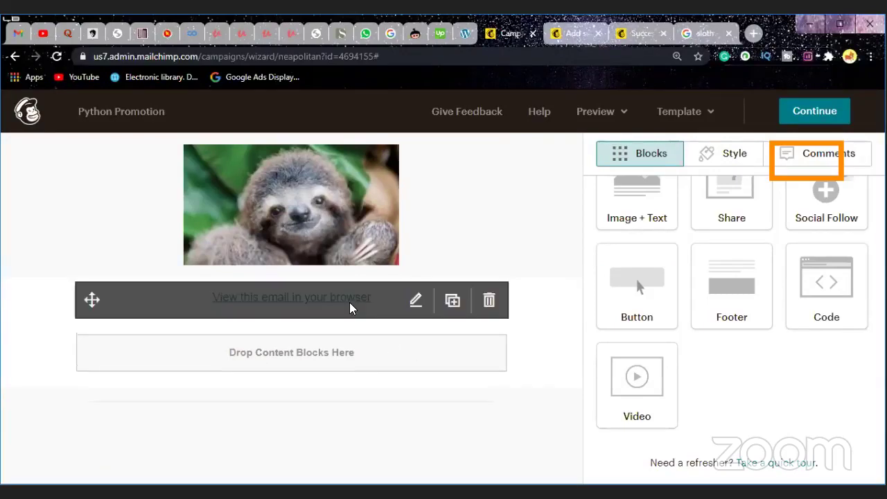
pyautogui.click(489, 299)
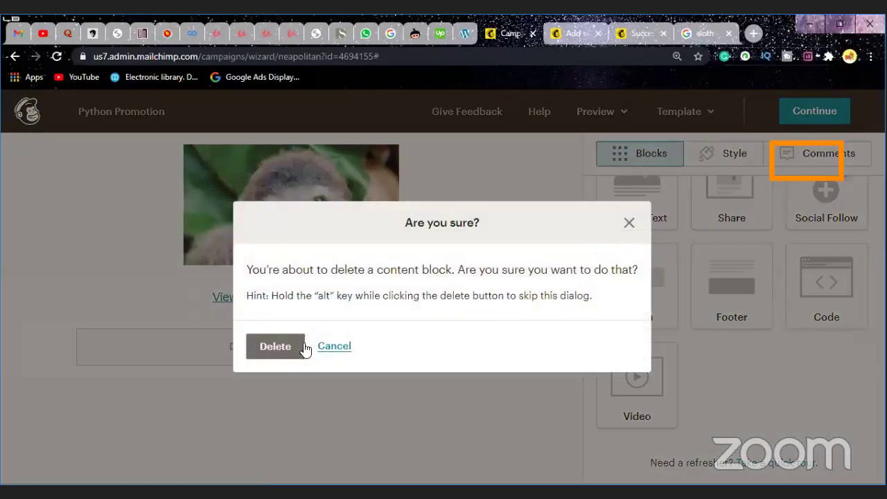
pyautogui.click(273, 345)
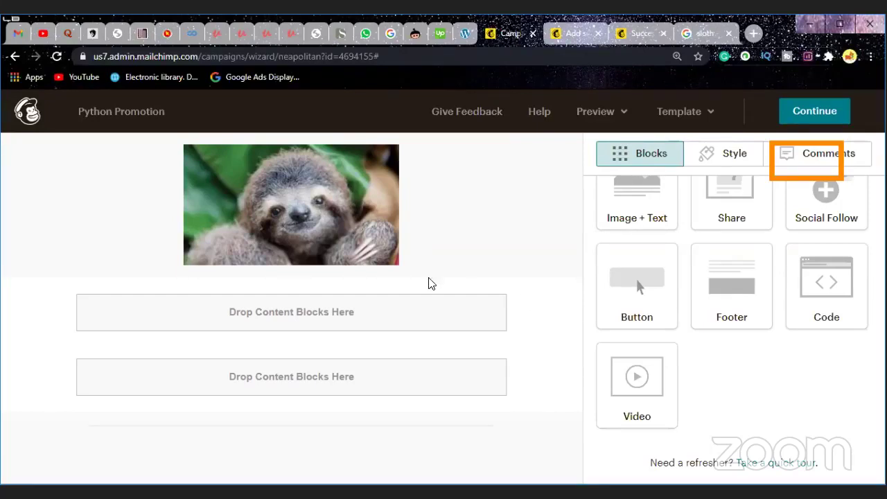
# Step: Scale the sloth image's display size down to roughly 60–65%
pyautogui.click(307, 215)
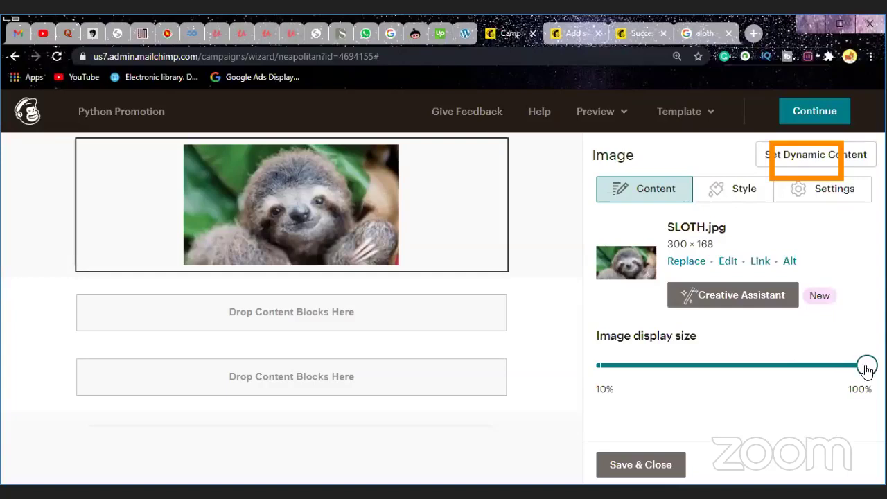
pyautogui.moveTo(866, 369); pyautogui.dragTo(736, 374)
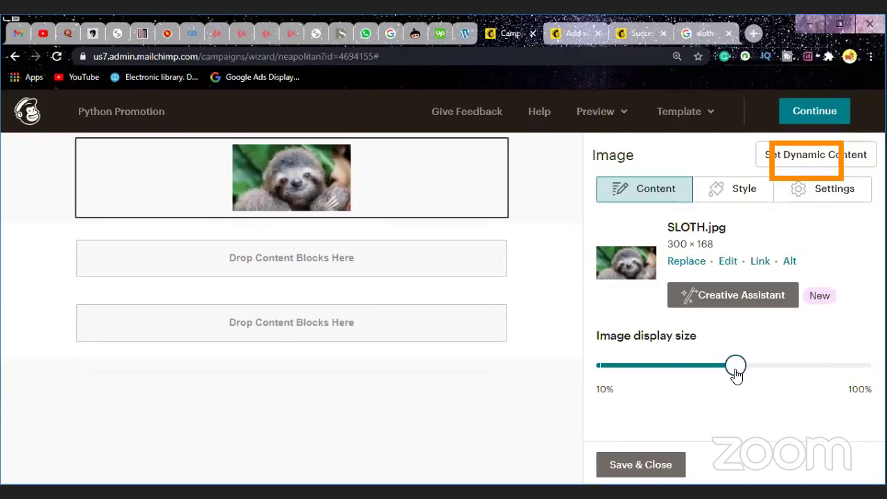
pyautogui.moveTo(736, 373); pyautogui.dragTo(774, 366)
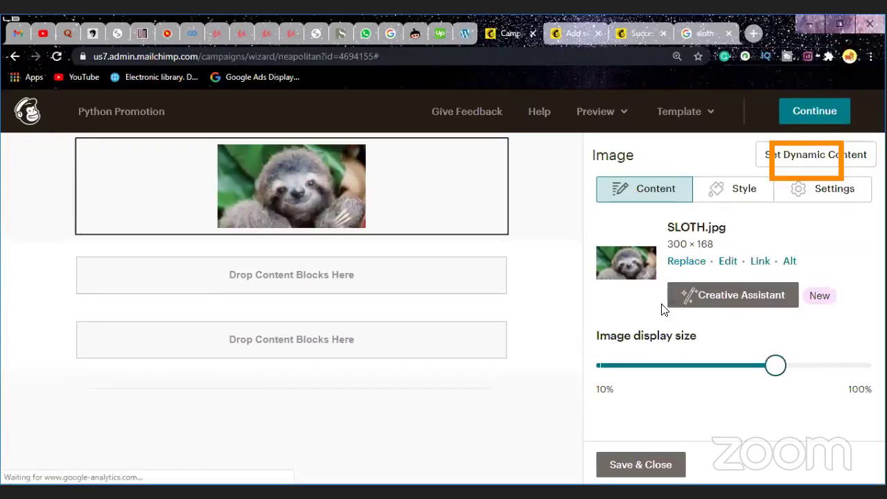
# Step: Crop the sloth image to a 16:9 ratio (300 × 169) in the image editor and save it
pyautogui.click(727, 262)
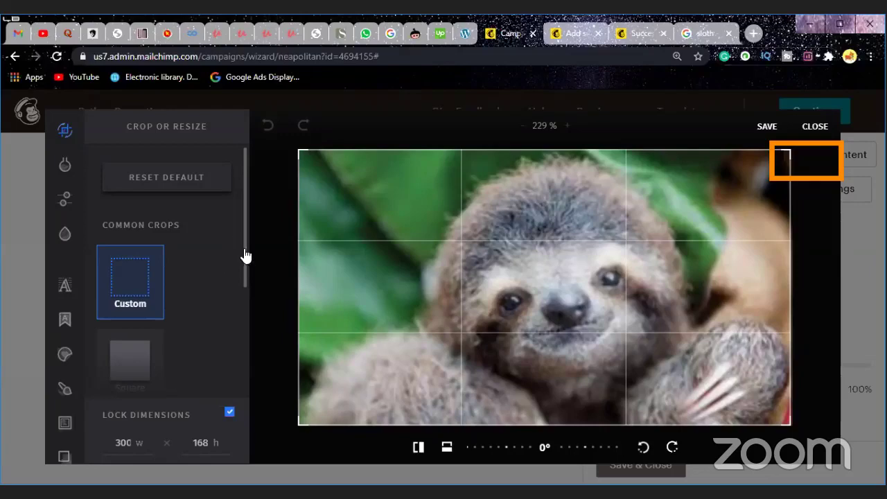
pyautogui.moveTo(245, 254)
pyautogui.mouseDown()
pyautogui.moveTo(237, 366)
pyautogui.moveTo(235, 303)
pyautogui.moveTo(236, 384)
pyautogui.moveTo(234, 321)
pyautogui.mouseUp()
pyautogui.click(142, 332)
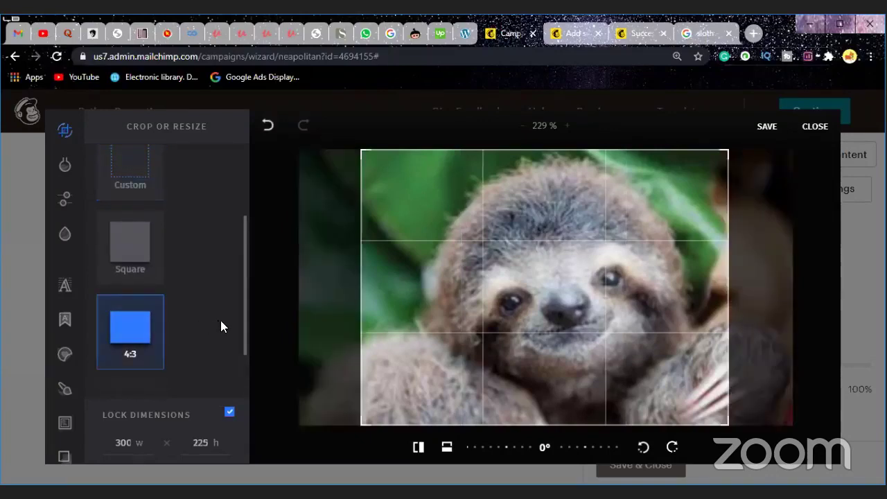
pyautogui.click(133, 267)
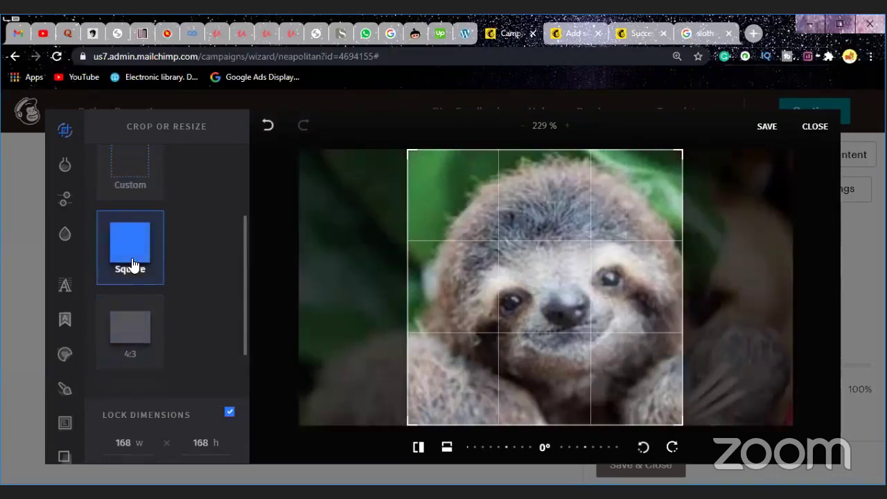
pyautogui.click(132, 335)
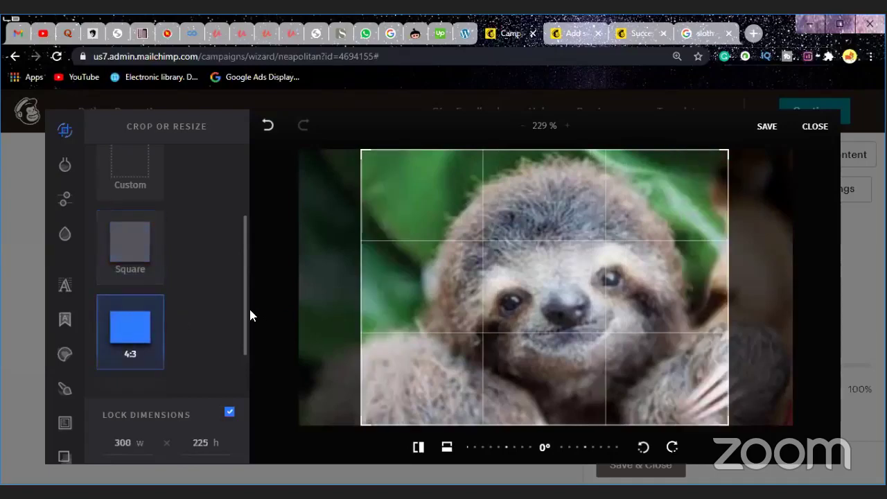
pyautogui.moveTo(244, 317); pyautogui.dragTo(247, 367)
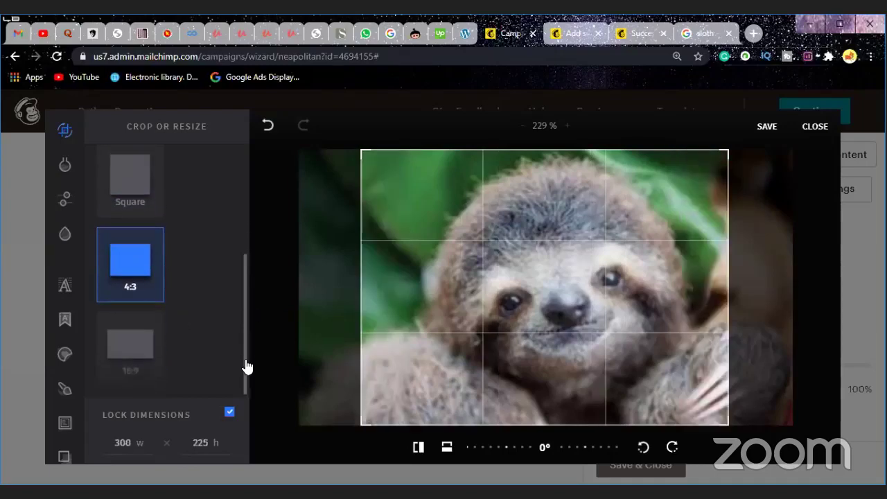
pyautogui.click(151, 366)
pyautogui.moveTo(250, 316); pyautogui.dragTo(244, 198)
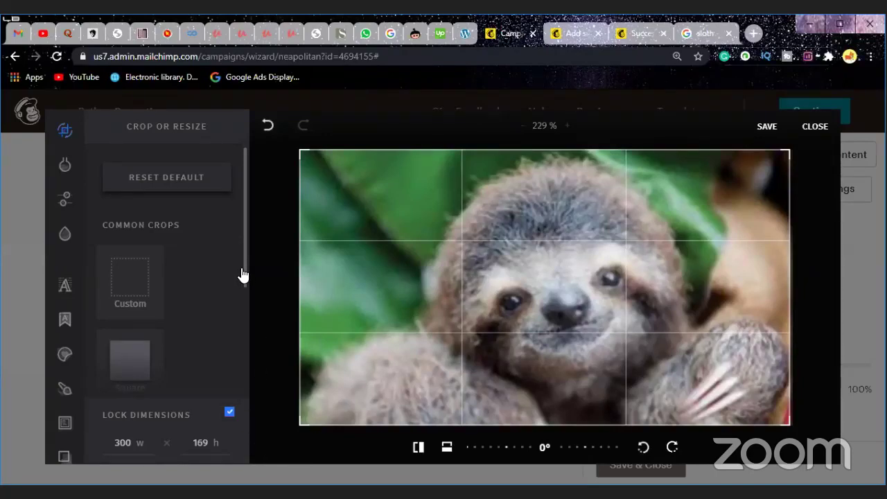
pyautogui.moveTo(243, 275); pyautogui.dragTo(254, 385)
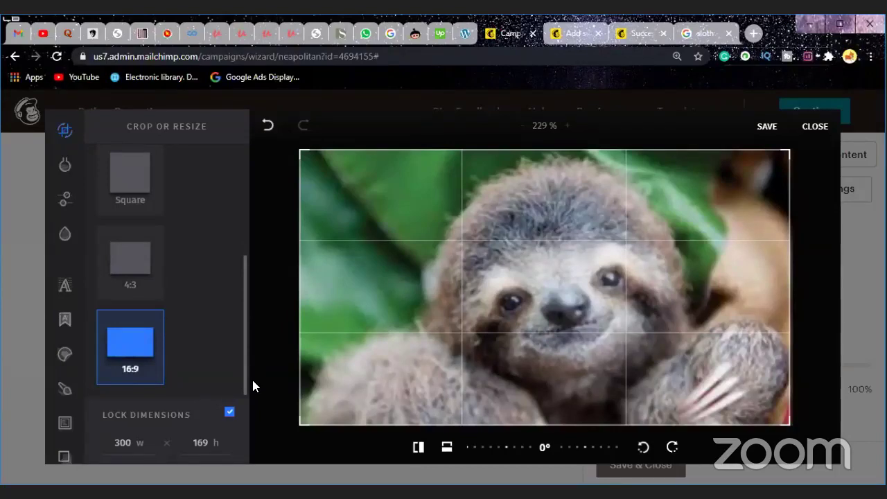
pyautogui.click(766, 127)
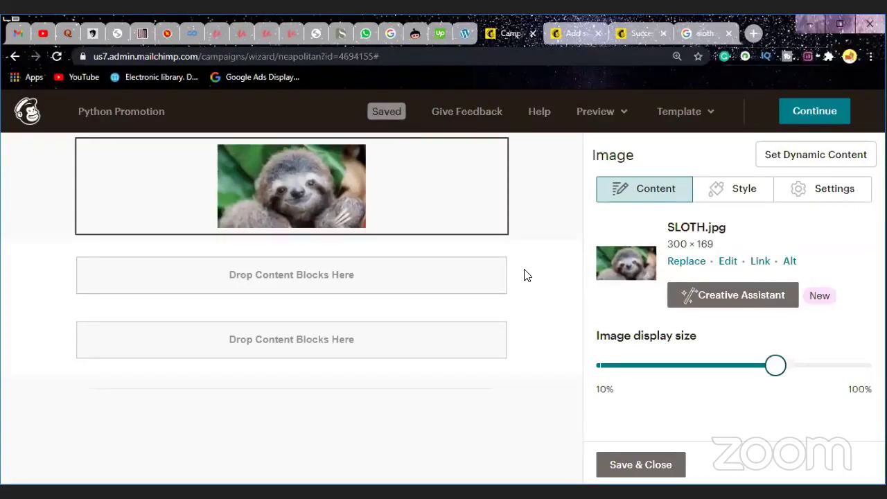
# Step: Start a link on the sloth image, keeping Web address as the link type
pyautogui.click(760, 262)
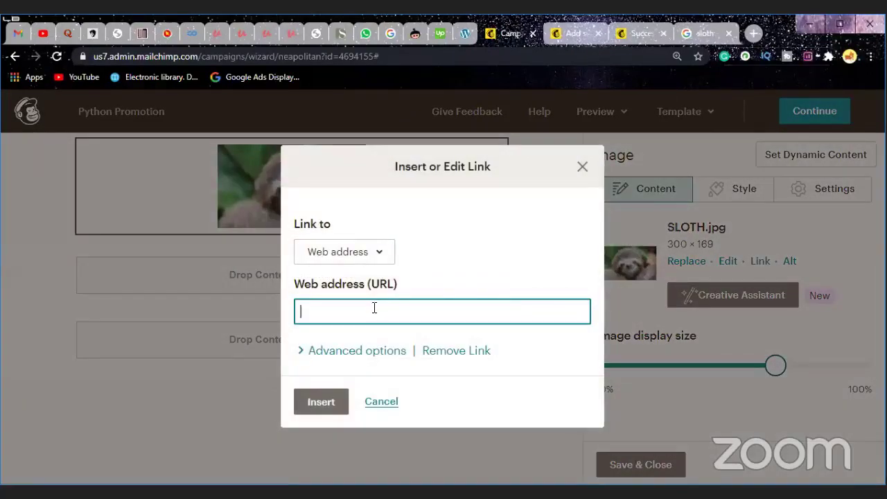
pyautogui.click(382, 252)
pyautogui.click(382, 252)
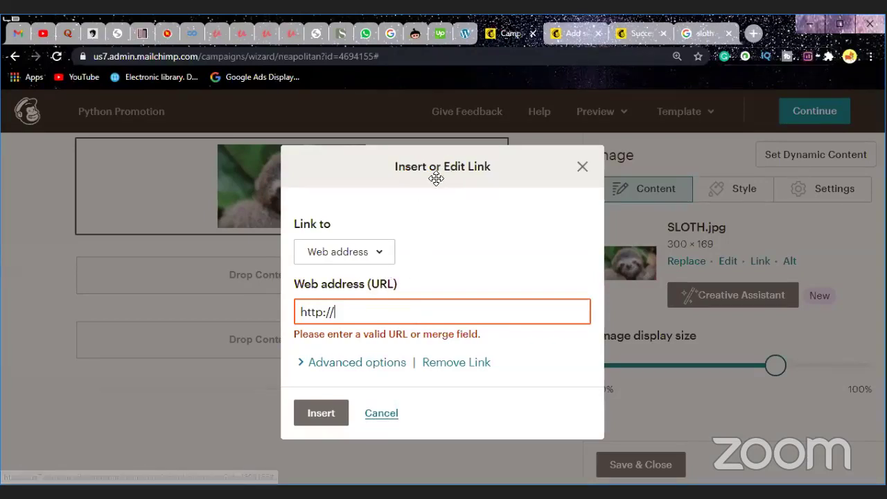
pyautogui.click(361, 250)
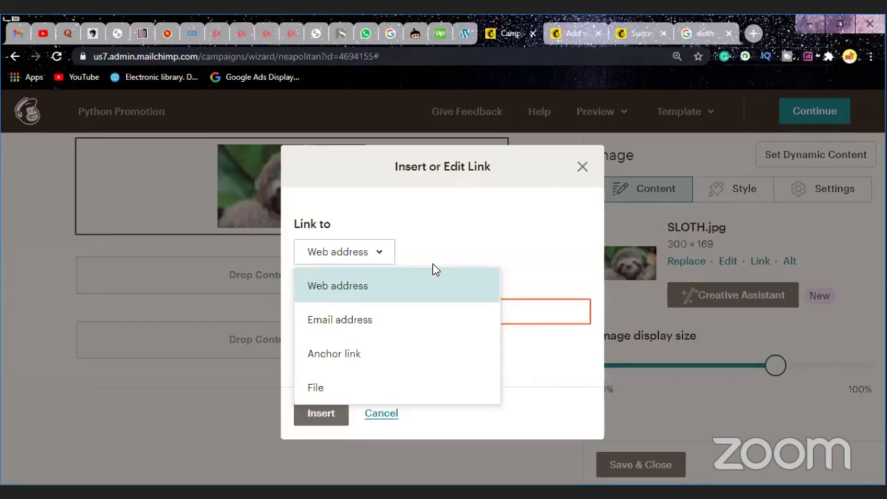
pyautogui.click(479, 247)
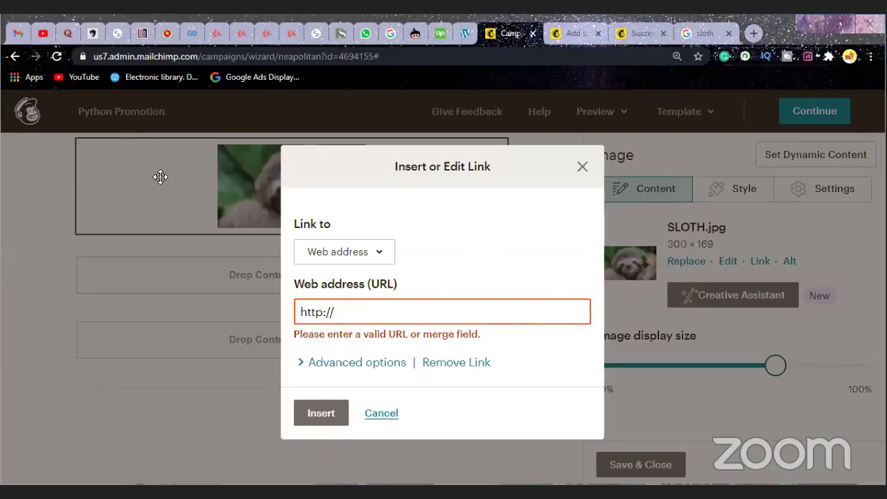
pyautogui.click(383, 255)
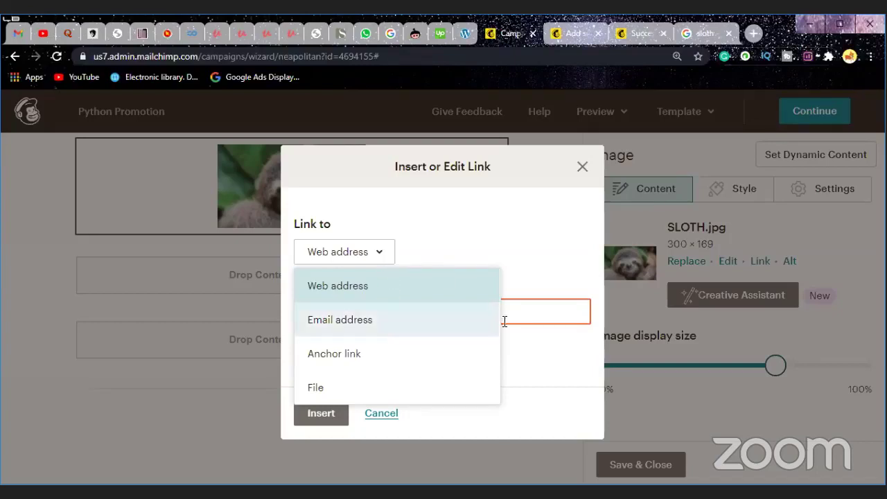
pyautogui.click(533, 313)
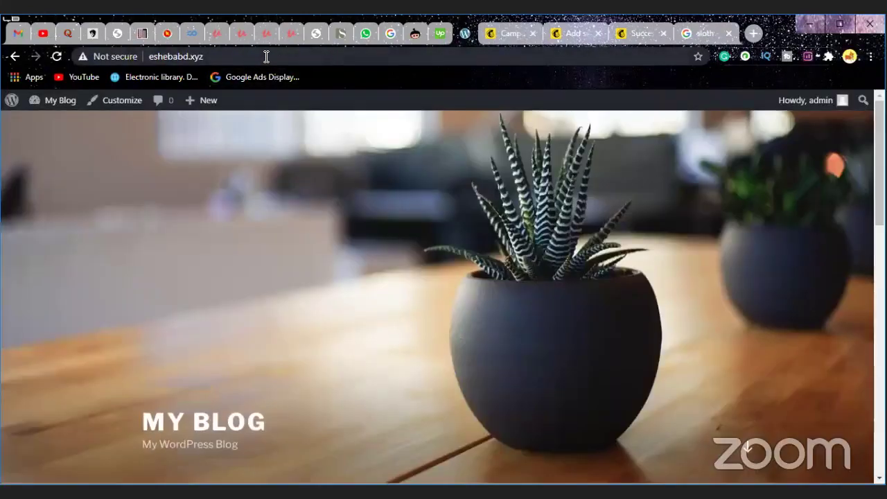
# Step: Select the My Blog WordPress site's full URL in the blog tab's address bar
pyautogui.doubleClick(266, 56)
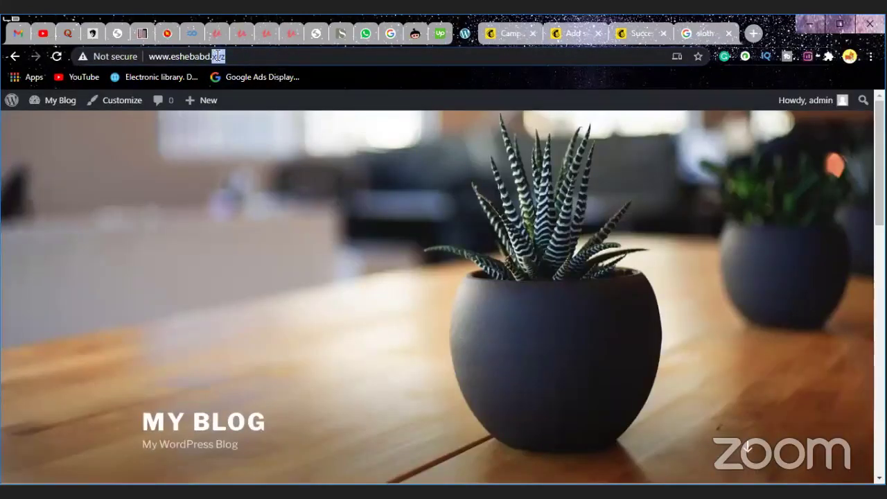
pyautogui.hotkey('ctrl', 'a')
pyautogui.hotkey('ctrl', 'c')
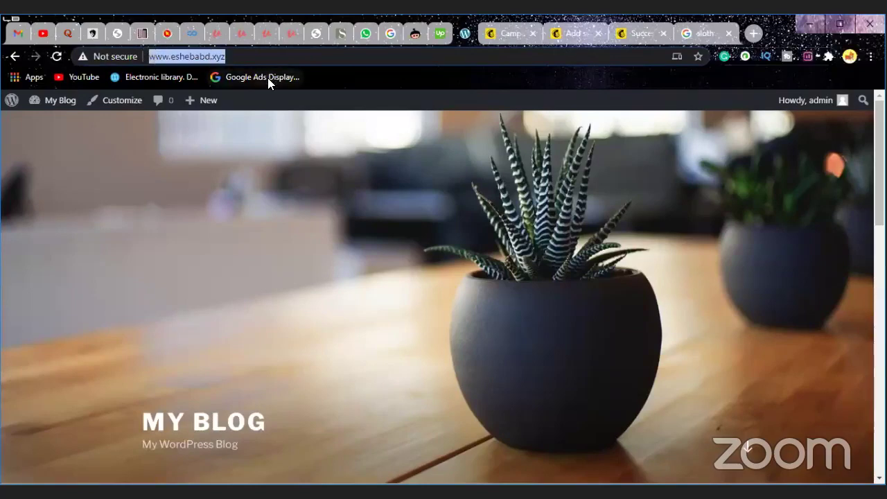
pyautogui.click(509, 33)
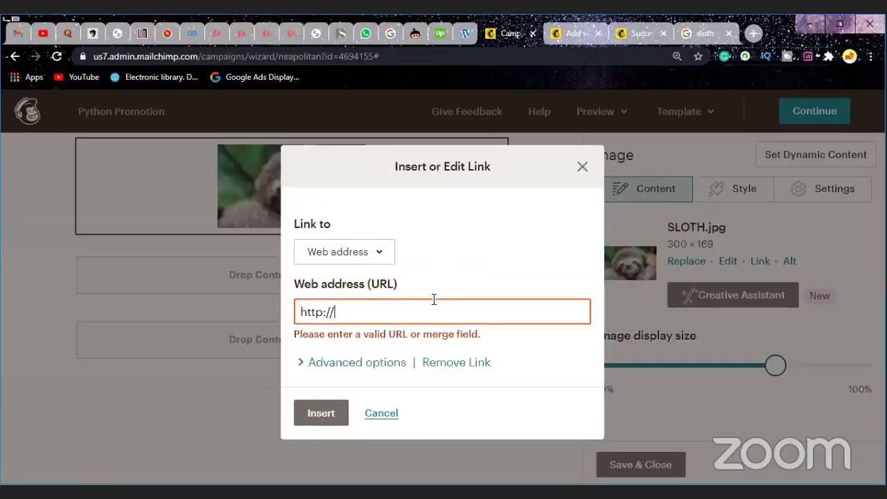
pyautogui.hotkey('ctrl', 'v')
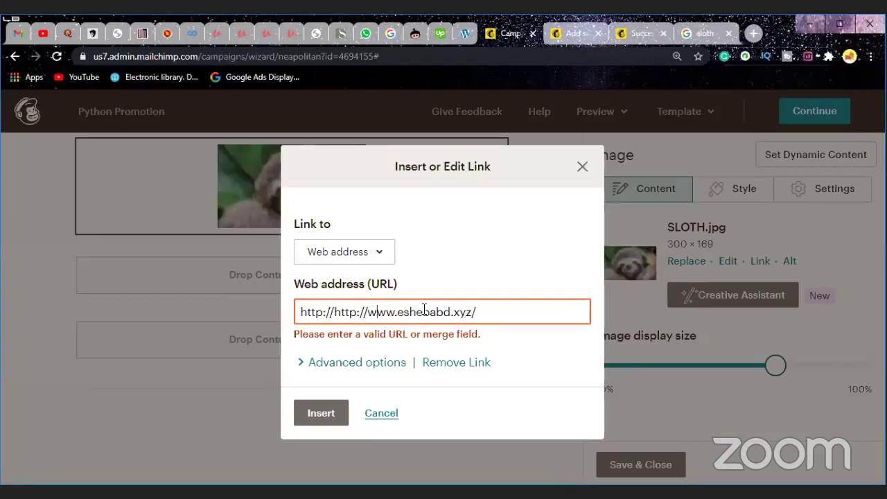
pyautogui.press('Left')
pyautogui.press('Left')
pyautogui.press('Left')
pyautogui.press('Left')
pyautogui.press('Left')
pyautogui.press('Left')
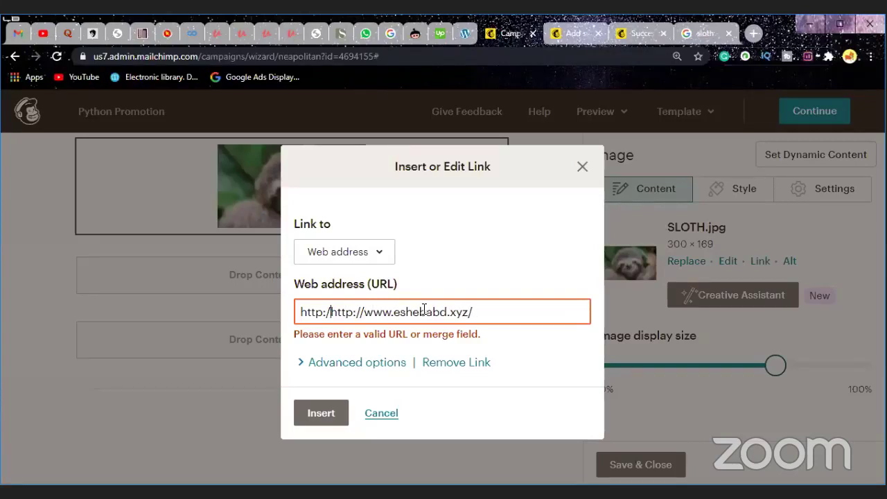
pyautogui.press('BackSpace')
pyautogui.press('BackSpace')
pyautogui.press('BackSpace')
pyautogui.press('BackSpace')
pyautogui.press('BackSpace')
pyautogui.press('BackSpace')
pyautogui.press('BackSpace')
pyautogui.click(489, 312)
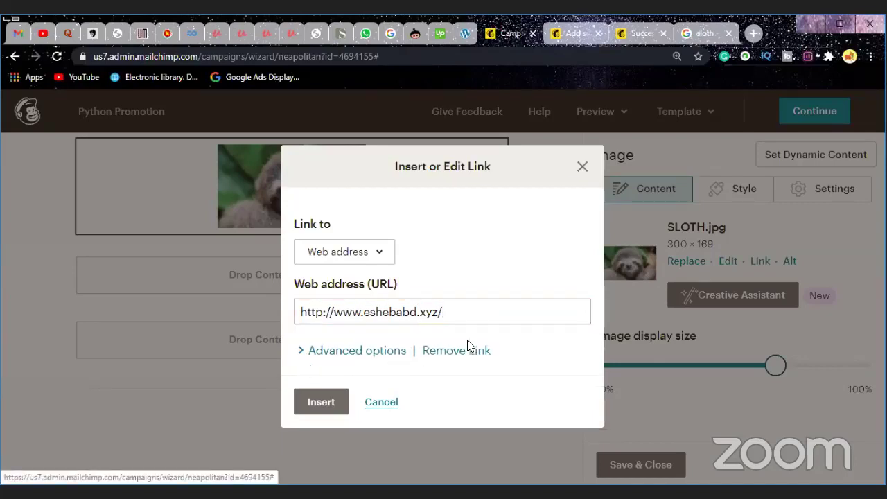
pyautogui.click(307, 352)
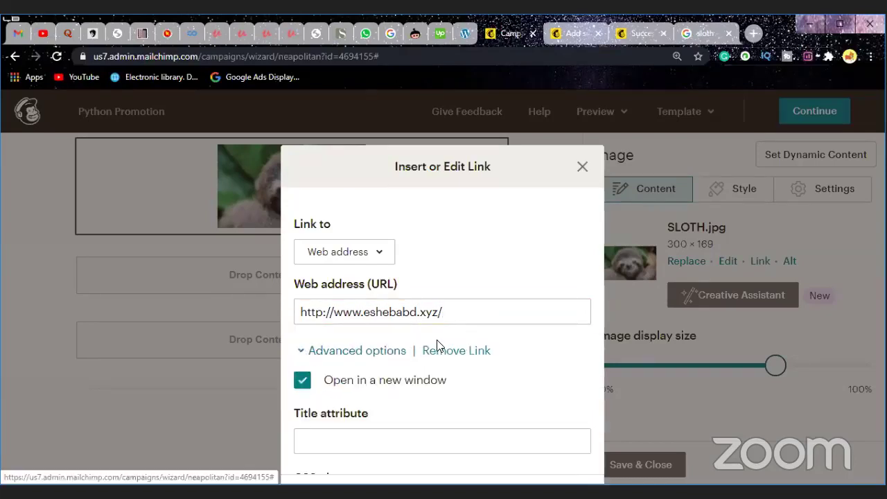
pyautogui.scroll(-2, 438, 343)
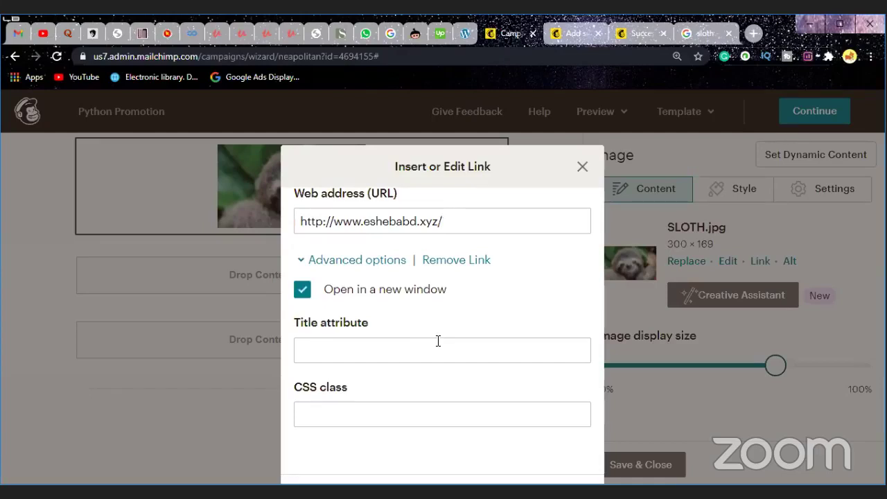
pyautogui.click(385, 353)
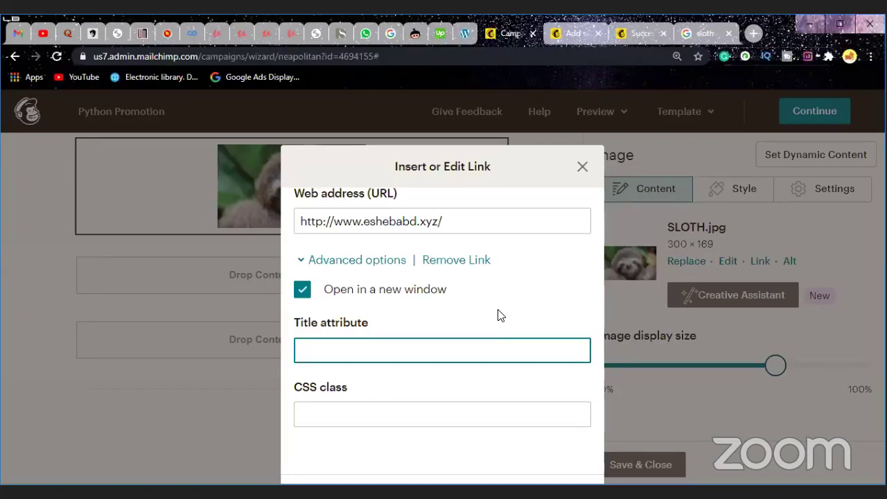
pyautogui.click(303, 290)
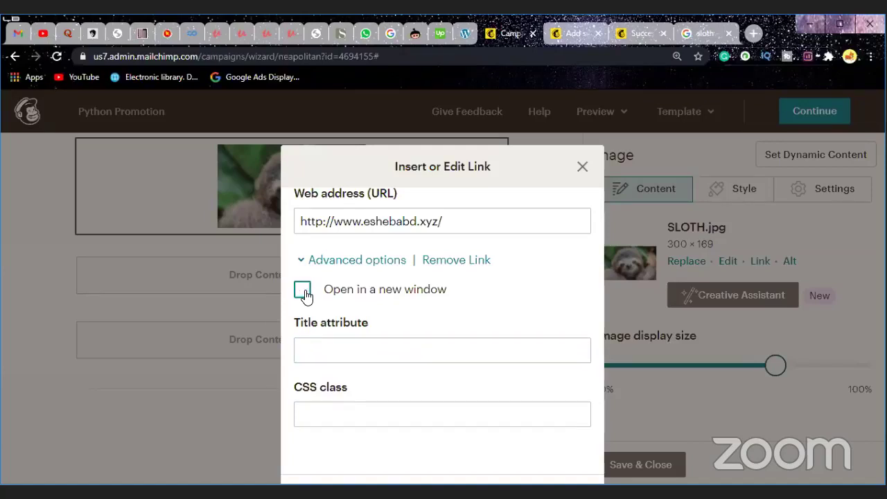
pyautogui.click(303, 291)
# Step: Give the image link the title attribute 'Sloth' and collapse the advanced link options
pyautogui.click(440, 353)
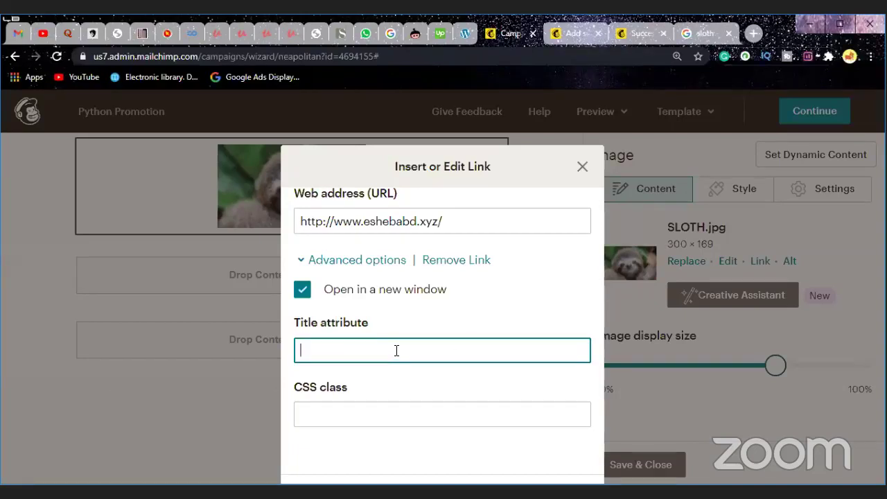
pyautogui.write('P')
pyautogui.press('BackSpace')
pyautogui.write('Sl')
pyautogui.press('BackSpace')
pyautogui.press('BackSpace')
pyautogui.write('Eshe')
pyautogui.press('BackSpace')
pyautogui.press('BackSpace')
pyautogui.press('BackSpace')
pyautogui.press('BackSpace')
pyautogui.write('Sloth')
pyautogui.click(359, 411)
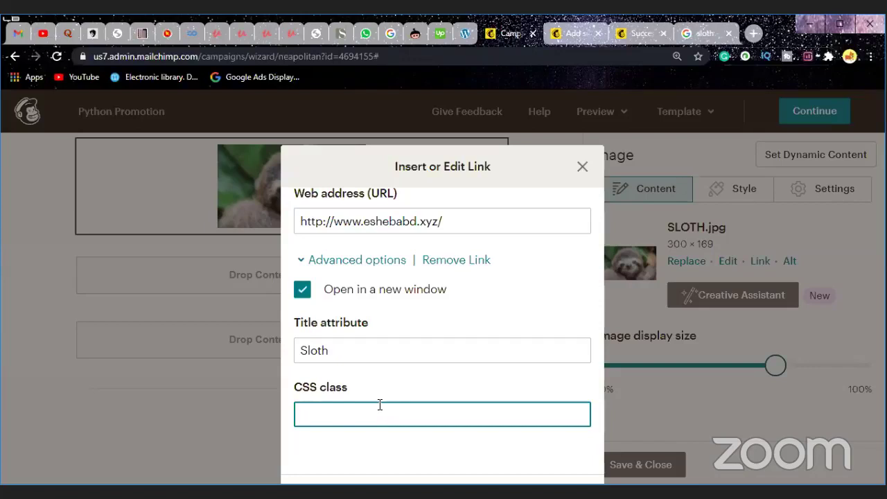
pyautogui.scroll(2, 413, 316)
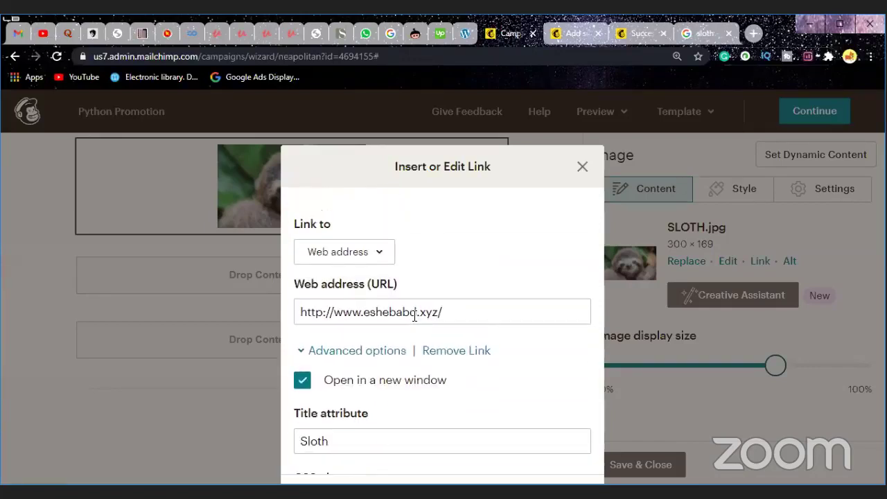
pyautogui.scroll(-2, 413, 324)
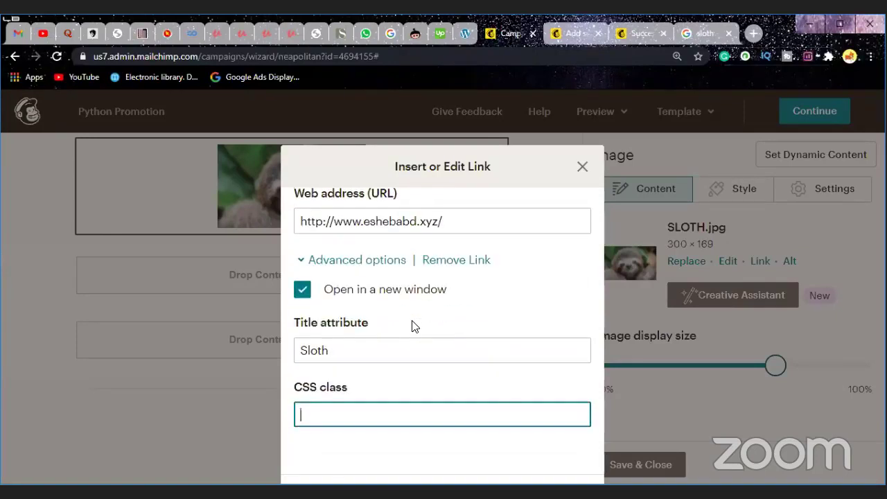
pyautogui.scroll(2, 413, 326)
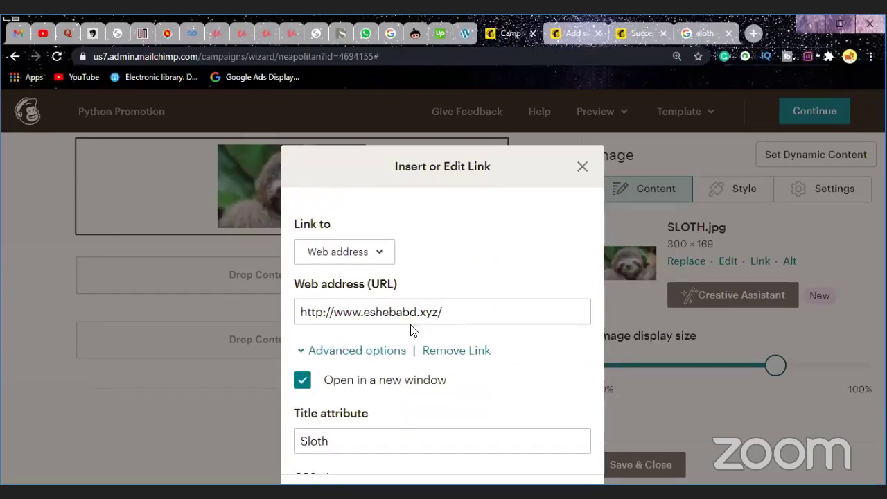
pyautogui.click(302, 352)
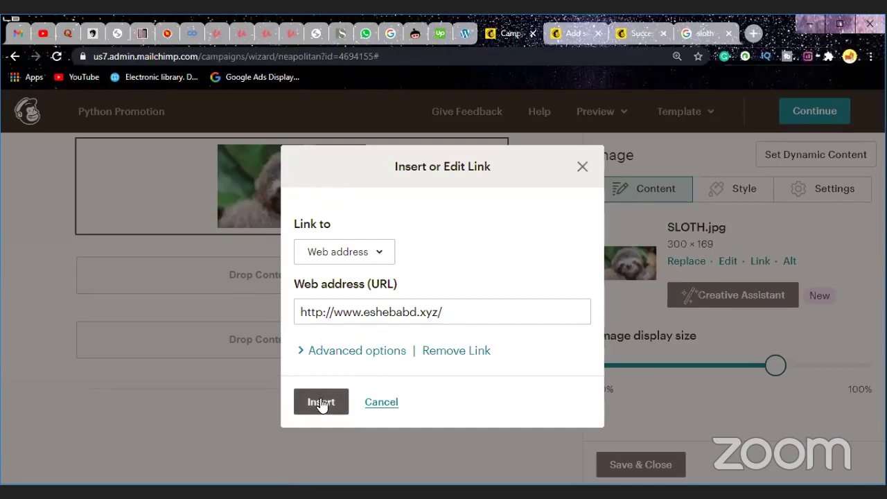
# Step: Apply the web link to the sloth image and bring up its border and corner style options
pyautogui.click(321, 402)
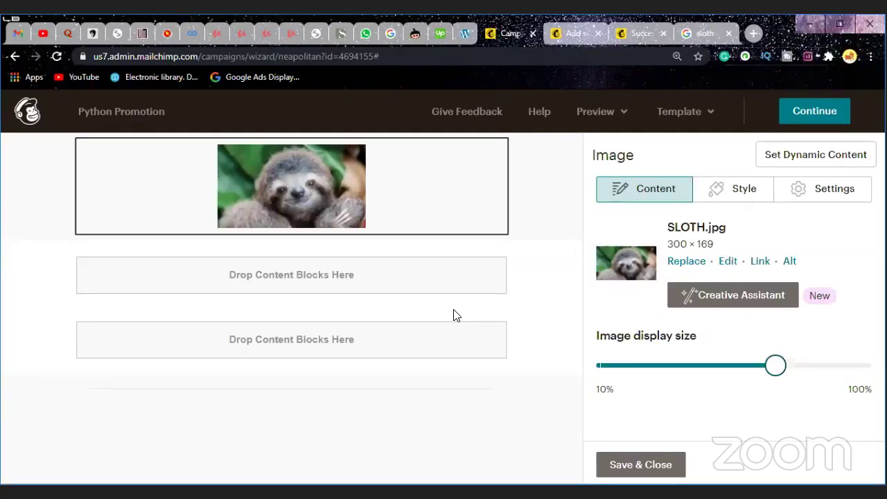
pyautogui.moveTo(294, 198)
pyautogui.click(735, 196)
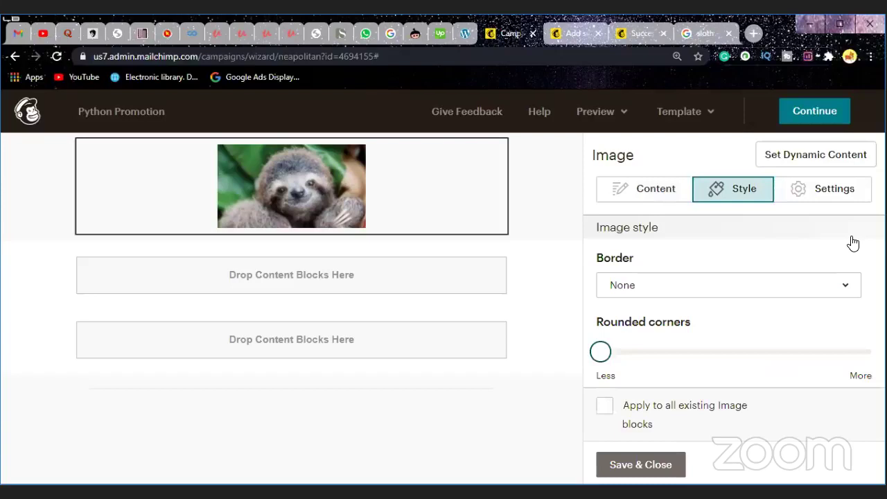
# Step: Give the sloth image a Ridge border style
pyautogui.click(779, 295)
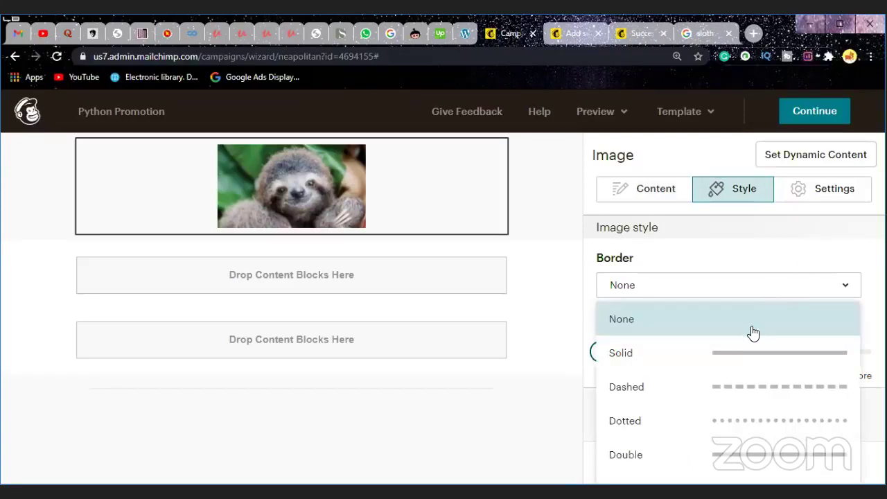
pyautogui.scroll(-2, 753, 332)
pyautogui.scroll(1, 752, 332)
pyautogui.scroll(1, 752, 333)
pyautogui.scroll(-2, 753, 334)
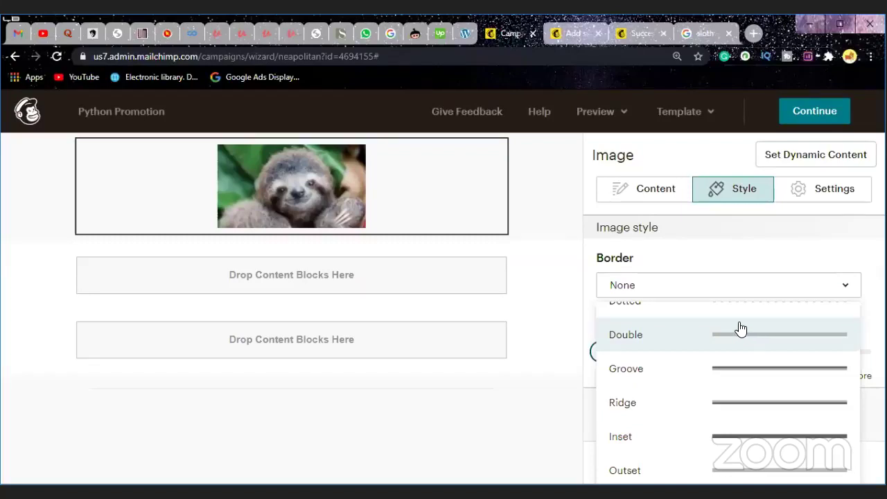
pyautogui.scroll(-1, 731, 350)
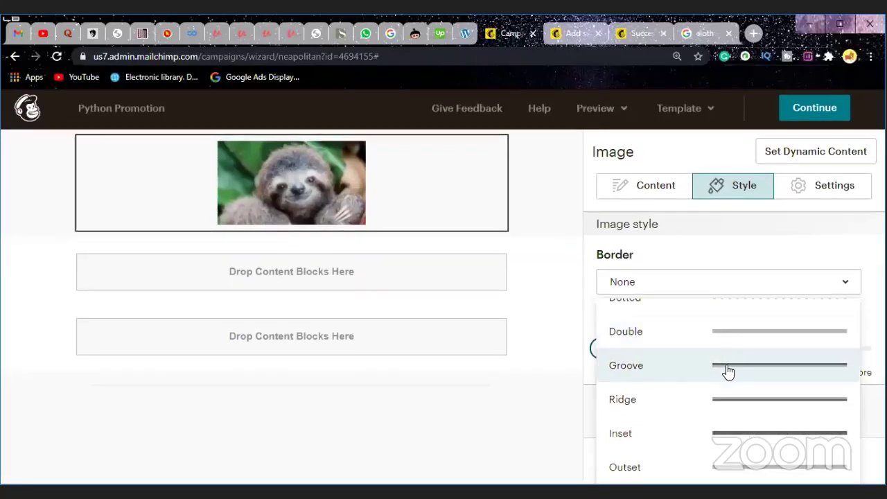
pyautogui.scroll(2, 739, 380)
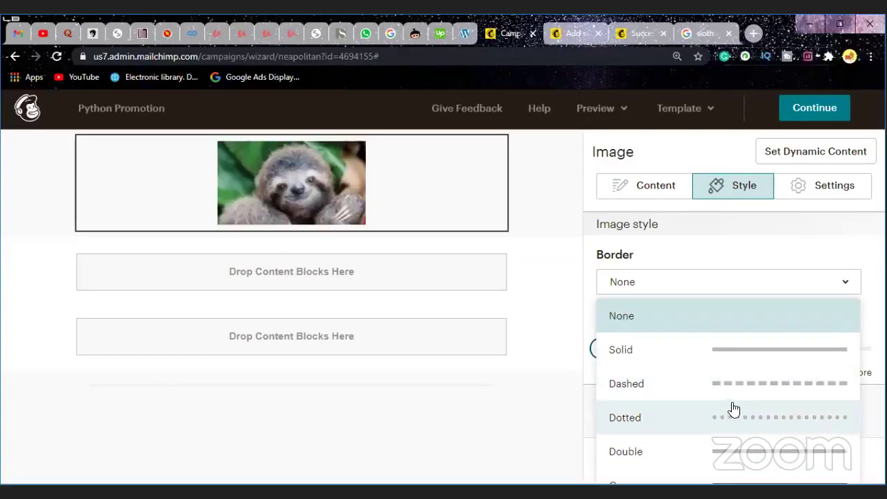
pyautogui.scroll(-2, 733, 410)
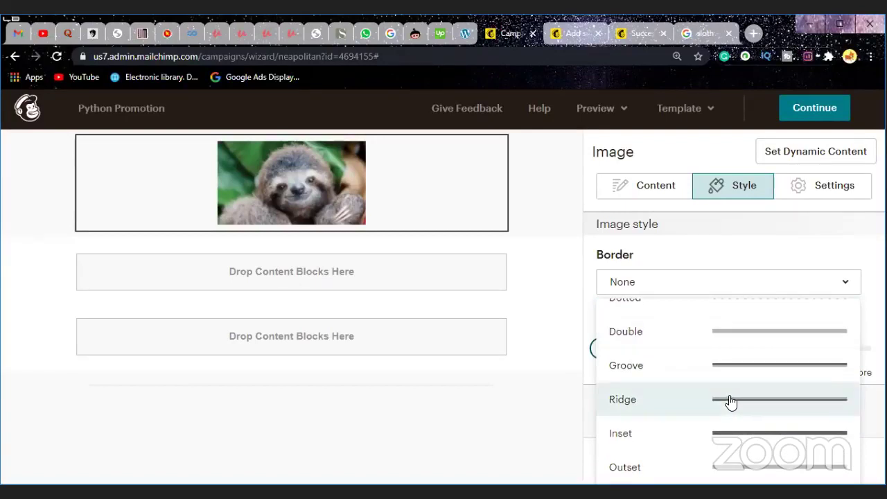
pyautogui.click(778, 398)
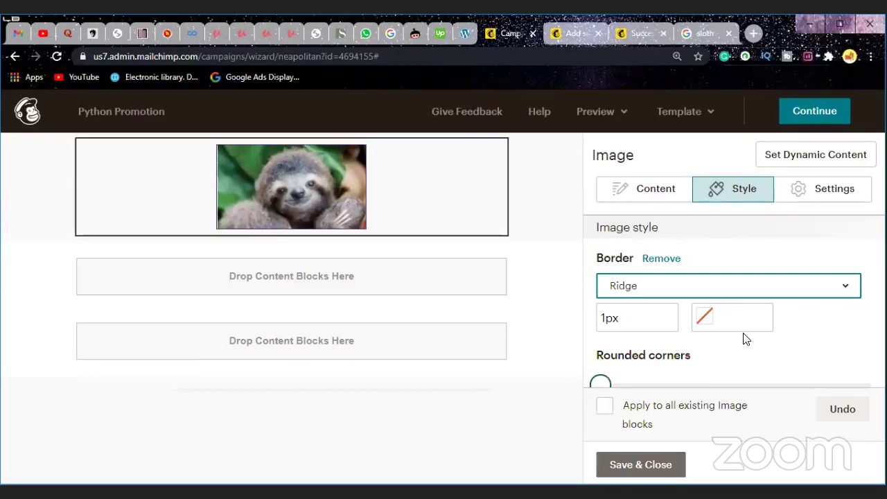
# Step: Set the border width to 5px and its colour to dark #222222
pyautogui.scroll(-1, 744, 339)
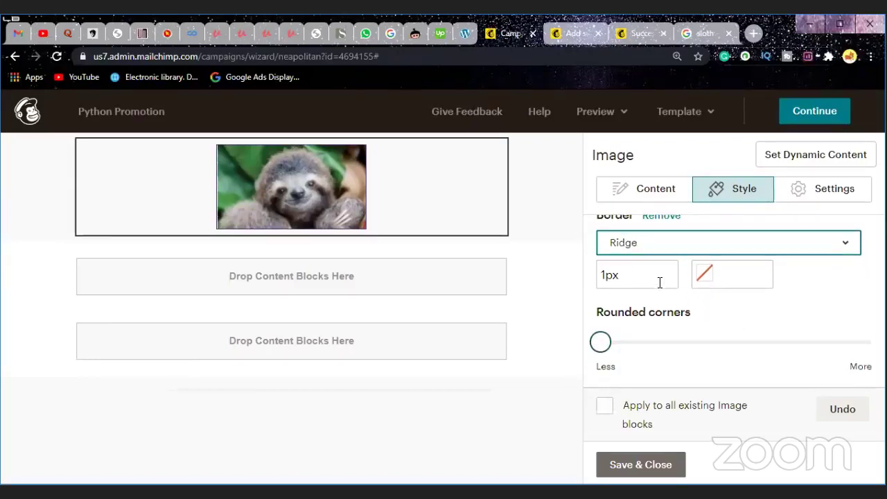
pyautogui.click(655, 276)
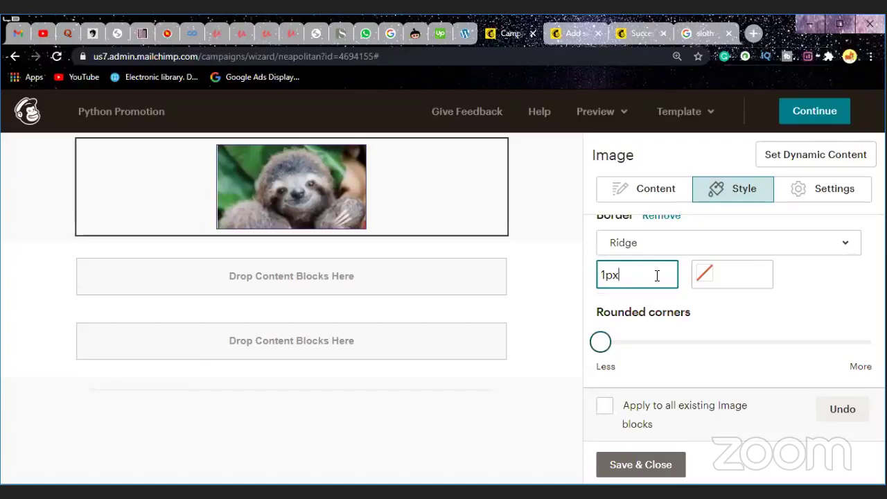
pyautogui.press('Left')
pyautogui.press('BackSpace')
pyautogui.write('5')
pyautogui.click(725, 272)
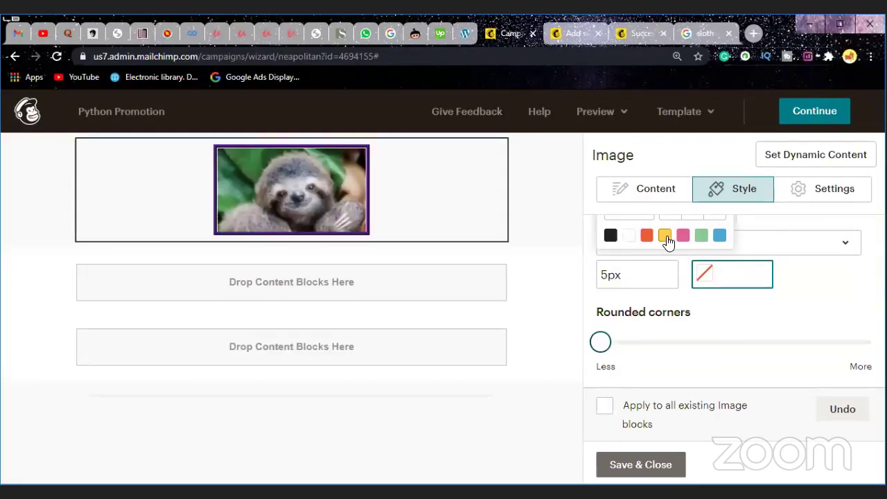
pyautogui.scroll(1, 666, 239)
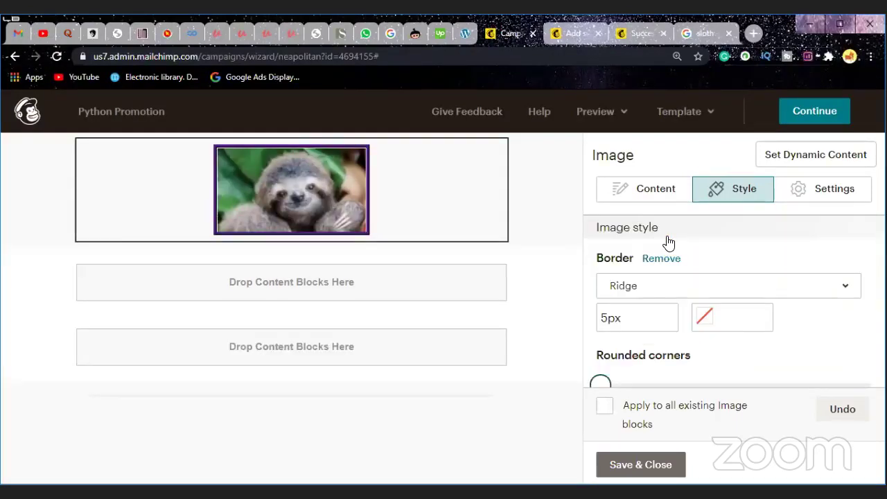
pyautogui.click(730, 317)
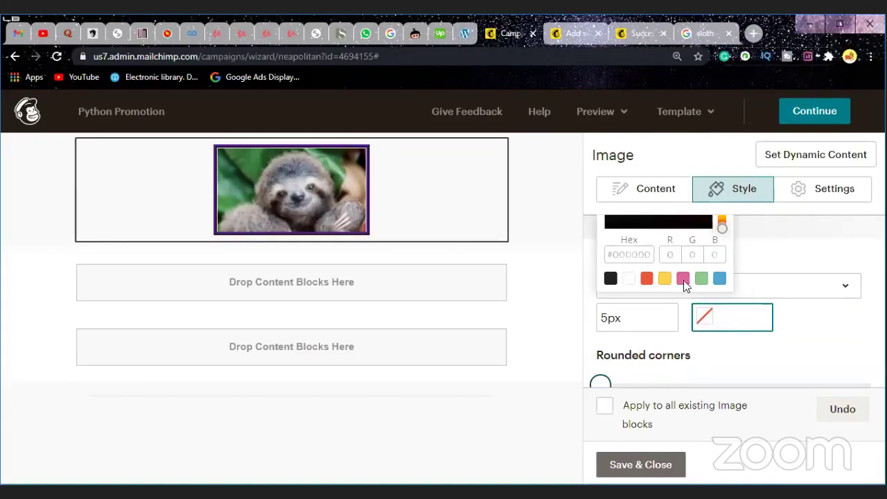
pyautogui.click(613, 280)
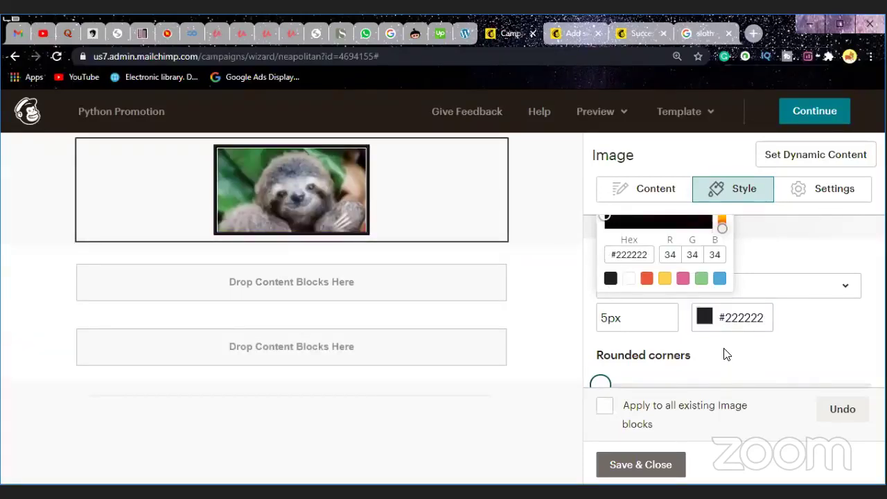
pyautogui.scroll(-1, 695, 342)
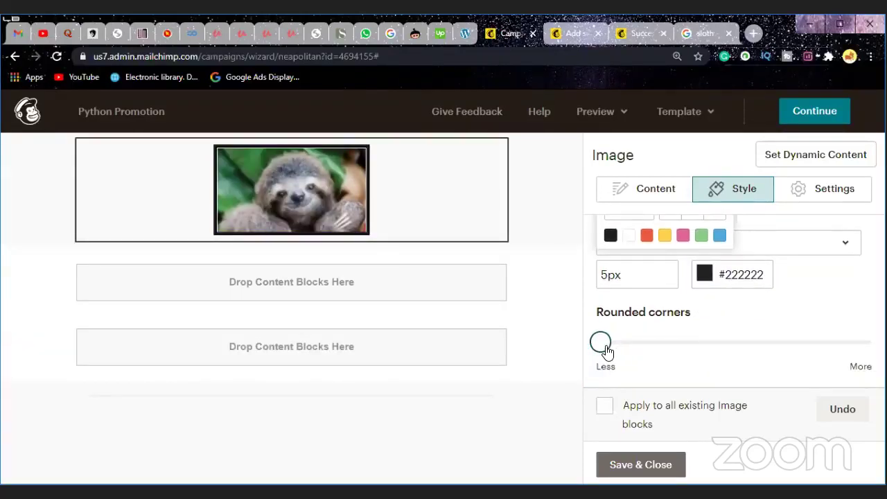
# Step: Round the bordered image's corners about a third of the way from Less toward More
pyautogui.moveTo(608, 350); pyautogui.dragTo(703, 348)
pyautogui.scroll(1, 709, 358)
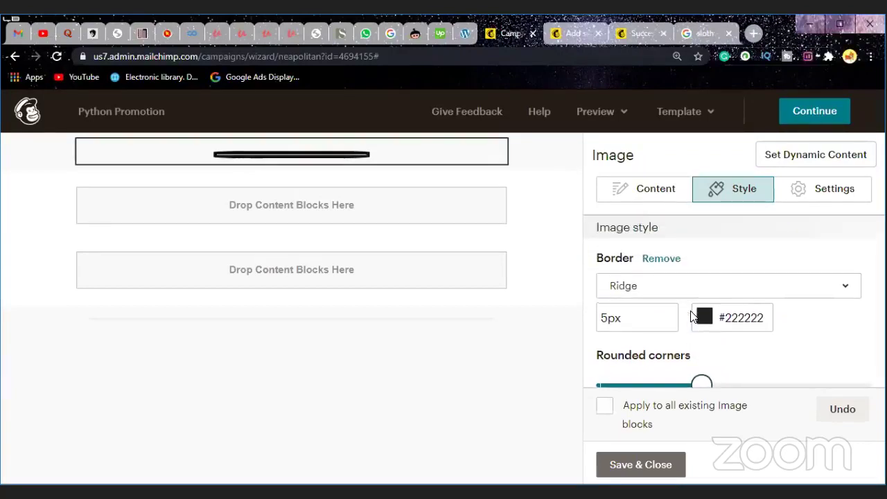
pyautogui.scroll(-1, 659, 356)
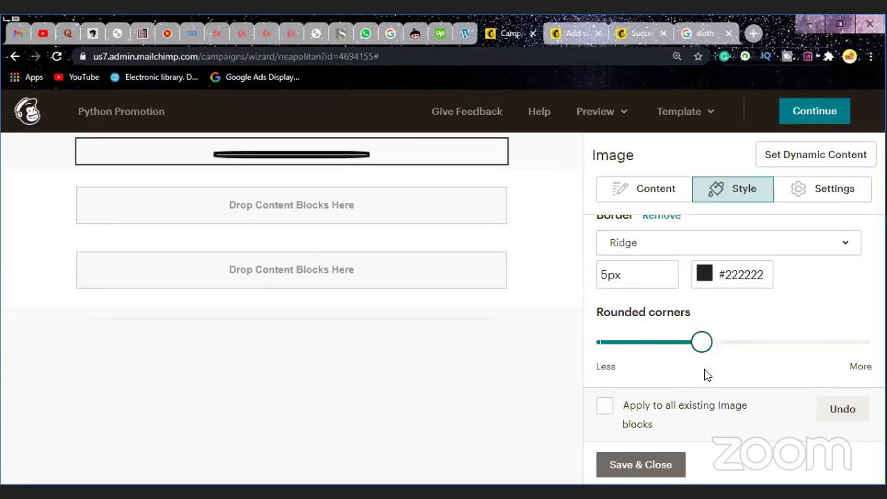
pyautogui.scroll(1, 706, 375)
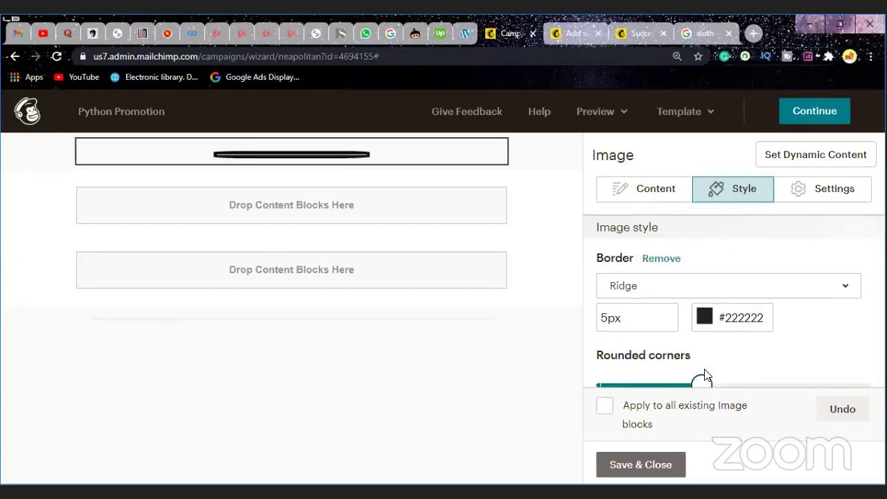
pyautogui.scroll(-1, 705, 375)
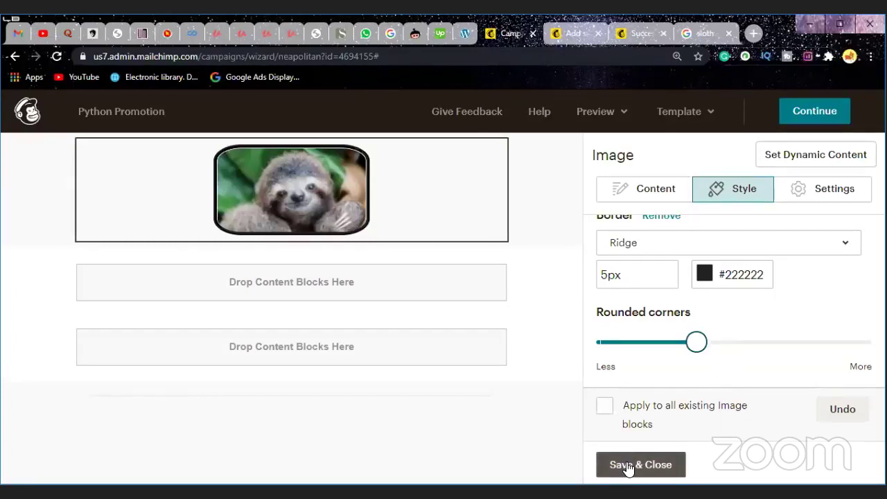
# Step: Review the image's layout settings, keeping Center alignment and leaving Edge to edge unchecked
pyautogui.click(806, 197)
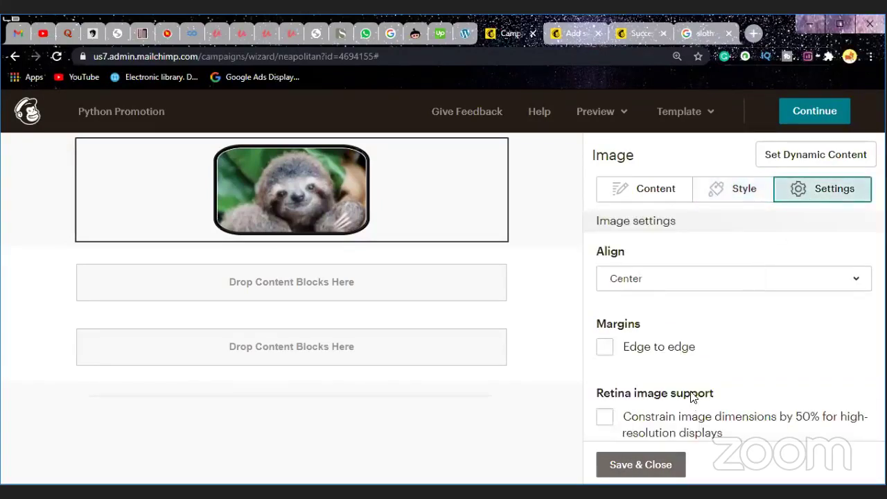
pyautogui.click(714, 279)
pyautogui.click(714, 279)
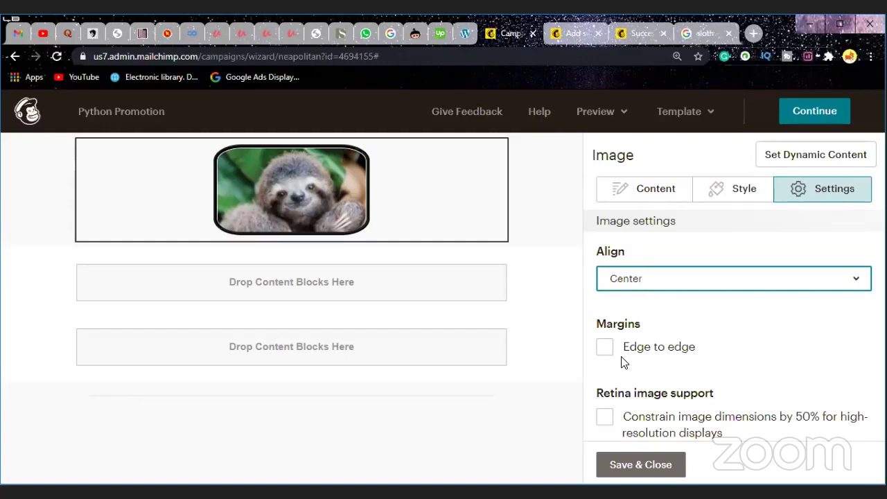
pyautogui.scroll(-1, 616, 354)
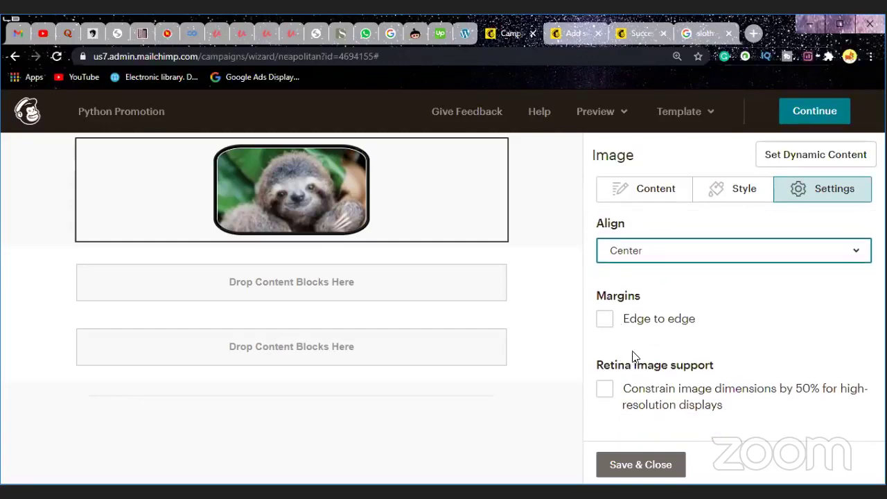
pyautogui.click(606, 322)
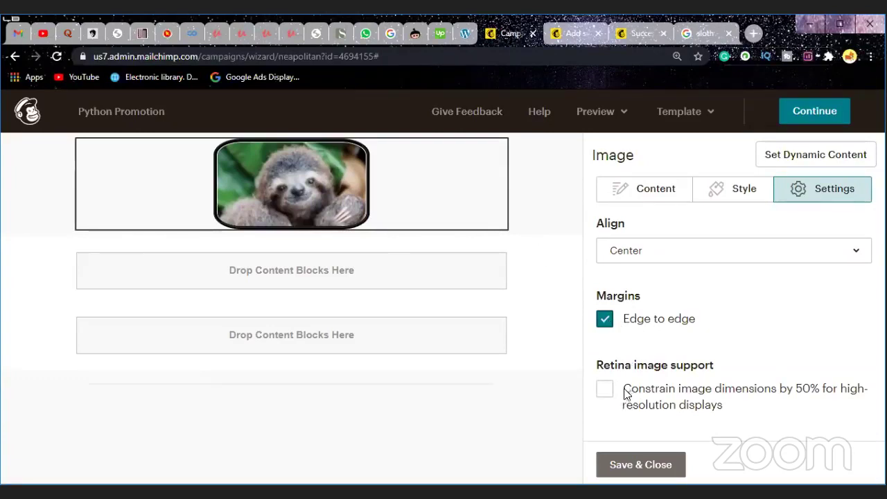
pyautogui.click(606, 321)
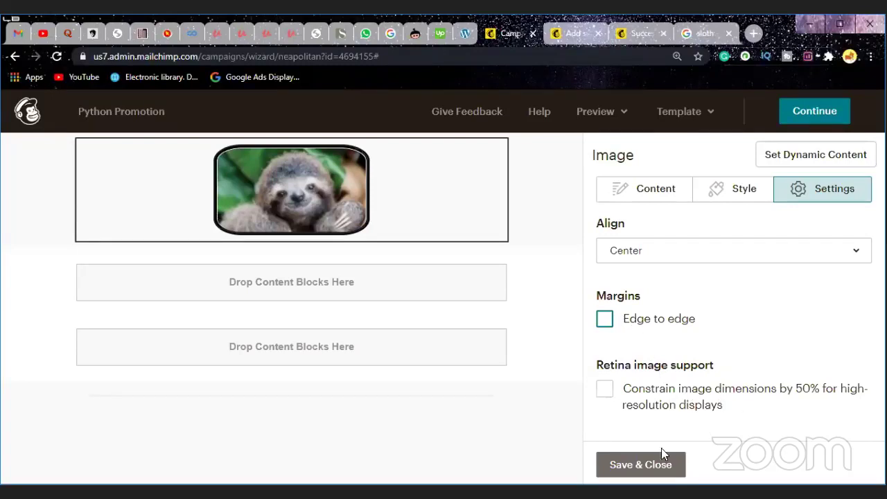
# Step: Save and close the edits to the rounded, bordered sloth image block
pyautogui.click(631, 464)
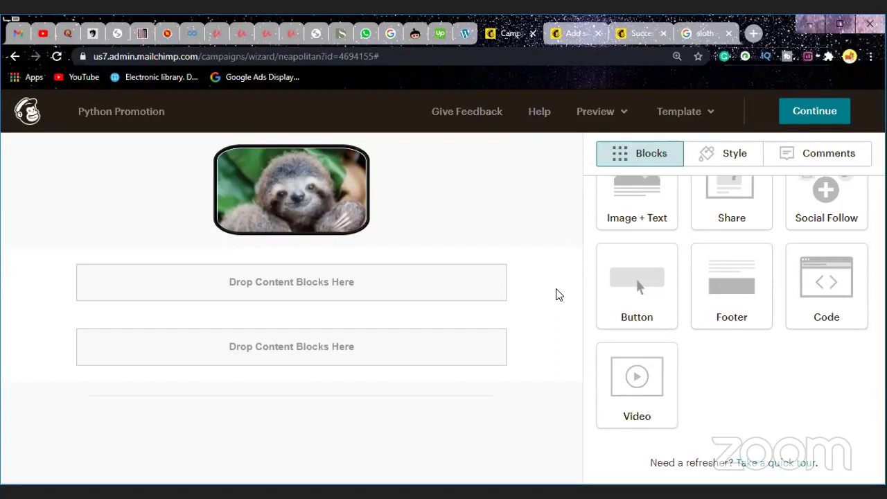
pyautogui.scroll(3, 677, 255)
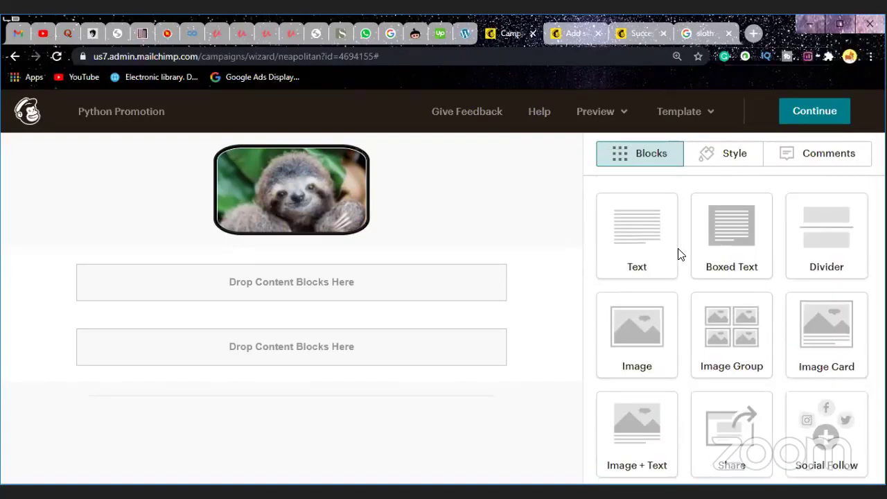
pyautogui.scroll(-3, 692, 257)
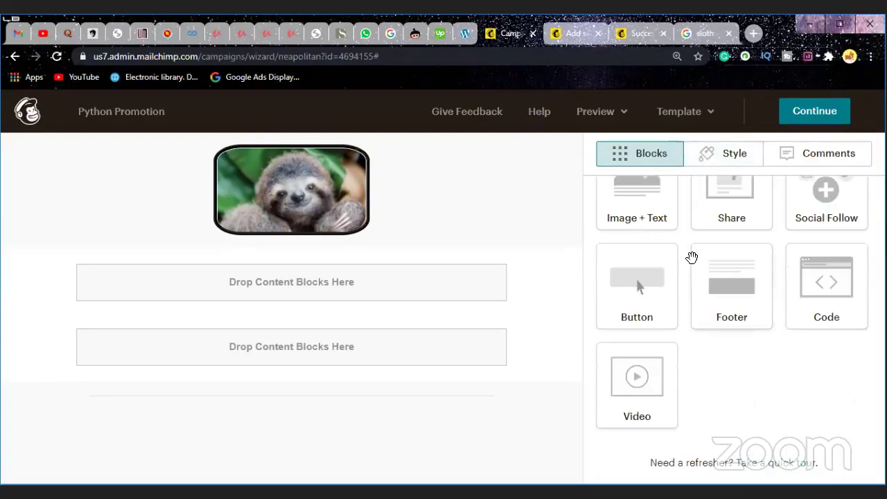
pyautogui.scroll(3, 692, 259)
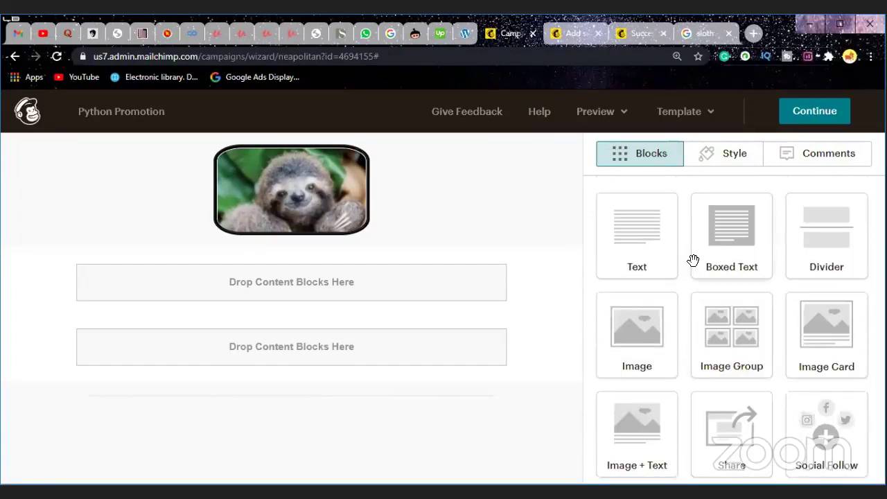
# Step: Glance at the email-wide Style options, then go back to the Blocks list
pyautogui.click(716, 159)
pyautogui.click(638, 158)
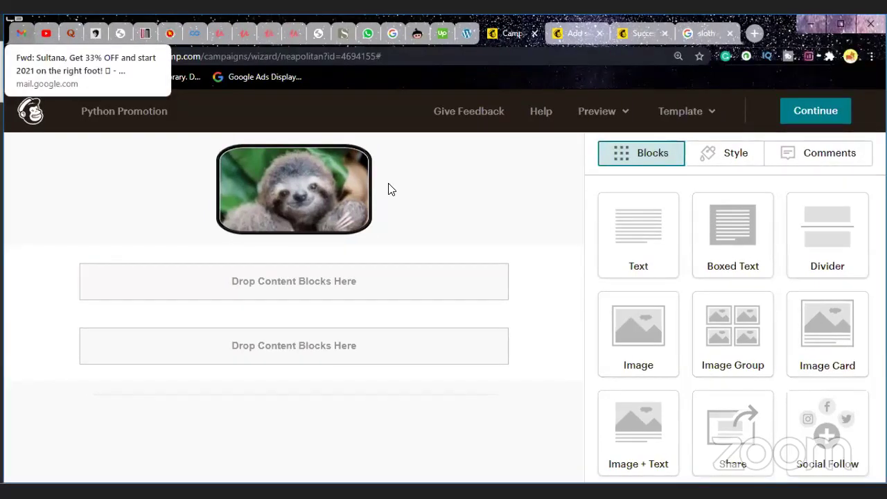
pyautogui.moveTo(368, 176)
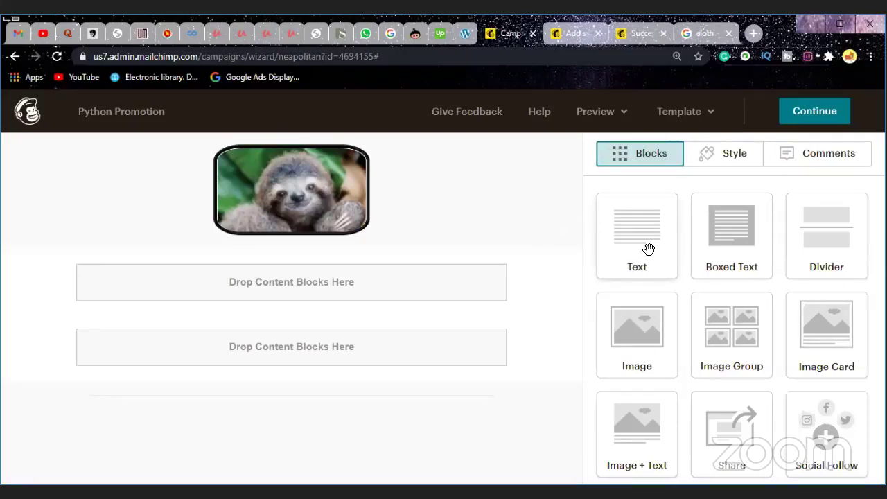
pyautogui.scroll(-3, 649, 267)
pyautogui.scroll(3, 648, 270)
# Step: Drop a Text block beneath the sloth photo and delete its default placeholder sentence
pyautogui.moveTo(643, 243); pyautogui.dragTo(232, 260)
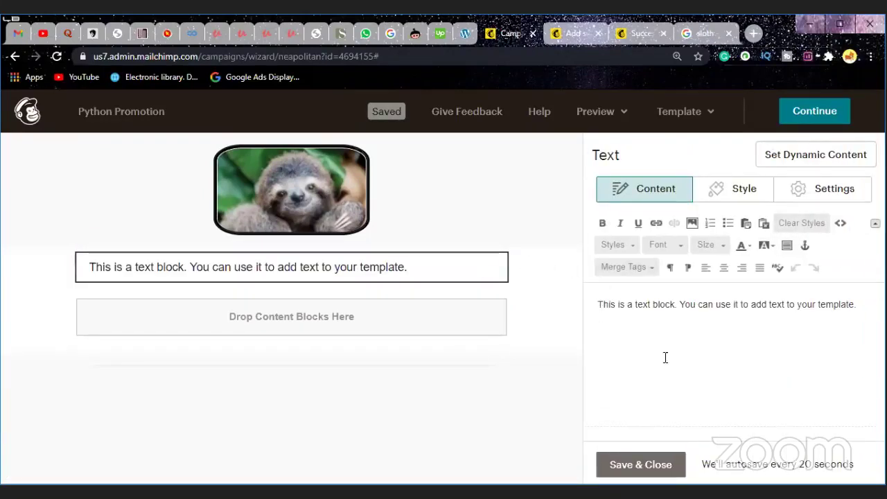
pyautogui.click(867, 308)
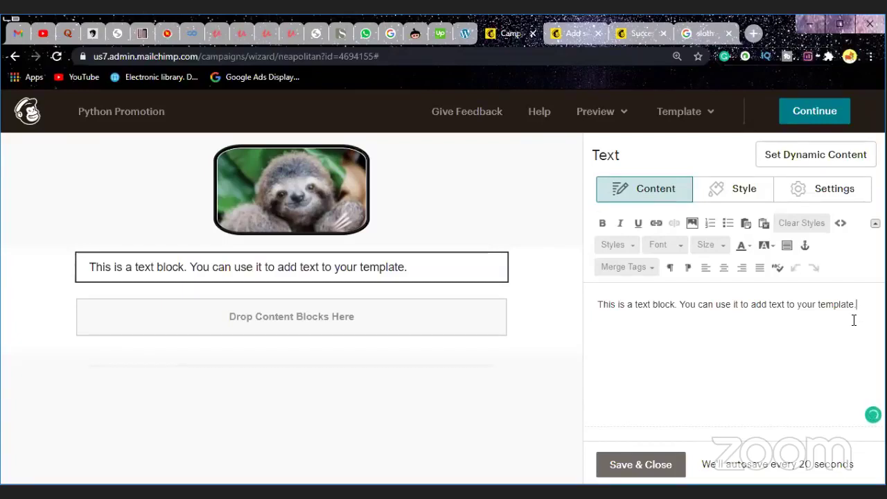
pyautogui.press('BackSpace')
pyautogui.press('BackSpace')
pyautogui.press('BackSpace')
pyautogui.press('BackSpace')
pyautogui.press('BackSpace')
pyautogui.press('BackSpace')
pyautogui.press('BackSpace')
pyautogui.press('BackSpace')
pyautogui.press('BackSpace')
pyautogui.press('BackSpace')
pyautogui.press('BackSpace')
pyautogui.press('BackSpace')
pyautogui.press('BackSpace')
pyautogui.press('BackSpace')
pyautogui.press('BackSpace')
pyautogui.press('BackSpace')
pyautogui.press('BackSpace')
pyautogui.press('BackSpace')
pyautogui.press('BackSpace')
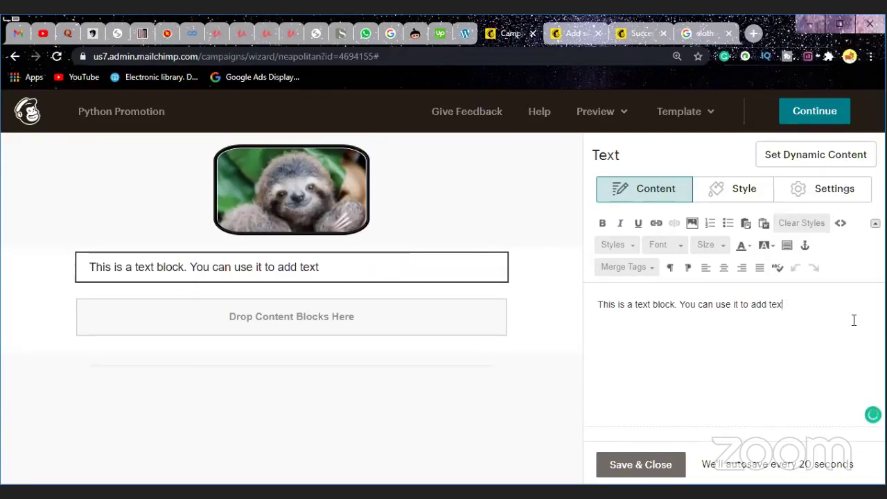
pyautogui.press('BackSpace')
pyautogui.press('BackSpace')
pyautogui.press('BackSpace')
pyautogui.press('BackSpace')
pyautogui.press('BackSpace')
pyautogui.press('BackSpace')
pyautogui.press('BackSpace')
pyautogui.press('BackSpace')
pyautogui.press('BackSpace')
pyautogui.press('BackSpace')
pyautogui.press('BackSpace')
pyautogui.press('BackSpace')
pyautogui.press('BackSpace')
pyautogui.press('BackSpace')
pyautogui.press('BackSpace')
pyautogui.press('BackSpace')
pyautogui.press('BackSpace')
pyautogui.press('BackSpace')
pyautogui.press('BackSpace')
pyautogui.press('BackSpace')
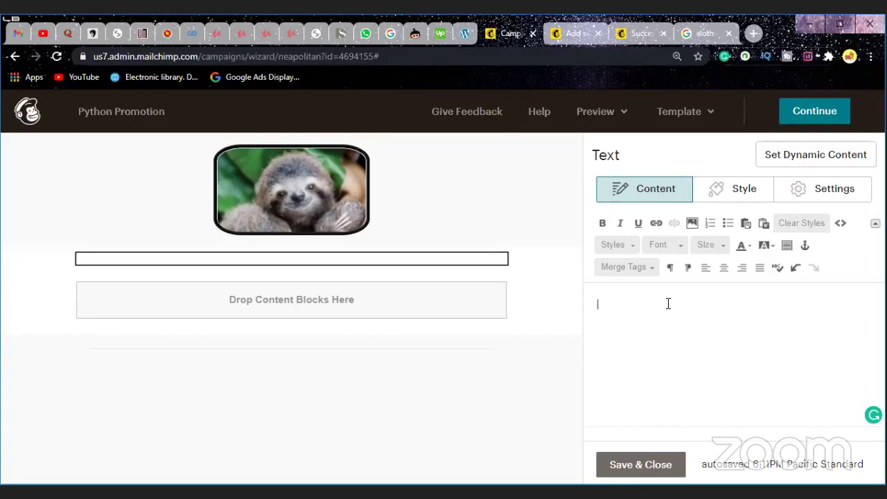
# Step: Write 'This is a sloth. a very cute animal.', accepting Grammarly's add-a-space fix after 'sloth.'
pyautogui.write('This ')
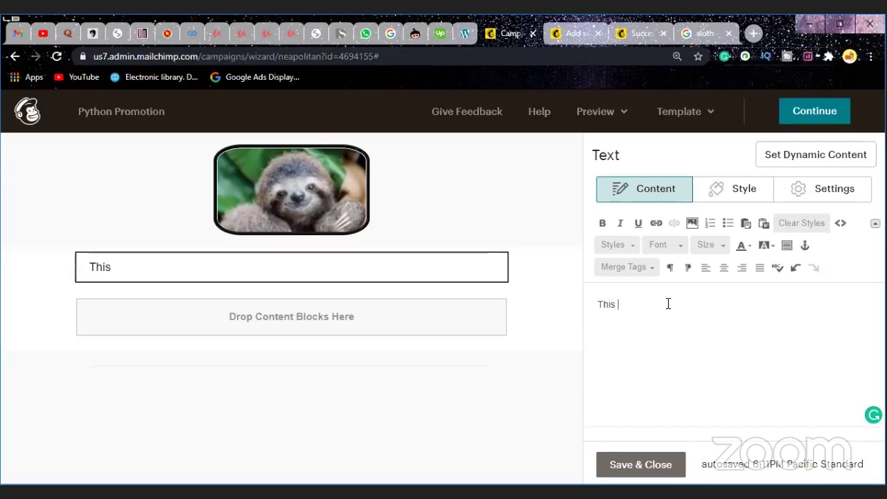
pyautogui.write('is a ')
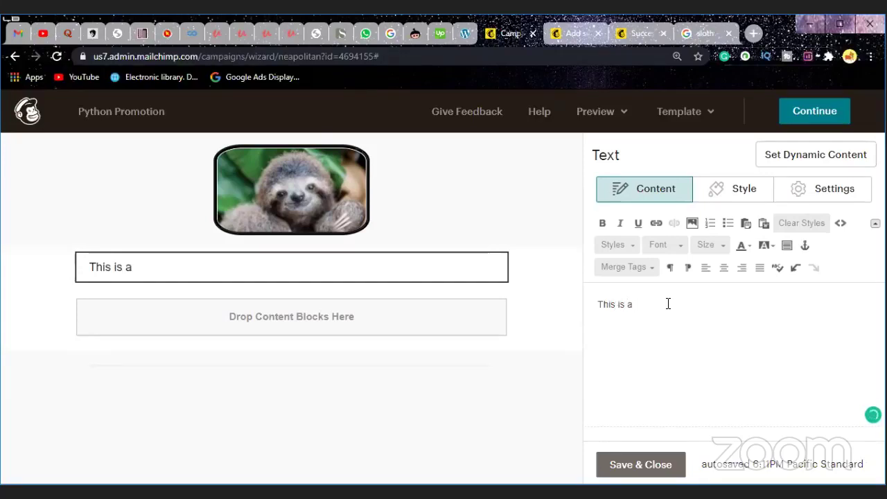
pyautogui.write('sloth')
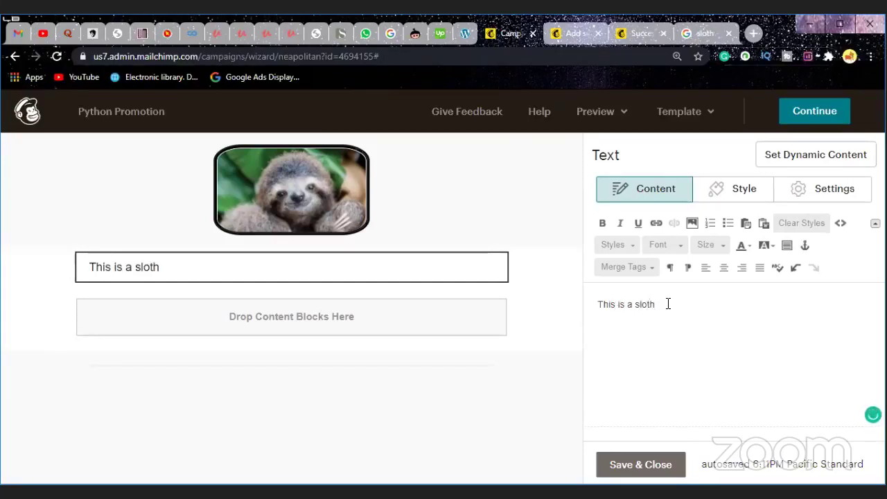
pyautogui.write('.')
pyautogui.press('BackSpace')
pyautogui.write('This a')
pyautogui.press('BackSpace')
pyautogui.press('BackSpace')
pyautogui.press('BackSpace')
pyautogui.press('BackSpace')
pyautogui.press('BackSpace')
pyautogui.press('BackSpace')
pyautogui.write('.a ')
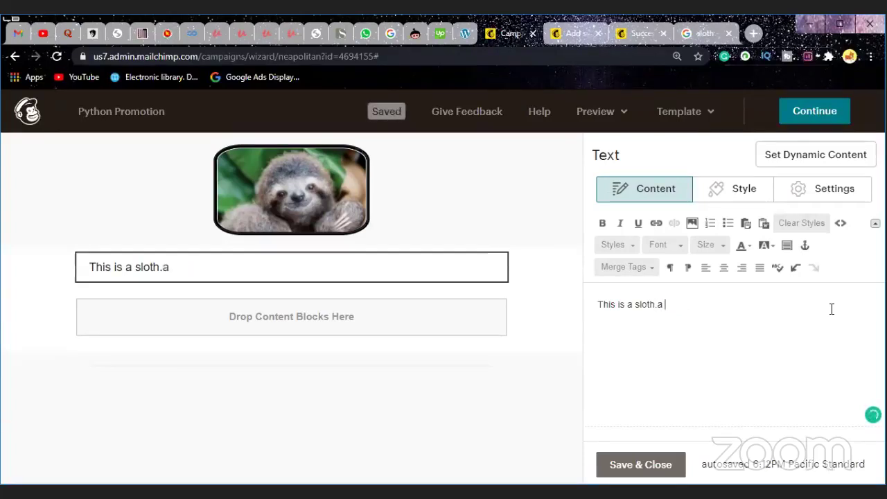
pyautogui.write('very')
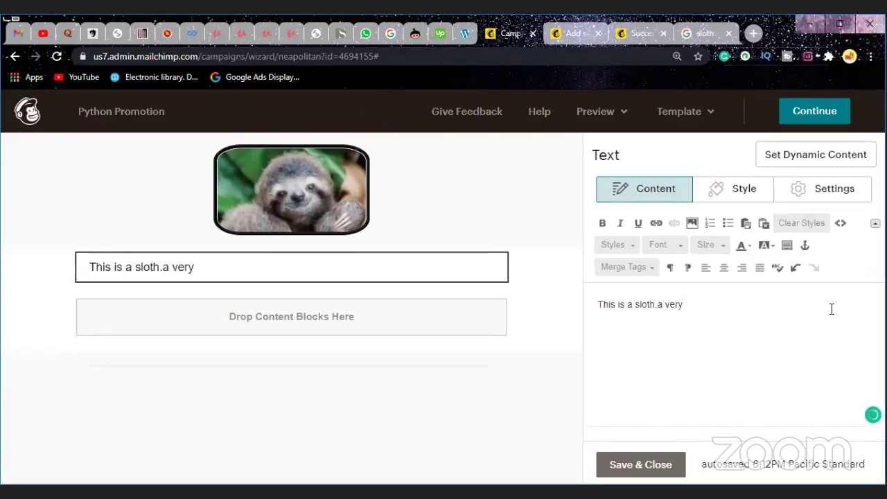
pyautogui.write(' cute animal')
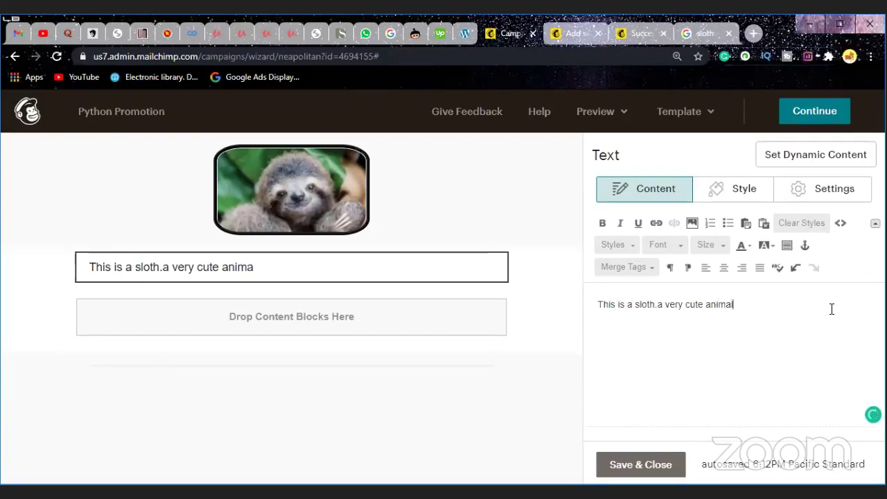
pyautogui.write('.')
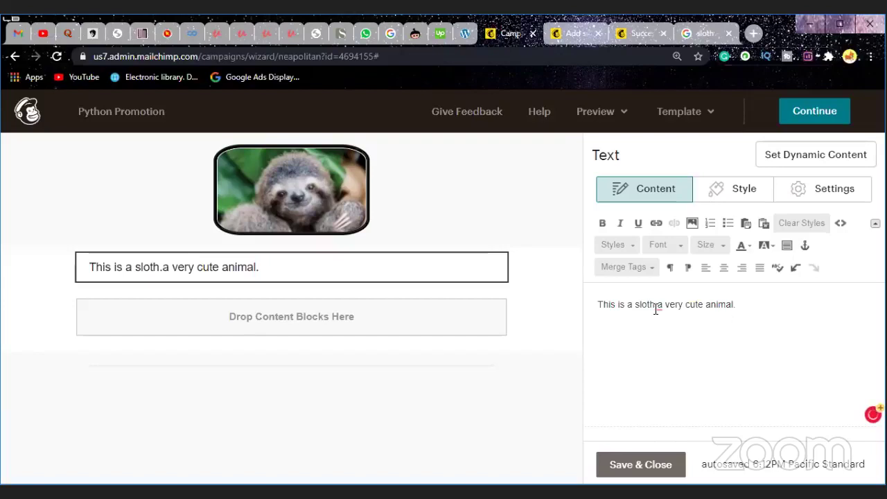
pyautogui.moveTo(659, 309)
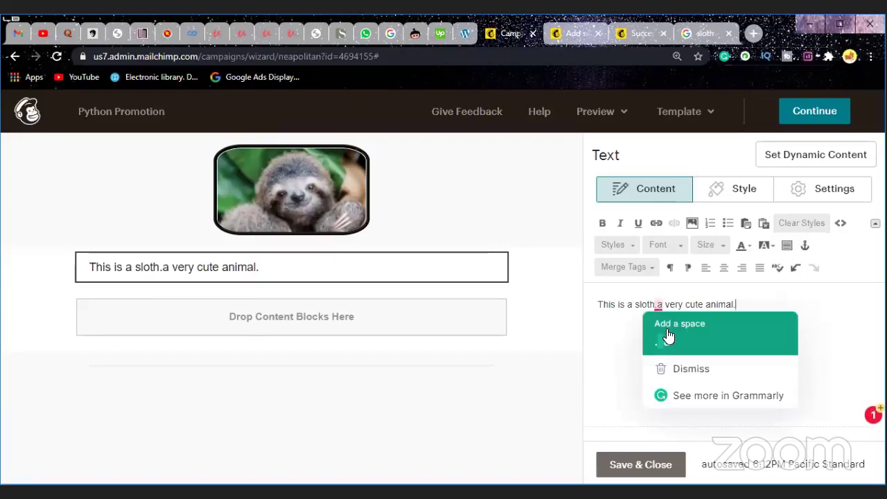
pyautogui.click(669, 336)
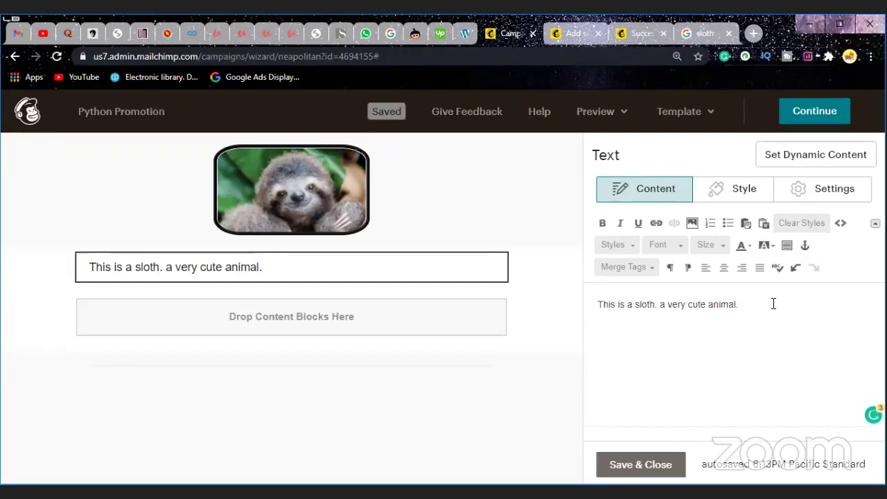
# Step: Continue the paragraph with 'But our aapu says we are slow like him. Are we?'
pyautogui.write('But')
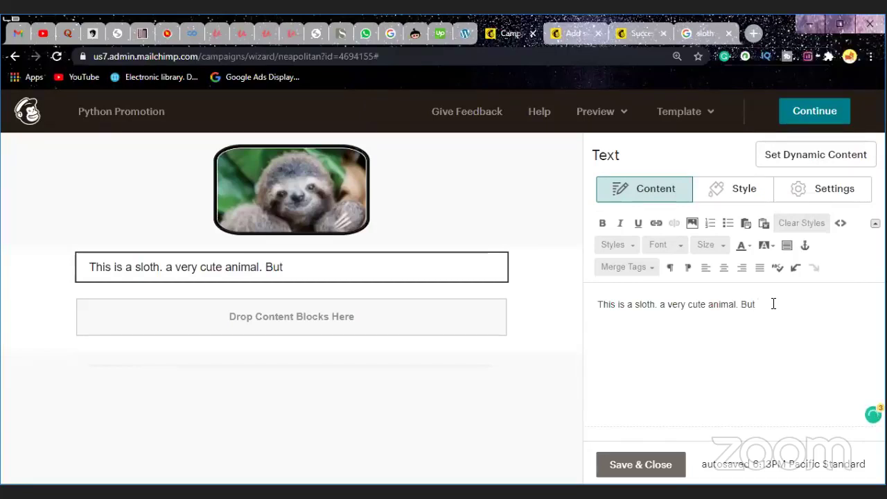
pyautogui.write(' our app')
pyautogui.press('BackSpace')
pyautogui.press('BackSpace')
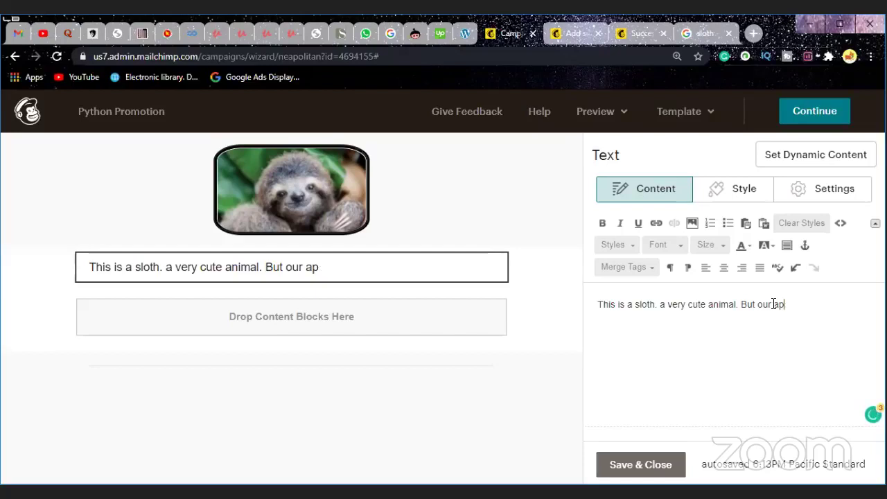
pyautogui.write('apu says we a')
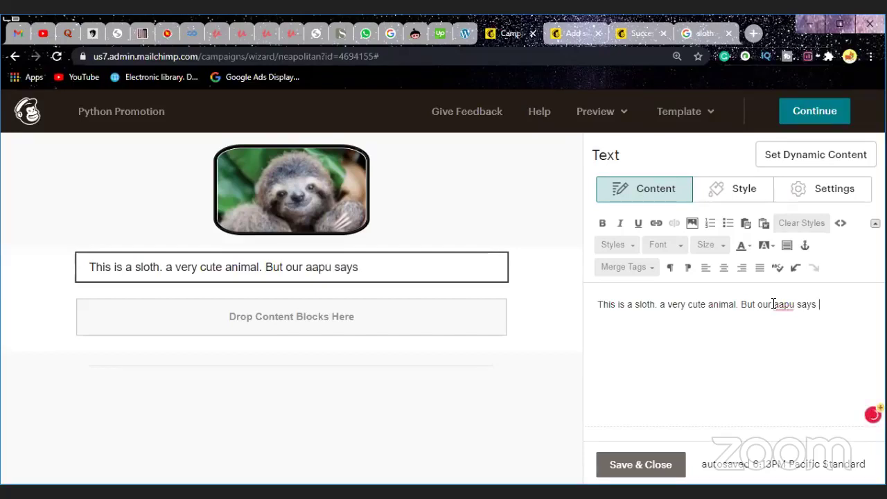
pyautogui.write('re')
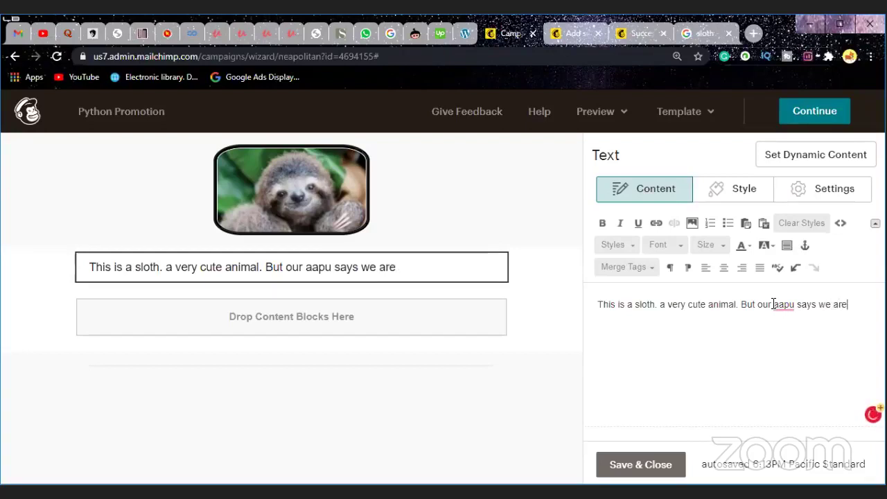
pyautogui.write(' slow ')
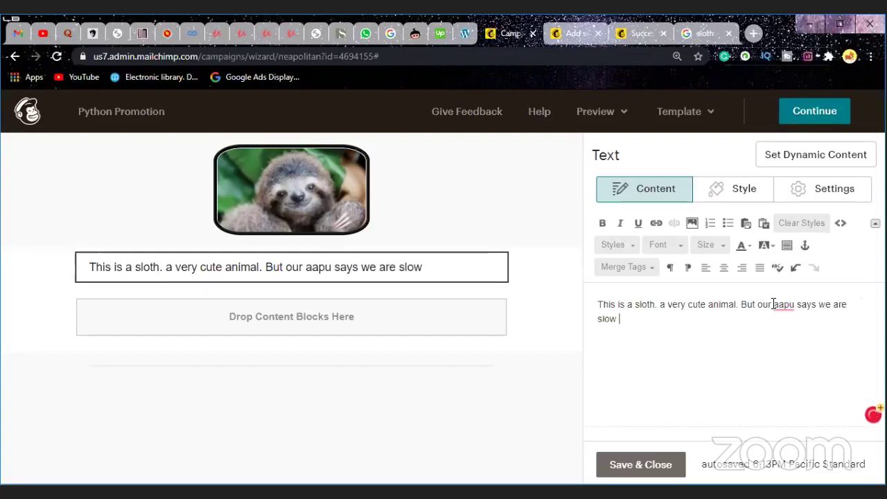
pyautogui.write('s')
pyautogui.press('BackSpace')
pyautogui.write('like ')
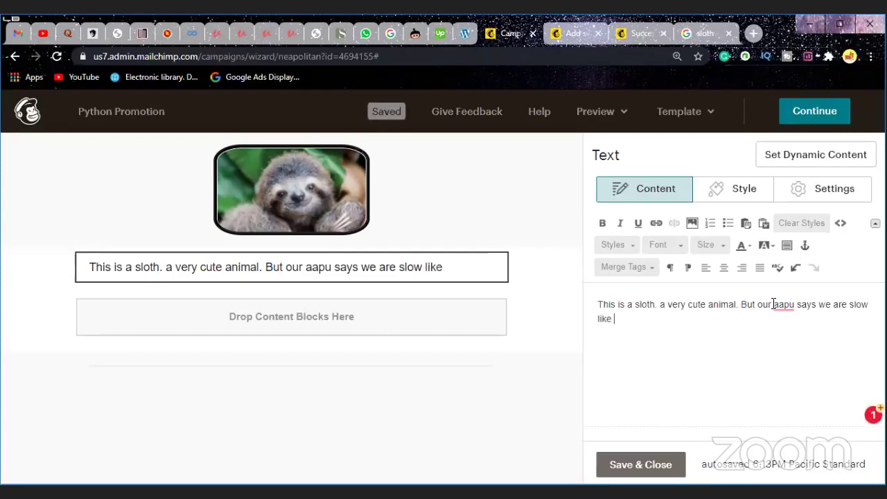
pyautogui.write('him')
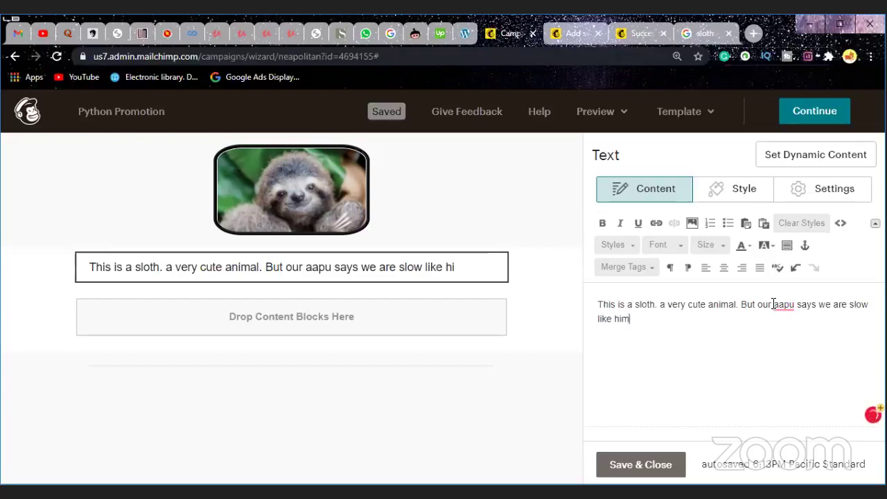
pyautogui.write('. ')
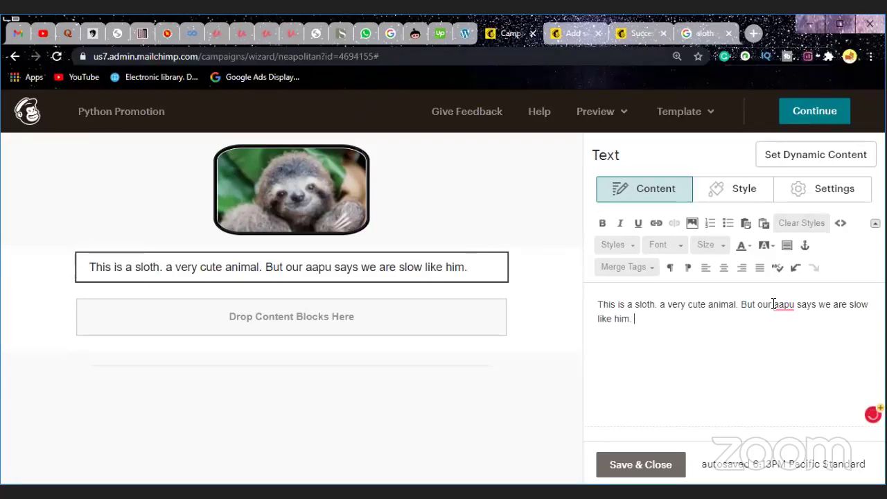
pyautogui.write('A')
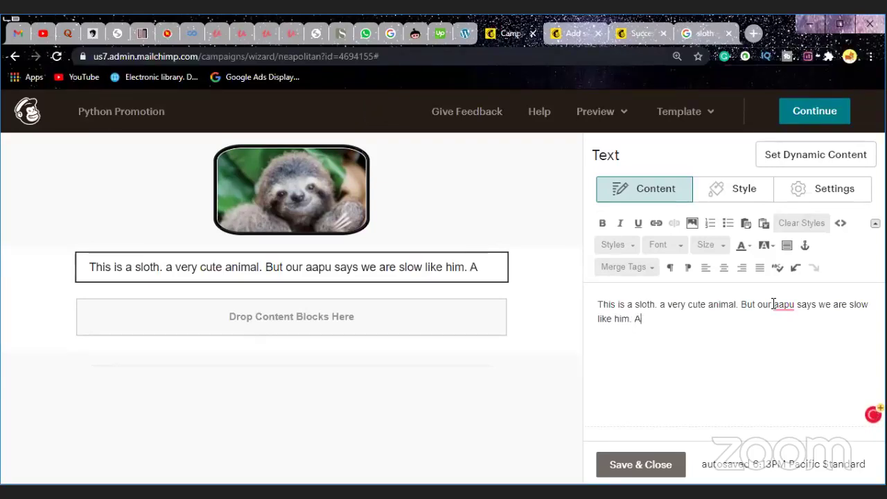
pyautogui.write('re we?')
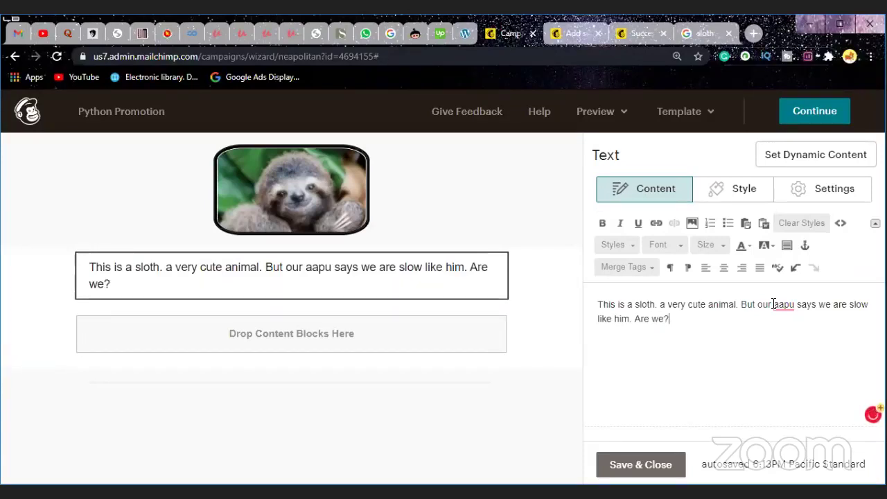
# Step: Add a new line 'Let's prove aapu wrong!!' and dismiss the spelling menu for 'aapu'
pyautogui.press('Return')
pyautogui.write('I')
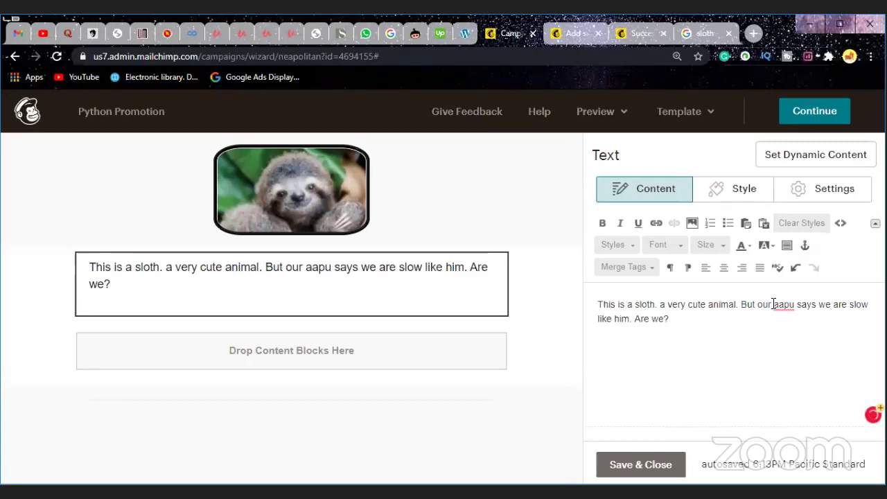
pyautogui.write('L')
pyautogui.write('et"s')
pyautogui.press('BackSpace')
pyautogui.press('BackSpace')
pyautogui.write("'s ")
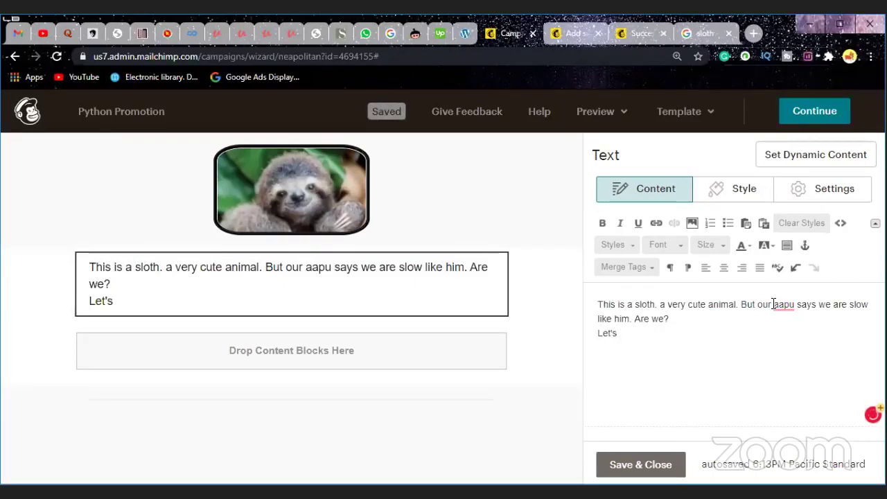
pyautogui.write('prov')
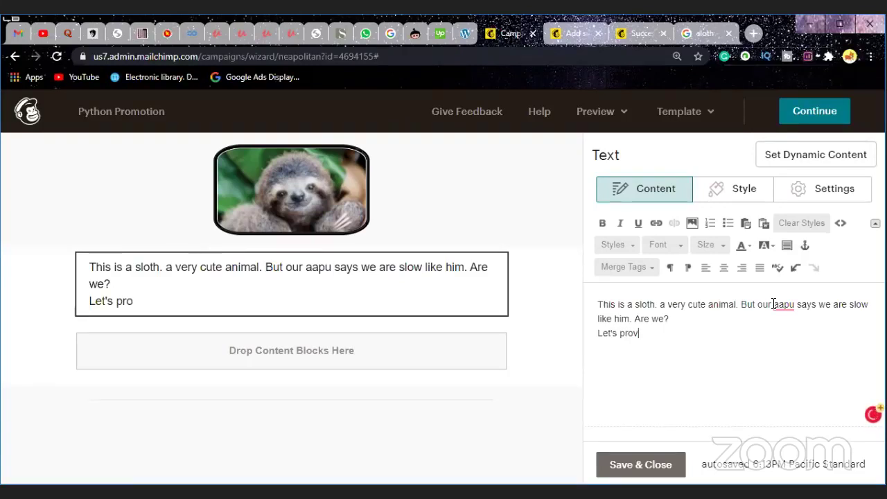
pyautogui.write('e aapu')
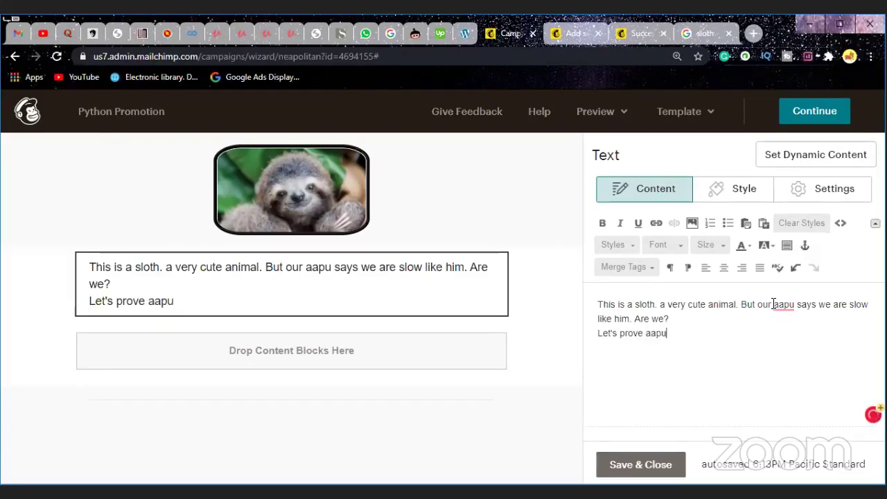
pyautogui.write(' wron')
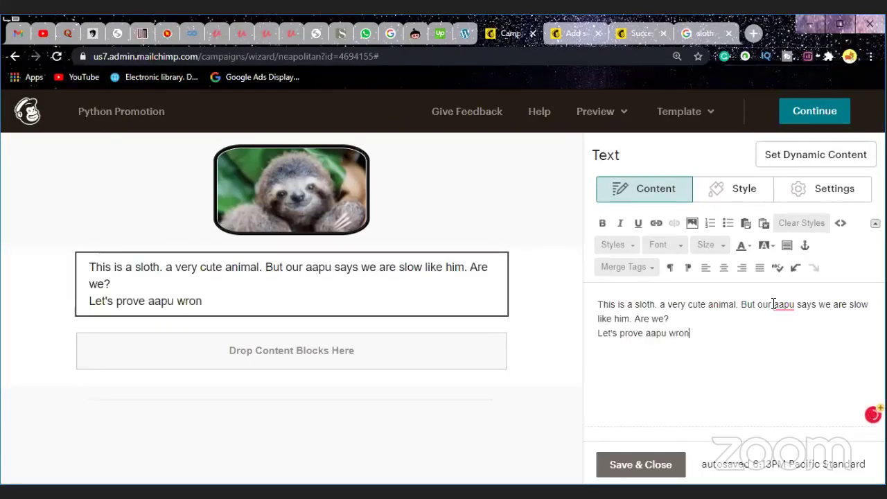
pyautogui.write('g')
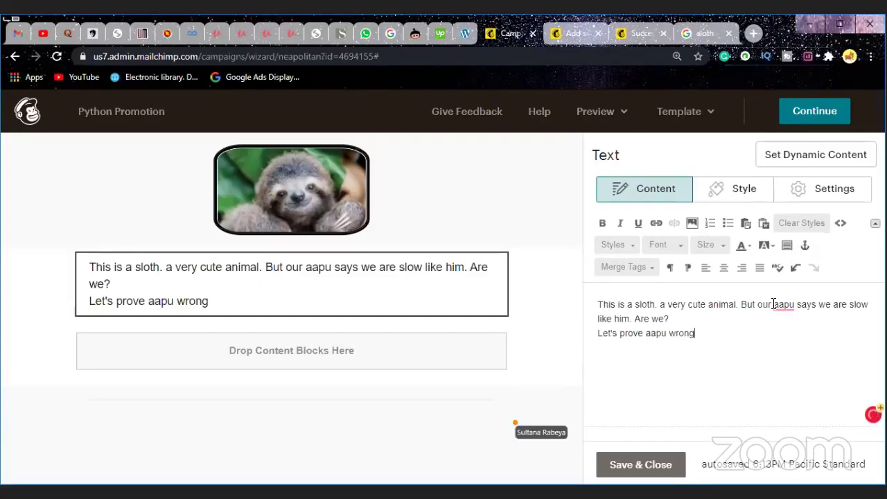
pyautogui.write('!!')
pyautogui.moveTo(400, 303)
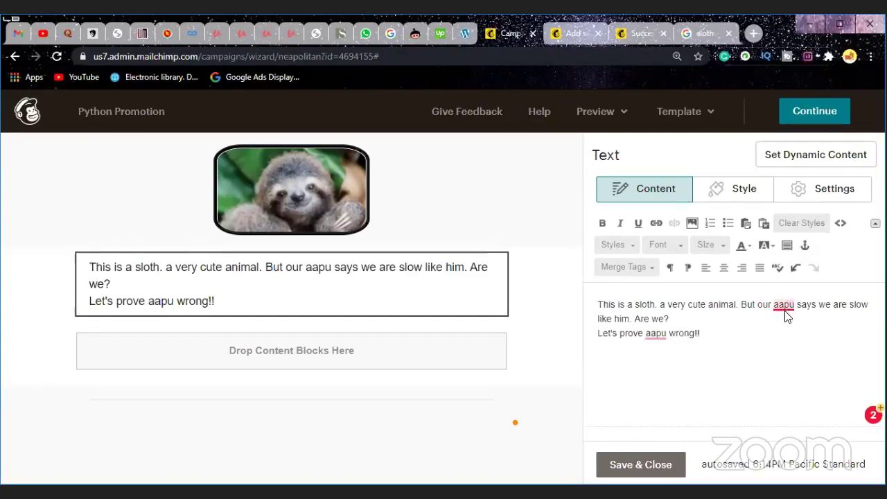
pyautogui.rightClick(786, 310)
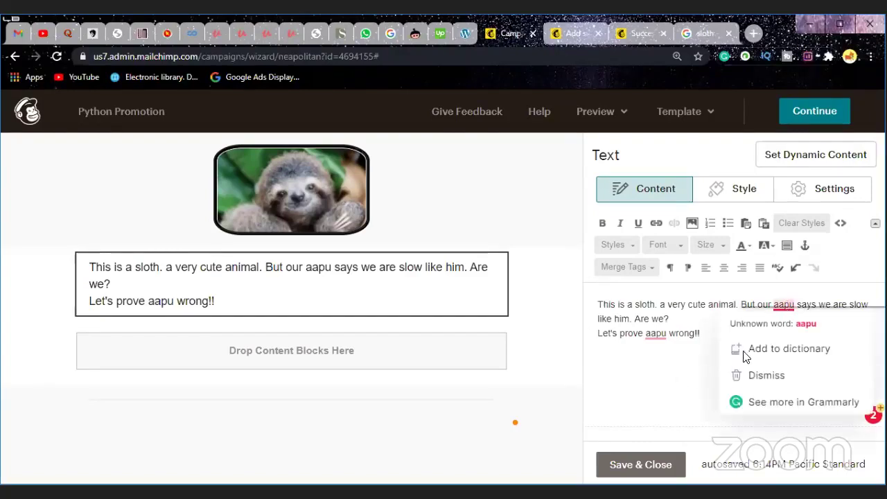
pyautogui.click(643, 374)
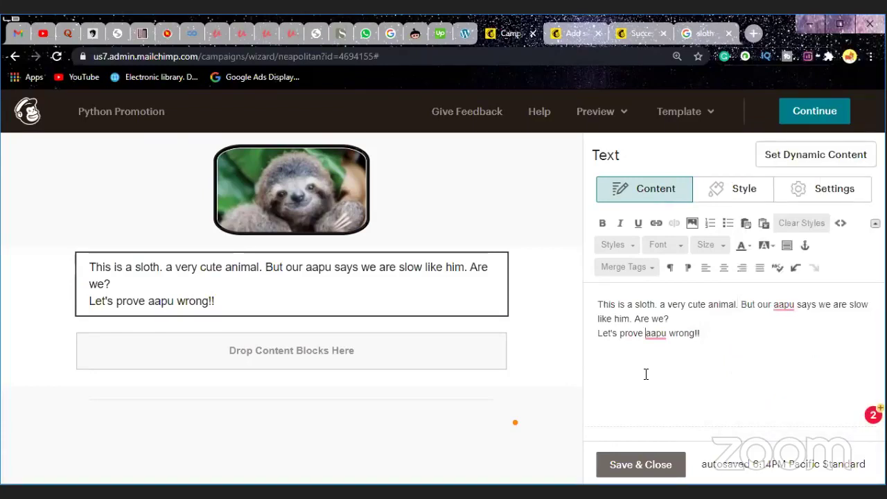
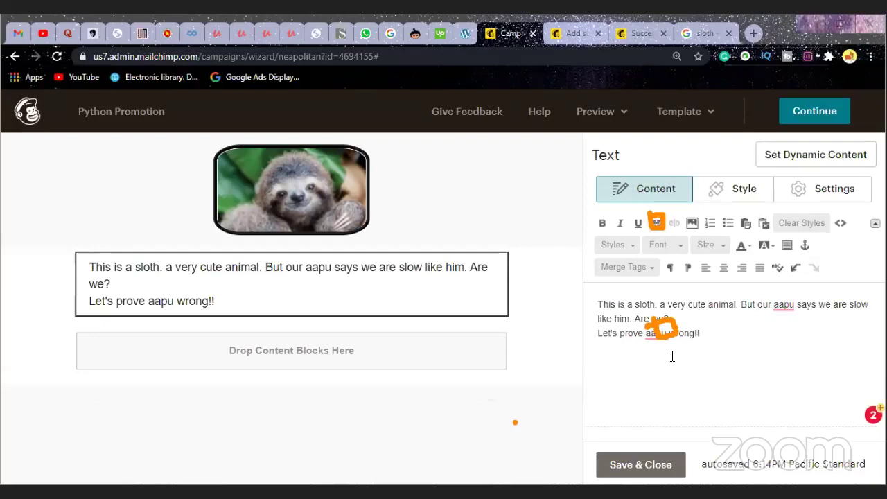
# Step: Select the word 'cute' in the sloth text and start a link on it
pyautogui.doubleClick(696, 305)
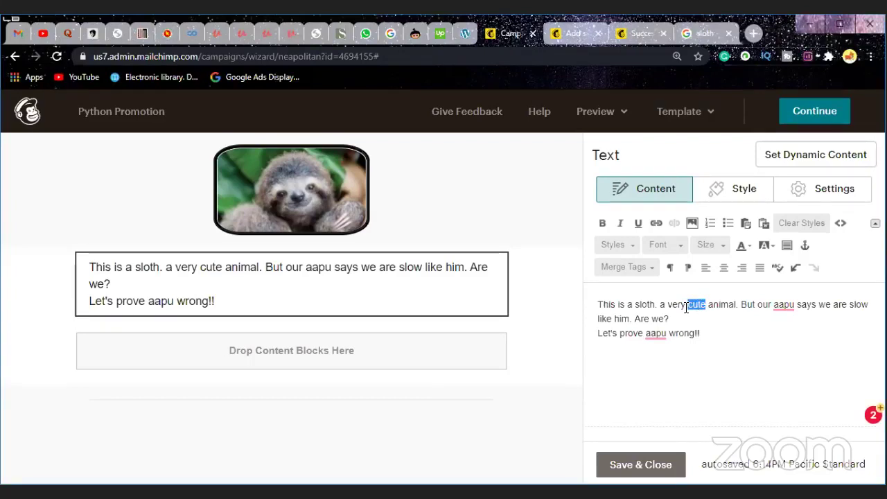
pyautogui.click(656, 223)
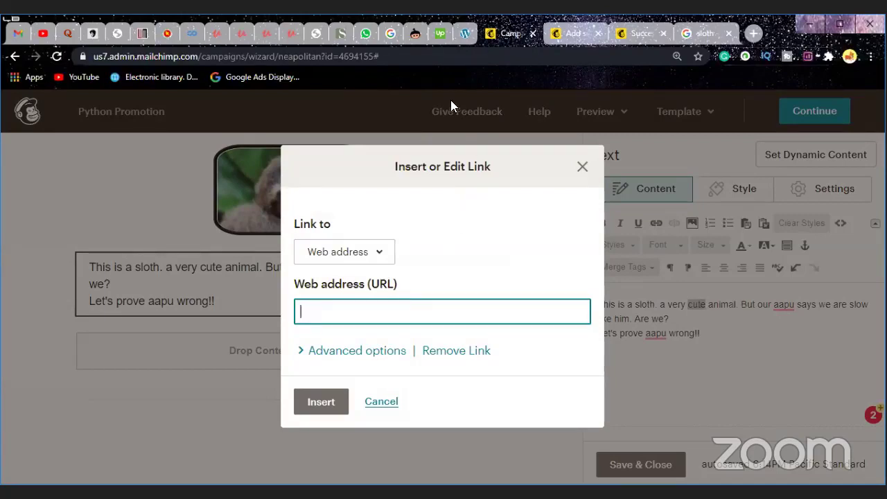
# Step: Open your LinkedIn profile in a new tab, copy its web address, and return to Mailchimp
pyautogui.click(752, 34)
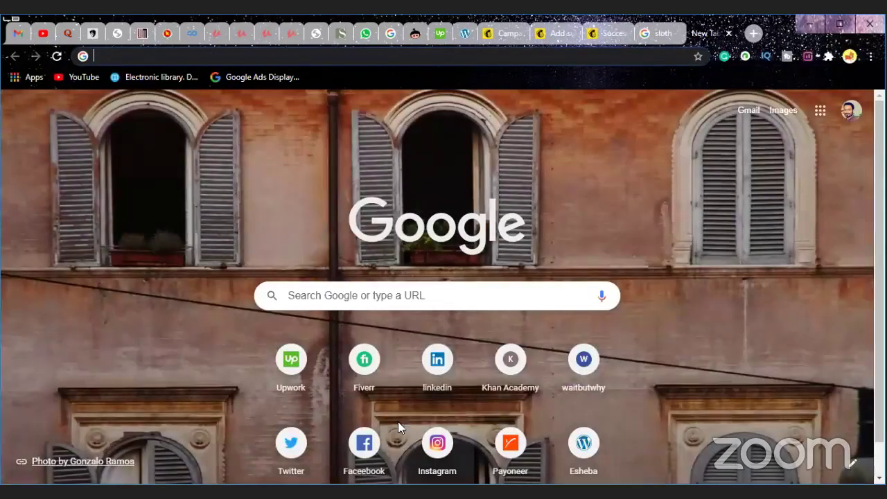
pyautogui.click(424, 368)
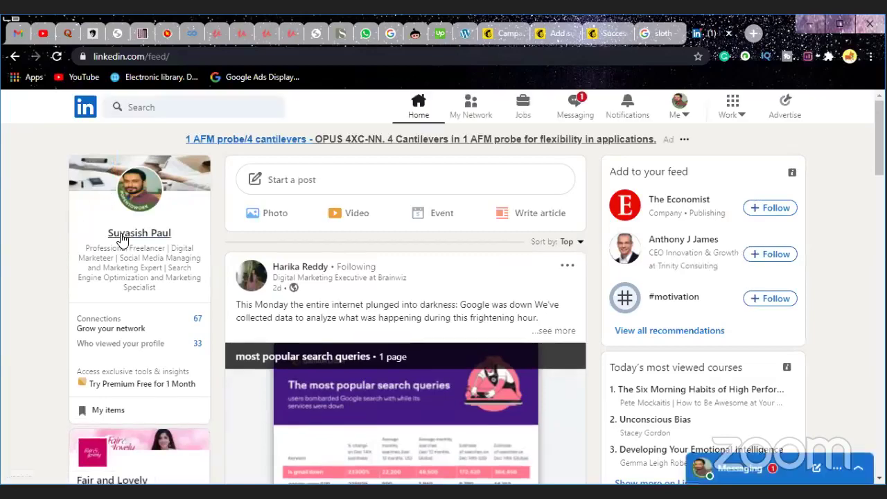
pyautogui.click(200, 201)
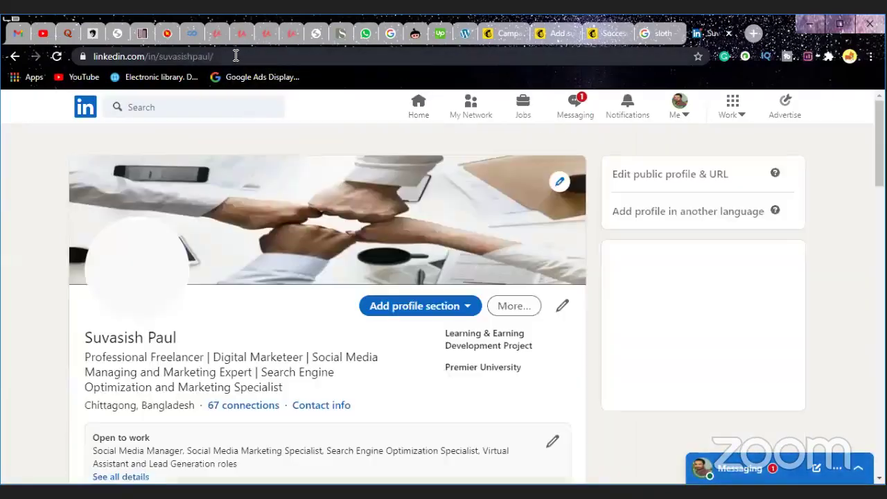
pyautogui.click(238, 56)
pyautogui.moveTo(266, 56); pyautogui.dragTo(90, 56)
pyautogui.hotkey('ctrl', 'c')
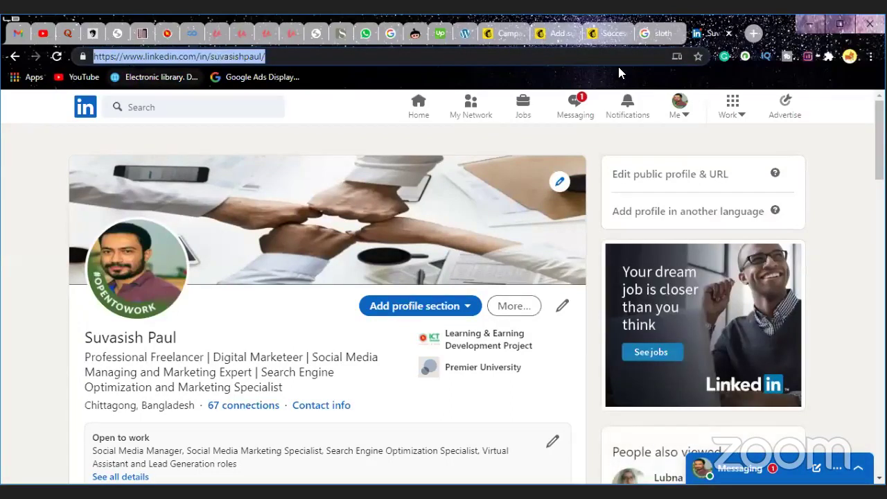
pyautogui.click(509, 36)
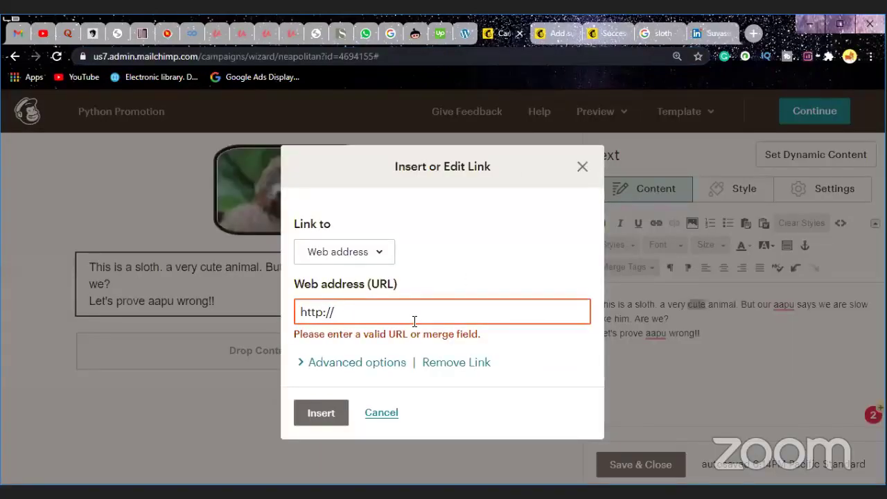
pyautogui.hotkey('ctrl', 'v')
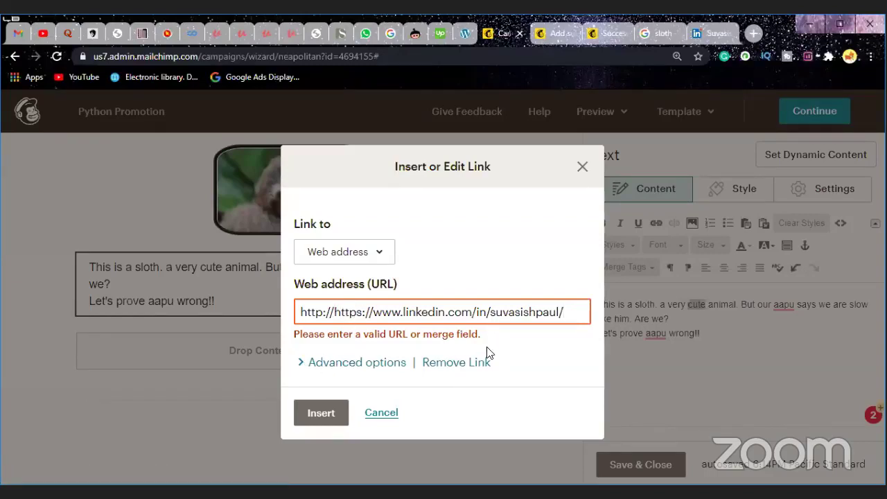
pyautogui.press('Home')
pyautogui.press('Right')
pyautogui.press('Right')
pyautogui.press('Right')
pyautogui.press('Right')
pyautogui.press('Right')
pyautogui.press('Right')
pyautogui.press('Right')
pyautogui.press('BackSpace')
pyautogui.press('BackSpace')
pyautogui.press('BackSpace')
pyautogui.press('BackSpace')
pyautogui.press('BackSpace')
pyautogui.press('BackSpace')
pyautogui.press('BackSpace')
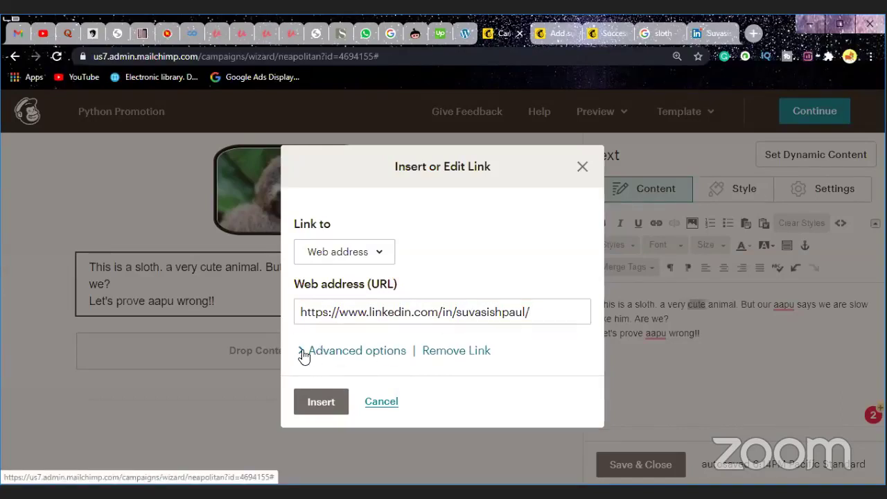
# Step: Check the advanced link options, then insert the link on 'cute'
pyautogui.click(399, 356)
pyautogui.scroll(-1, 399, 355)
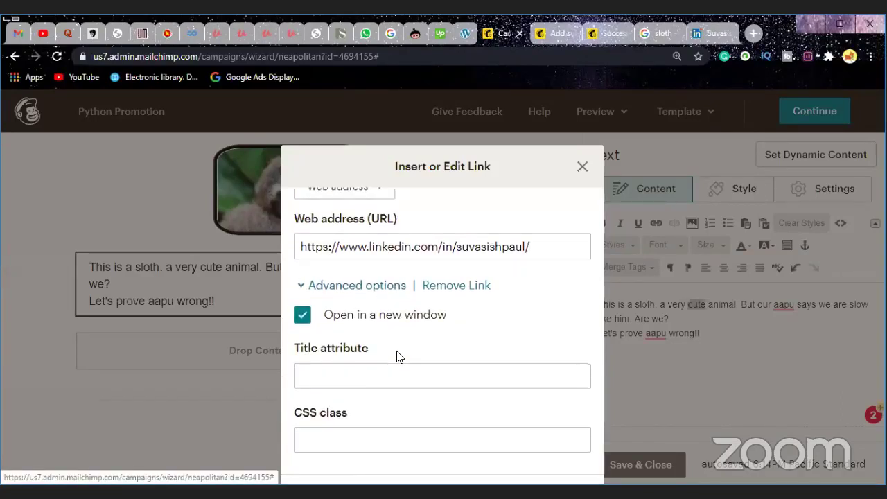
pyautogui.scroll(-1, 360, 323)
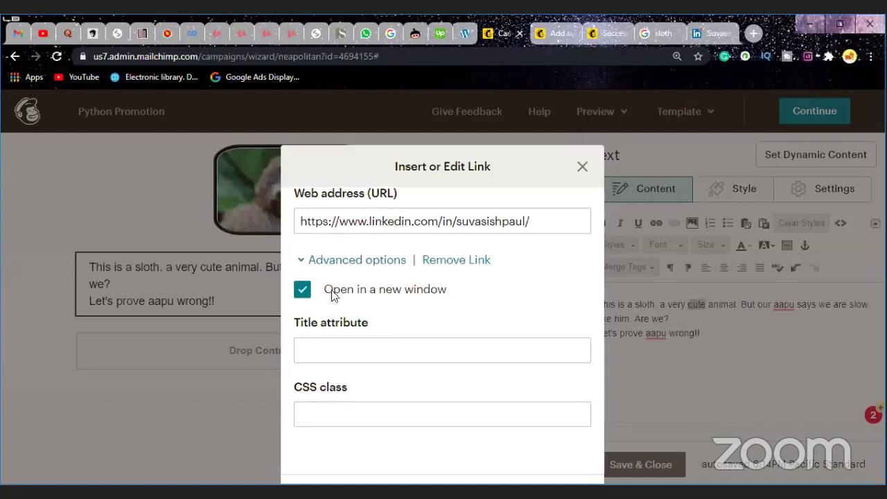
pyautogui.click(302, 259)
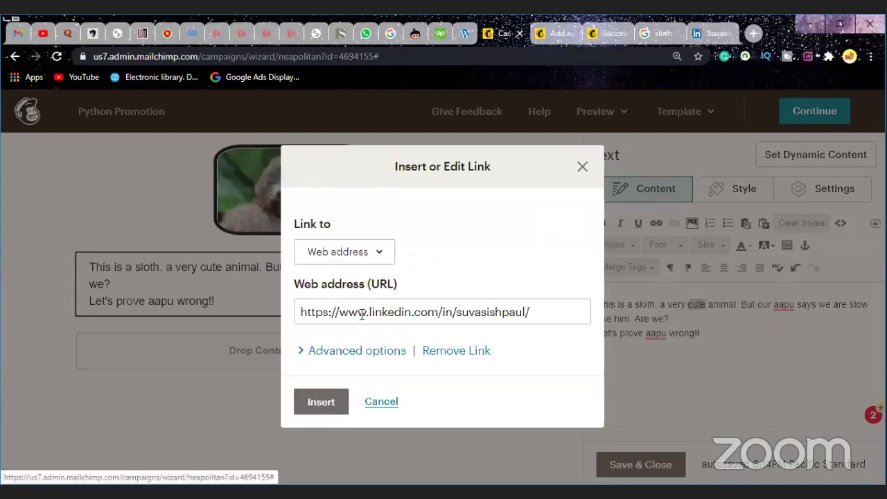
pyautogui.click(327, 400)
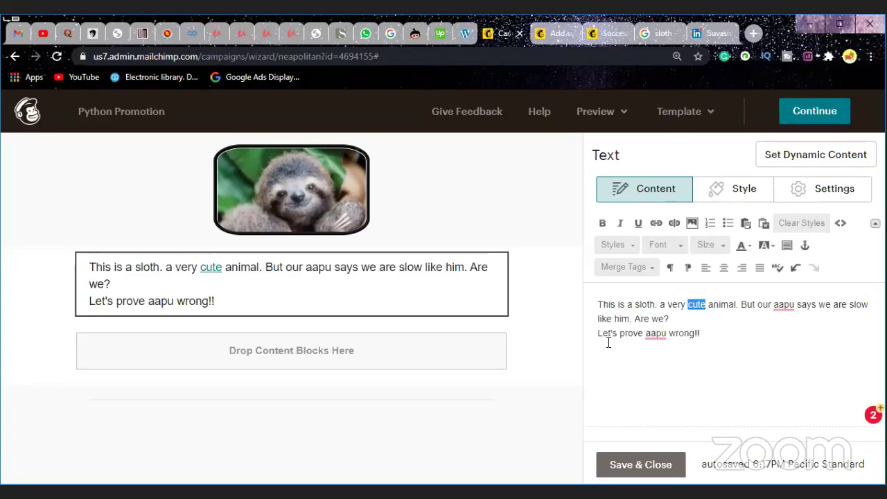
# Step: Set the sloth text block's font to Comic Sans in its Style settings
pyautogui.click(736, 194)
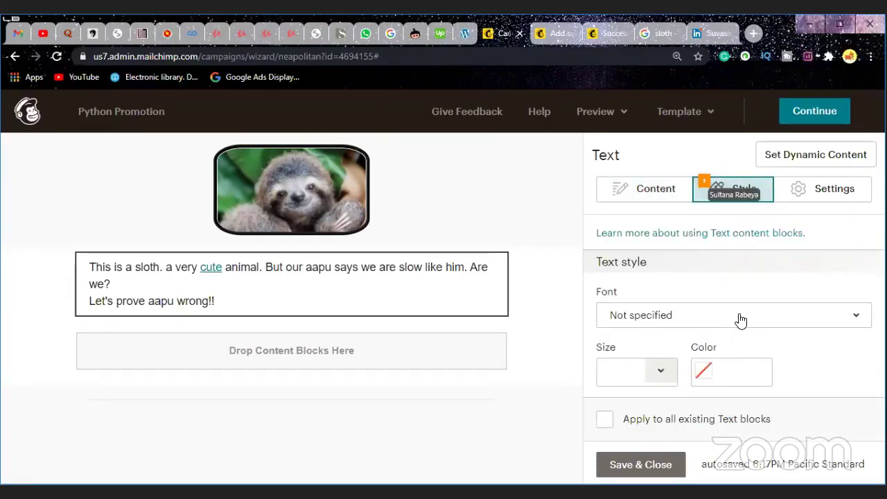
pyautogui.click(814, 315)
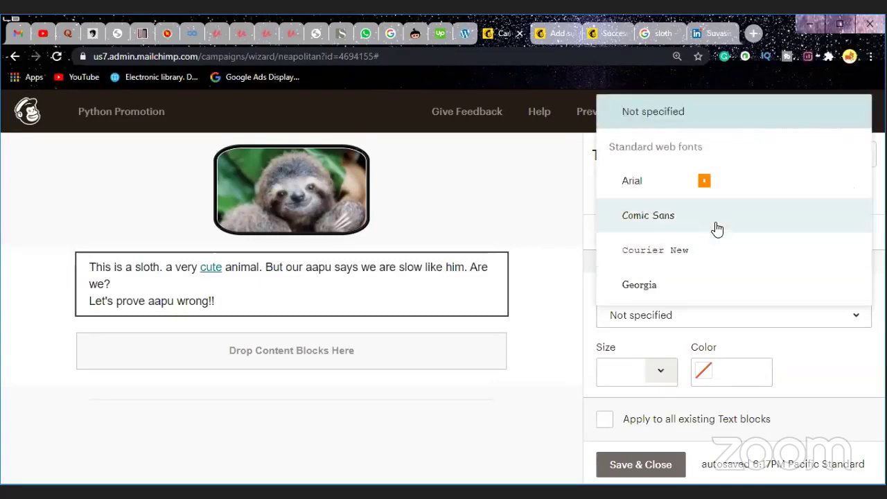
pyautogui.scroll(-1, 721, 246)
pyautogui.scroll(-2, 721, 246)
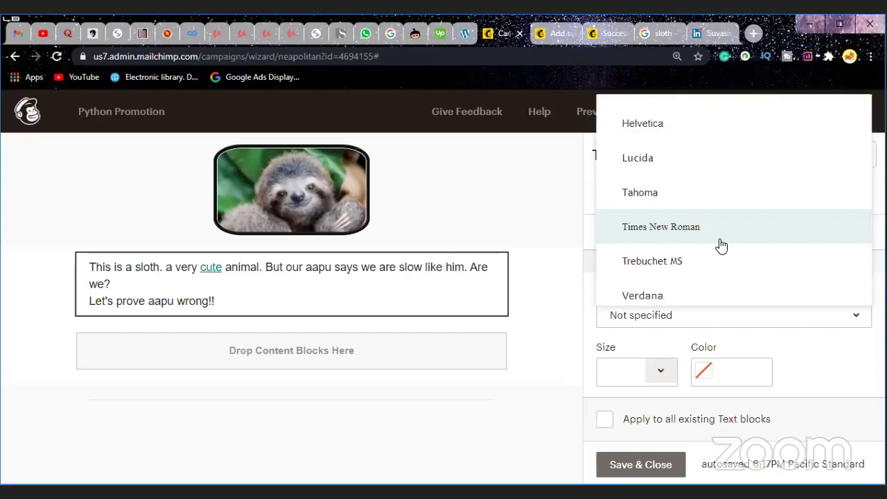
pyautogui.scroll(-2, 721, 246)
pyautogui.scroll(-2, 721, 246)
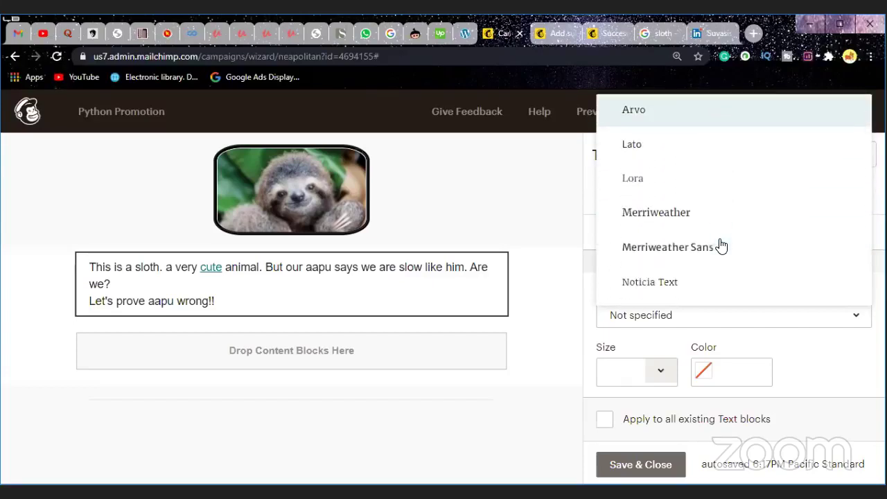
pyautogui.scroll(-2, 738, 253)
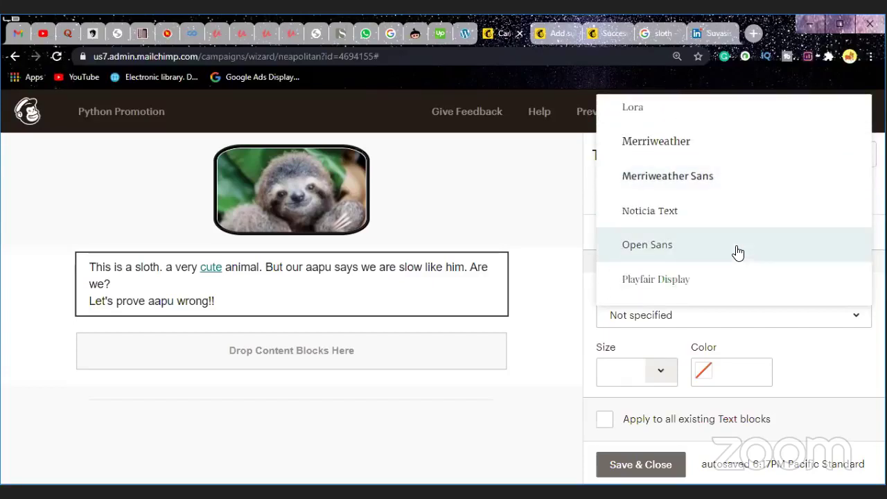
pyautogui.scroll(-2, 738, 253)
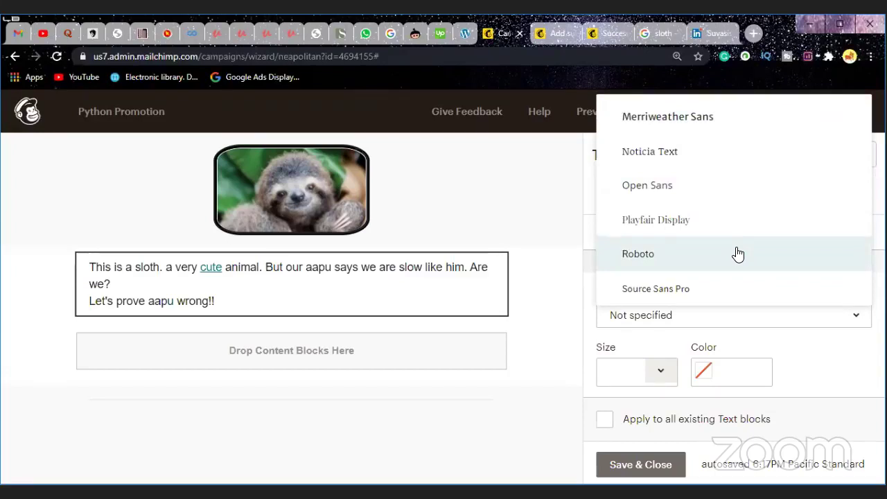
pyautogui.scroll(4, 738, 255)
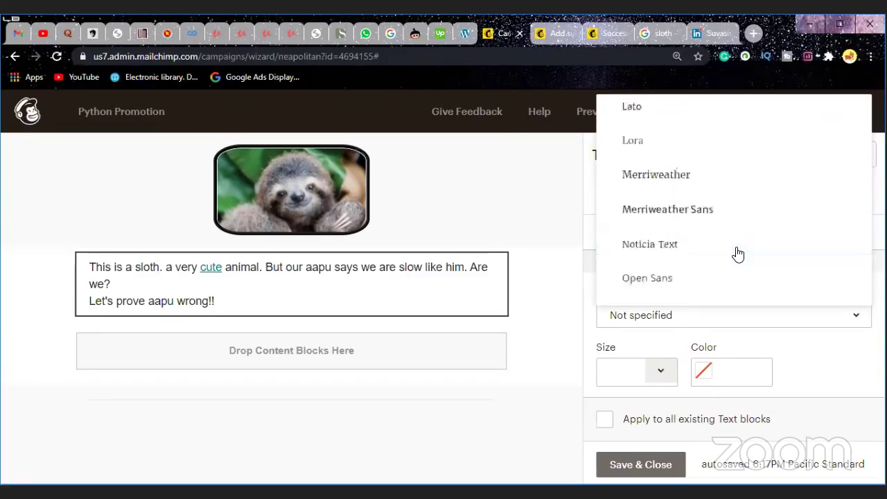
pyautogui.scroll(3, 738, 255)
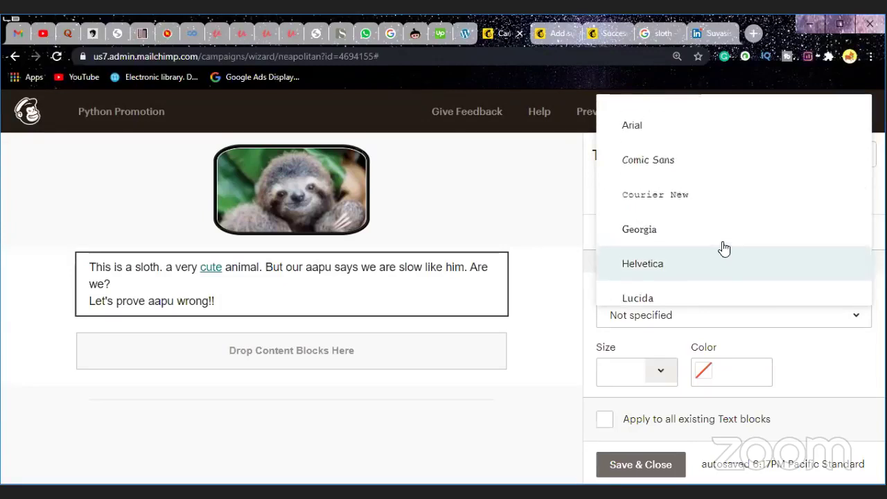
pyautogui.scroll(2, 707, 236)
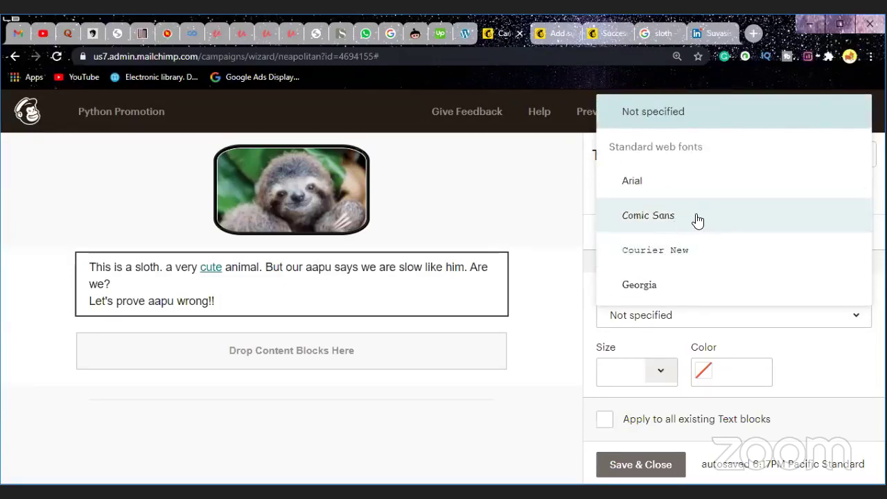
pyautogui.click(699, 219)
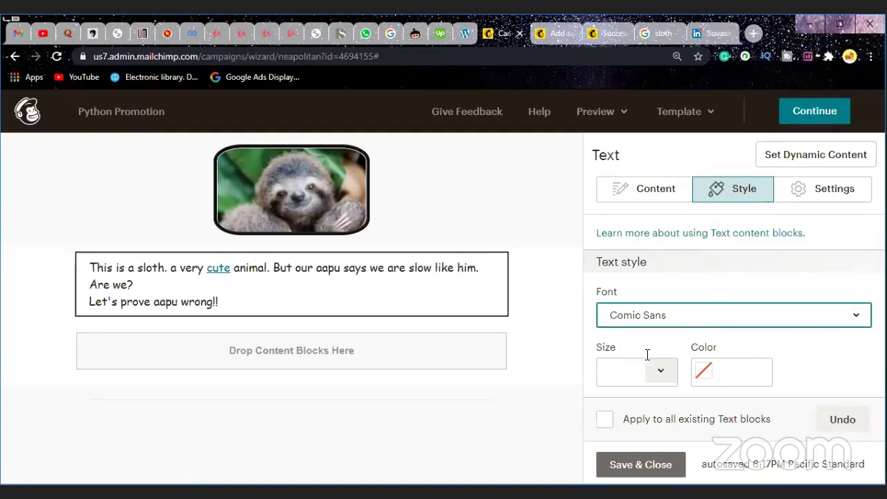
pyautogui.scroll(-1, 648, 350)
# Step: Try 10px, 14px and 24px text sizes, settling on 18px for the sloth text
pyautogui.click(661, 309)
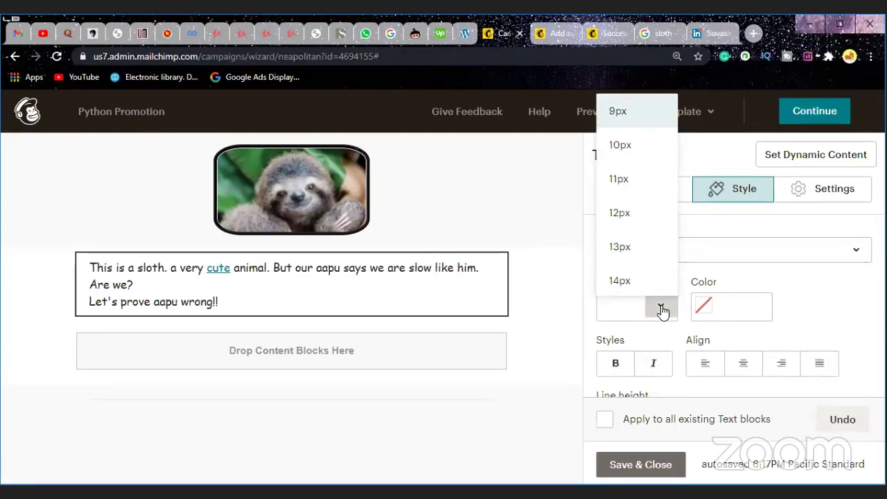
pyautogui.click(620, 147)
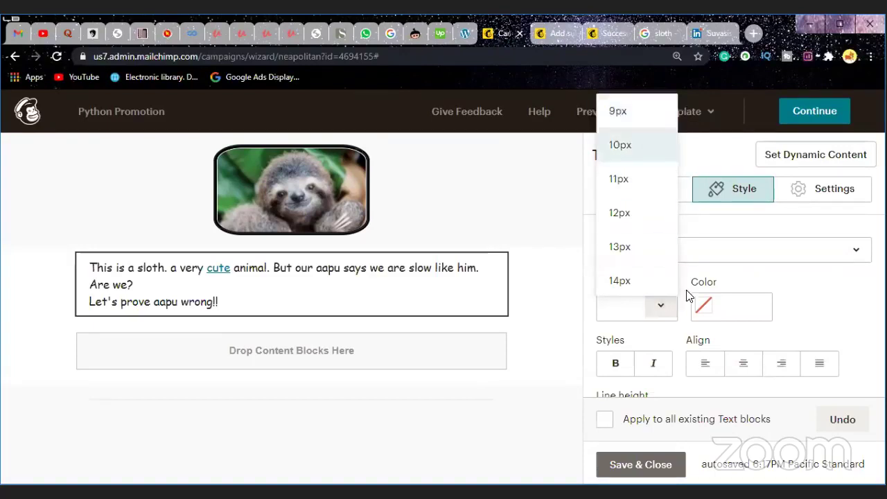
pyautogui.click(717, 310)
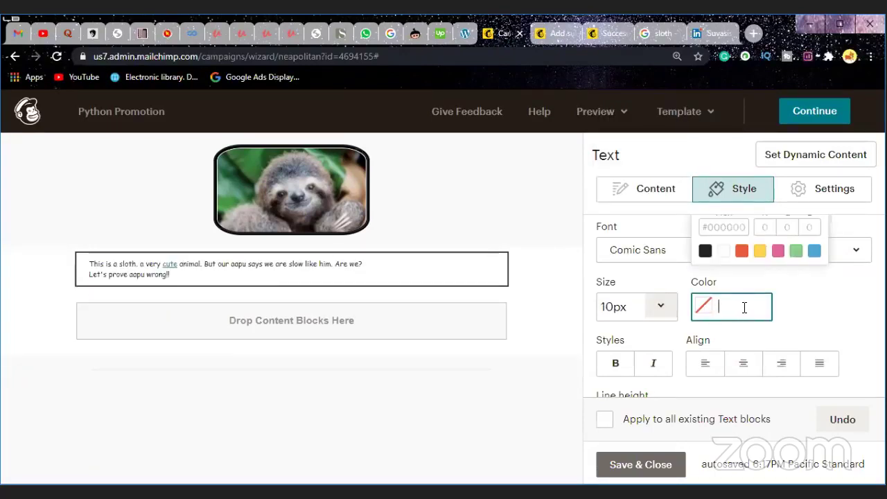
pyautogui.click(662, 307)
pyautogui.click(640, 290)
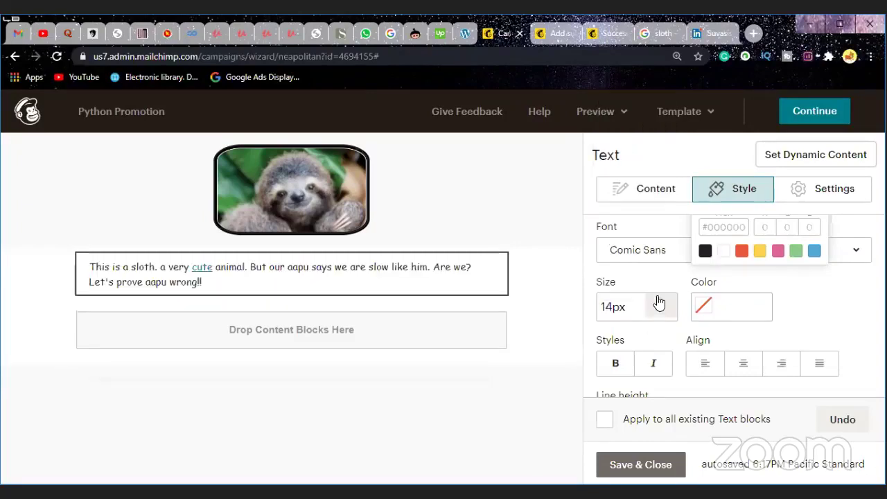
pyautogui.click(656, 304)
pyautogui.scroll(-2, 627, 246)
pyautogui.scroll(-2, 627, 246)
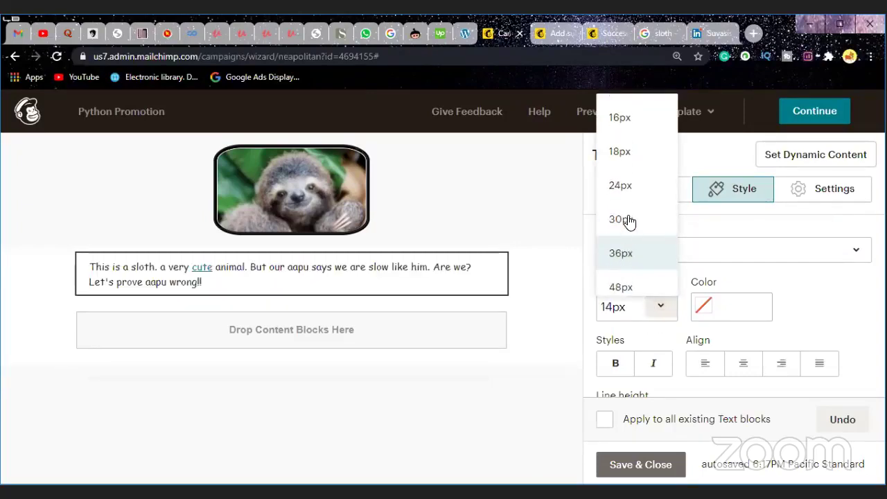
pyautogui.click(630, 187)
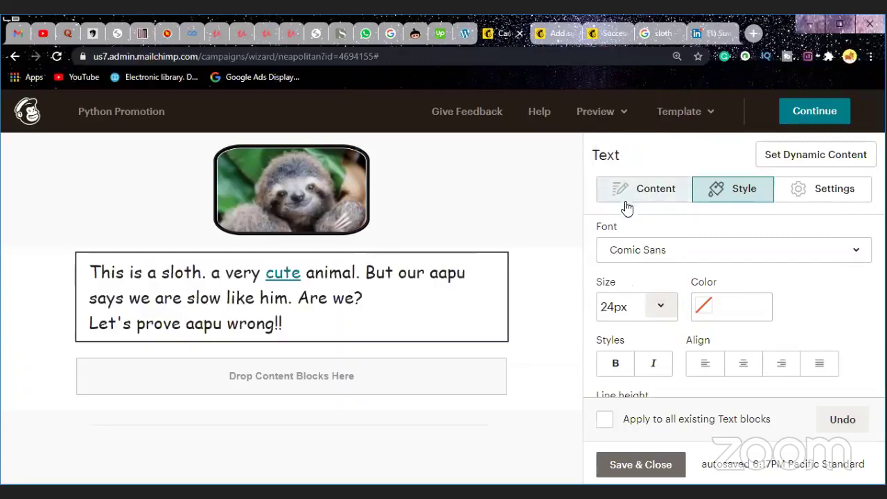
pyautogui.click(658, 313)
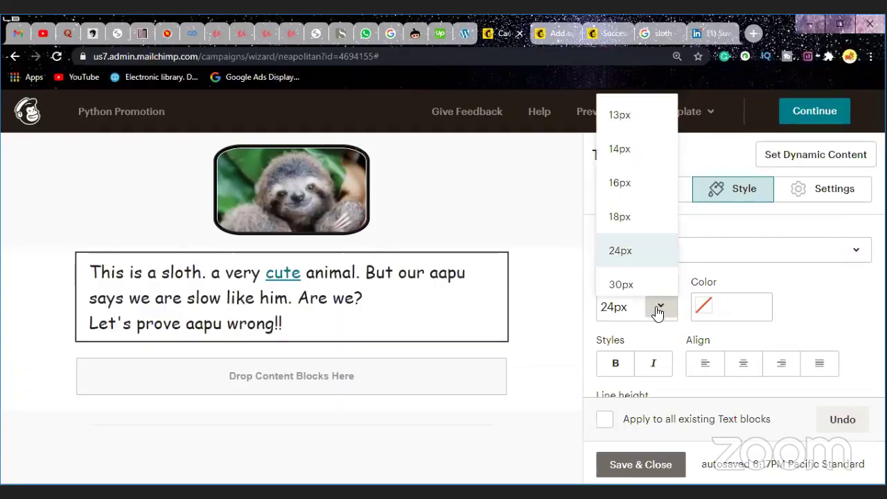
pyautogui.click(636, 217)
pyautogui.click(740, 302)
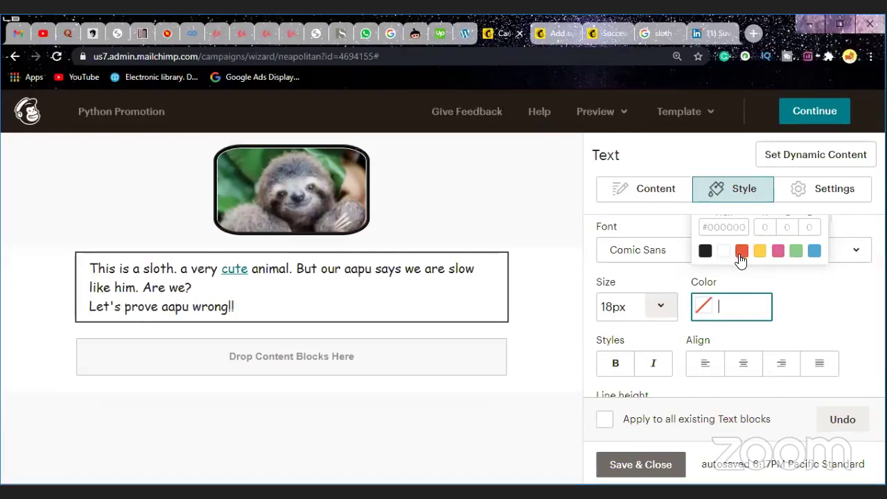
pyautogui.scroll(1, 740, 258)
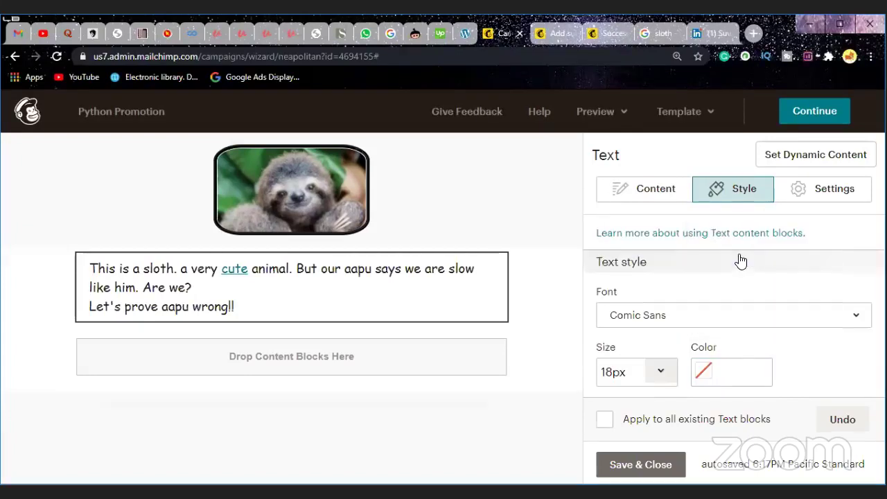
# Step: Make the sloth text pink (#e0629a) after trying orange, yellow and green swatches
pyautogui.click(734, 373)
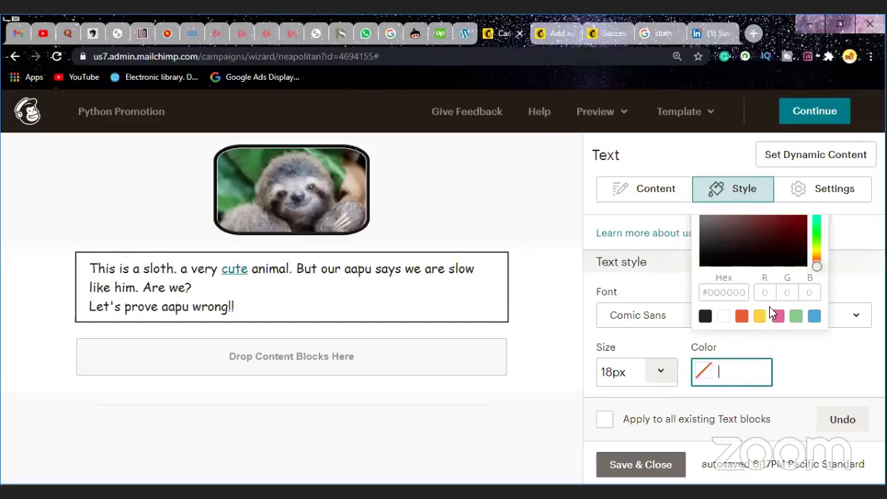
pyautogui.click(742, 316)
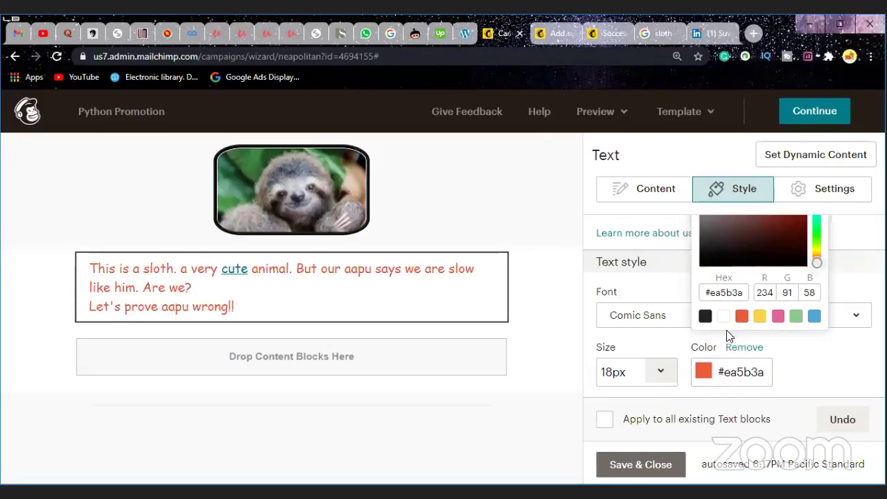
pyautogui.click(760, 318)
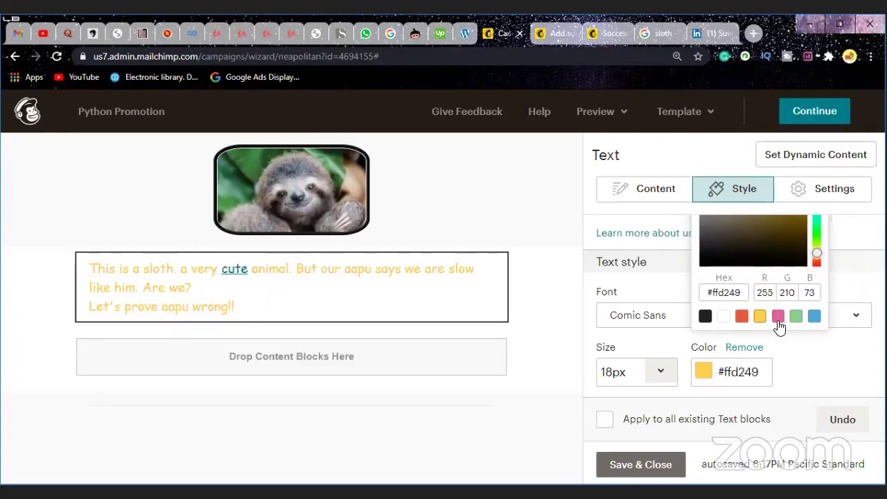
pyautogui.click(778, 320)
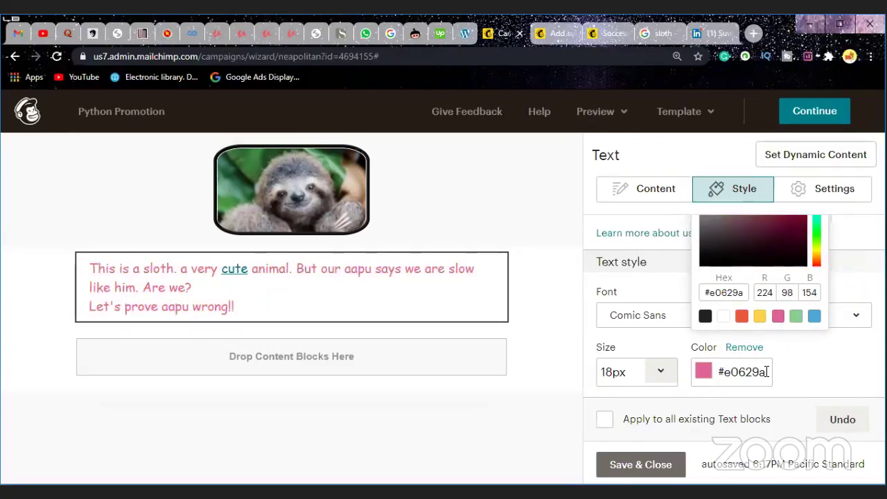
pyautogui.click(796, 320)
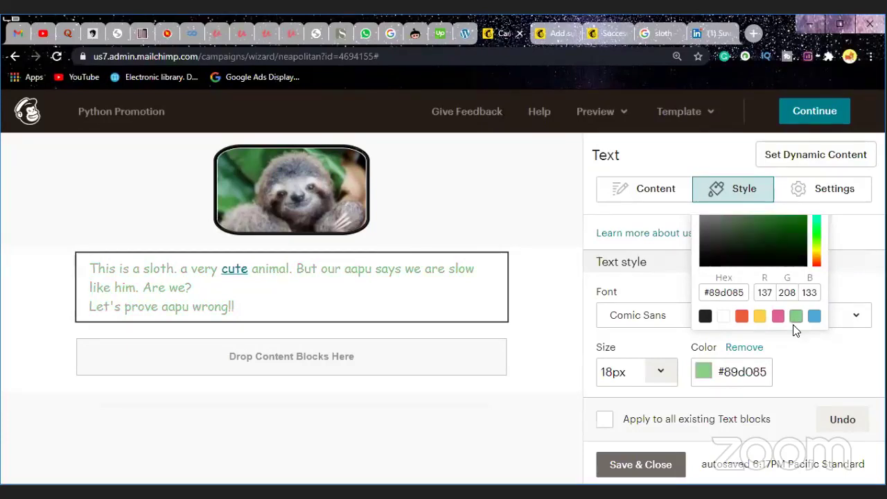
pyautogui.click(778, 320)
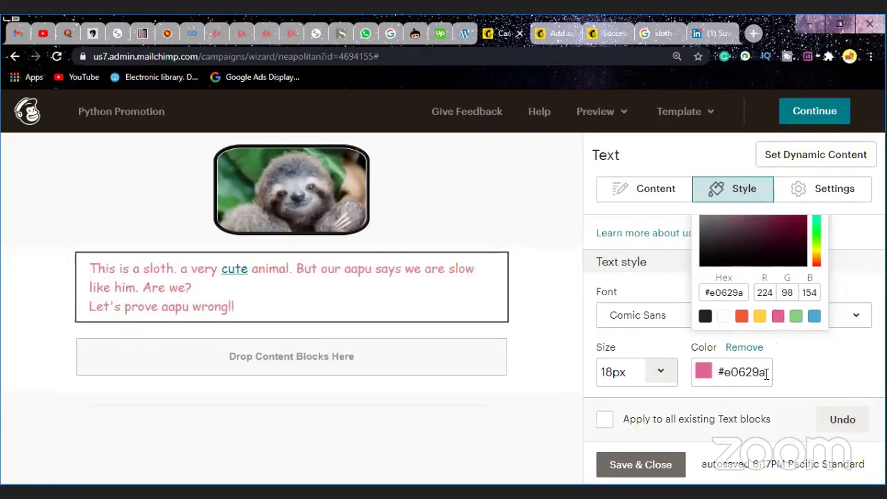
pyautogui.click(766, 372)
pyautogui.click(788, 372)
pyautogui.scroll(-2, 693, 343)
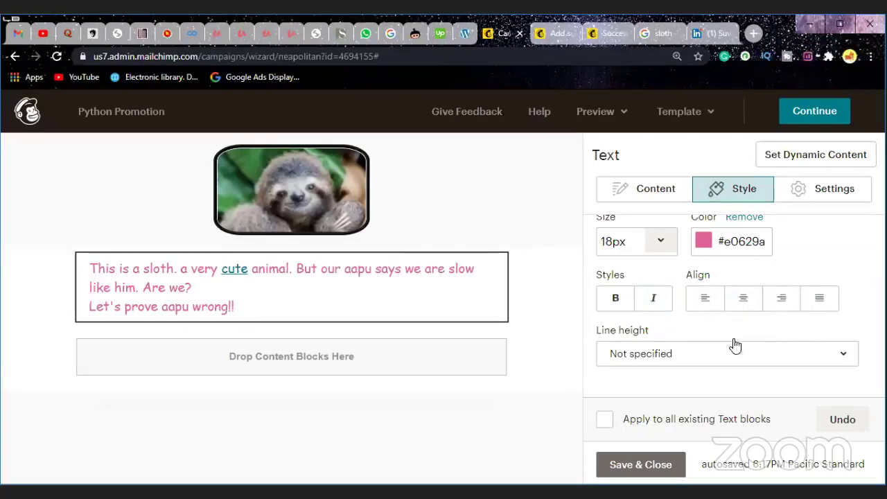
# Step: Review the line height options without changing them, then save and close the text block
pyautogui.click(683, 356)
pyautogui.click(686, 356)
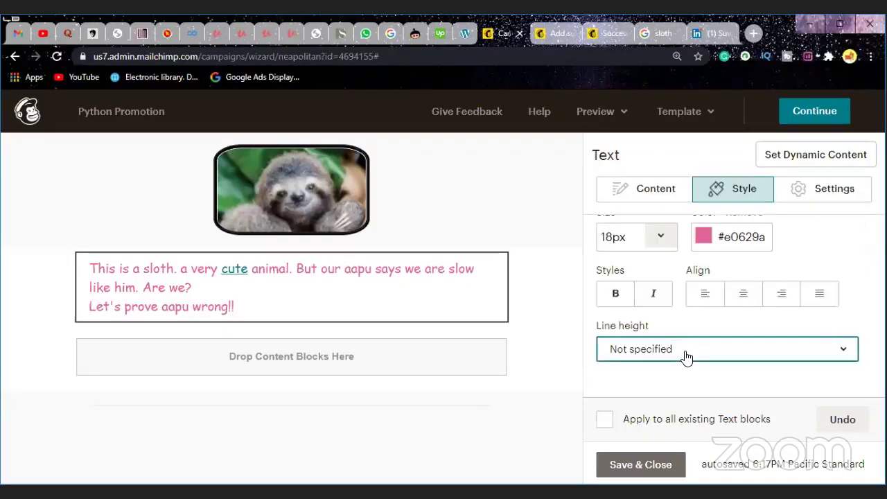
pyautogui.click(686, 356)
pyautogui.click(686, 357)
pyautogui.click(686, 357)
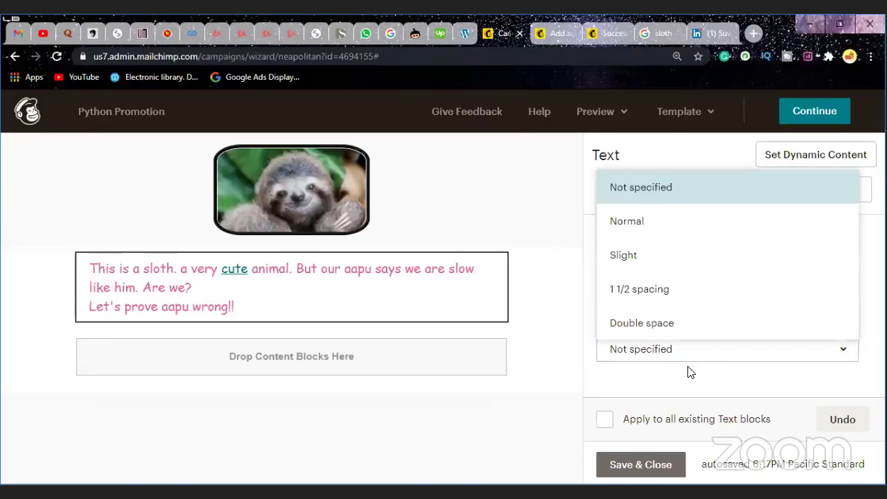
pyautogui.click(826, 386)
pyautogui.click(767, 355)
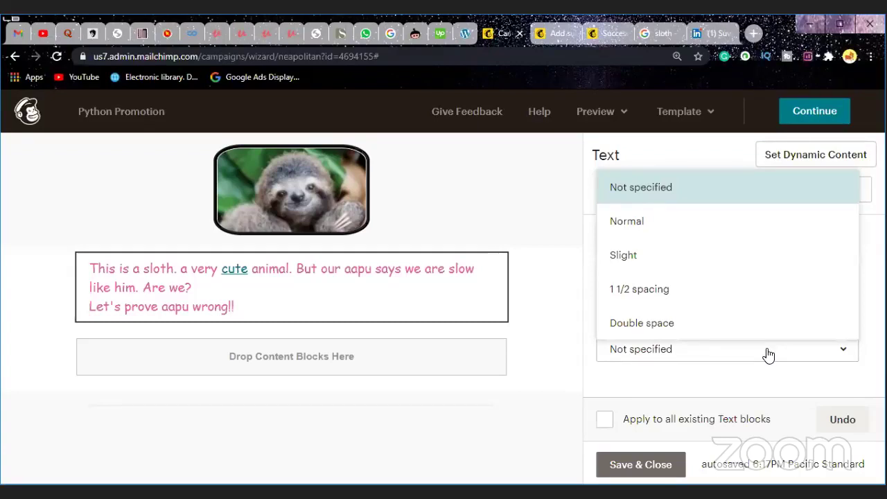
pyautogui.click(640, 469)
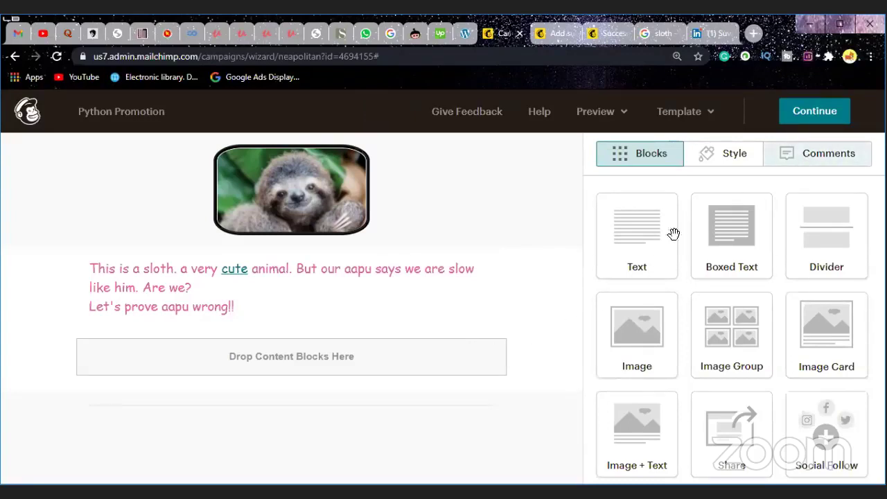
# Step: Drag an Image Group block into the drop zone below the pink sloth text
pyautogui.moveTo(738, 349); pyautogui.dragTo(525, 361)
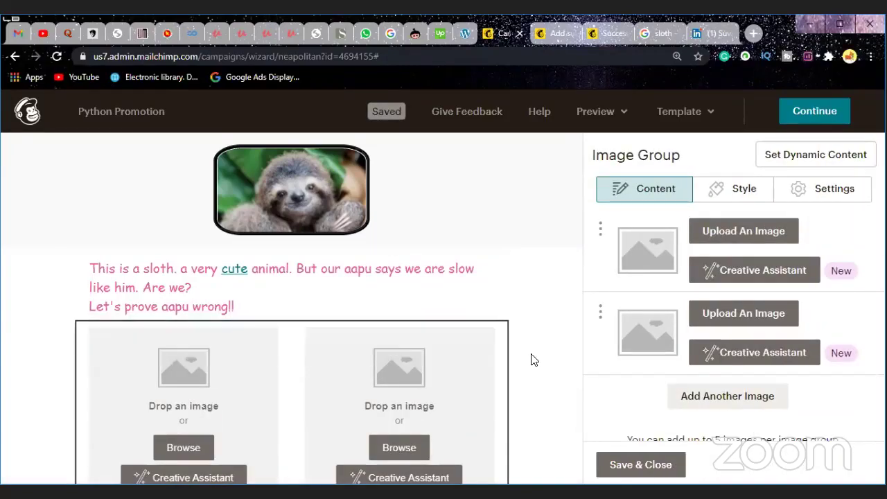
pyautogui.scroll(-2, 560, 350)
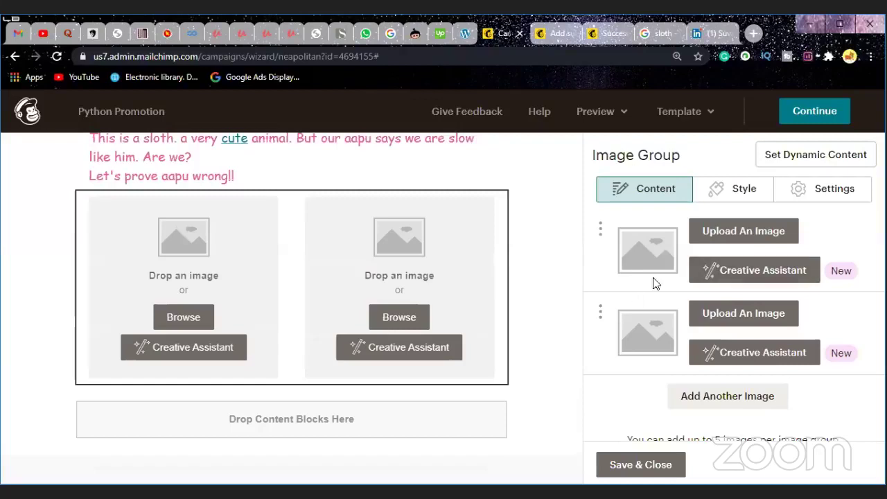
# Step: Start uploading an image into the first Image Group slot
pyautogui.click(727, 236)
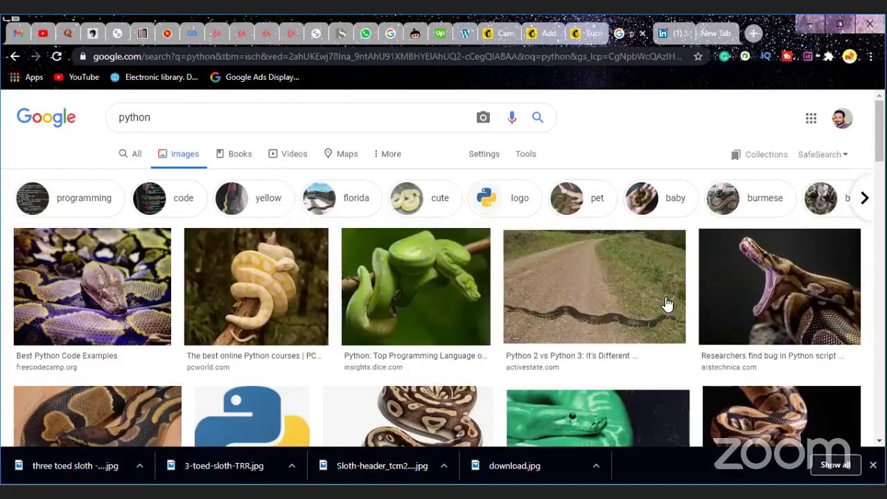
# Step: Preview the first python result, briefly opening and closing its source page
pyautogui.scroll(-4, 667, 301)
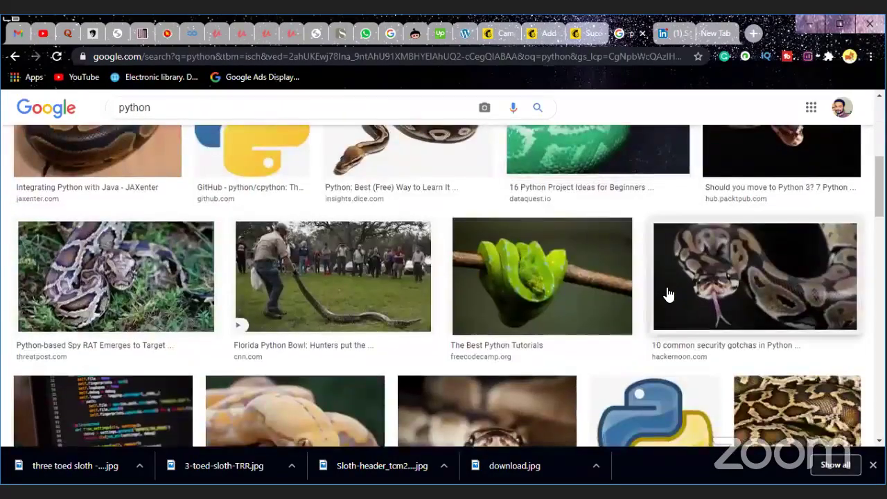
pyautogui.scroll(4, 643, 306)
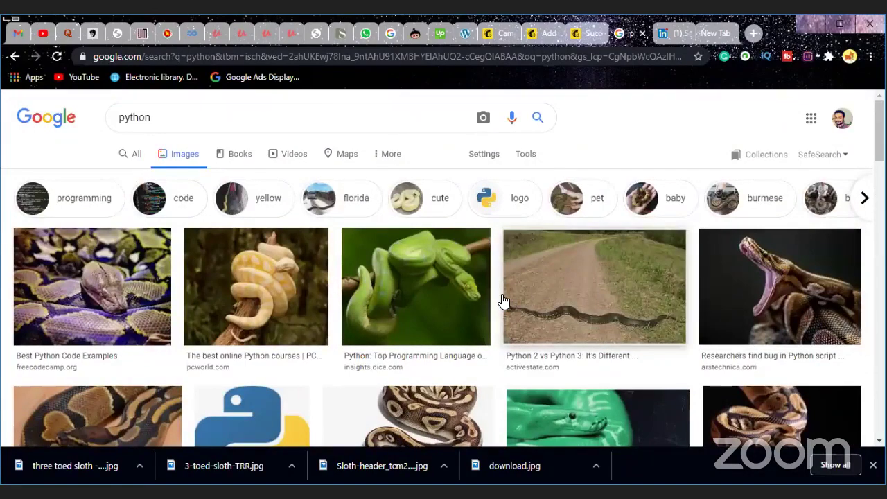
pyautogui.scroll(-1, 486, 298)
pyautogui.scroll(-1, 312, 290)
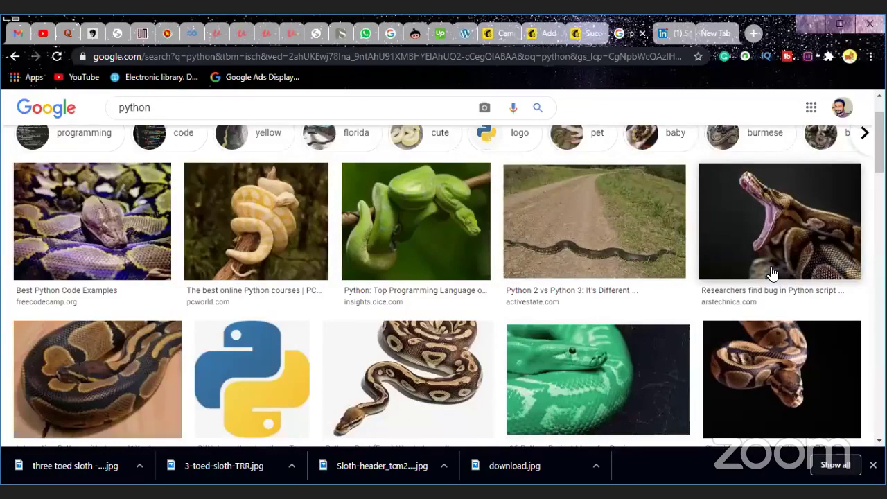
pyautogui.scroll(-1, 769, 271)
pyautogui.scroll(1, 83, 232)
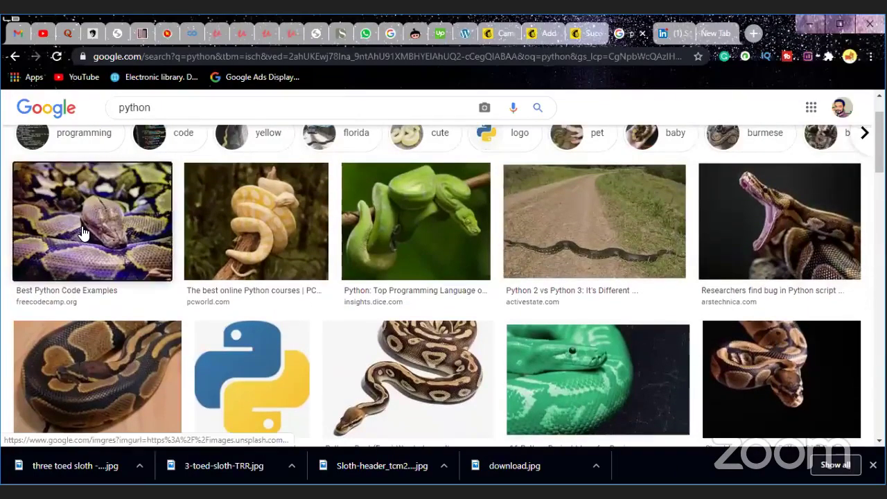
pyautogui.click(84, 232)
pyautogui.rightClick(660, 310)
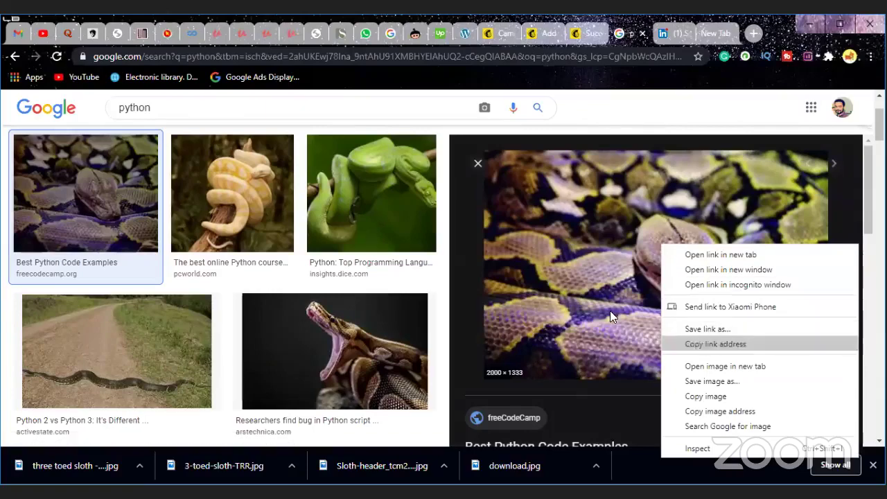
pyautogui.click(720, 254)
pyautogui.rightClick(628, 241)
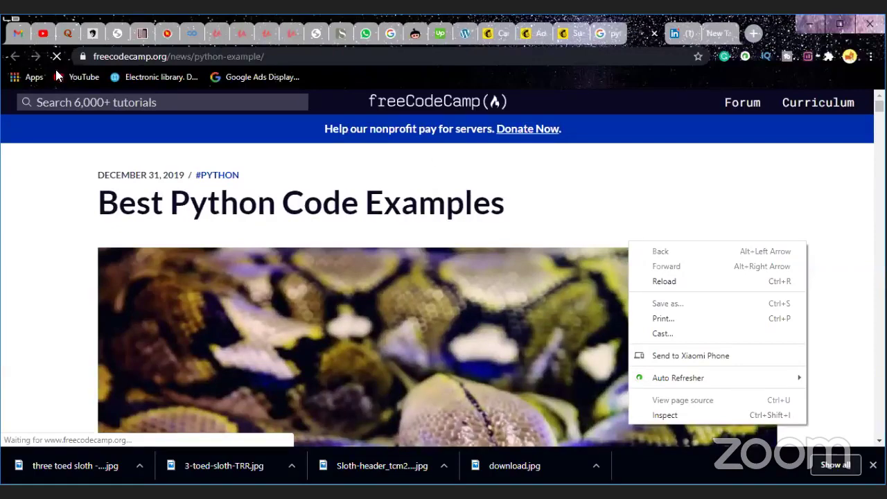
pyautogui.click(654, 34)
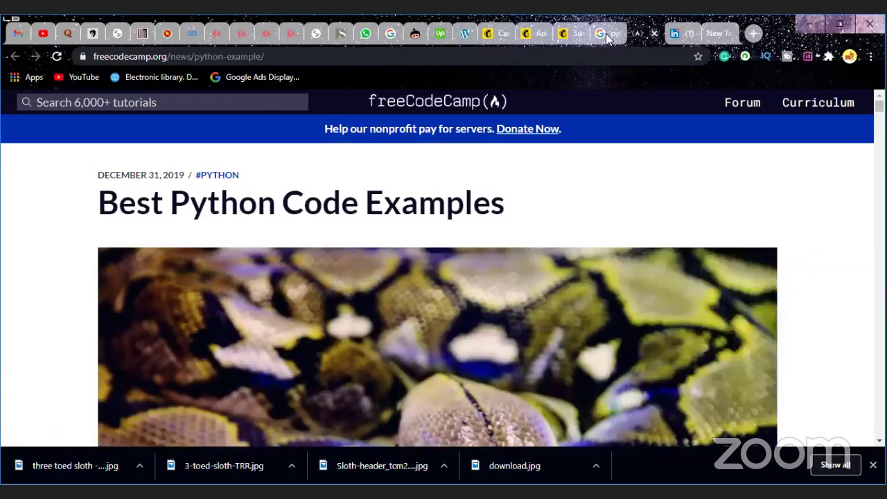
pyautogui.click(654, 33)
pyautogui.rightClick(628, 224)
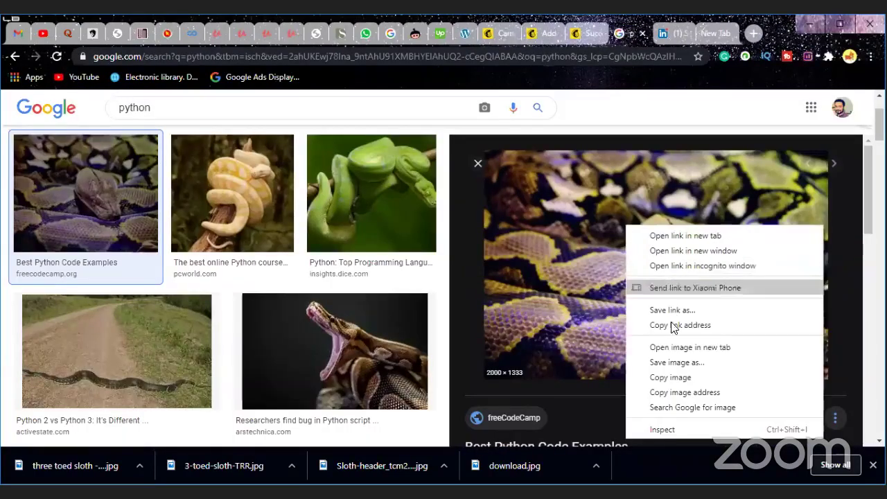
pyautogui.click(652, 363)
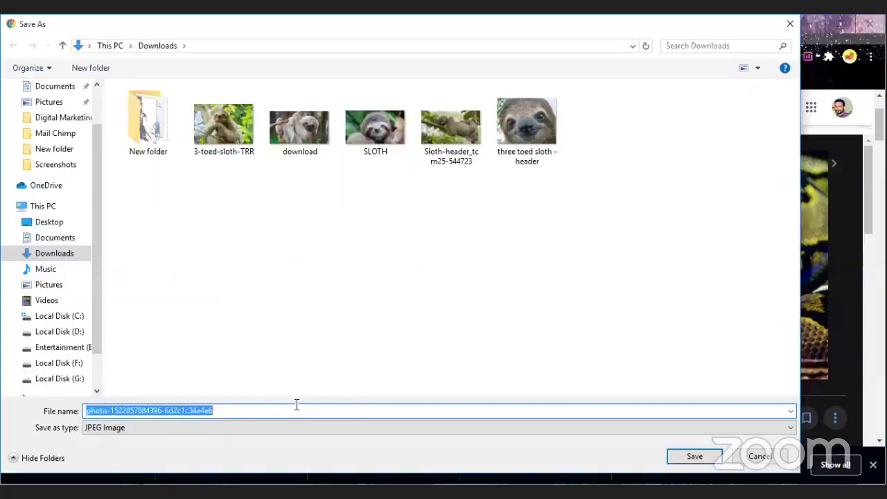
pyautogui.click(360, 414)
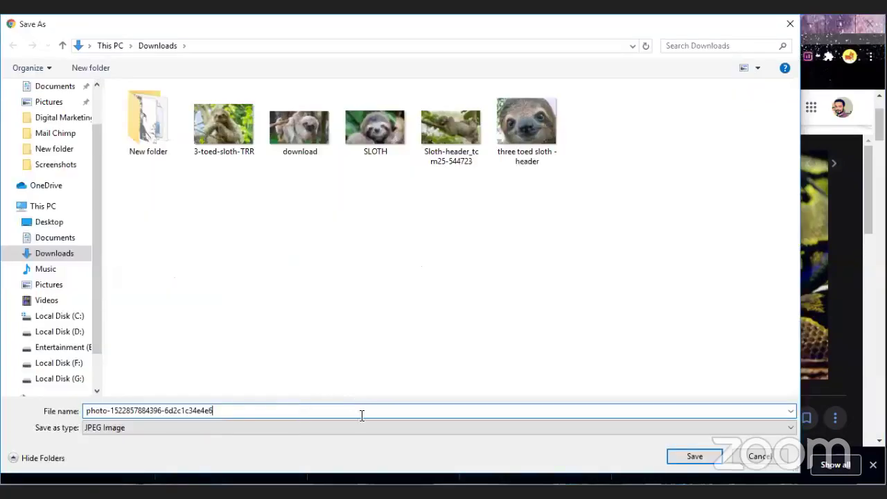
pyautogui.click(694, 456)
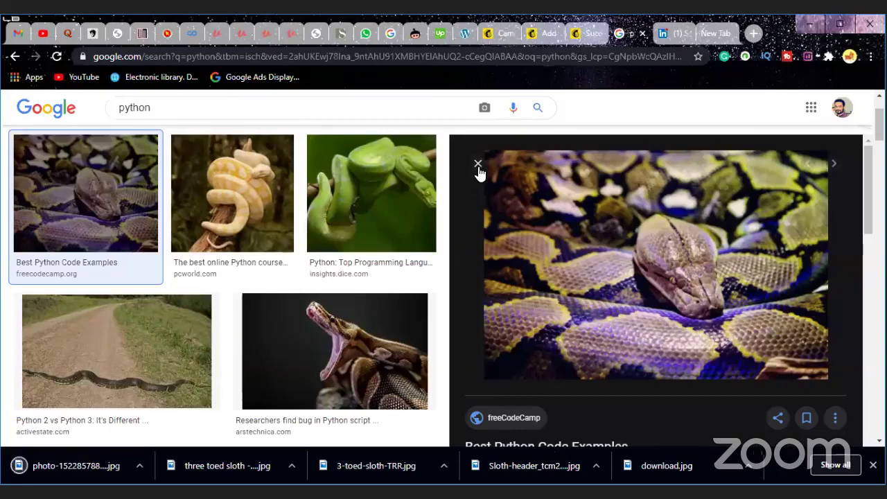
pyautogui.press('Escape')
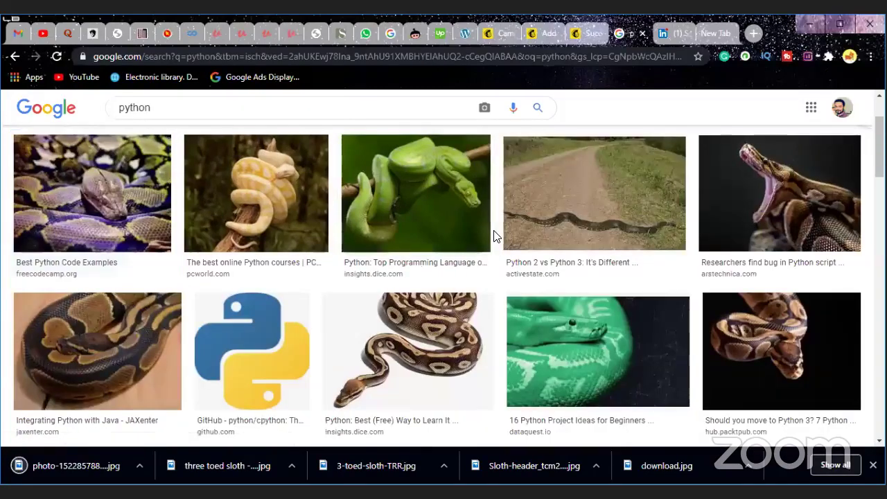
# Step: Scroll the python results and preview the Guardian Gold Coast python photo
pyautogui.scroll(-1, 493, 234)
pyautogui.scroll(-3, 493, 235)
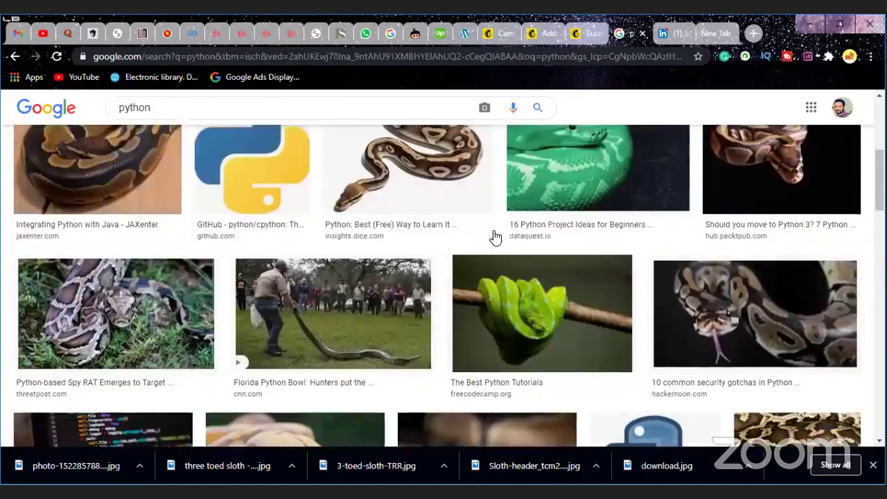
pyautogui.scroll(-3, 495, 238)
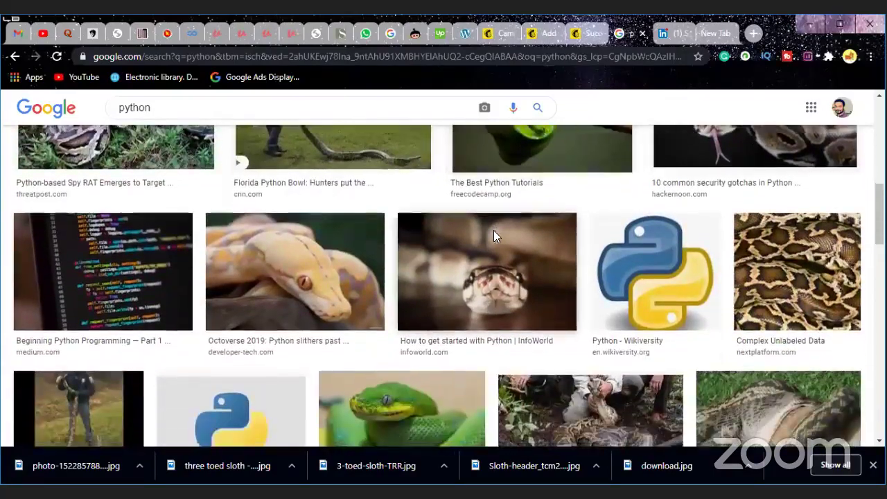
pyautogui.scroll(-1, 495, 236)
pyautogui.scroll(-2, 495, 237)
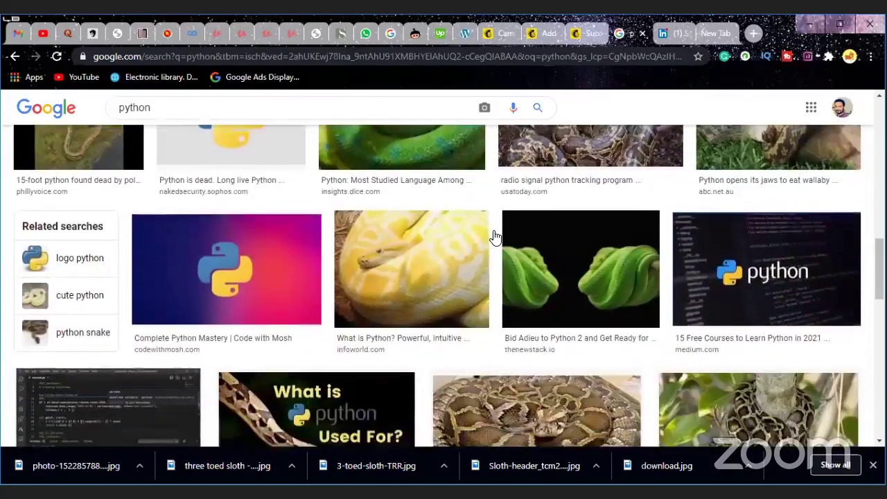
pyautogui.scroll(-2, 494, 237)
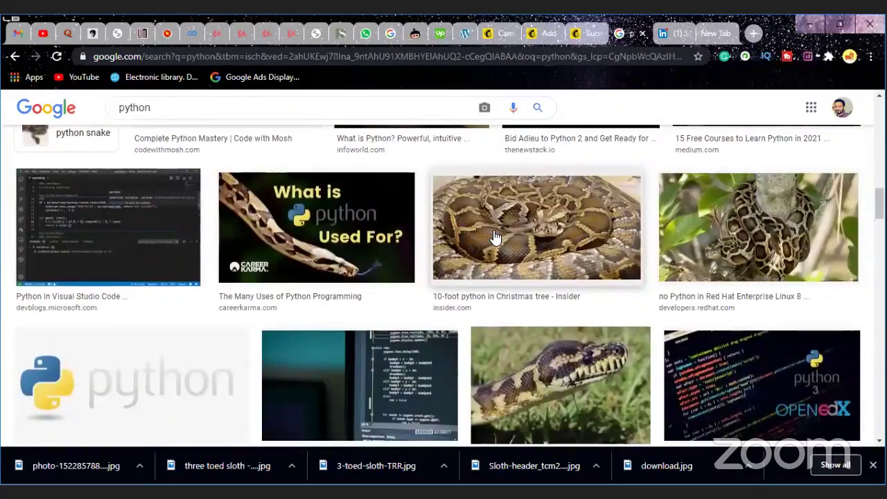
pyautogui.scroll(-1, 495, 237)
pyautogui.scroll(-2, 495, 237)
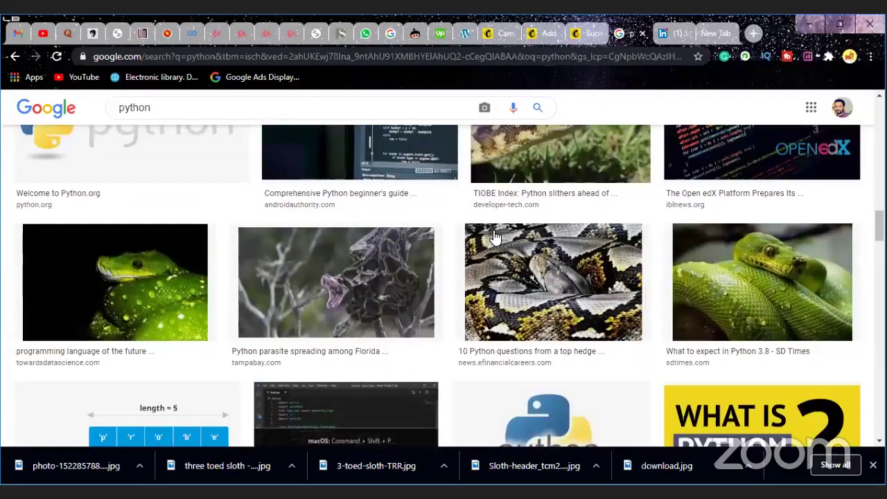
pyautogui.scroll(-2, 495, 237)
pyautogui.scroll(-3, 495, 236)
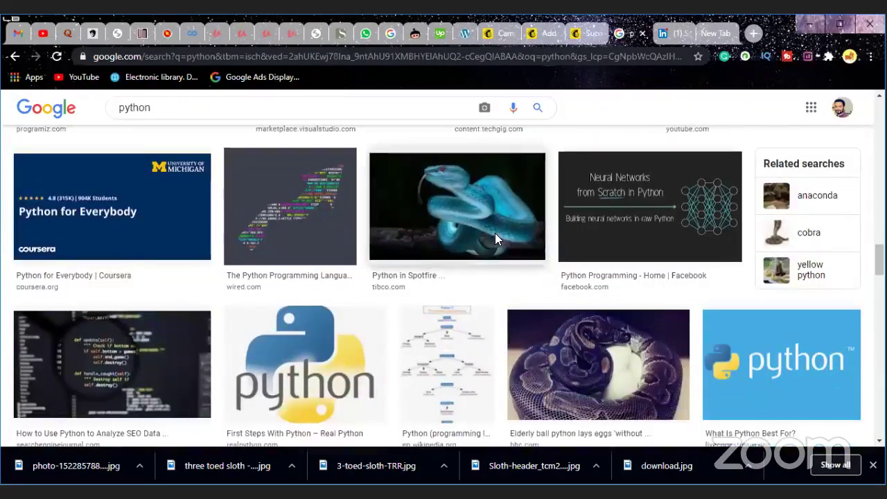
pyautogui.scroll(-2, 494, 236)
pyautogui.scroll(-1, 495, 237)
pyautogui.scroll(-2, 495, 237)
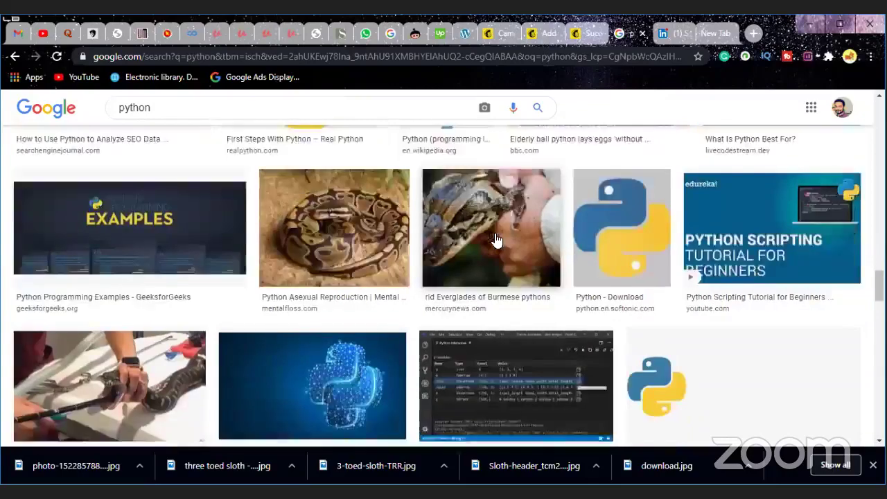
pyautogui.scroll(1, 494, 237)
pyautogui.scroll(-3, 494, 237)
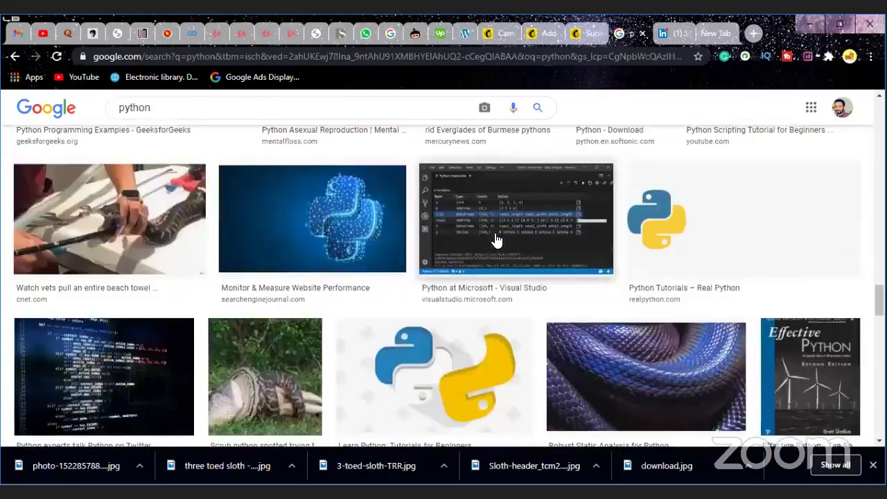
pyautogui.scroll(-7, 495, 239)
pyautogui.scroll(2, 497, 238)
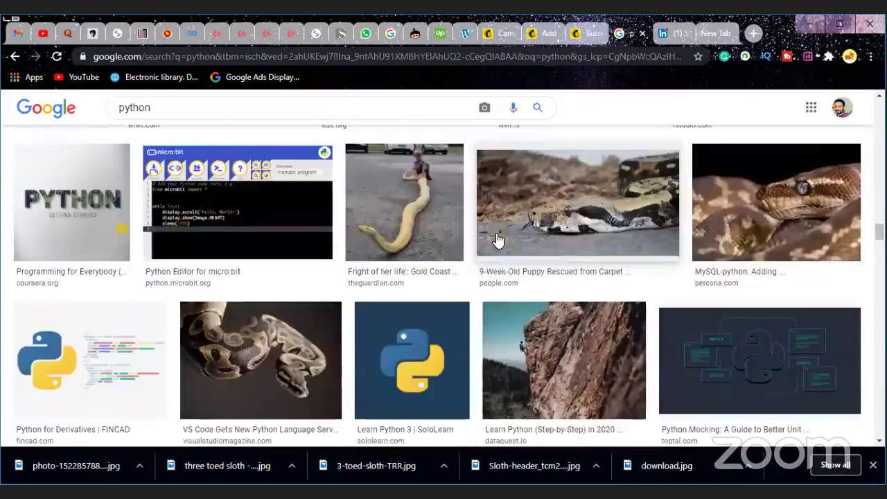
pyautogui.scroll(-5, 499, 237)
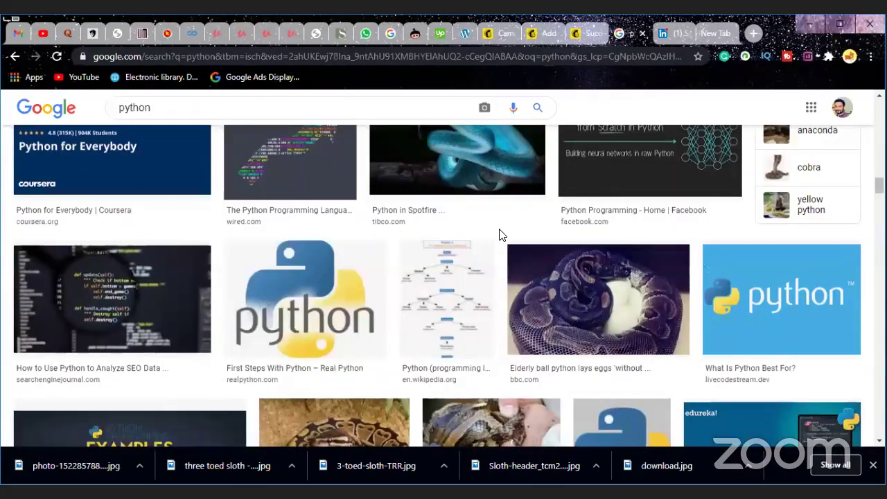
pyautogui.scroll(-5, 501, 236)
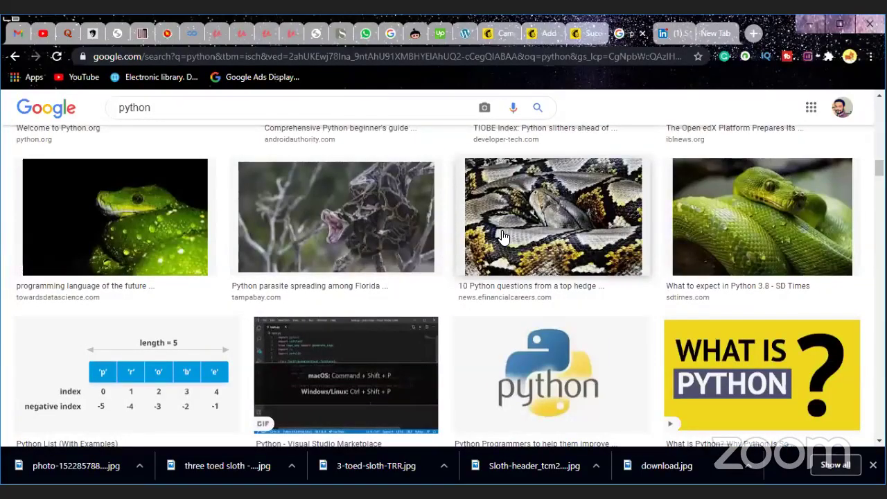
pyautogui.scroll(2, 503, 237)
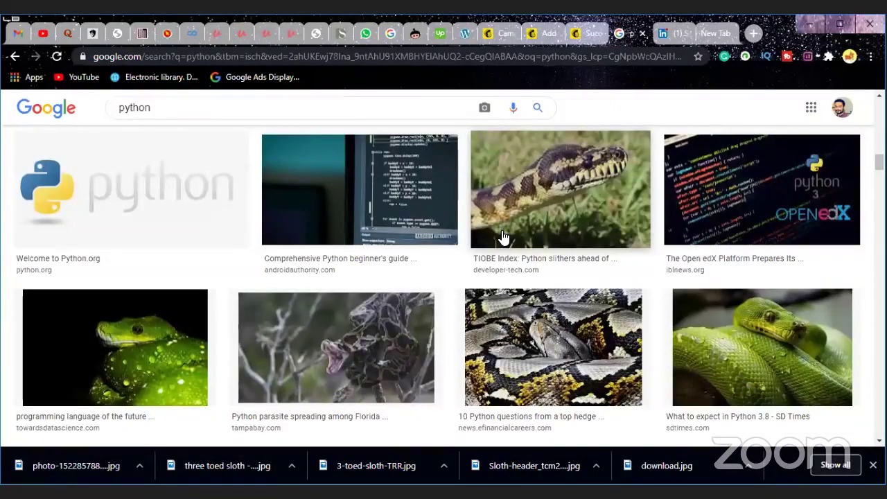
pyautogui.scroll(2, 503, 237)
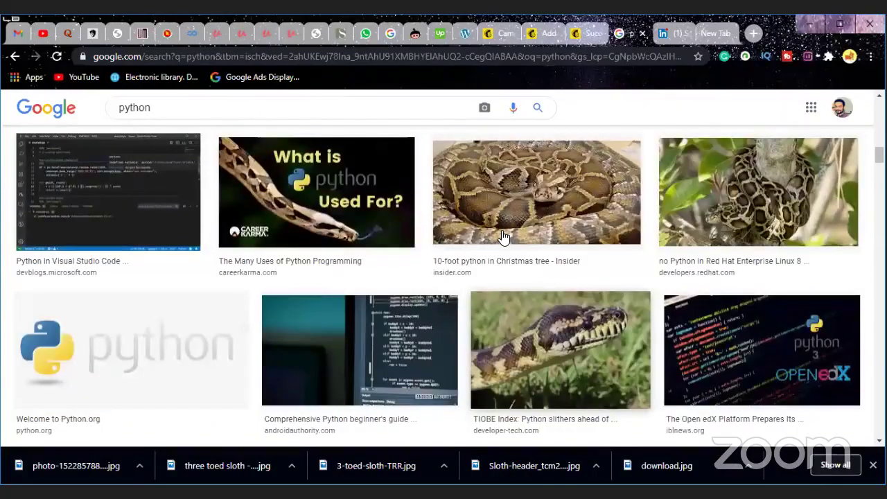
pyautogui.scroll(1, 503, 237)
pyautogui.scroll(1, 503, 237)
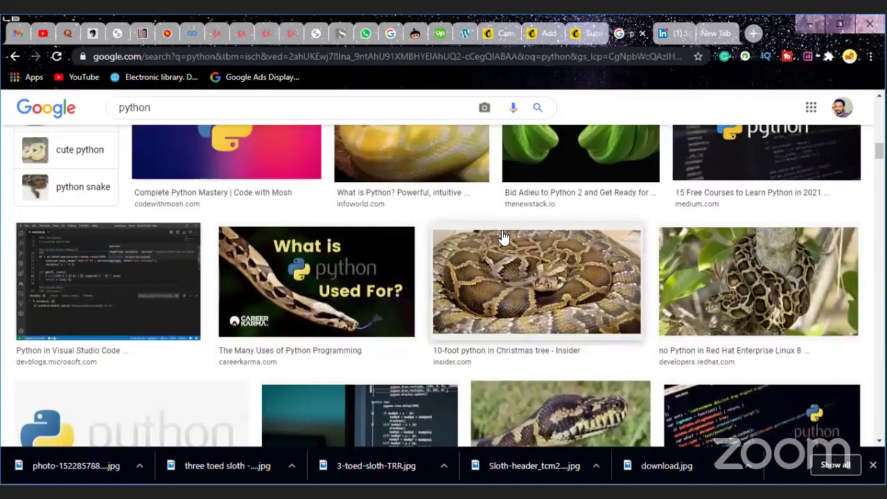
pyautogui.scroll(3, 503, 237)
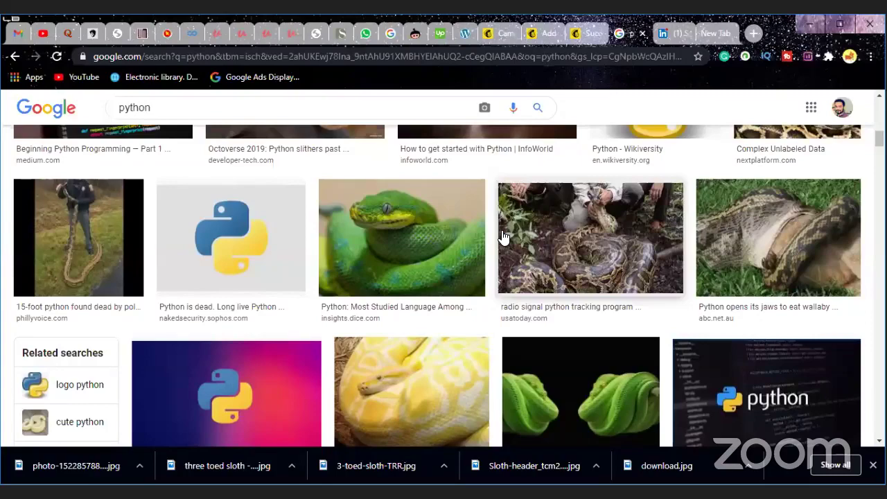
pyautogui.scroll(3, 503, 237)
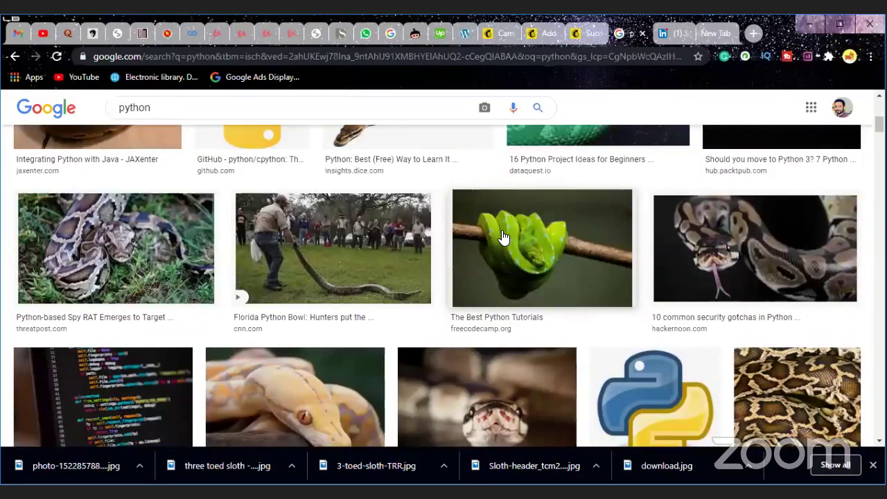
pyautogui.scroll(2, 503, 237)
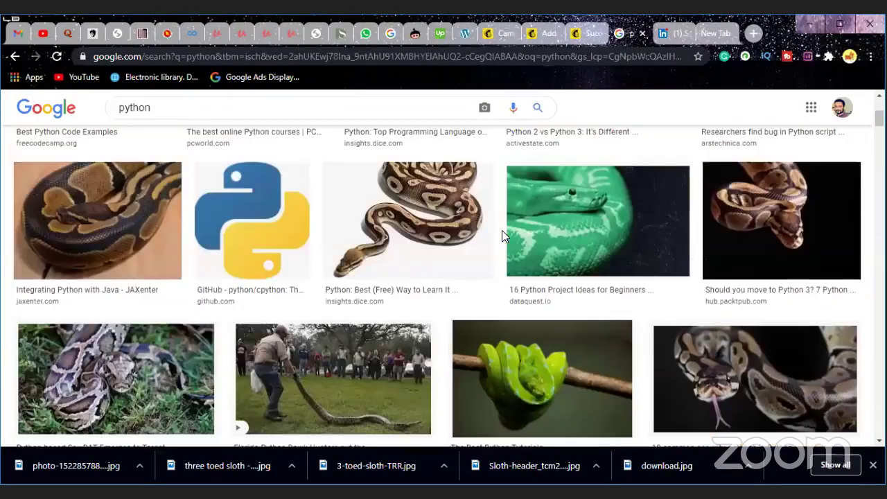
pyautogui.scroll(-4, 502, 232)
pyautogui.scroll(-3, 503, 236)
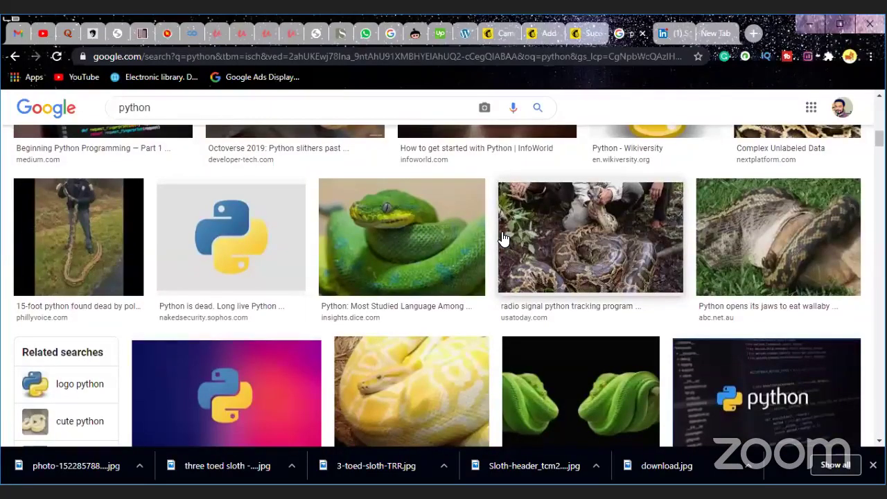
pyautogui.scroll(-5, 503, 237)
pyautogui.scroll(-5, 503, 239)
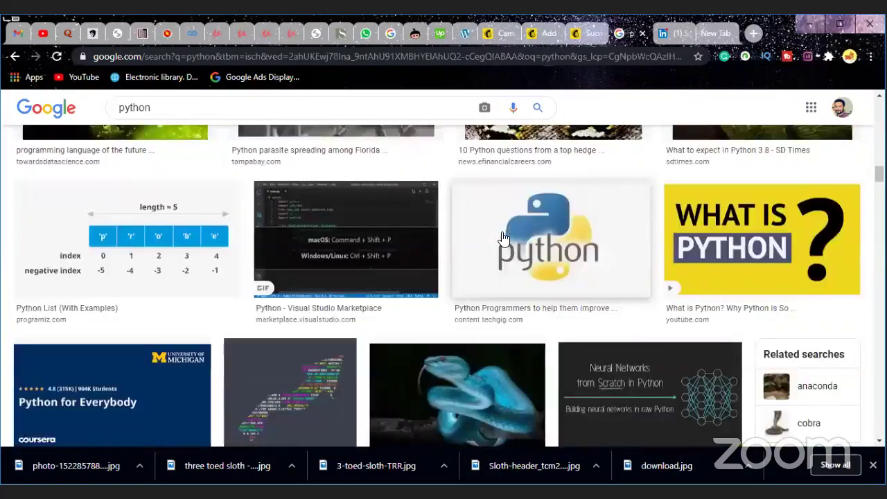
pyautogui.scroll(-5, 502, 236)
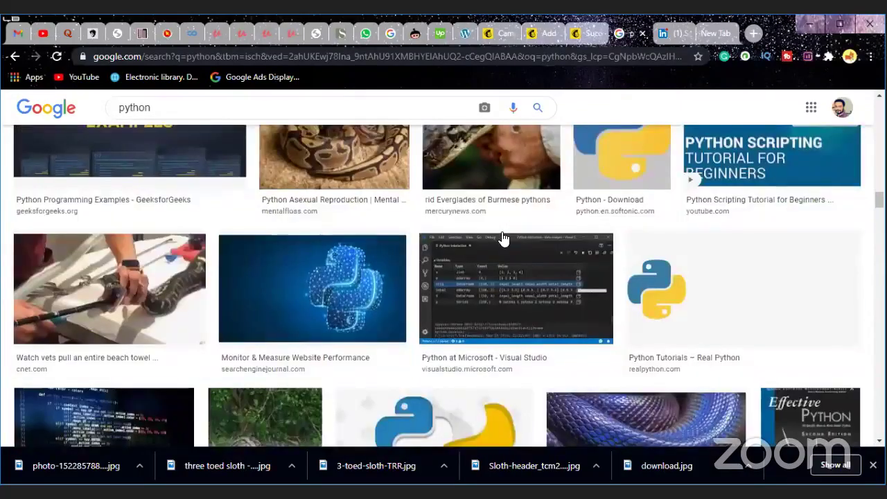
pyautogui.scroll(-2, 503, 239)
pyautogui.scroll(-3, 503, 239)
pyautogui.scroll(-1, 503, 238)
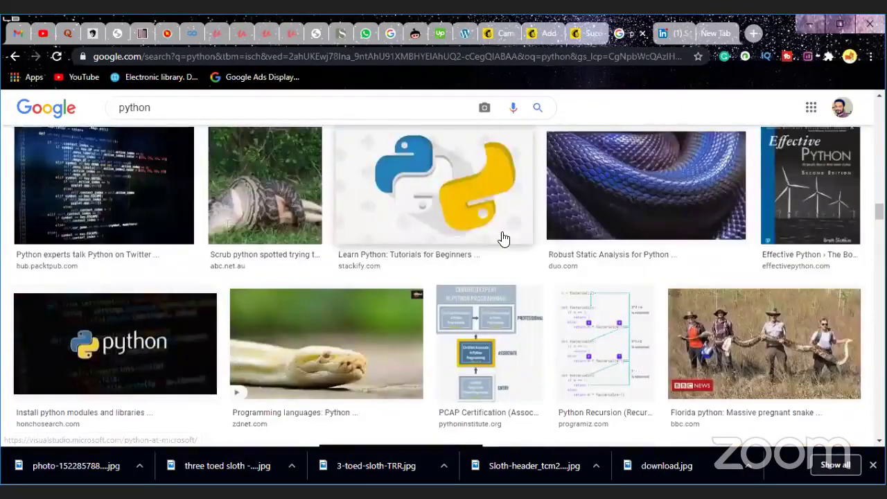
pyautogui.scroll(-2, 503, 239)
pyautogui.scroll(-3, 504, 239)
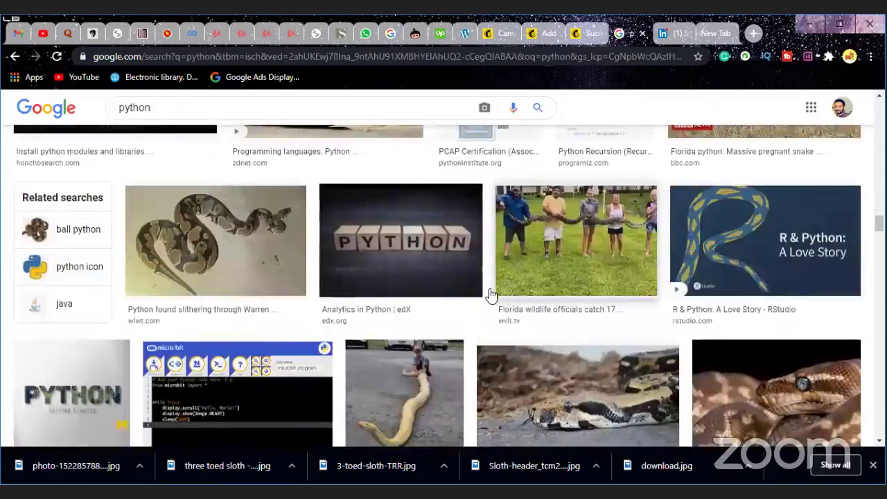
pyautogui.click(675, 300)
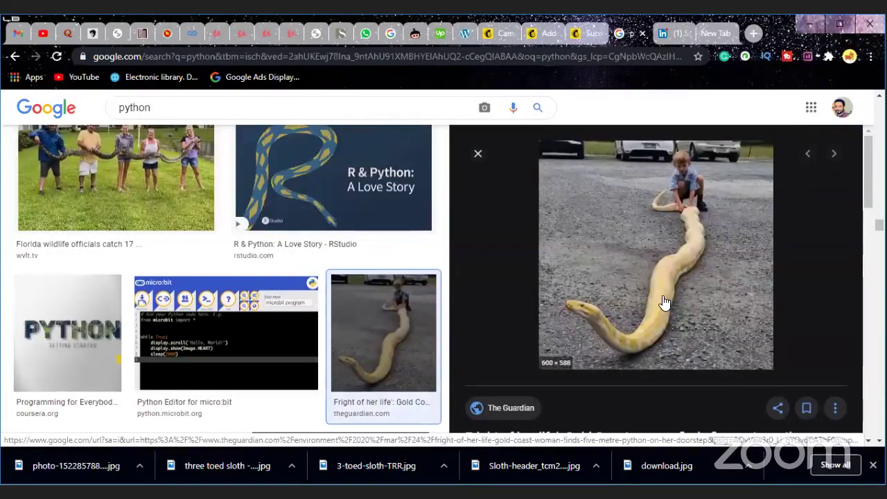
# Step: Save the Gold Coast python photo to Downloads as 2200.jpg and return to Mailchimp
pyautogui.rightClick(671, 264)
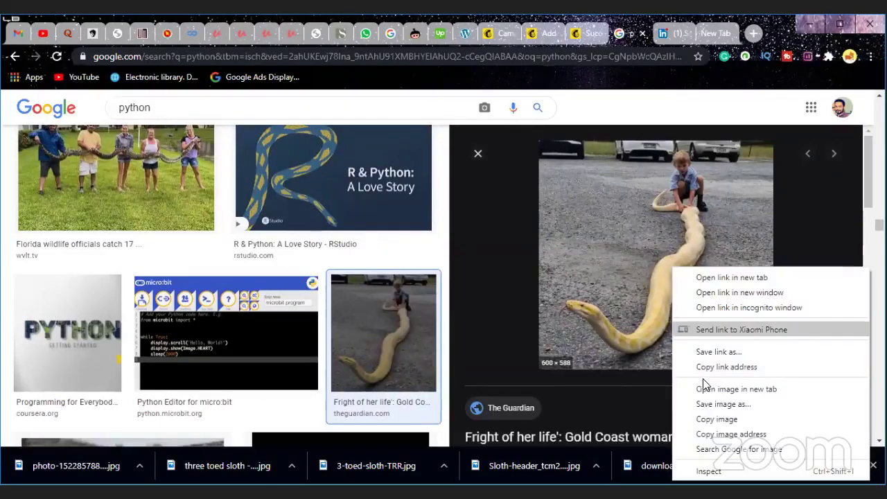
pyautogui.click(709, 406)
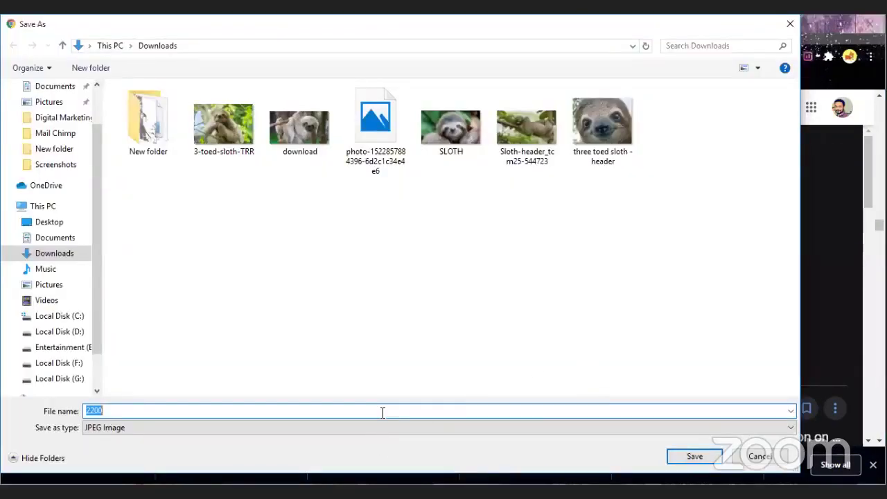
pyautogui.click(383, 412)
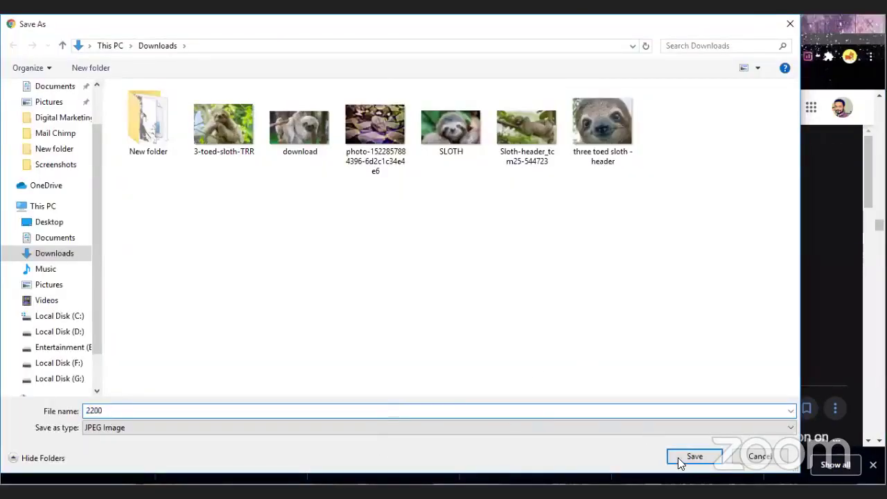
pyautogui.click(679, 457)
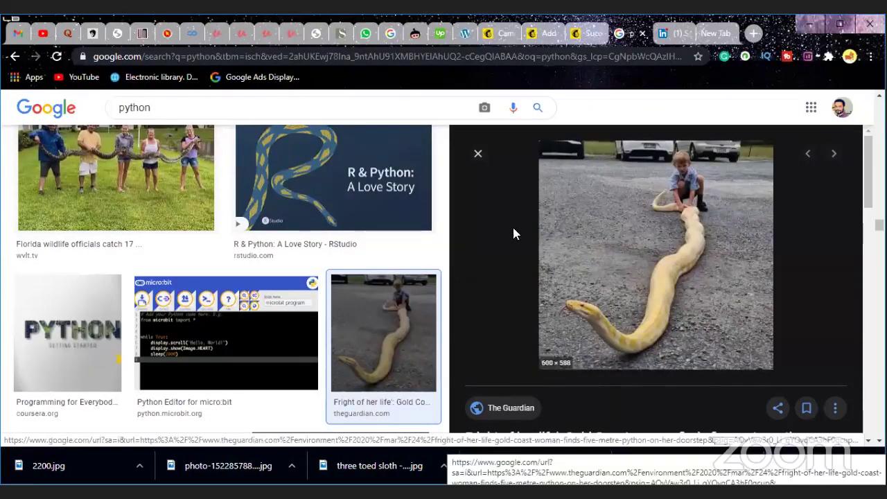
pyautogui.click(493, 35)
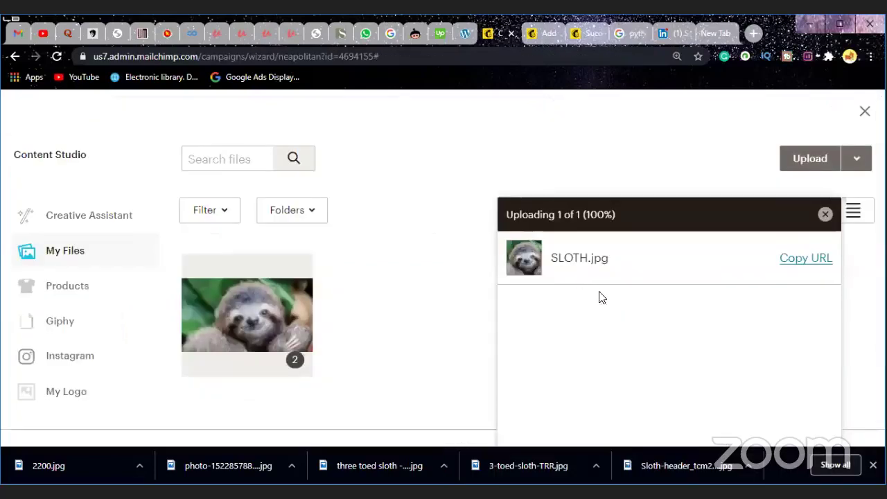
# Step: Upload the python photos and sloth images, including three toed sloth - header, from Downloads into Content Studio
pyautogui.click(809, 158)
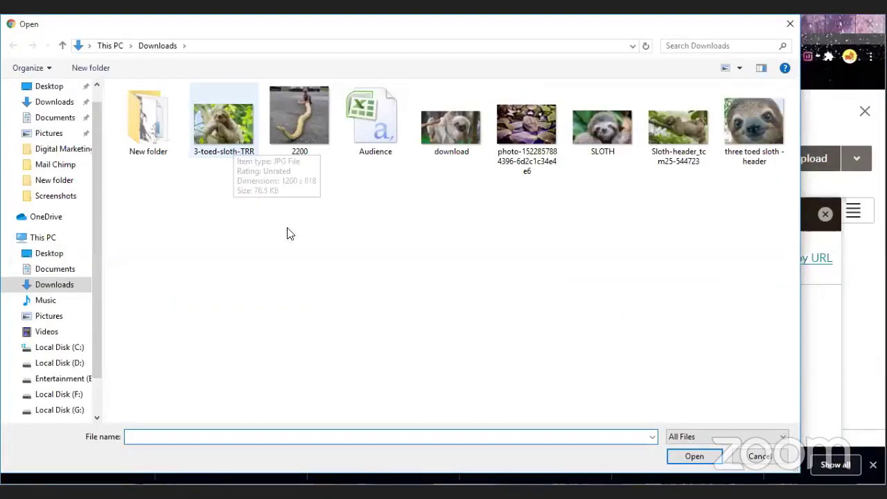
pyautogui.click(762, 129)
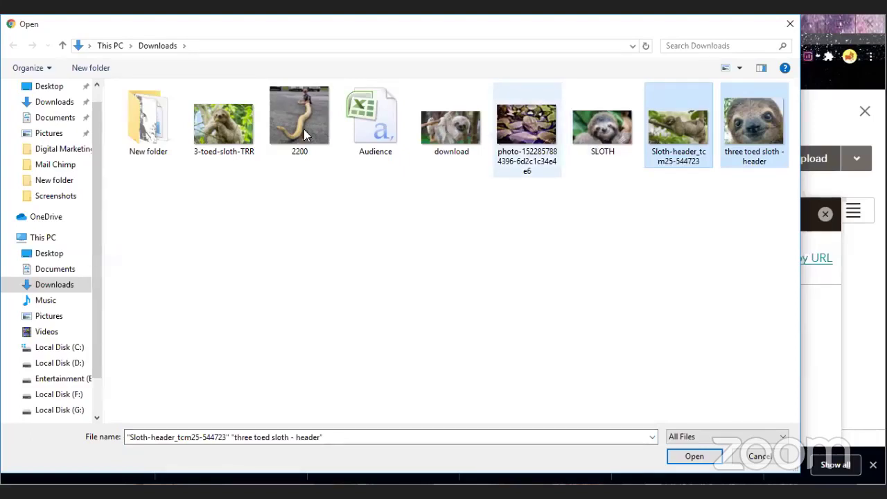
pyautogui.click(693, 457)
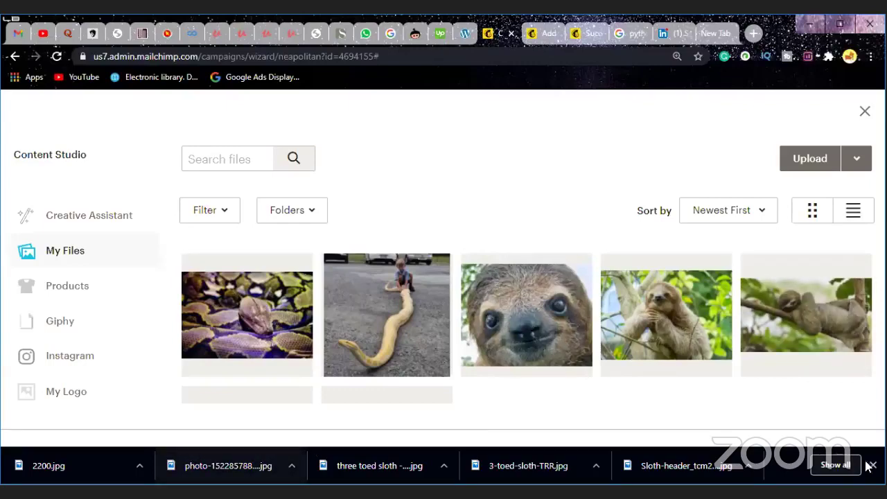
pyautogui.click(872, 465)
pyautogui.scroll(-1, 565, 343)
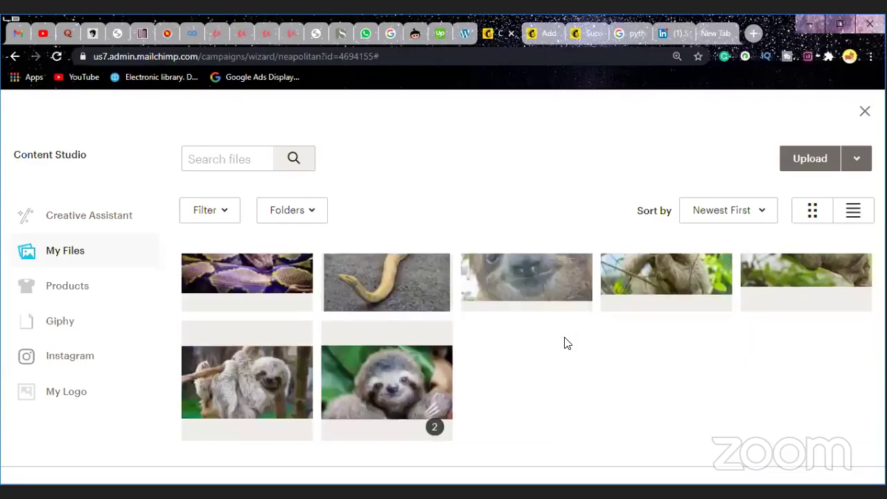
pyautogui.scroll(1, 568, 346)
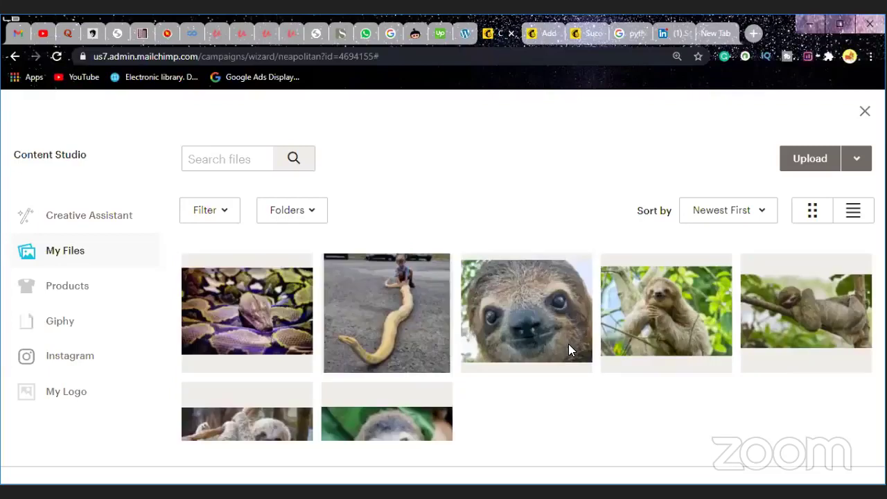
pyautogui.scroll(-1, 569, 350)
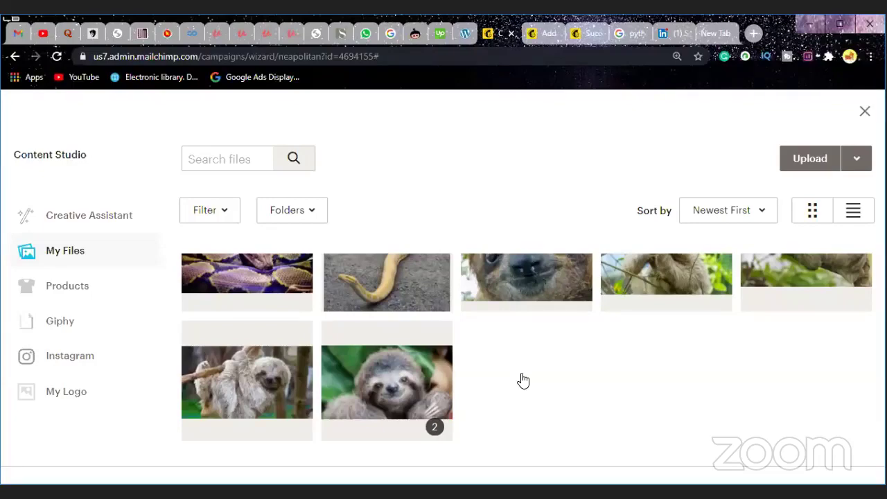
pyautogui.scroll(1, 524, 379)
pyautogui.scroll(-1, 524, 380)
pyautogui.scroll(1, 655, 397)
pyautogui.scroll(-1, 651, 391)
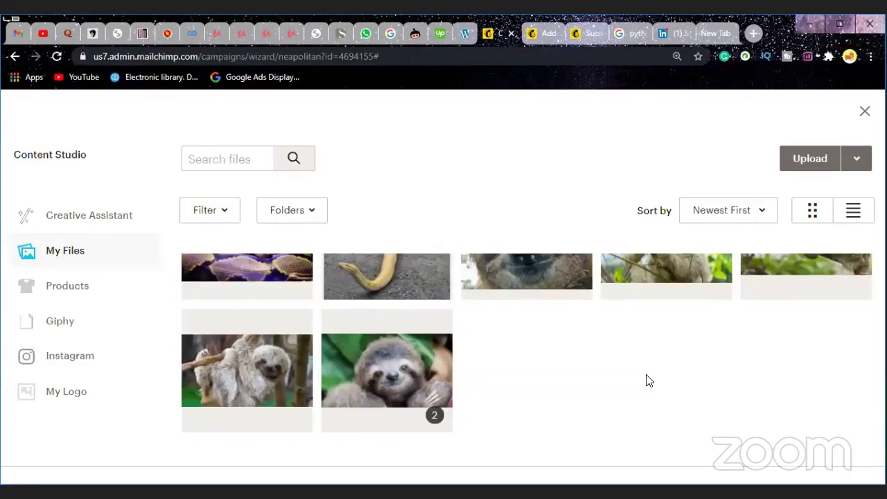
pyautogui.scroll(1, 646, 381)
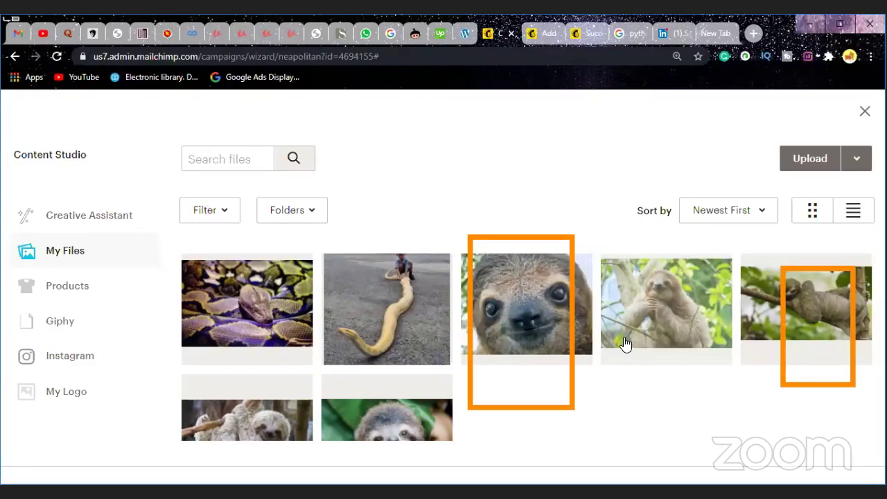
pyautogui.scroll(-1, 625, 343)
pyautogui.scroll(-2, 625, 341)
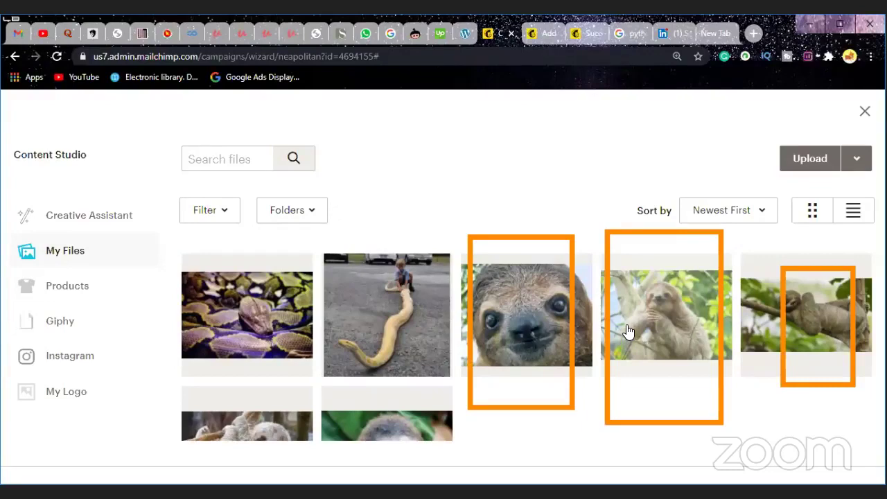
pyautogui.scroll(-1, 628, 331)
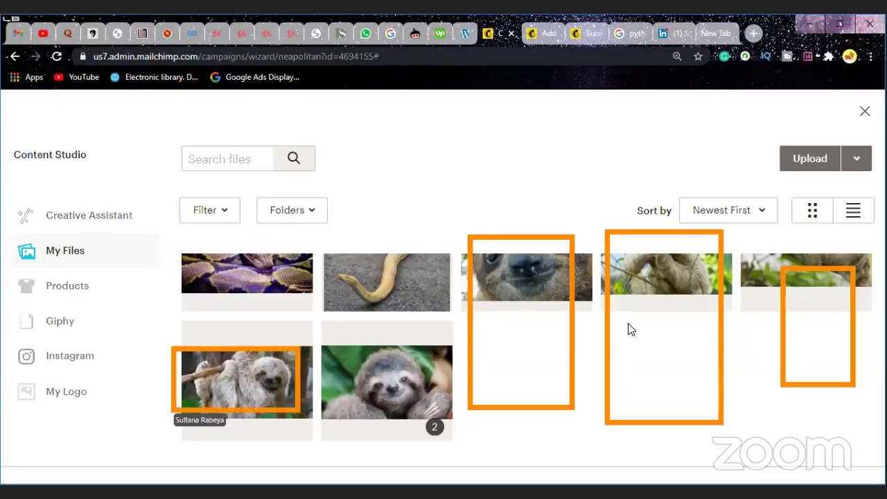
pyautogui.scroll(1, 630, 329)
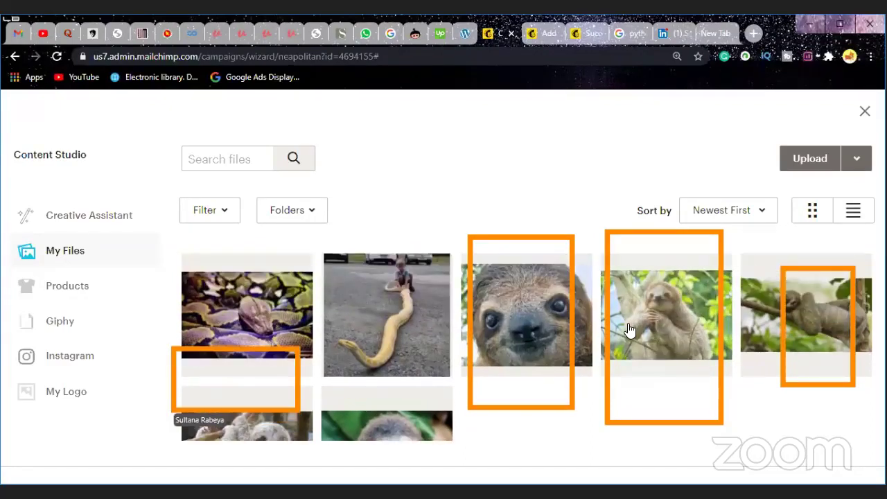
pyautogui.scroll(-1, 631, 329)
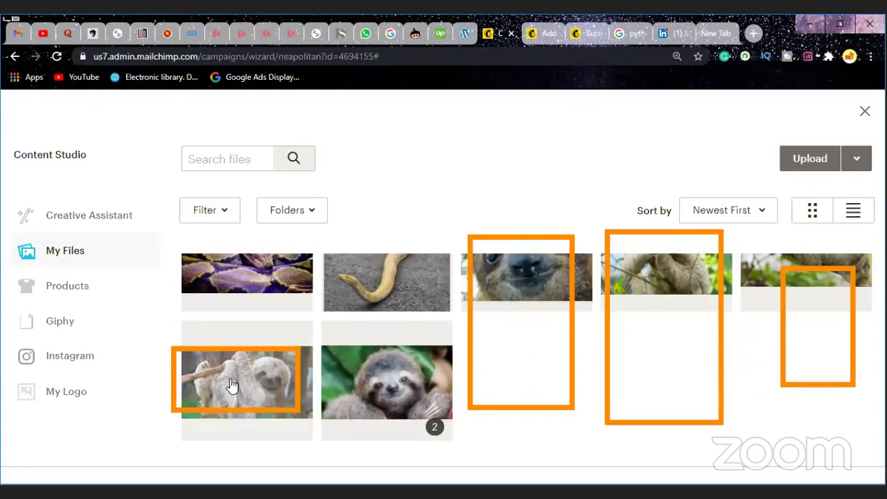
pyautogui.moveTo(252, 366); pyautogui.dragTo(291, 388)
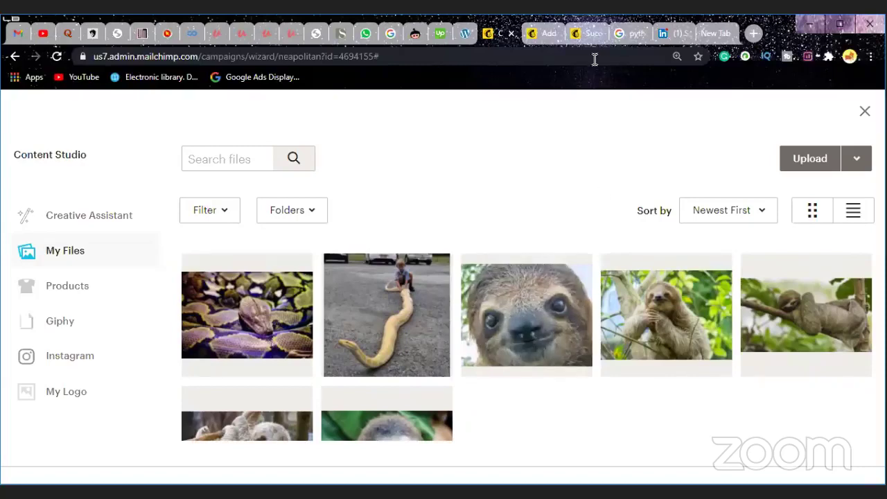
pyautogui.click(538, 35)
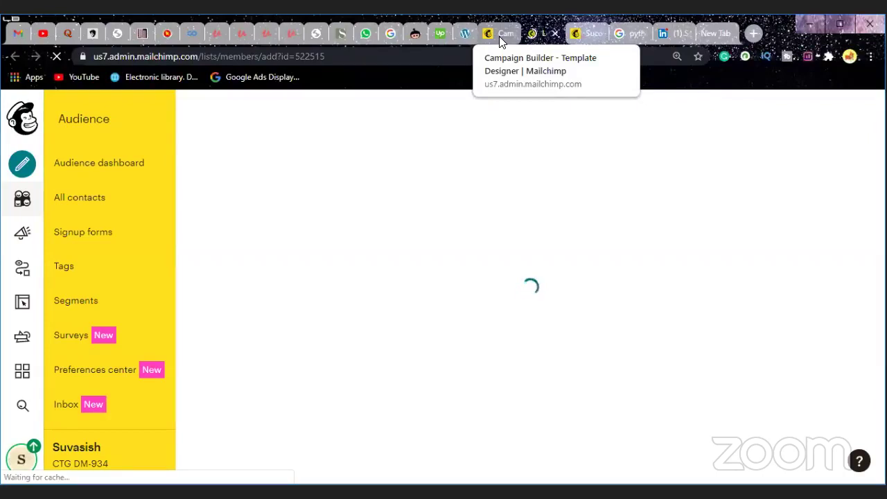
pyautogui.click(499, 36)
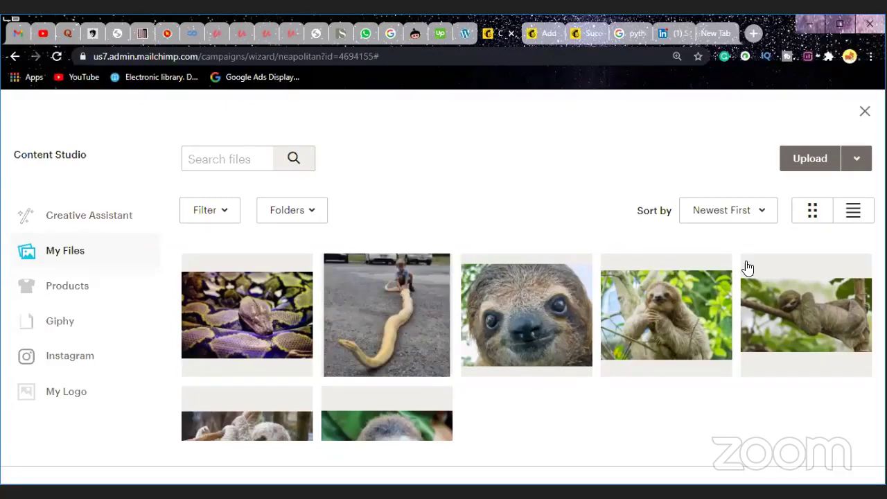
# Step: Select the pale snake, coiled python, lying sloth and sitting sloth photos, and check the Move To folders
pyautogui.scroll(-1, 546, 354)
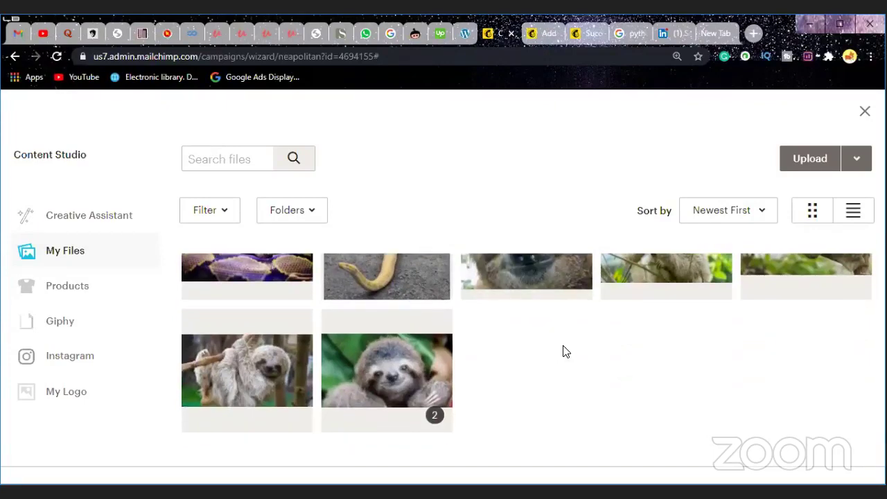
pyautogui.scroll(1, 563, 351)
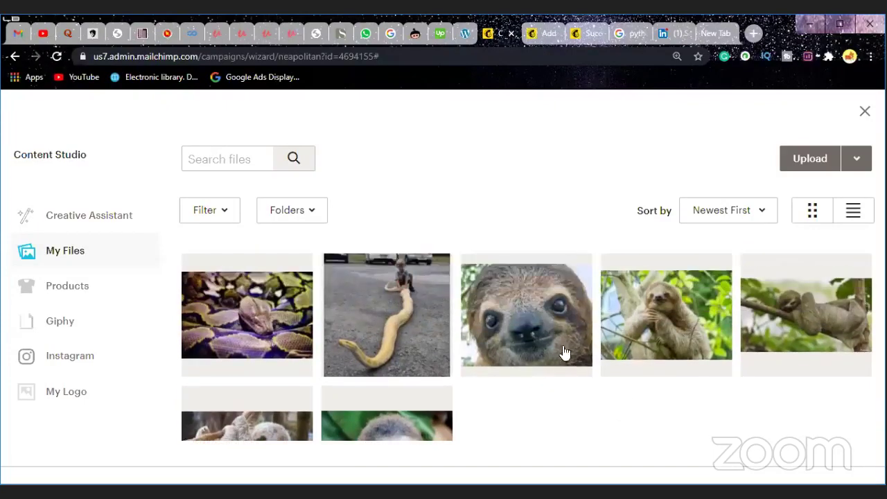
pyautogui.click(406, 356)
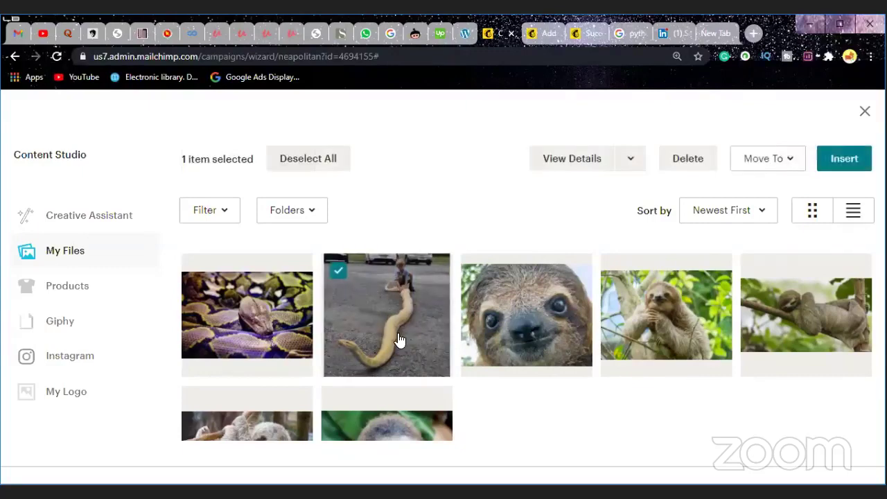
pyautogui.click(277, 317)
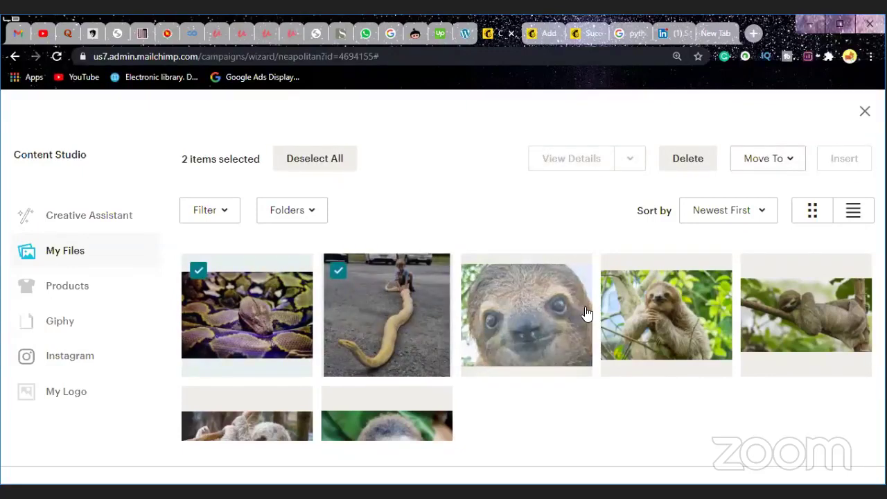
pyautogui.click(773, 307)
pyautogui.scroll(-1, 554, 340)
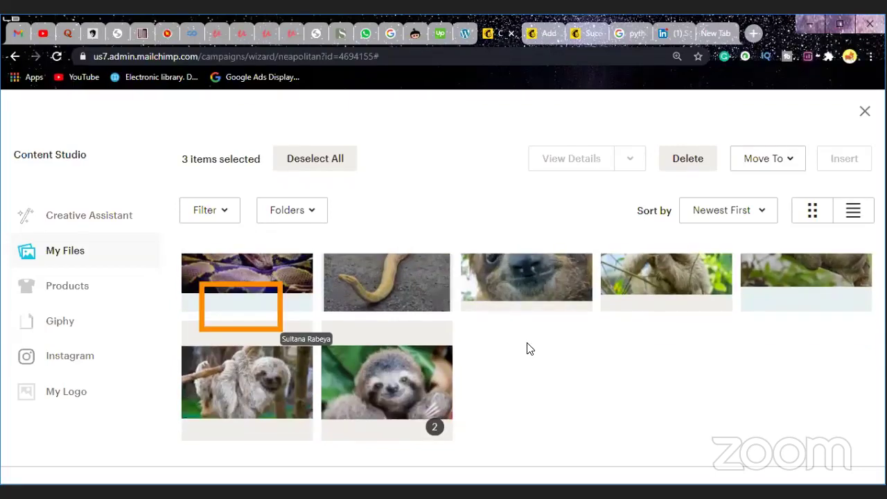
pyautogui.scroll(1, 529, 351)
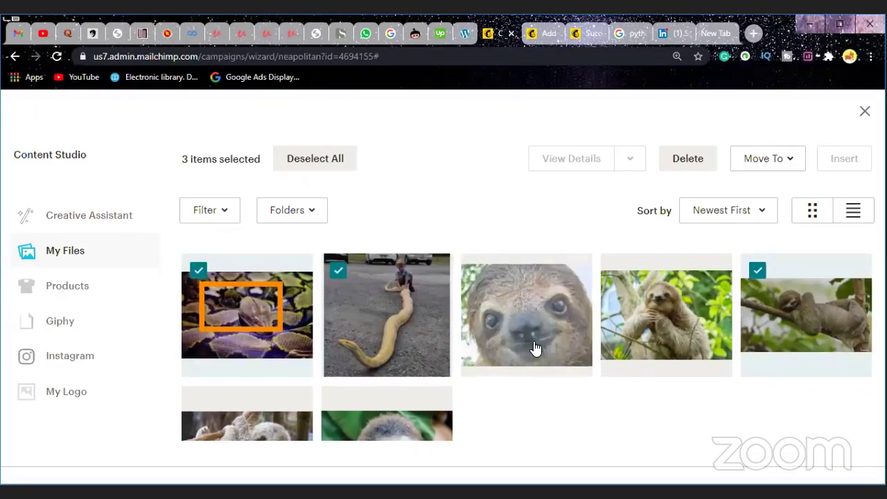
pyautogui.scroll(-1, 534, 351)
pyautogui.scroll(1, 302, 381)
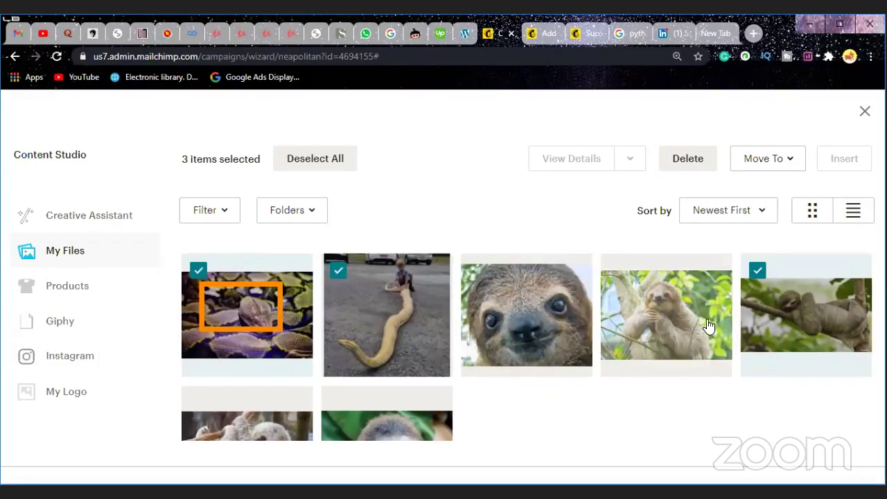
pyautogui.scroll(-1, 715, 323)
pyautogui.scroll(1, 714, 323)
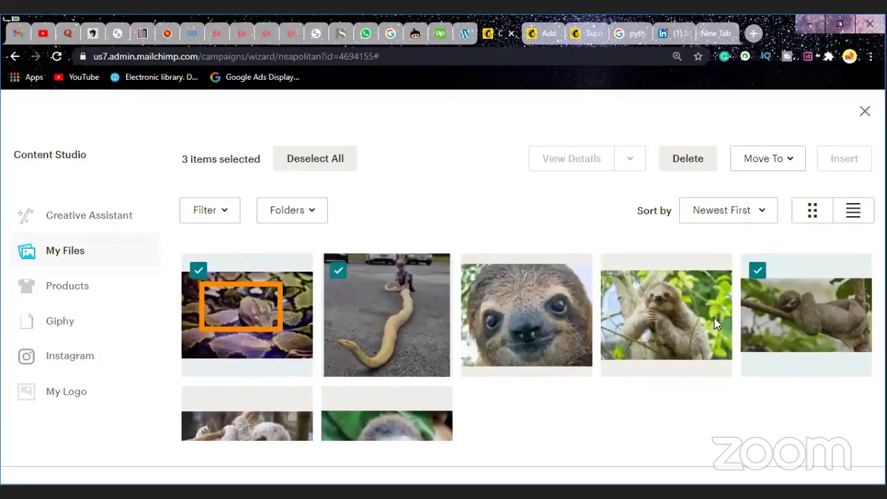
pyautogui.click(672, 331)
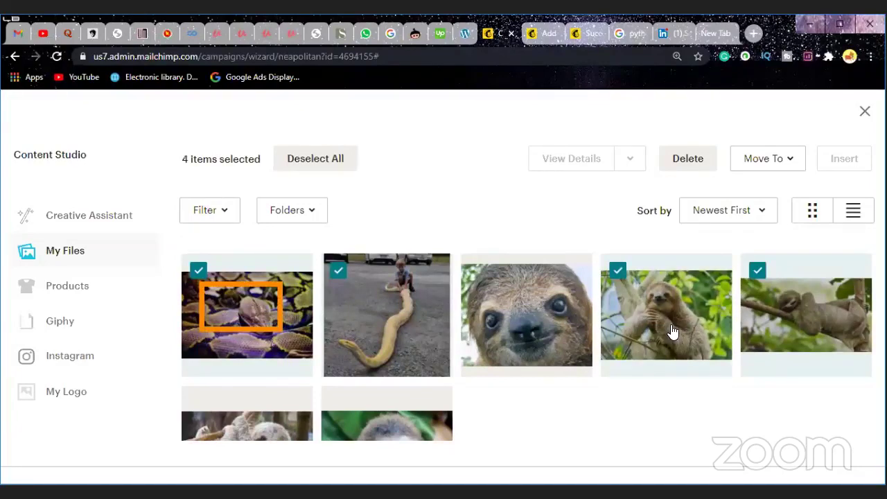
pyautogui.scroll(-1, 538, 300)
pyautogui.scroll(-1, 540, 301)
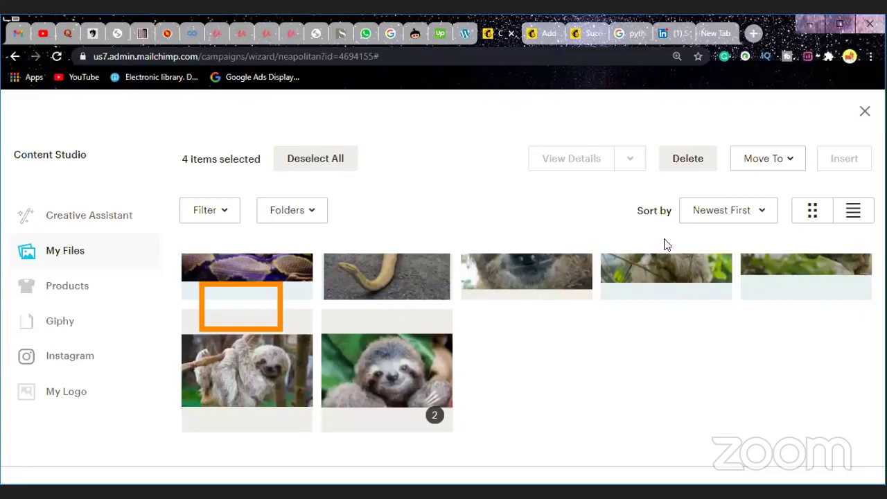
pyautogui.click(780, 163)
pyautogui.click(781, 163)
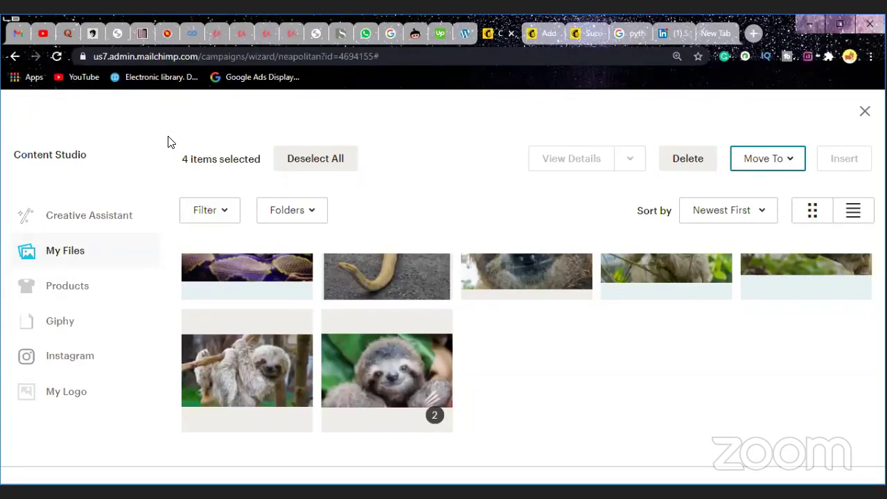
# Step: Deselect the extra photos and insert only the coiled python photo into the image group
pyautogui.scroll(1, 526, 305)
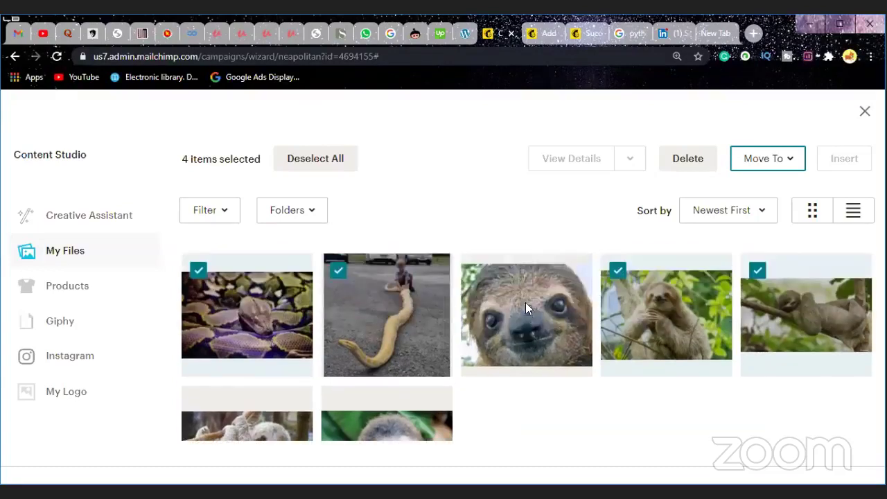
pyautogui.scroll(-1, 592, 336)
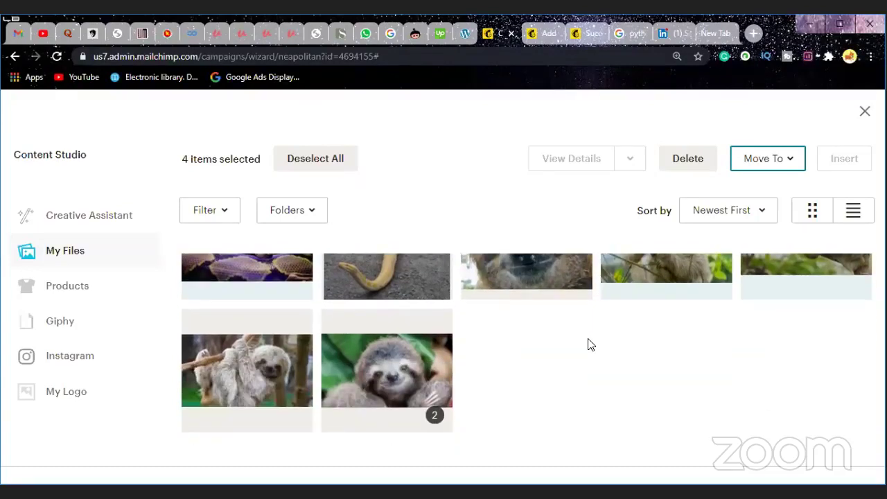
pyautogui.scroll(1, 586, 340)
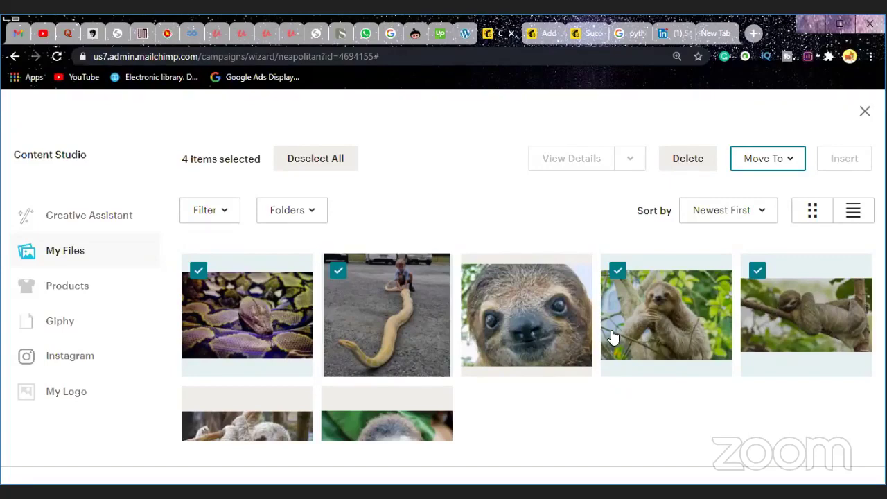
pyautogui.click(683, 309)
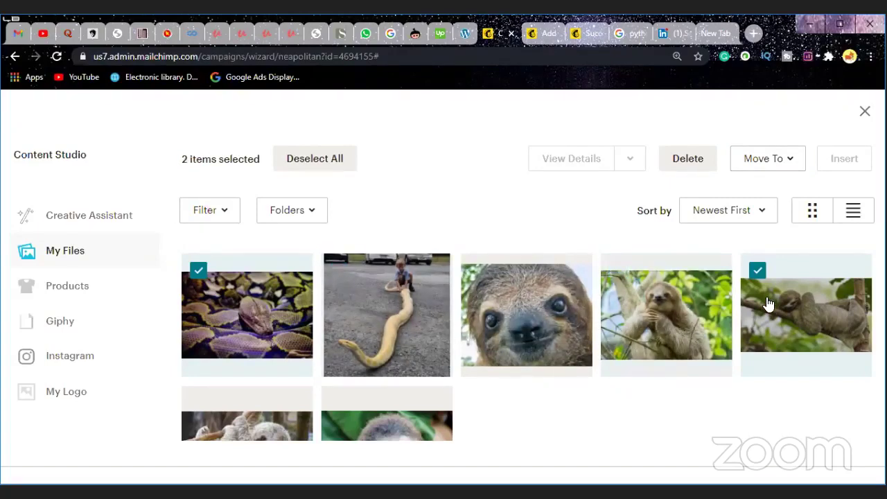
pyautogui.click(766, 304)
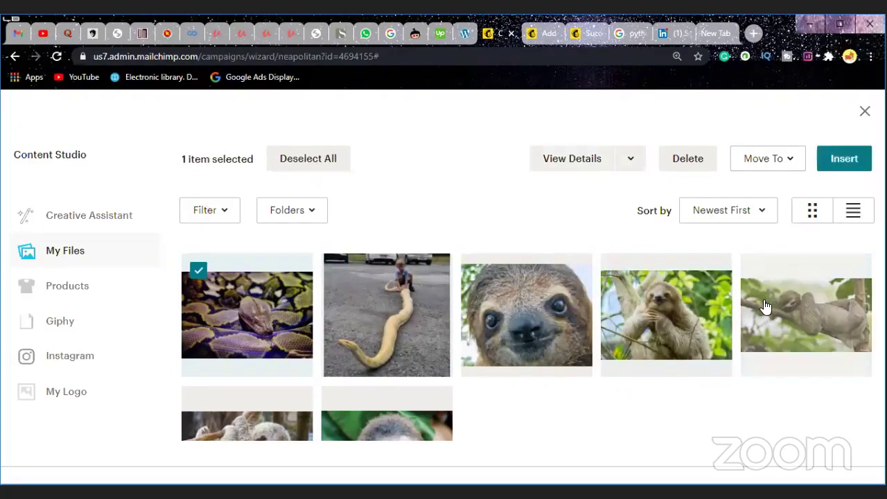
pyautogui.click(846, 163)
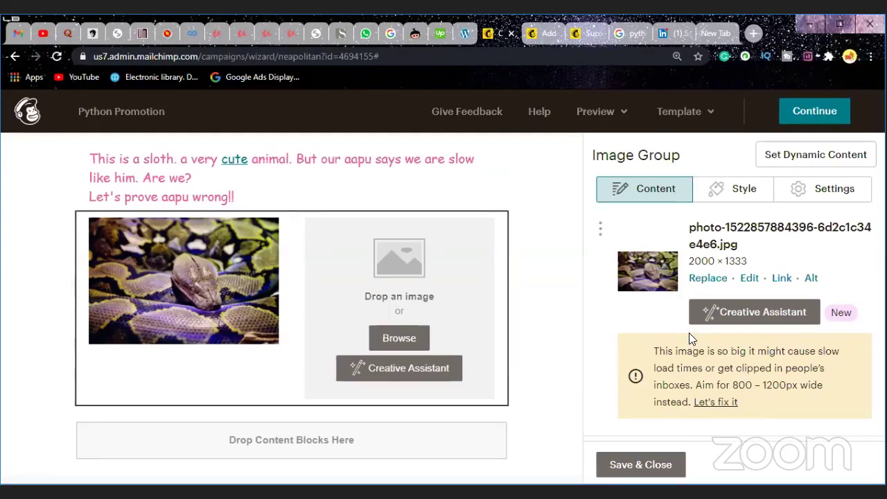
pyautogui.scroll(-1, 693, 333)
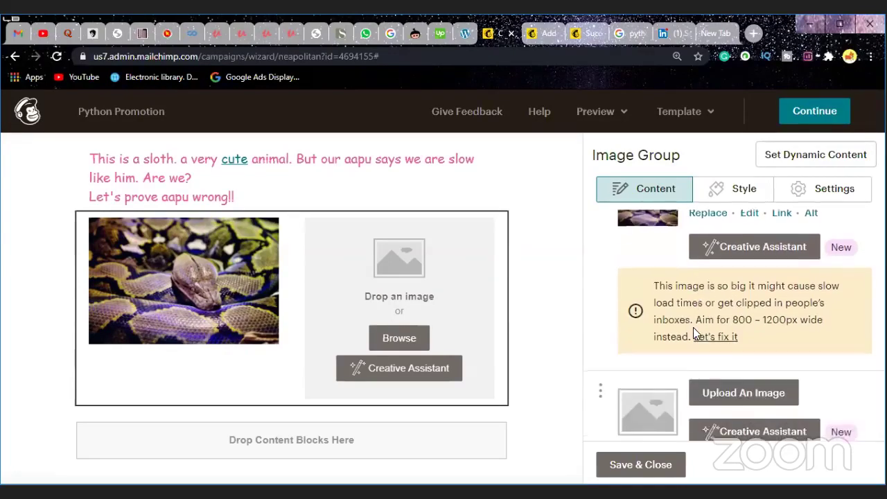
pyautogui.scroll(1, 693, 333)
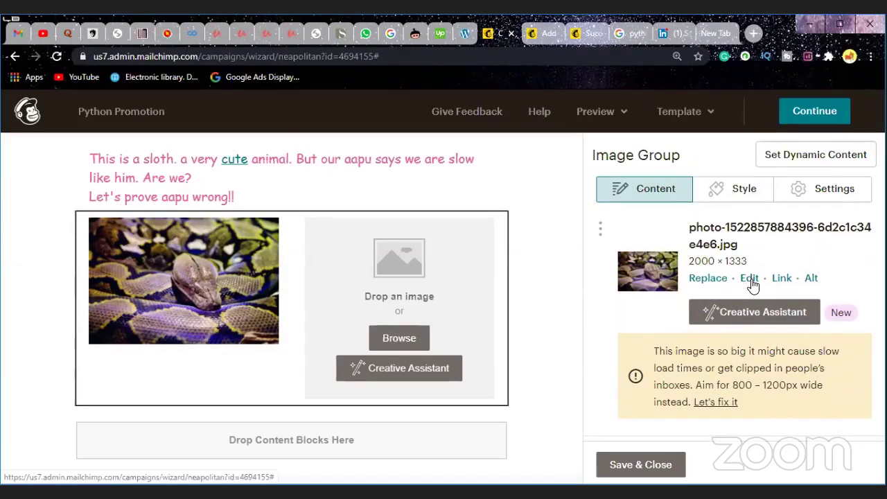
pyautogui.click(810, 280)
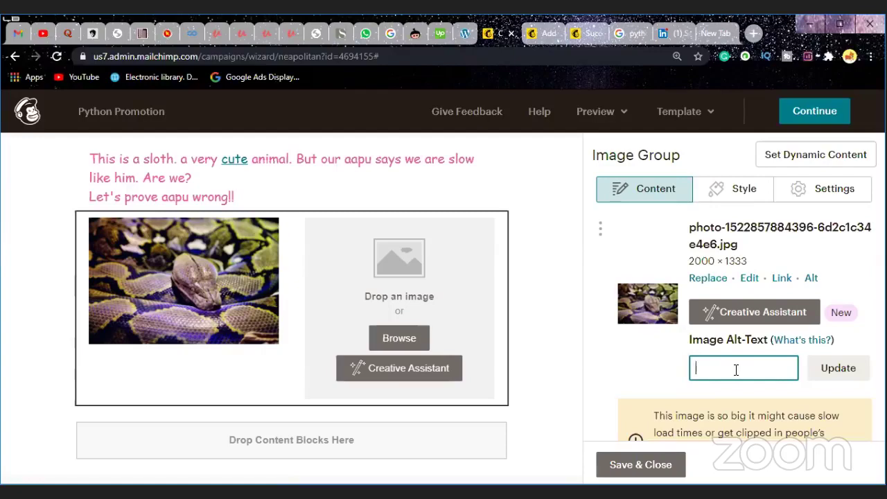
pyautogui.write('h')
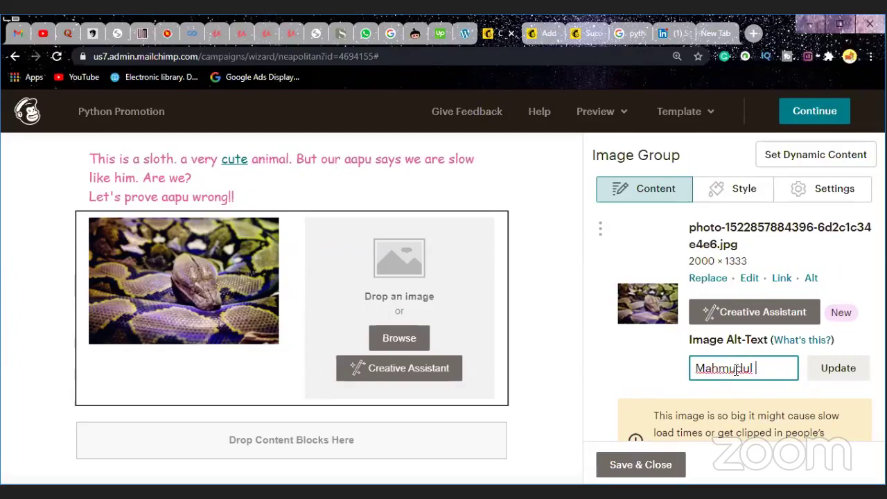
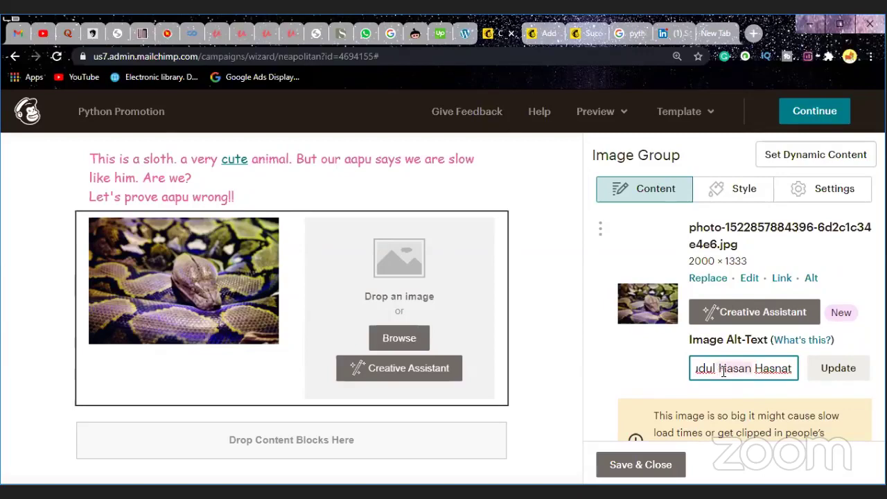
pyautogui.click(781, 281)
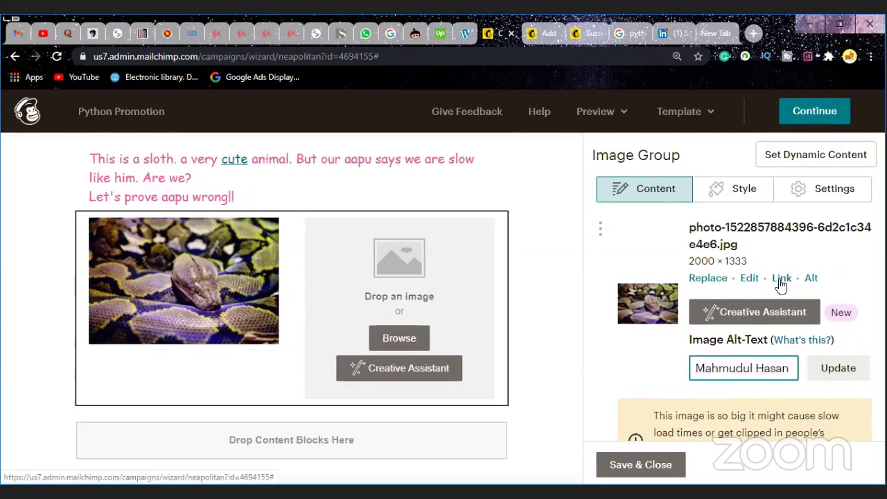
pyautogui.click(781, 281)
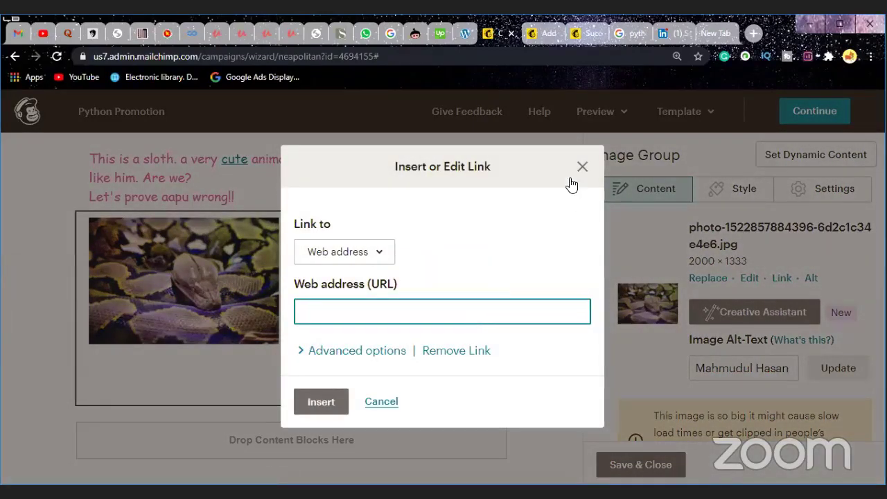
pyautogui.click(381, 405)
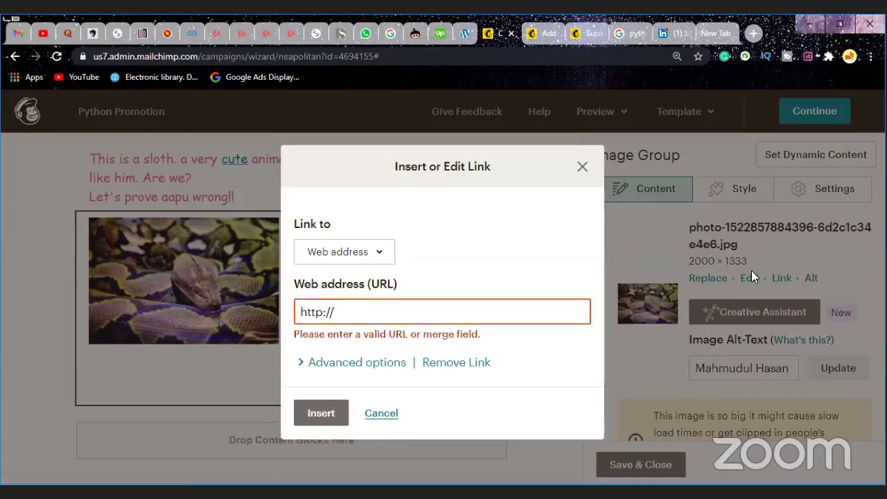
pyautogui.click(384, 416)
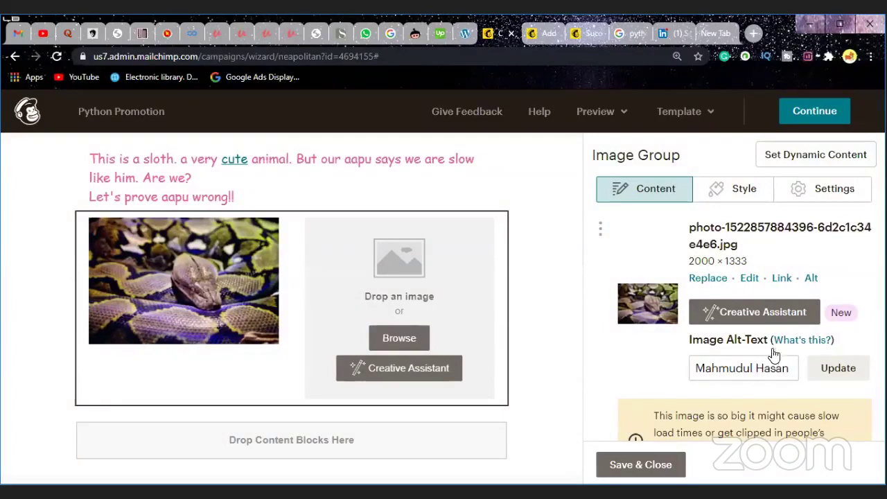
pyautogui.scroll(-1, 767, 374)
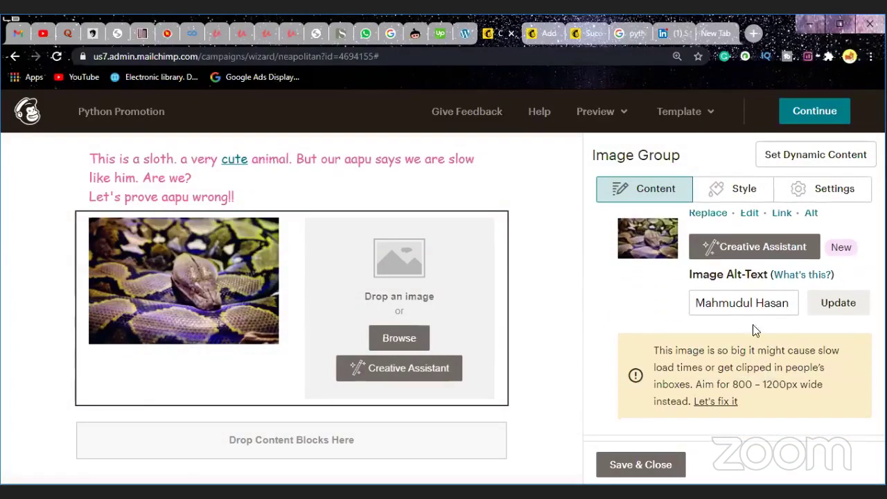
# Step: Fill the image group's empty second slot with the sloth-sitting-in-a-tree photo from My Files
pyautogui.click(761, 251)
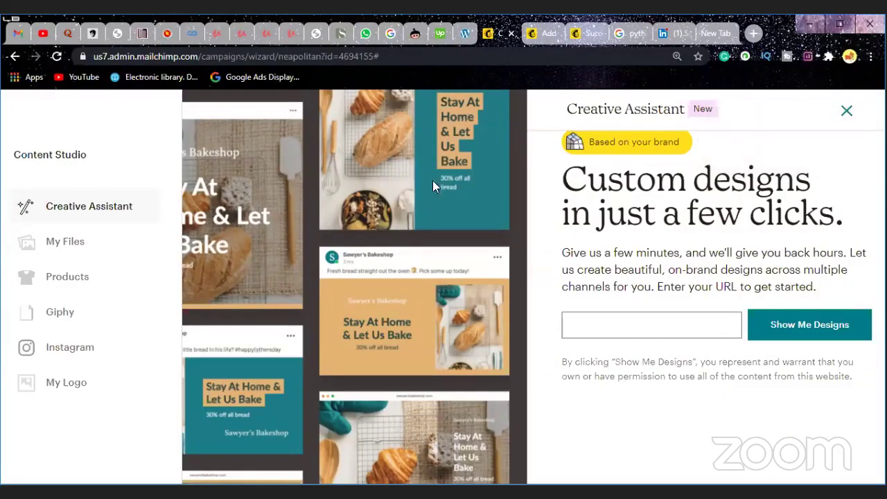
pyautogui.click(847, 114)
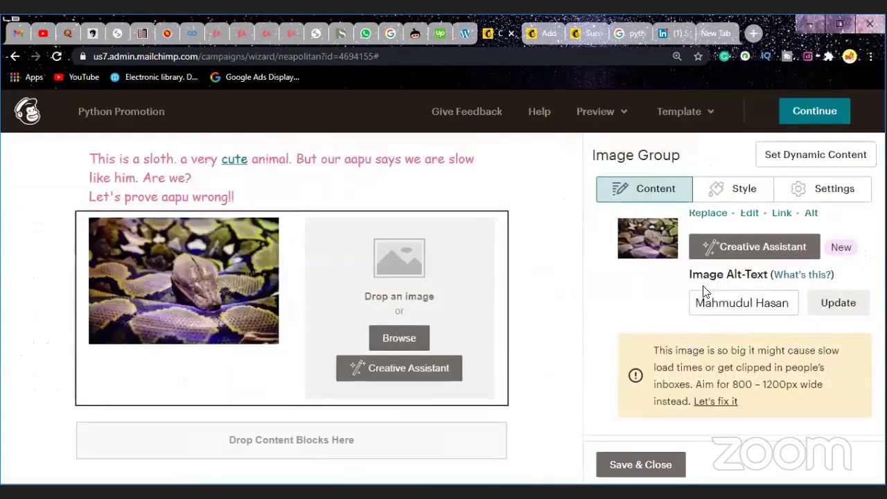
pyautogui.scroll(-1, 728, 333)
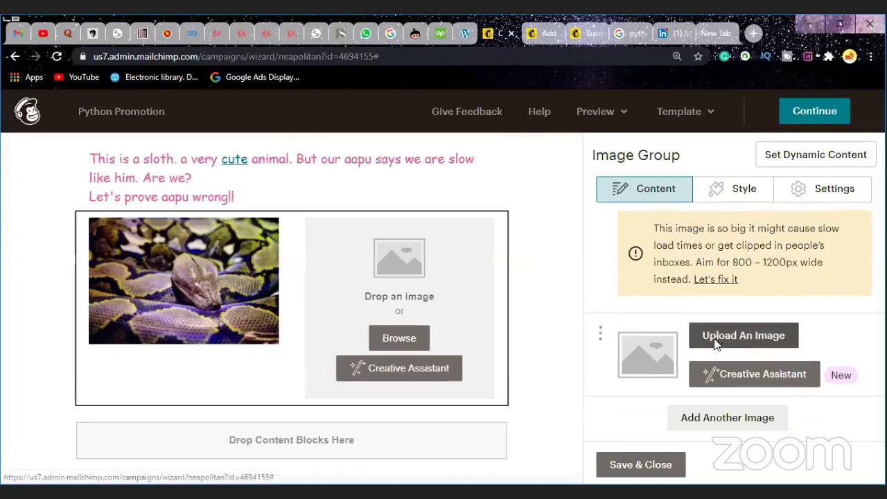
pyautogui.scroll(1, 737, 350)
pyautogui.scroll(-3, 739, 350)
pyautogui.click(712, 283)
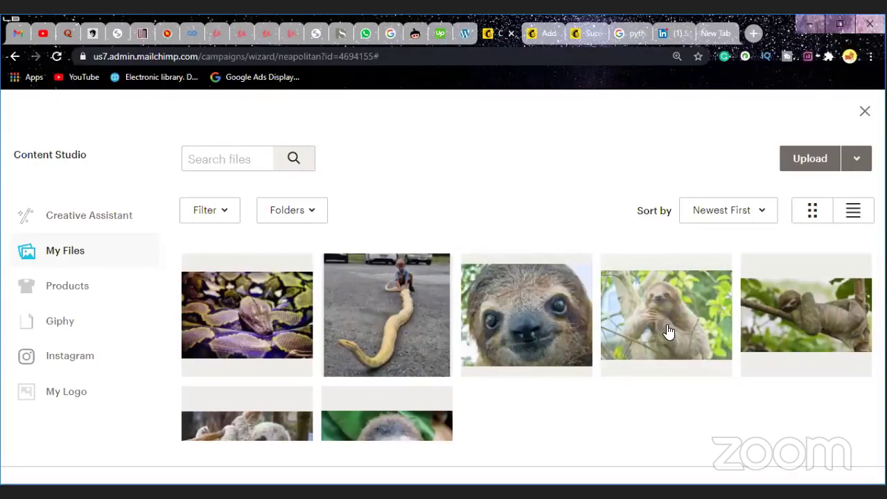
pyautogui.click(668, 332)
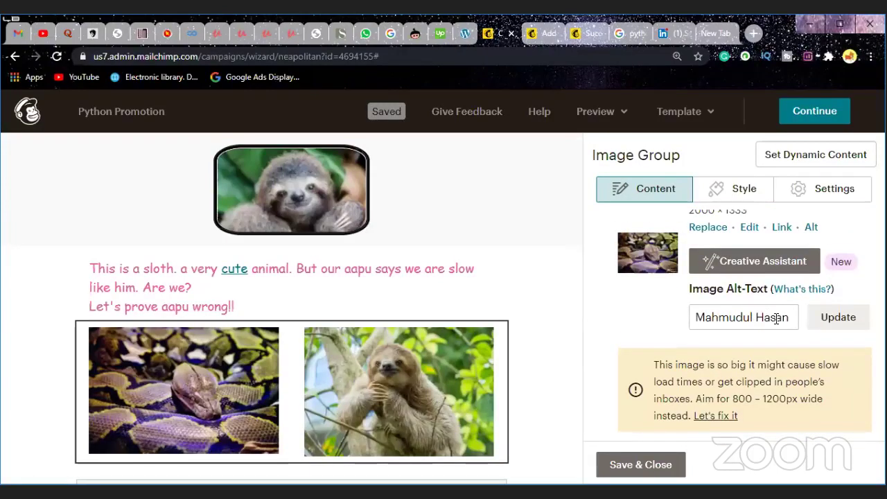
# Step: Start typing 'Has' into the python image's alt text
pyautogui.click(776, 318)
pyautogui.write('Has')
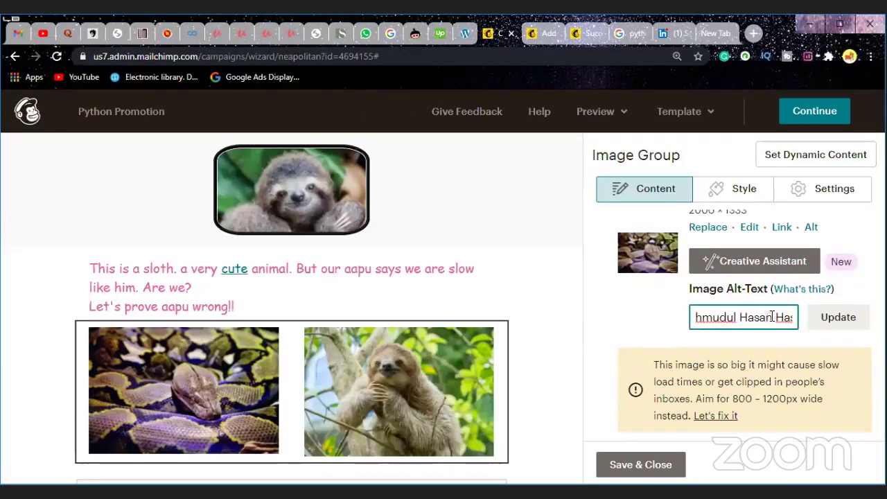
pyautogui.press('Left')
pyautogui.press('Left')
pyautogui.press('Left')
pyautogui.press('Left')
pyautogui.press('Left')
pyautogui.press('Left')
pyautogui.press('Left')
pyautogui.press('Left')
pyautogui.press('Left')
# Step: Open the python image's link dialog with Web address as the link type, then open a new browser tab
pyautogui.click(781, 234)
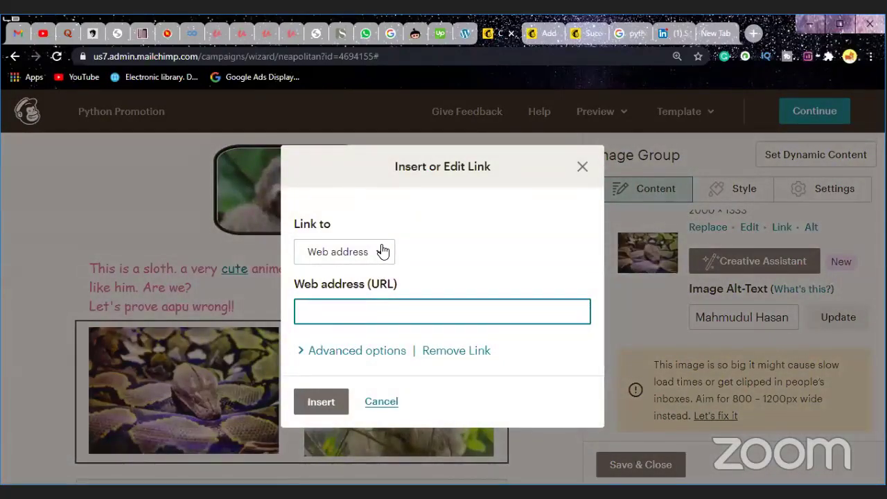
pyautogui.click(383, 251)
pyautogui.click(382, 256)
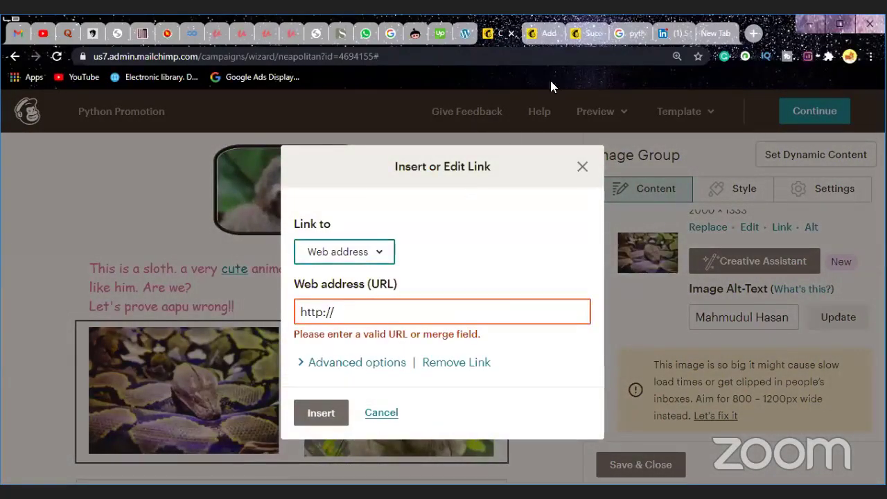
pyautogui.click(719, 33)
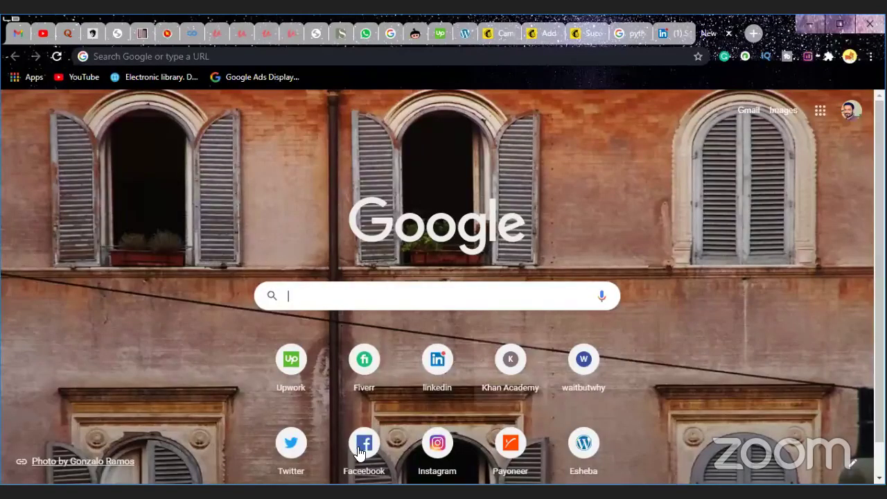
# Step: Copy the Facebook link from cell C11 of the All Link spreadsheet and return to Mailchimp
pyautogui.click(360, 364)
pyautogui.click(364, 443)
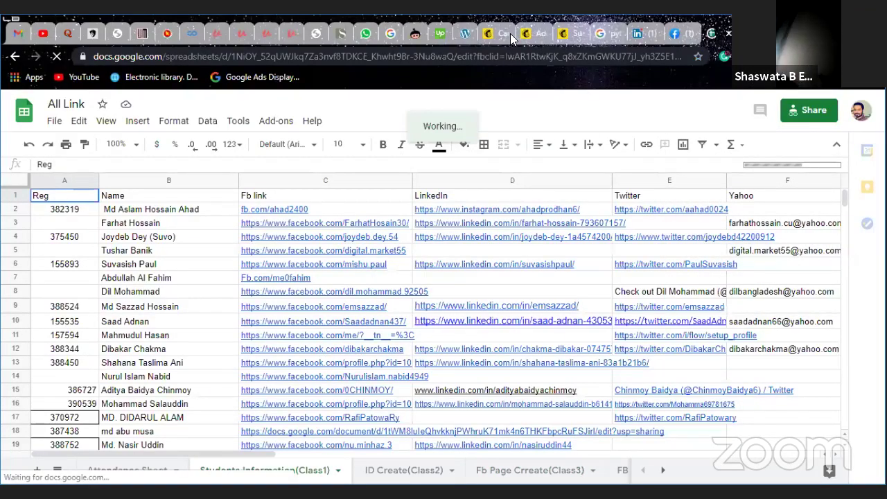
pyautogui.click(388, 335)
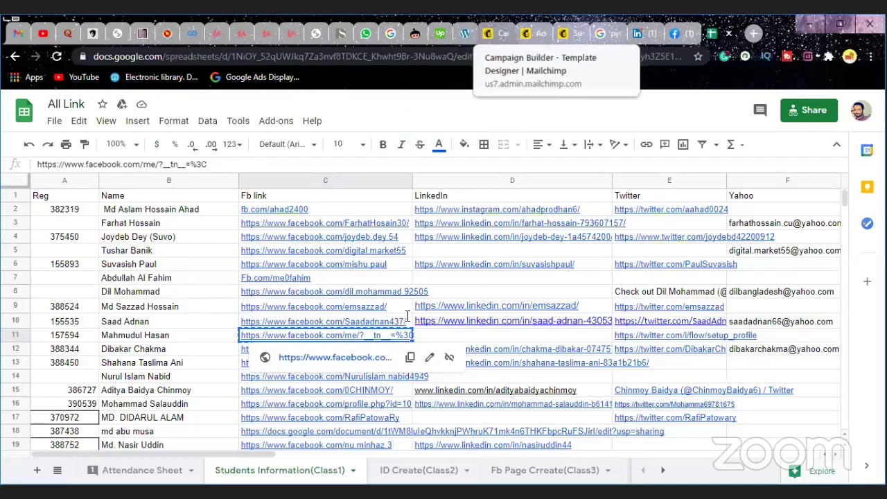
pyautogui.click(500, 34)
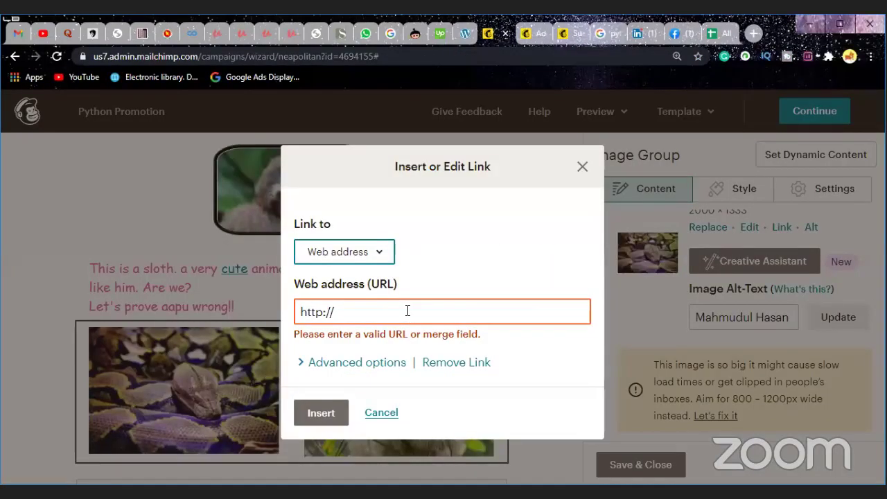
pyautogui.click(407, 311)
pyautogui.write('https://www.facebook.com/me/?__tn__=%3C')
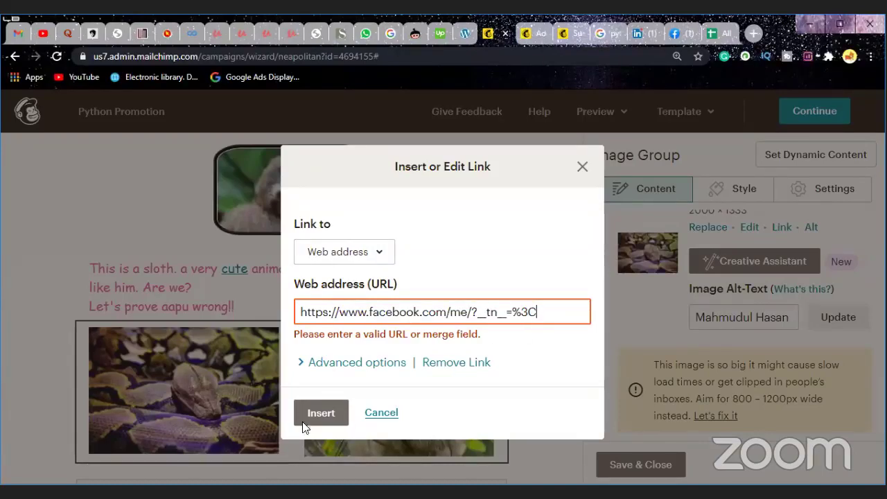
pyautogui.click(316, 412)
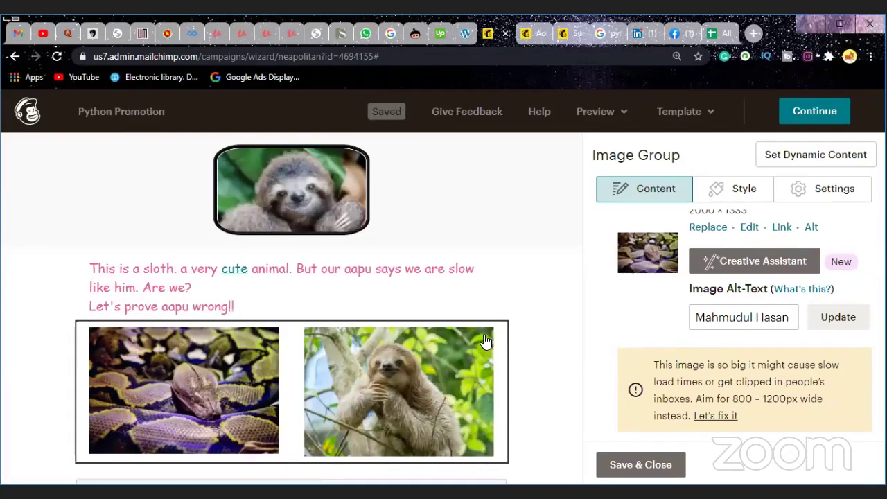
pyautogui.scroll(-2, 682, 357)
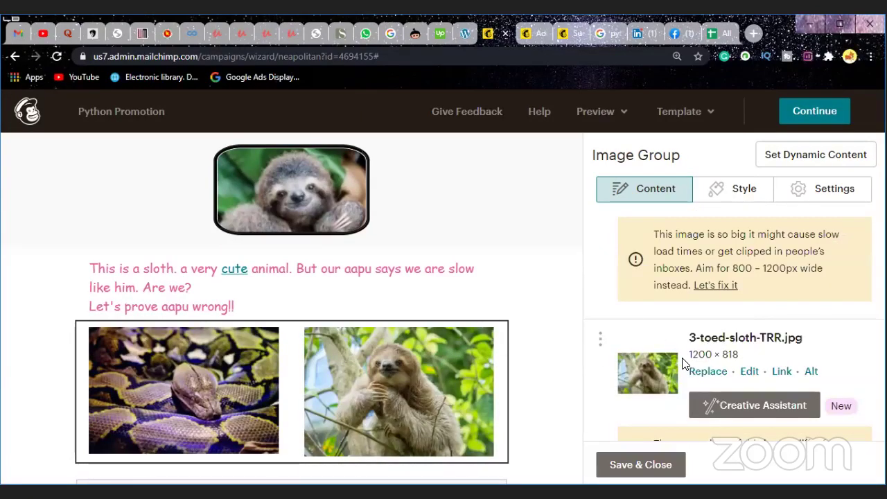
pyautogui.scroll(3, 682, 360)
pyautogui.scroll(-2, 683, 358)
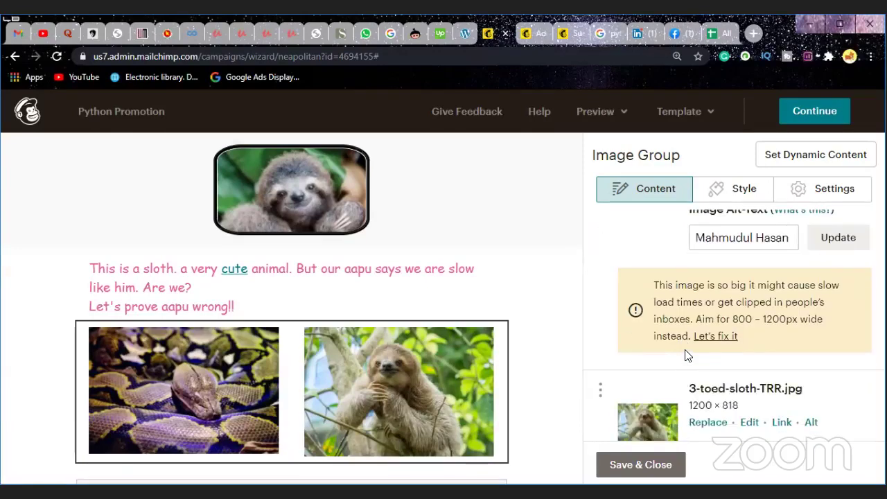
pyautogui.scroll(2, 684, 356)
pyautogui.scroll(-3, 693, 364)
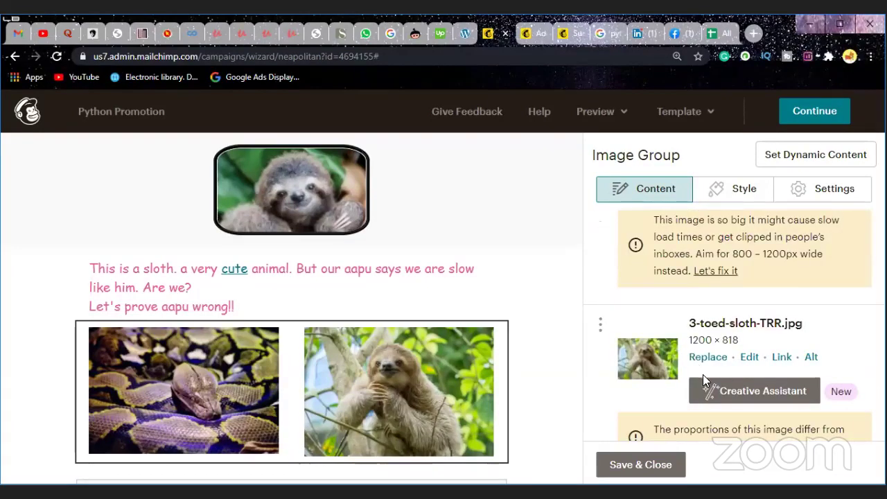
pyautogui.scroll(-1, 701, 382)
pyautogui.scroll(-1, 697, 389)
pyautogui.scroll(3, 697, 377)
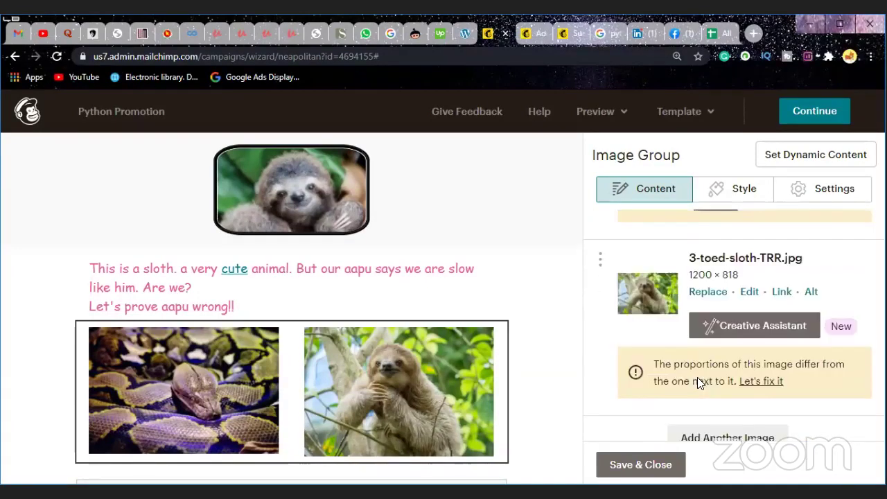
pyautogui.scroll(2, 698, 377)
pyautogui.scroll(-1, 698, 378)
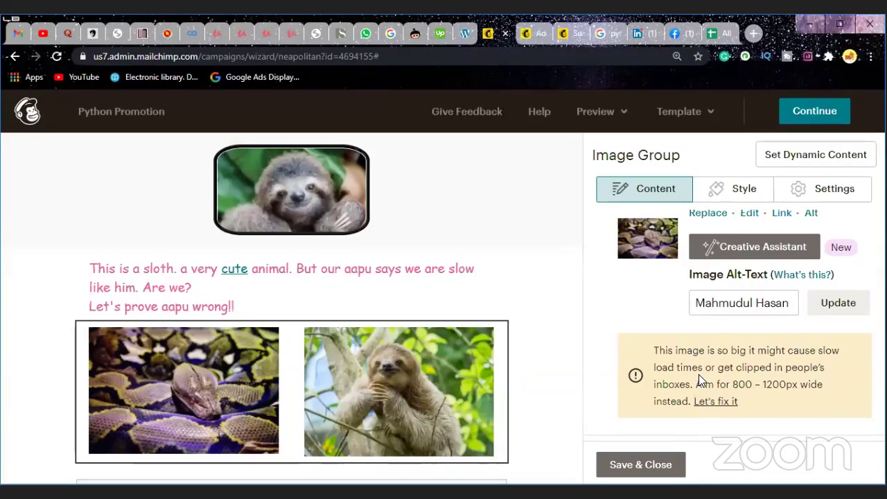
pyautogui.scroll(-2, 698, 374)
pyautogui.scroll(-1, 860, 309)
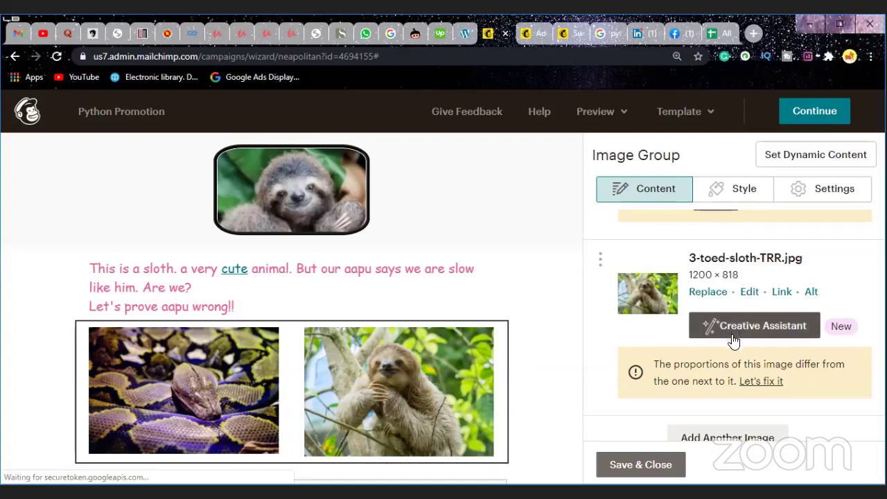
pyautogui.scroll(-1, 734, 341)
# Step: Give the sitting sloth photo a person's name as alt text and open its link dialog
pyautogui.click(766, 400)
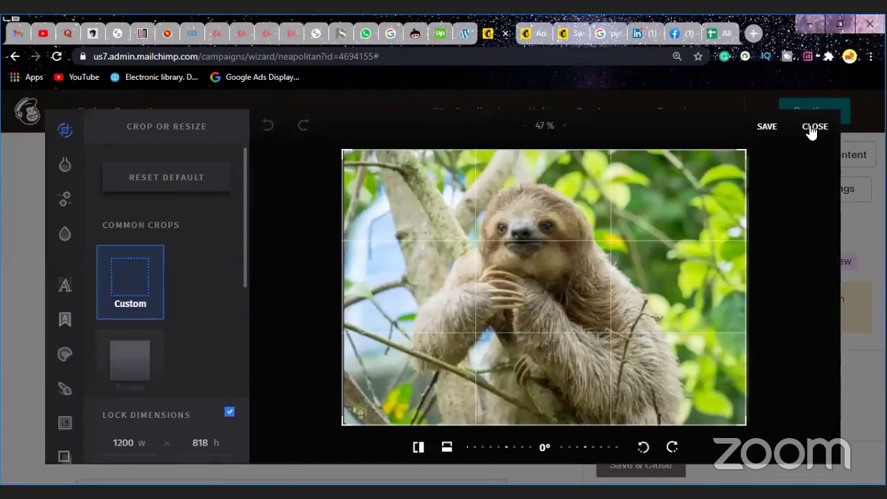
pyautogui.click(814, 128)
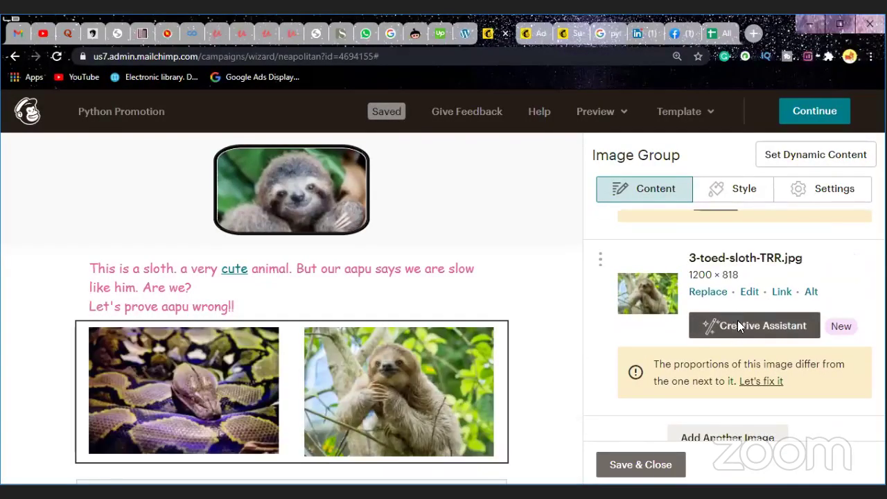
pyautogui.click(811, 292)
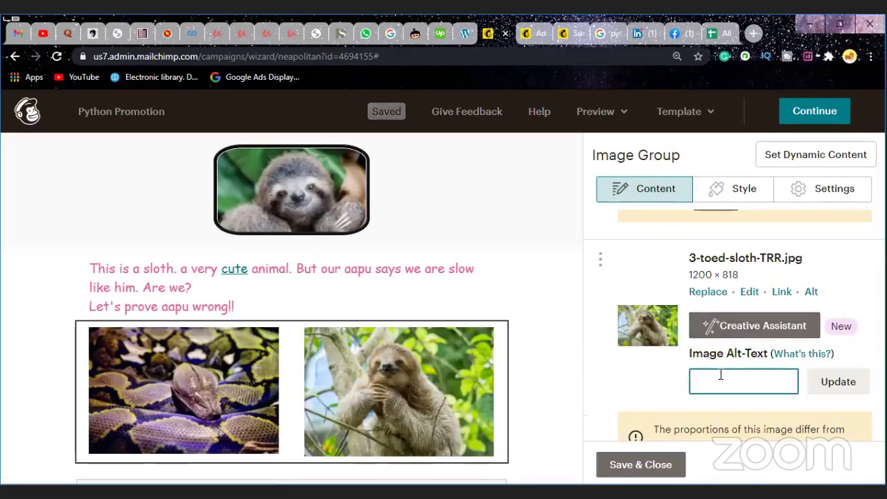
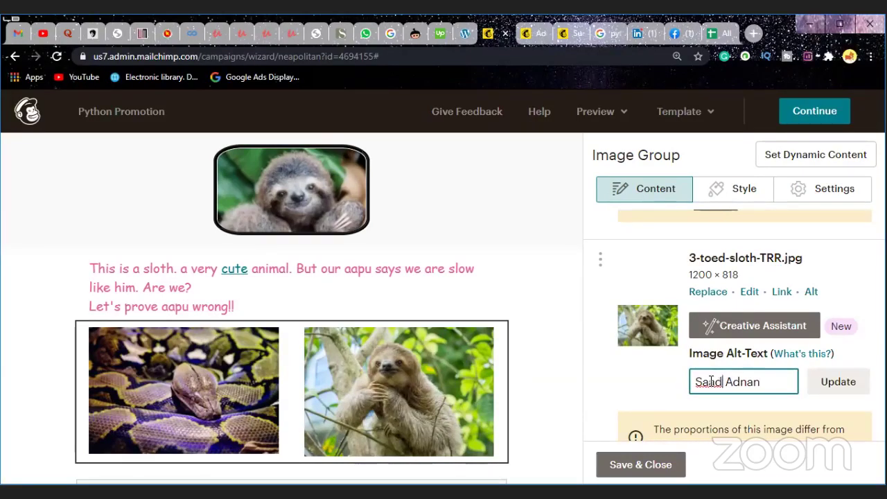
pyautogui.click(782, 292)
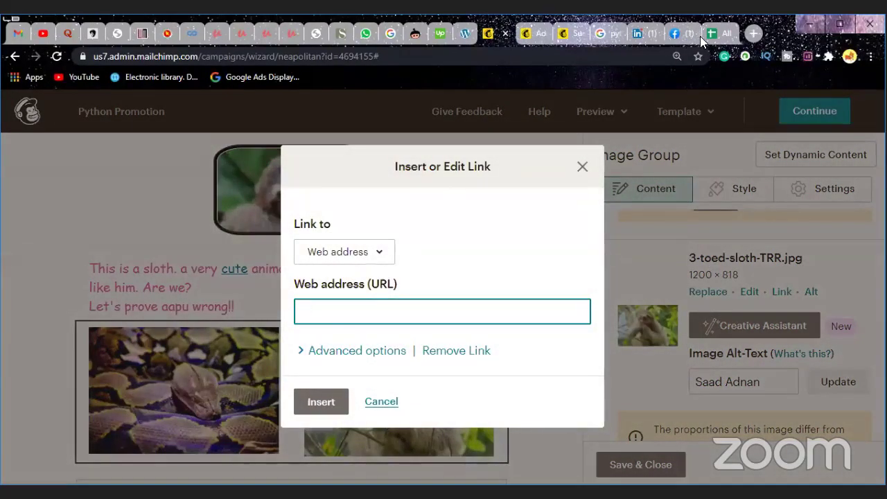
pyautogui.click(719, 32)
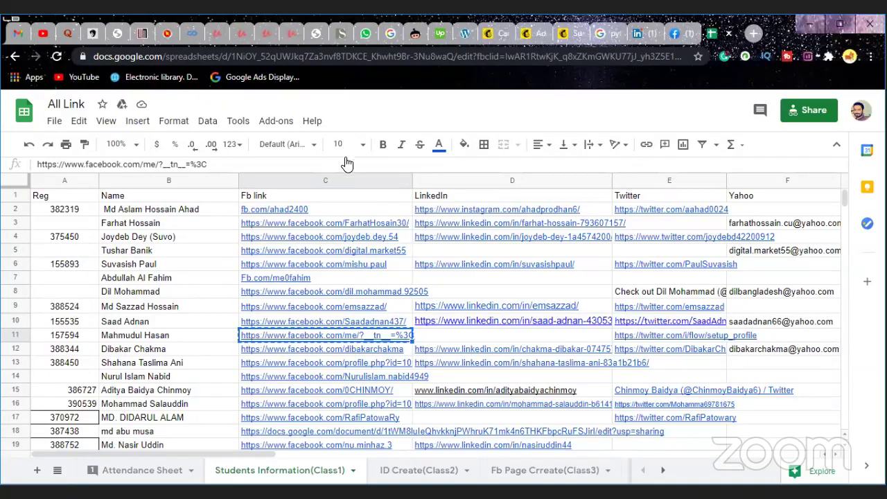
pyautogui.press('Up')
pyautogui.hotkey('ctrl', 'c')
pyautogui.click(494, 36)
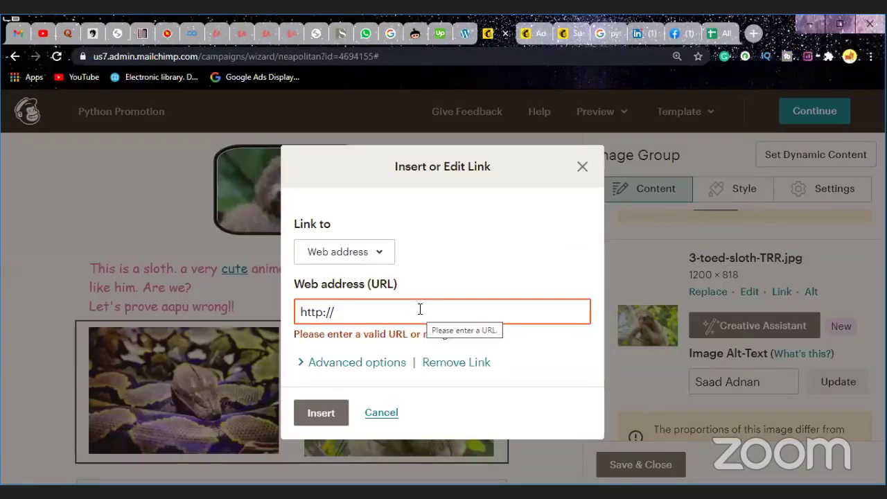
pyautogui.press('BackSpace')
pyautogui.press('BackSpace')
pyautogui.press('BackSpace')
pyautogui.press('BackSpace')
pyautogui.press('BackSpace')
pyautogui.press('BackSpace')
pyautogui.press('BackSpace')
pyautogui.hotkey('ctrl', 'v')
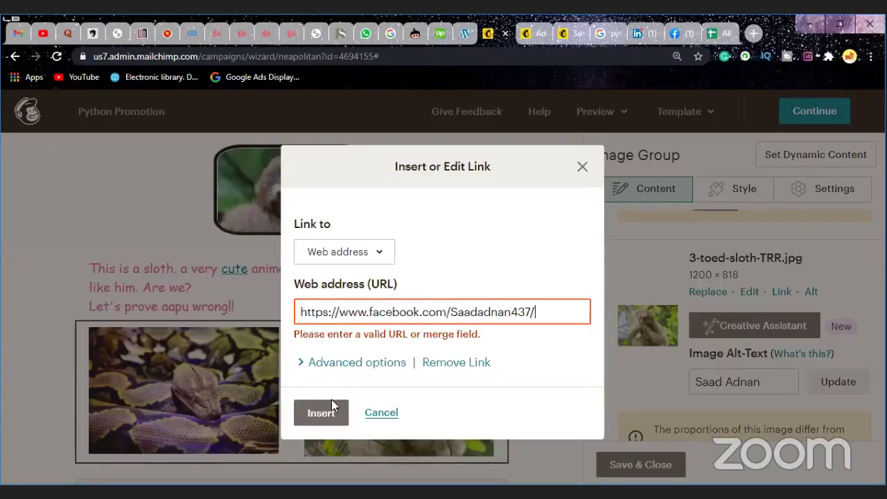
pyautogui.click(323, 414)
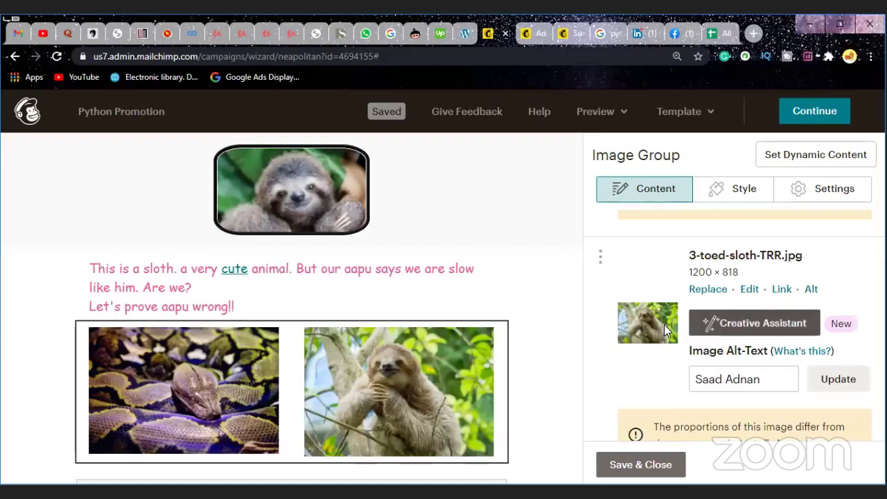
pyautogui.scroll(-2, 664, 324)
pyautogui.scroll(-1, 663, 332)
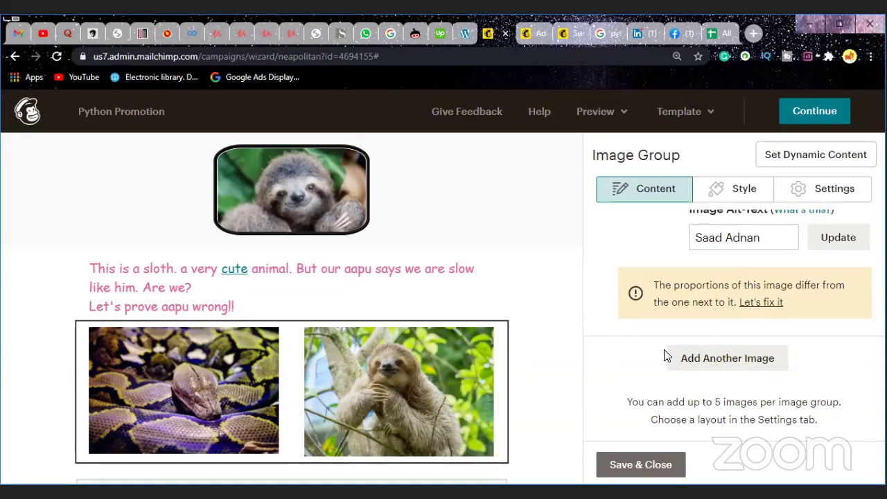
# Step: Add another image slot and insert the sloth close-up three toed sloth - header.jpg, leaving the snake unselected
pyautogui.click(703, 368)
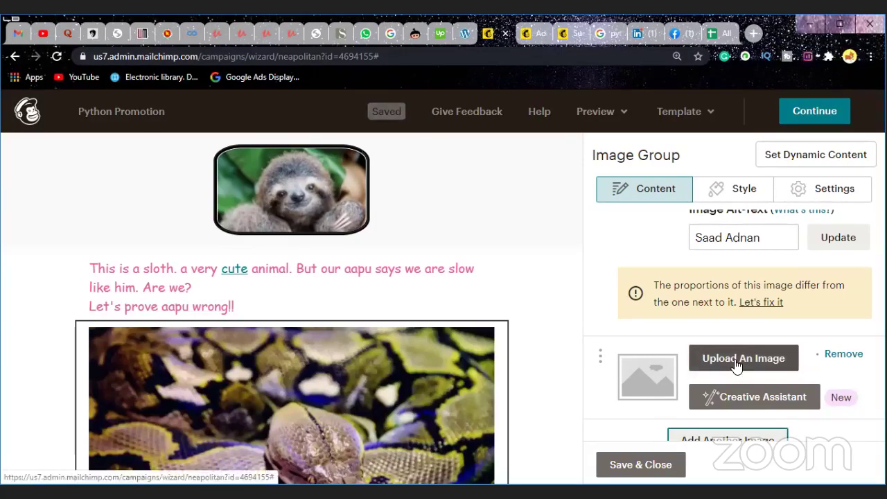
pyautogui.click(736, 359)
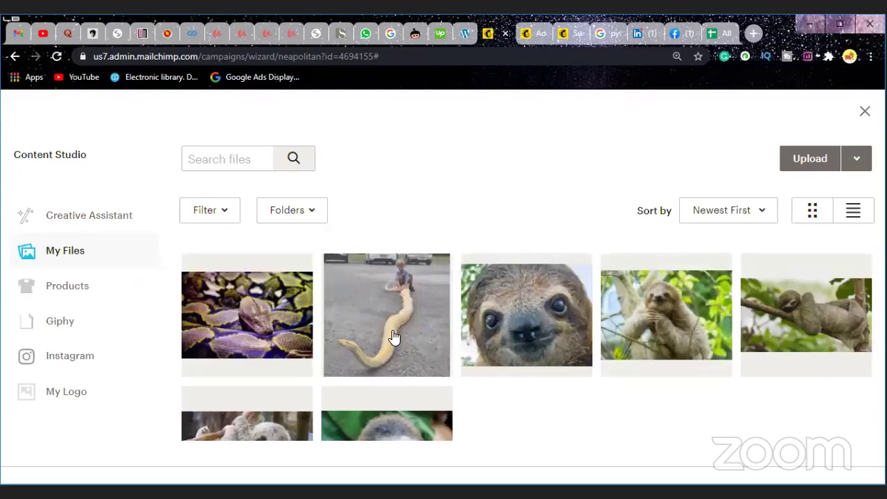
pyautogui.click(393, 339)
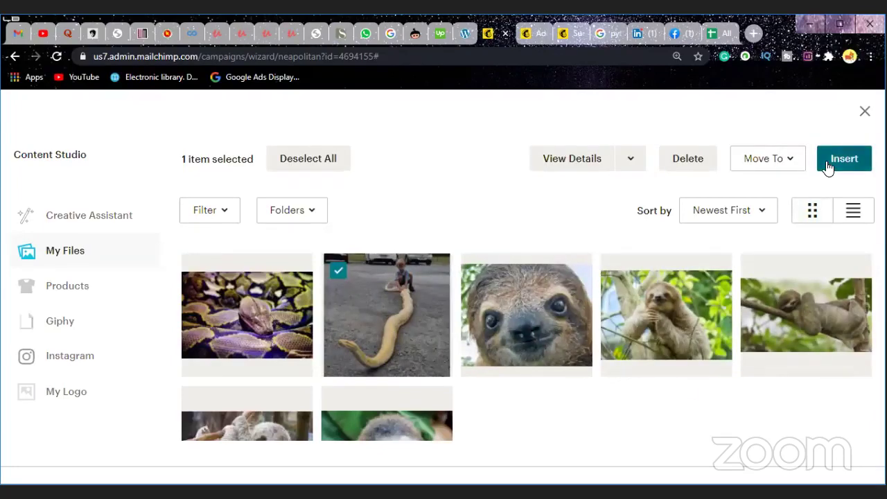
pyautogui.scroll(-2, 345, 395)
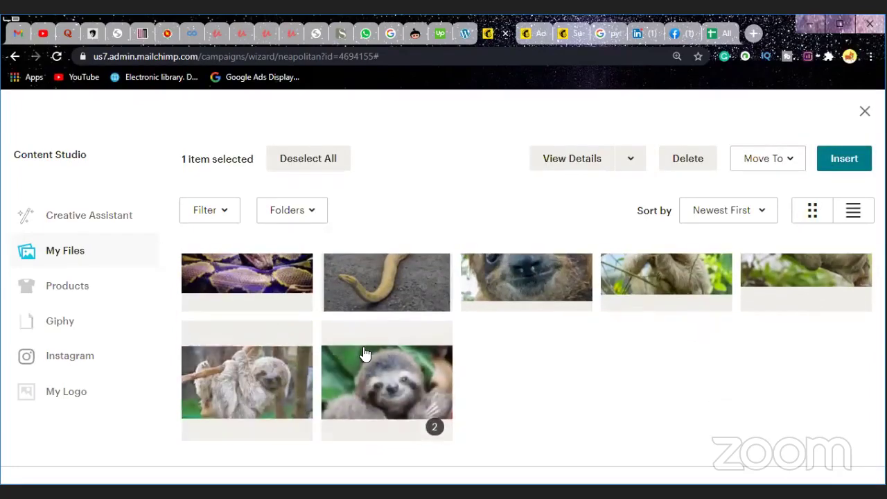
pyautogui.scroll(2, 364, 353)
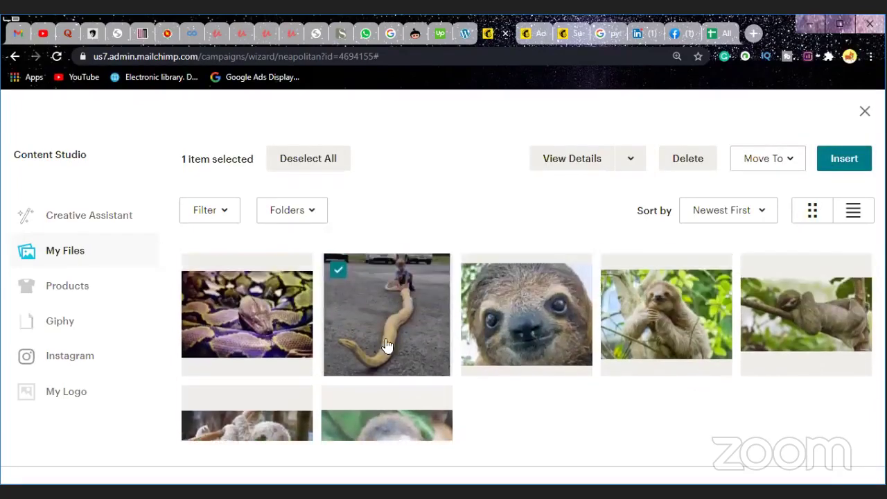
pyautogui.click(510, 320)
pyautogui.click(367, 314)
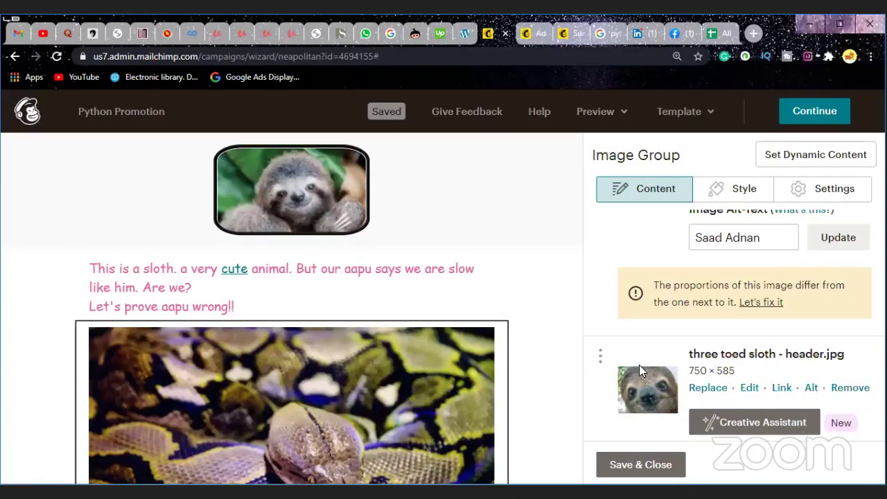
# Step: Enter the student's full name in the sloth close-up's Image Alt-Text field and correct its spelling
pyautogui.click(809, 387)
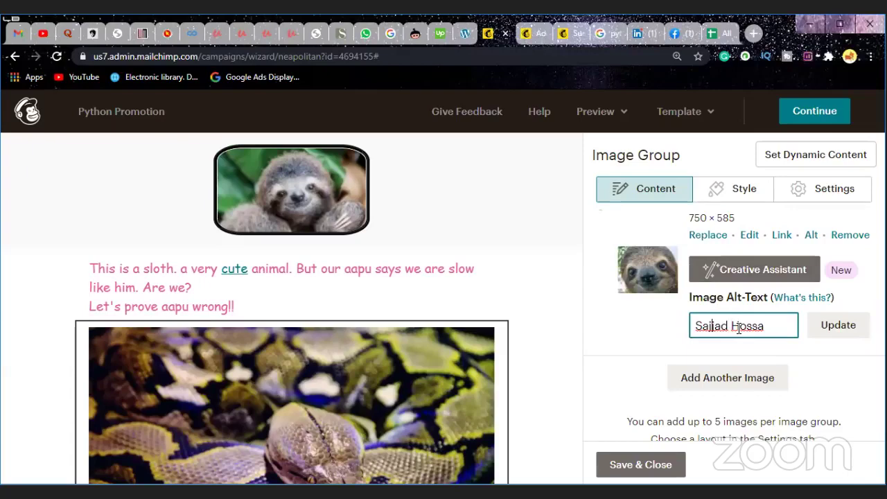
pyautogui.press('BackSpace')
pyautogui.press('BackSpace')
pyautogui.write('ZZ')
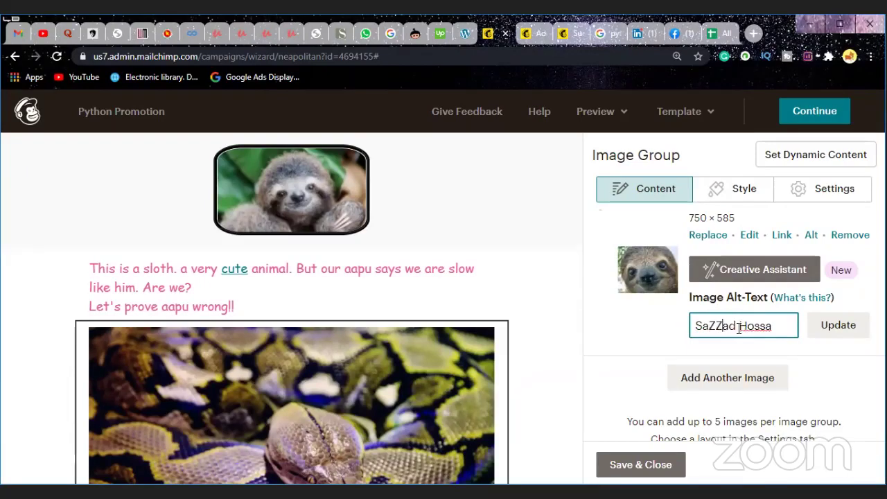
pyautogui.press('BackSpace')
pyautogui.press('BackSpace')
pyautogui.write('zz')
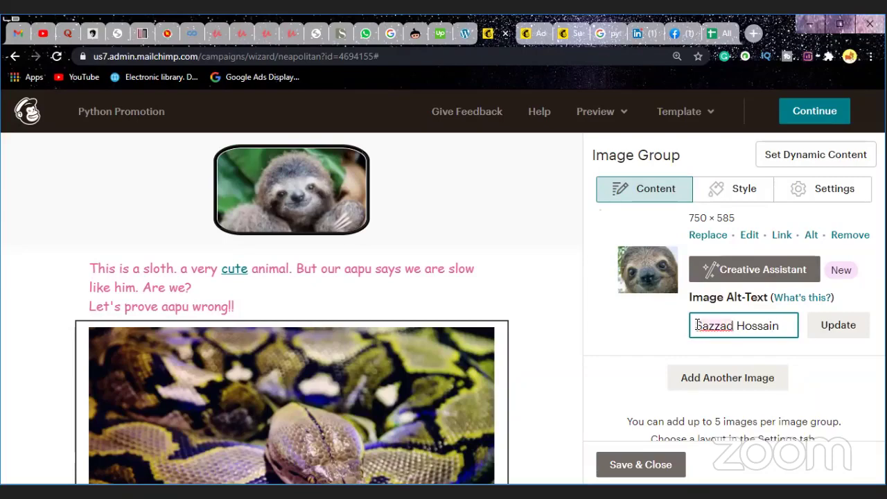
# Step: Link the sloth close-up image to the Facebook profile URL copied from sheet cell C9
pyautogui.click(782, 235)
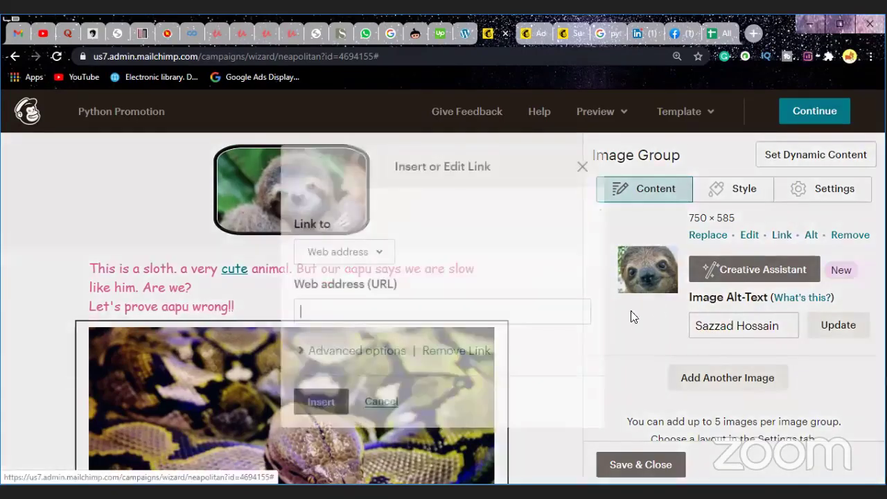
pyautogui.click(718, 33)
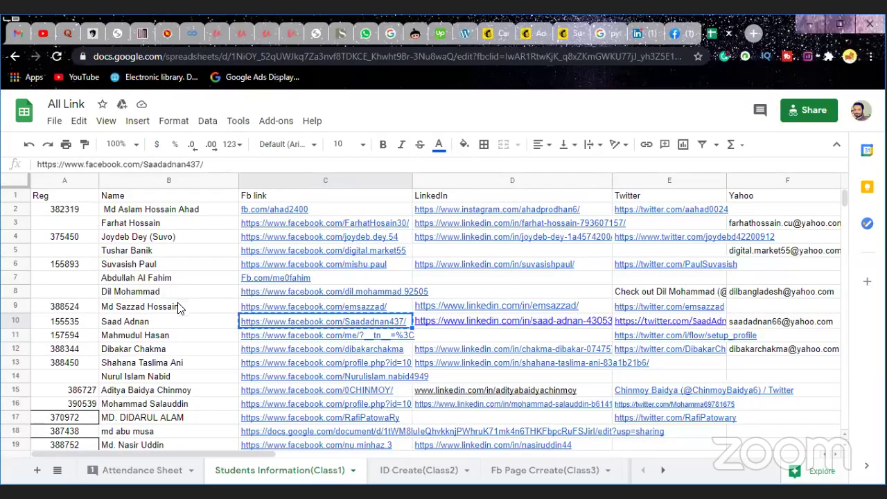
pyautogui.scroll(-1, 177, 321)
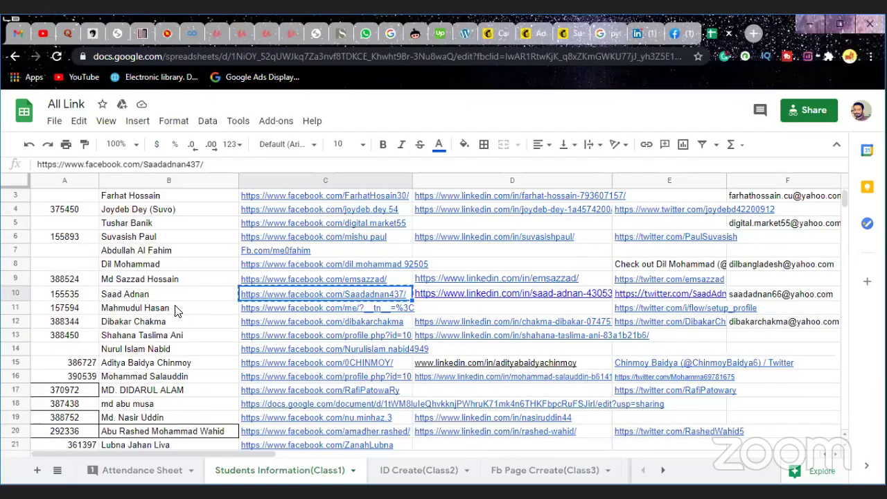
pyautogui.scroll(-1, 175, 309)
pyautogui.scroll(1, 176, 309)
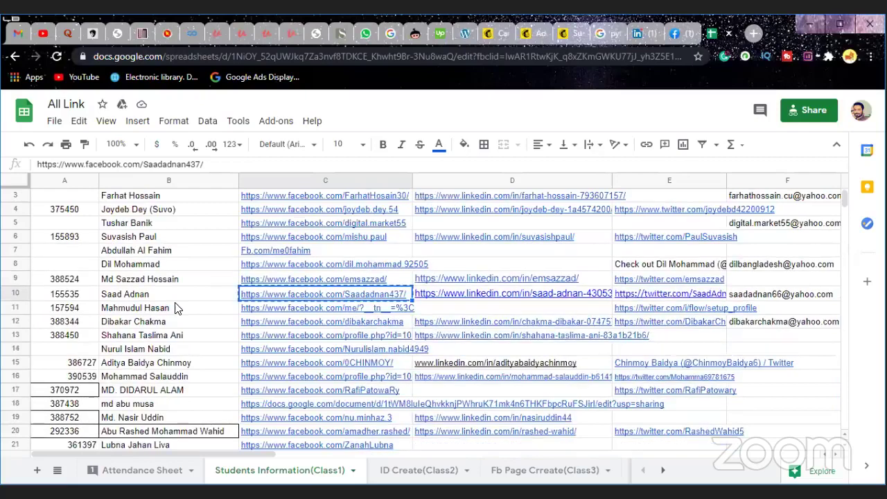
pyautogui.click(279, 280)
pyautogui.rightClick(280, 280)
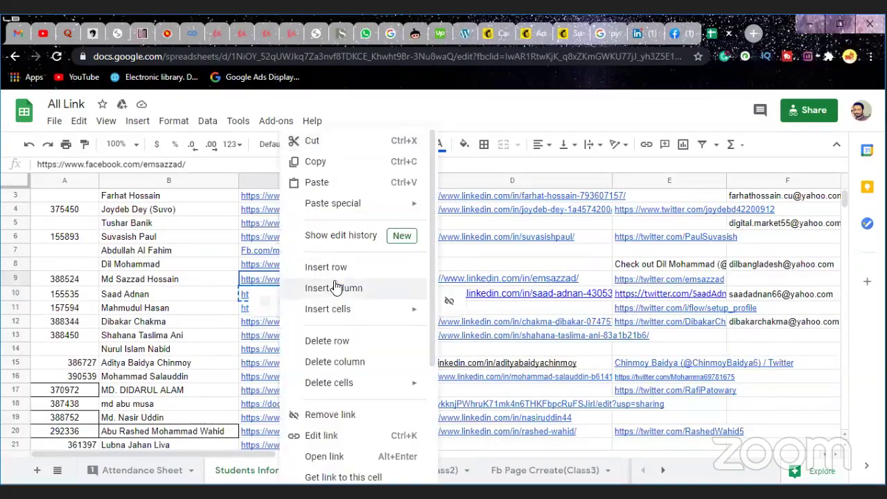
pyautogui.click(315, 161)
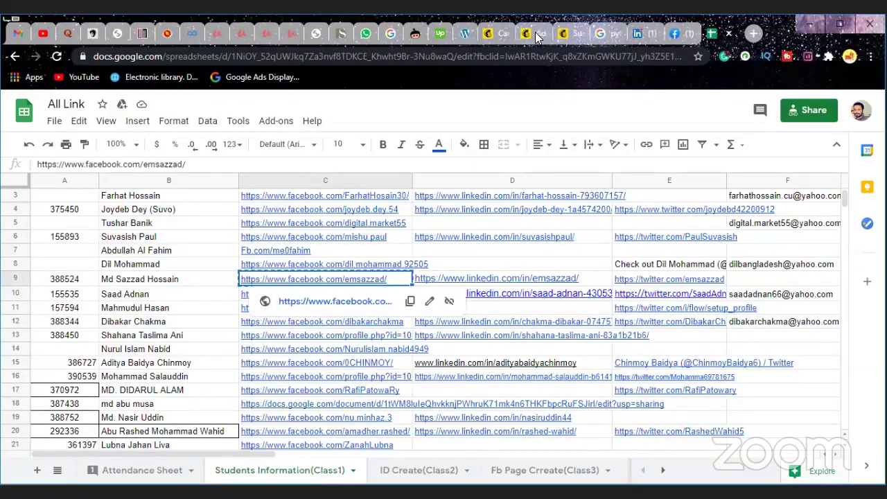
pyautogui.click(491, 34)
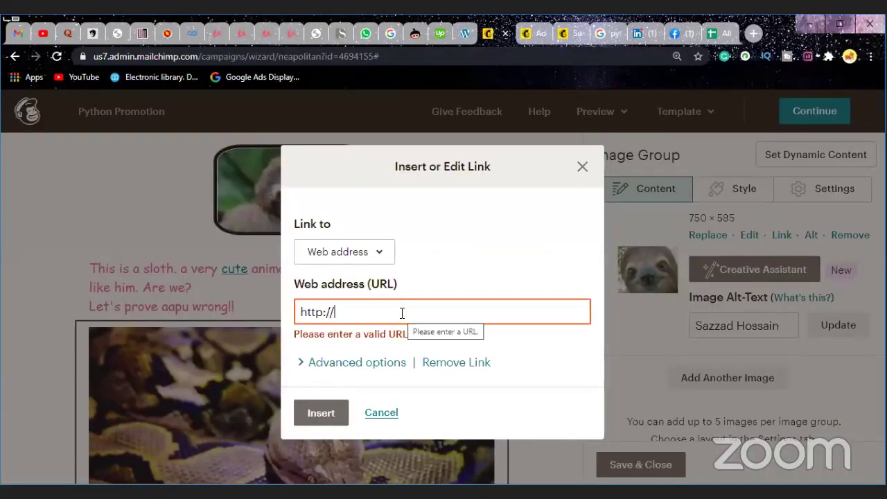
pyautogui.press('BackSpace')
pyautogui.press('BackSpace')
pyautogui.press('BackSpace')
pyautogui.press('BackSpace')
pyautogui.press('BackSpace')
pyautogui.press('BackSpace')
pyautogui.press('BackSpace')
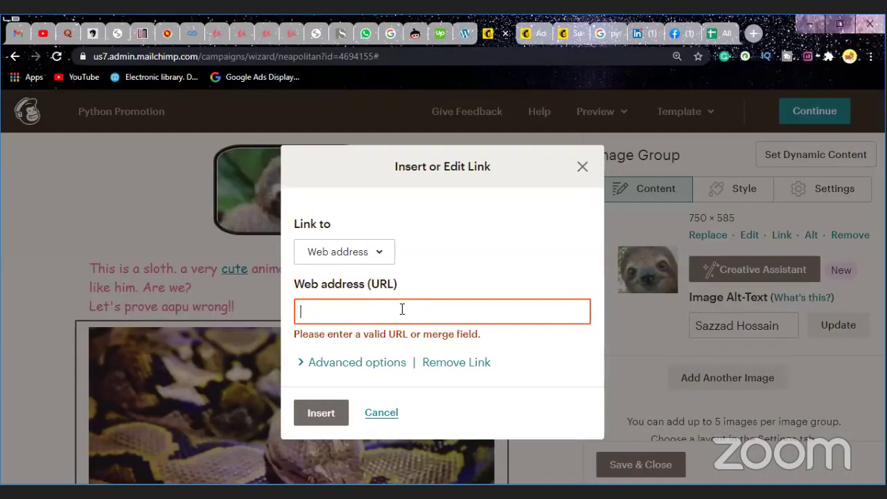
pyautogui.hotkey('ctrl', 'v')
pyautogui.click(320, 412)
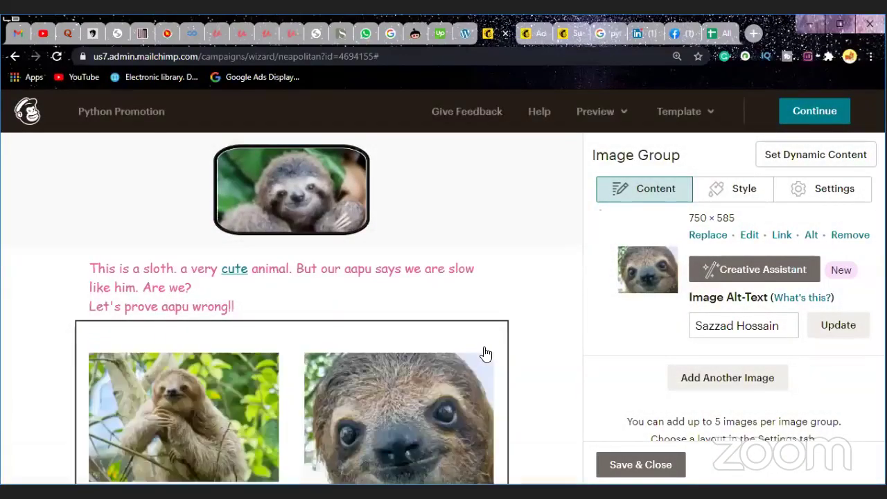
# Step: Add a fourth image, Sloth-header_tcm25-544723.jpg, and start entering a student's name as its alt text
pyautogui.scroll(-2, 524, 339)
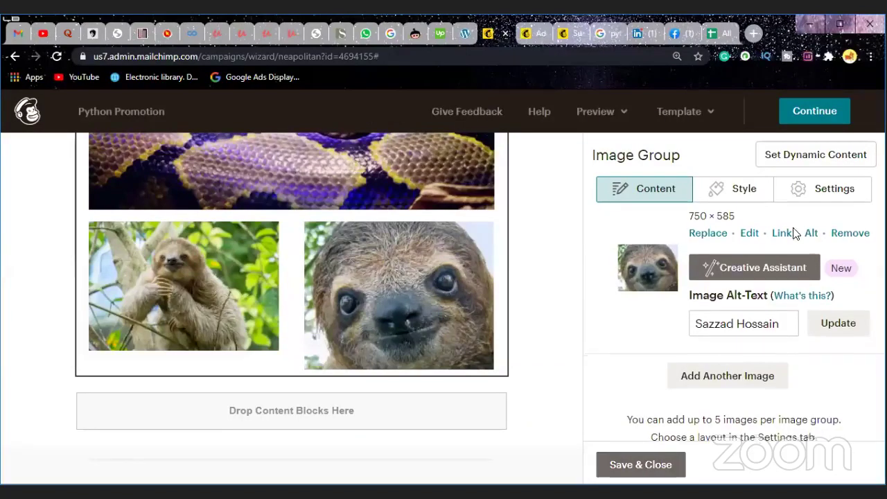
pyautogui.scroll(-1, 796, 359)
pyautogui.click(770, 358)
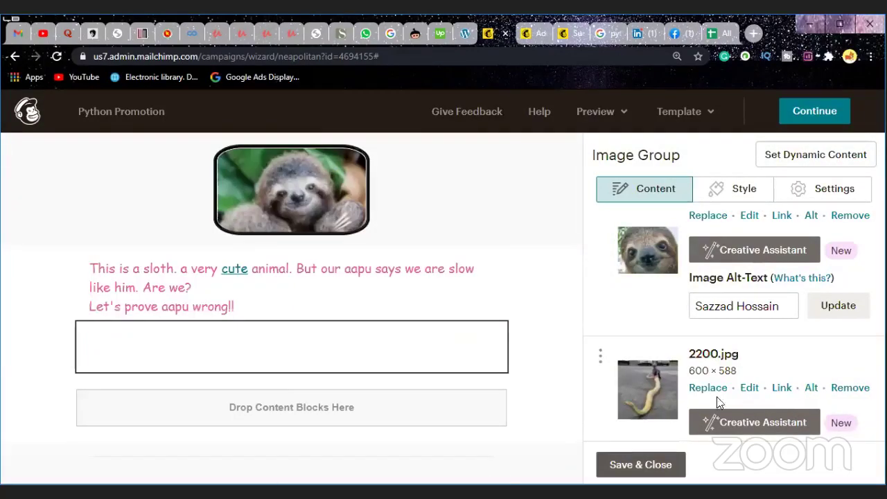
pyautogui.click(706, 389)
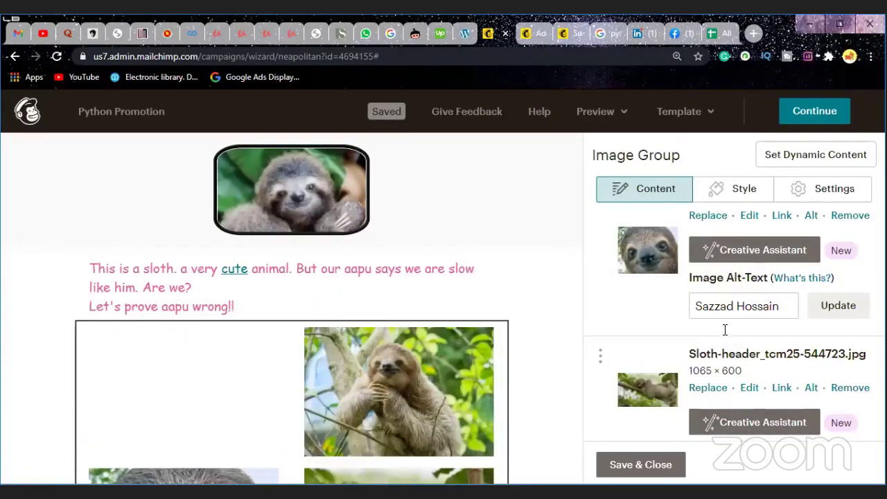
pyautogui.scroll(-2, 725, 330)
pyautogui.click(725, 329)
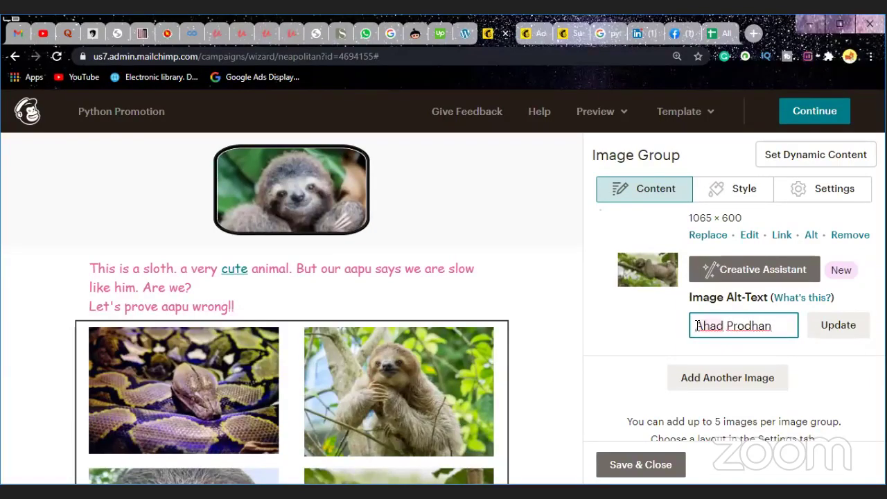
pyautogui.click(782, 236)
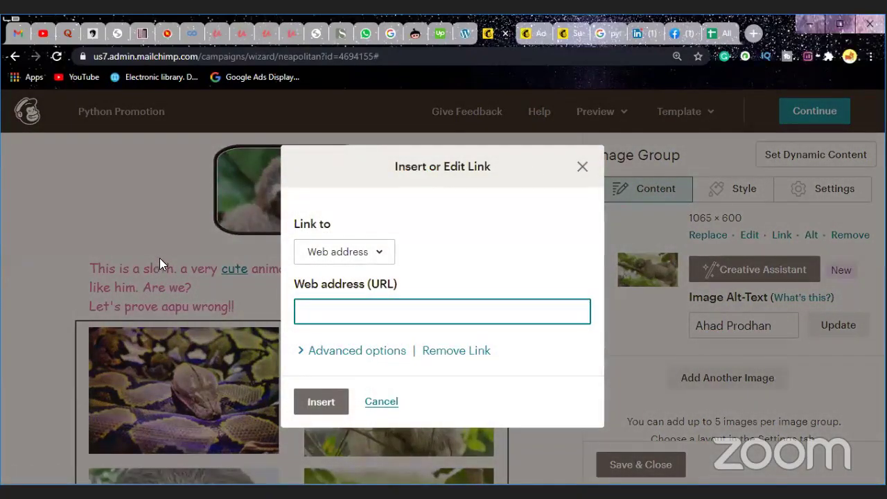
pyautogui.hotkey('ctrl', '9')
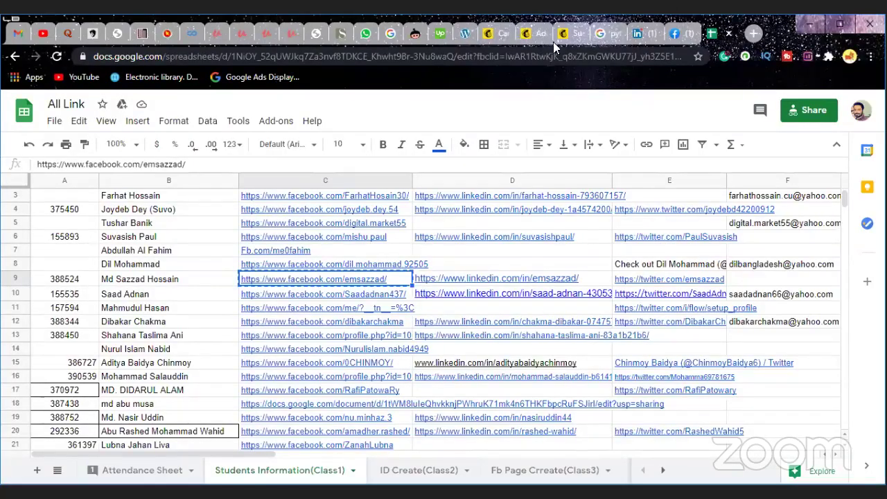
pyautogui.click(510, 36)
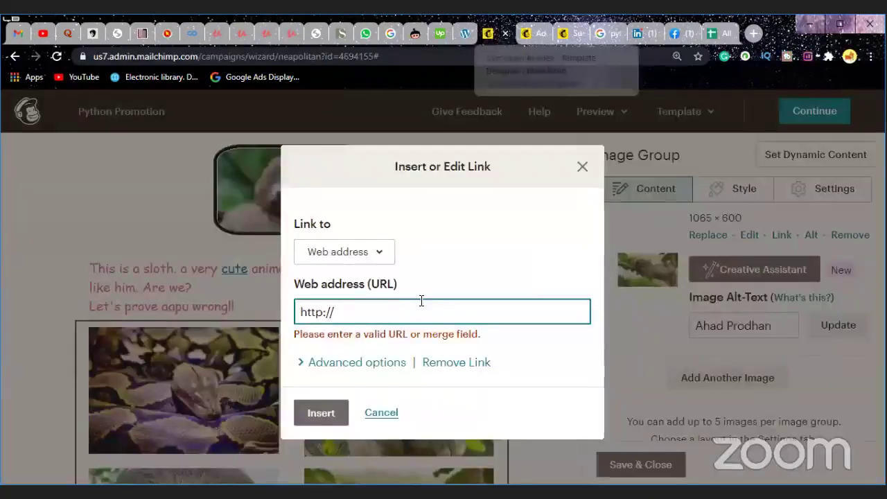
pyautogui.press('BackSpace')
pyautogui.press('BackSpace')
pyautogui.press('BackSpace')
pyautogui.press('BackSpace')
pyautogui.press('BackSpace')
pyautogui.press('BackSpace')
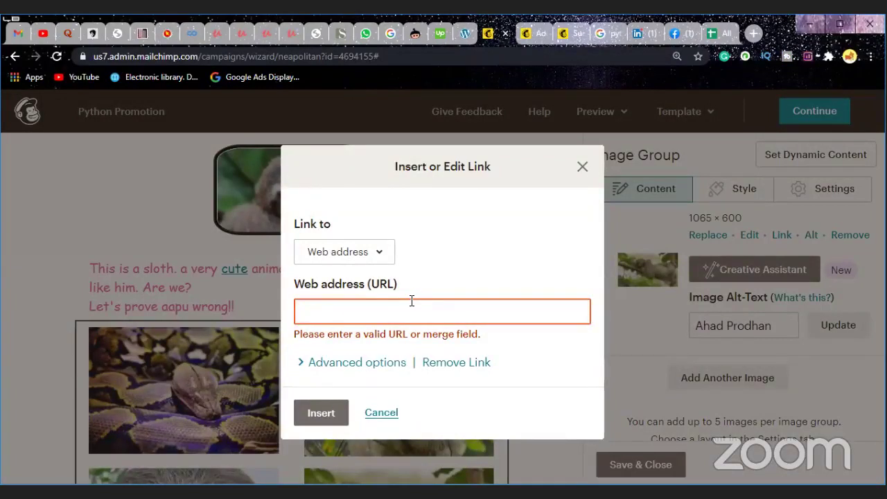
pyautogui.hotkey('ctrl', 'v')
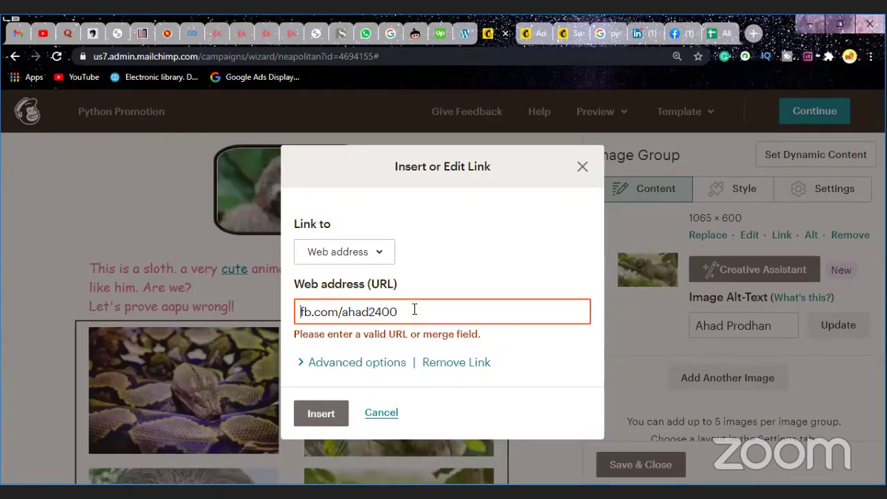
pyautogui.write('htt')
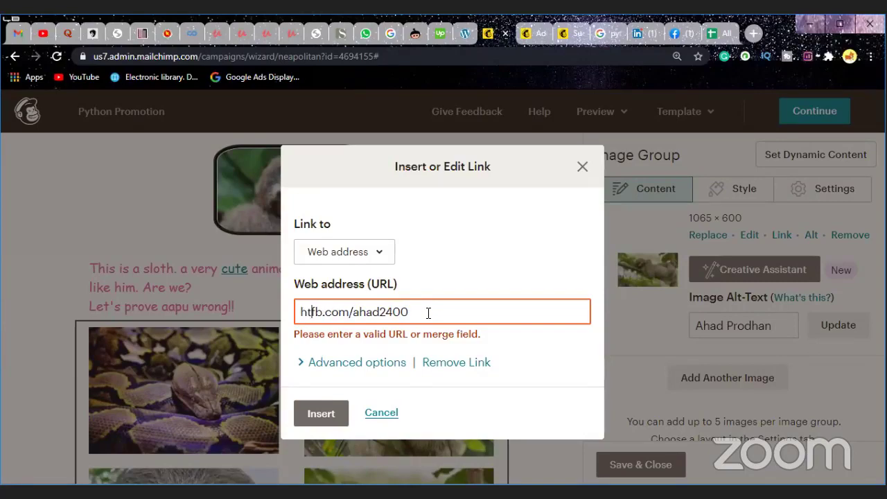
pyautogui.write('ps')
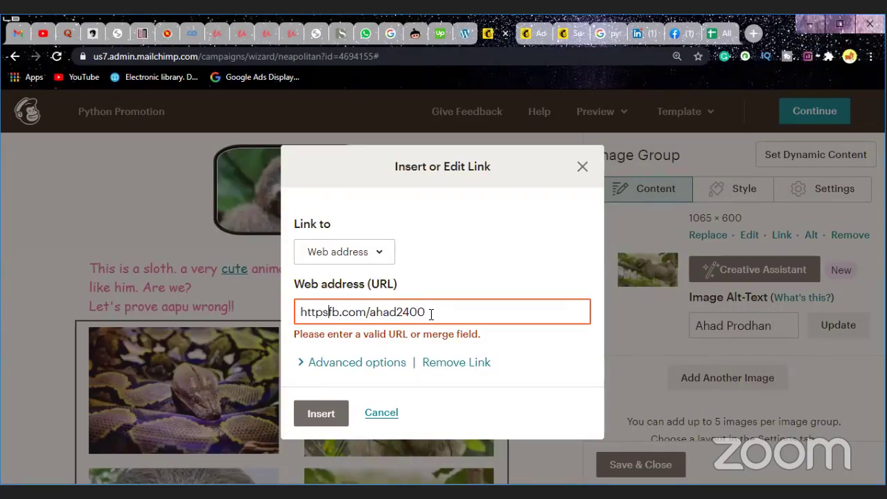
pyautogui.write('://')
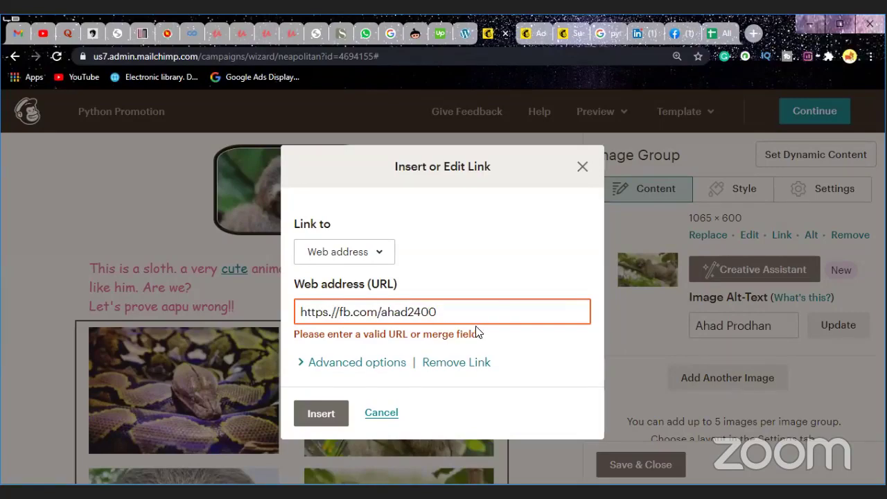
pyautogui.click(715, 35)
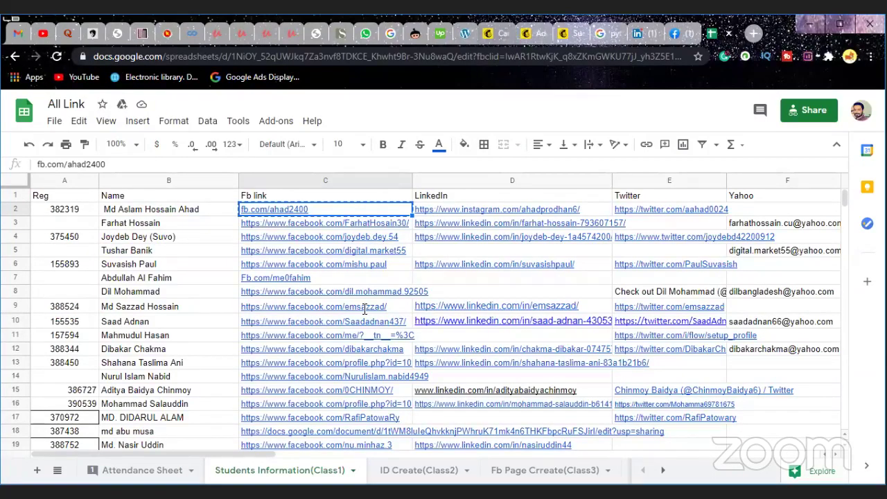
pyautogui.click(490, 33)
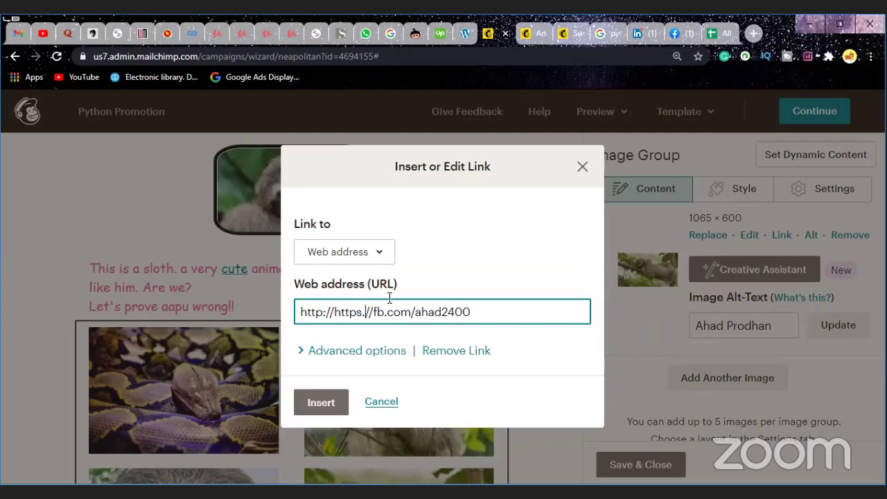
pyautogui.press('BackSpace')
pyautogui.press('BackSpace')
pyautogui.press('BackSpace')
pyautogui.press('BackSpace')
pyautogui.press('BackSpace')
pyautogui.press('BackSpace')
pyautogui.press('BackSpace')
pyautogui.press('BackSpace')
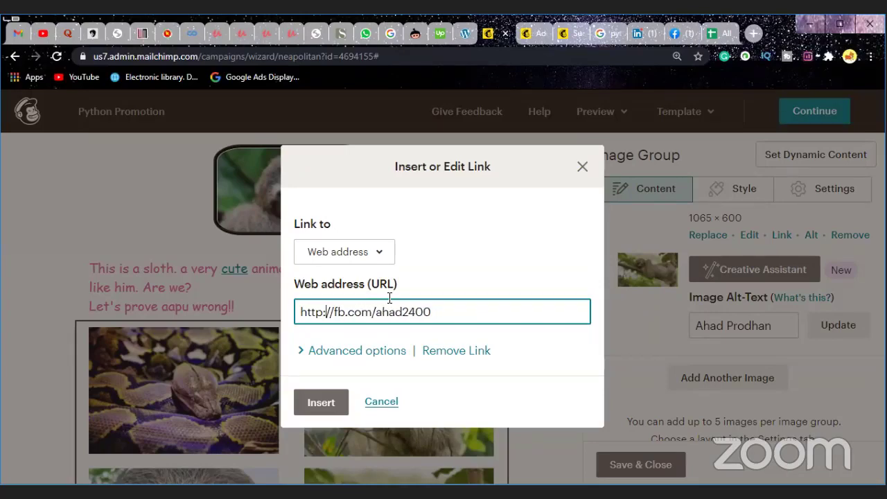
pyautogui.write('s')
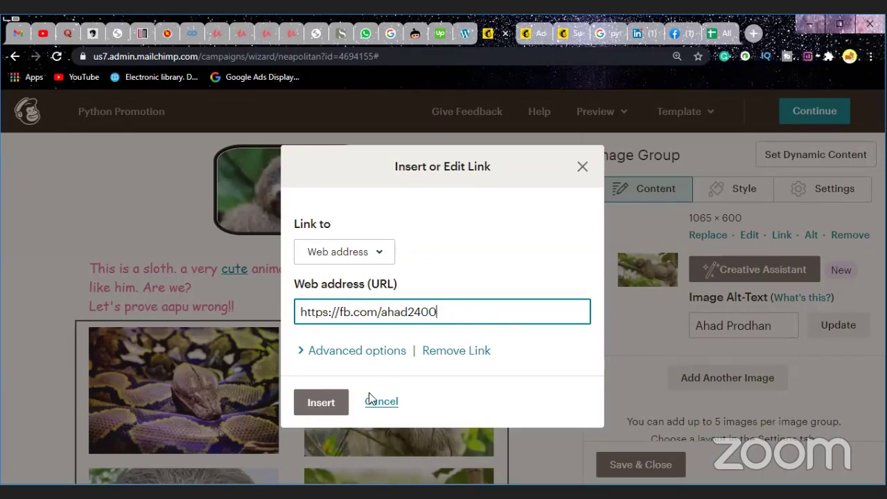
pyautogui.click(313, 403)
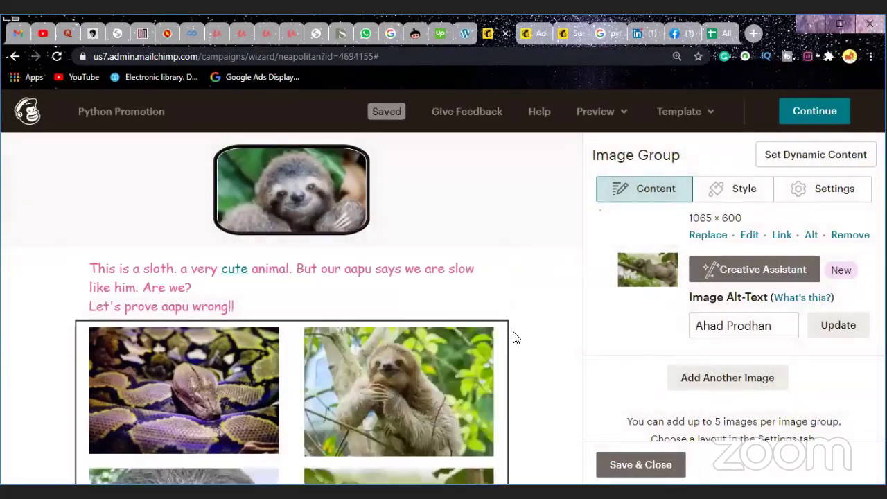
# Step: Save & Close the finished four-image group of the python and three sloths
pyautogui.scroll(-5, 515, 337)
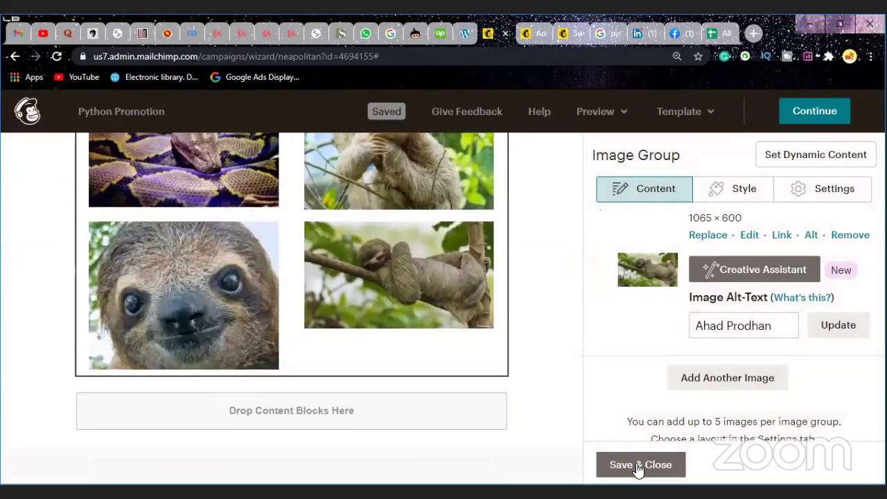
pyautogui.click(639, 467)
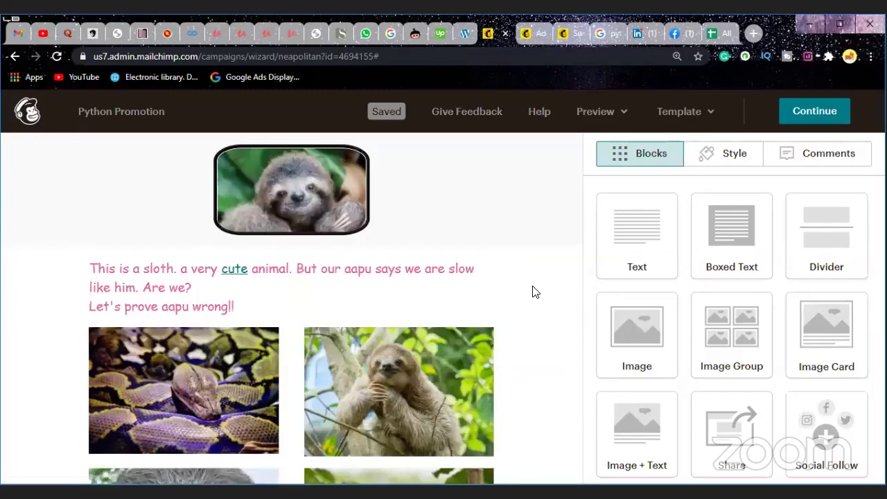
pyautogui.scroll(-2, 533, 291)
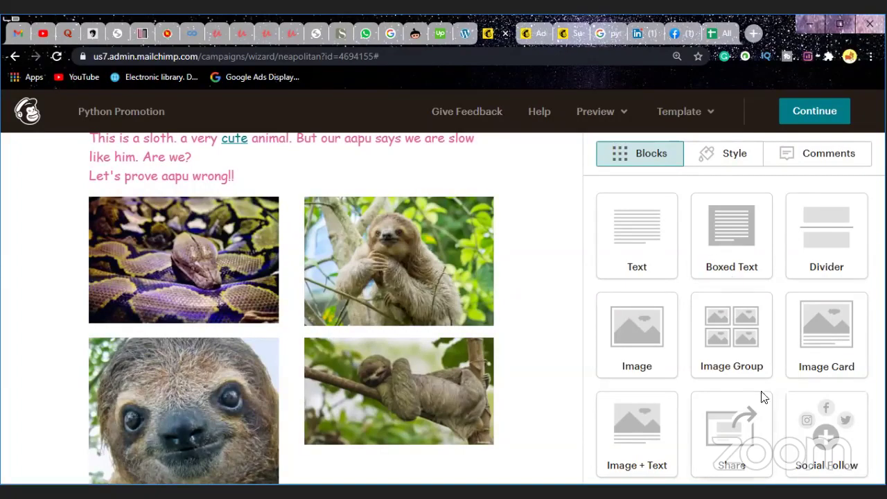
pyautogui.scroll(2, 486, 341)
pyautogui.scroll(-3, 489, 336)
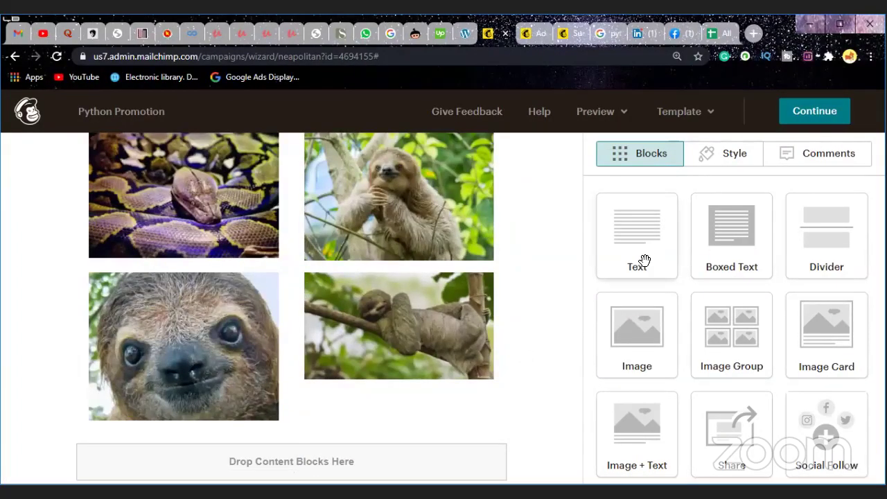
pyautogui.scroll(-2, 645, 260)
pyautogui.scroll(1, 653, 236)
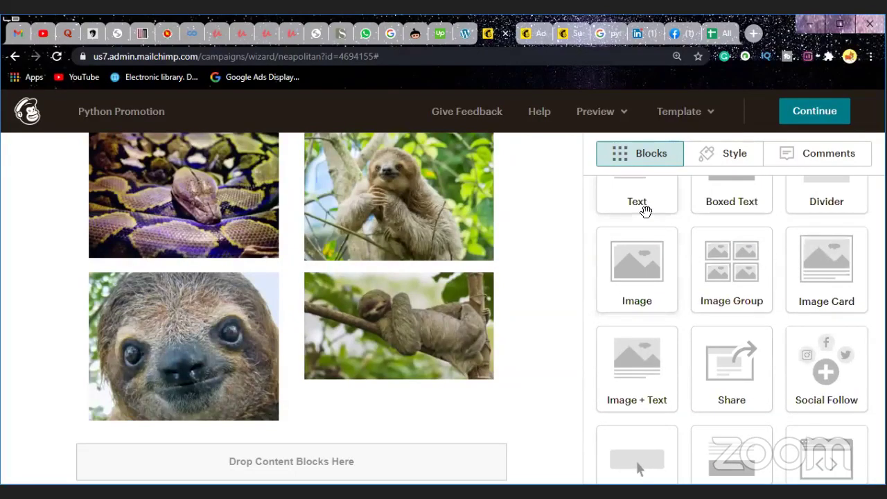
# Step: Drop a Text block below the image group, clear its placeholder text, and bring up the All Link sheet
pyautogui.moveTo(642, 206); pyautogui.dragTo(440, 450)
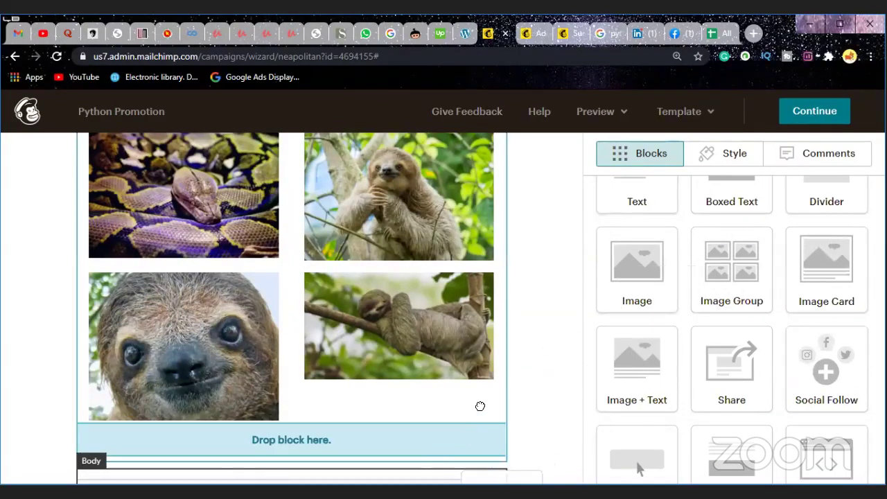
pyautogui.moveTo(480, 406); pyautogui.dragTo(508, 380)
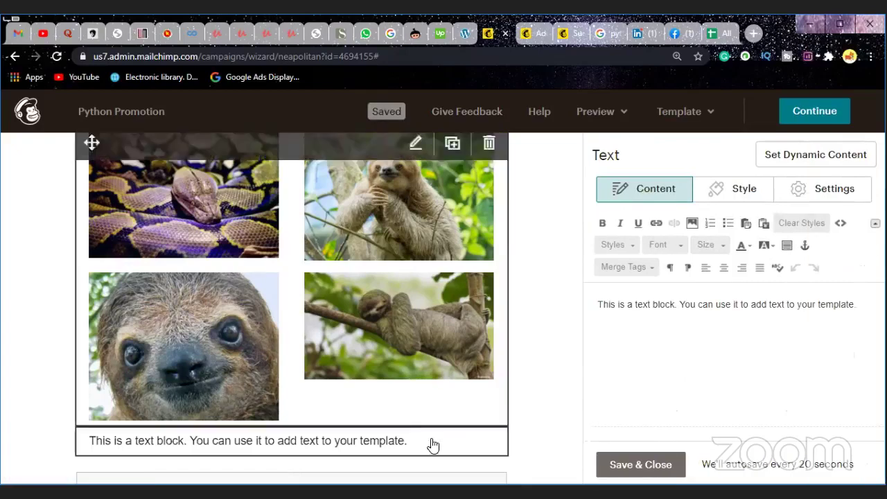
pyautogui.click(867, 302)
pyautogui.press('BackSpace')
pyautogui.press('BackSpace')
pyautogui.press('BackSpace')
pyautogui.press('BackSpace')
pyautogui.press('BackSpace')
pyautogui.press('BackSpace')
pyautogui.press('BackSpace')
pyautogui.press('BackSpace')
pyautogui.press('BackSpace')
pyautogui.press('BackSpace')
pyautogui.press('BackSpace')
pyautogui.press('BackSpace')
pyautogui.press('BackSpace')
pyautogui.press('BackSpace')
pyautogui.press('BackSpace')
pyautogui.press('BackSpace')
pyautogui.press('BackSpace')
pyautogui.press('BackSpace')
pyautogui.press('BackSpace')
pyautogui.press('BackSpace')
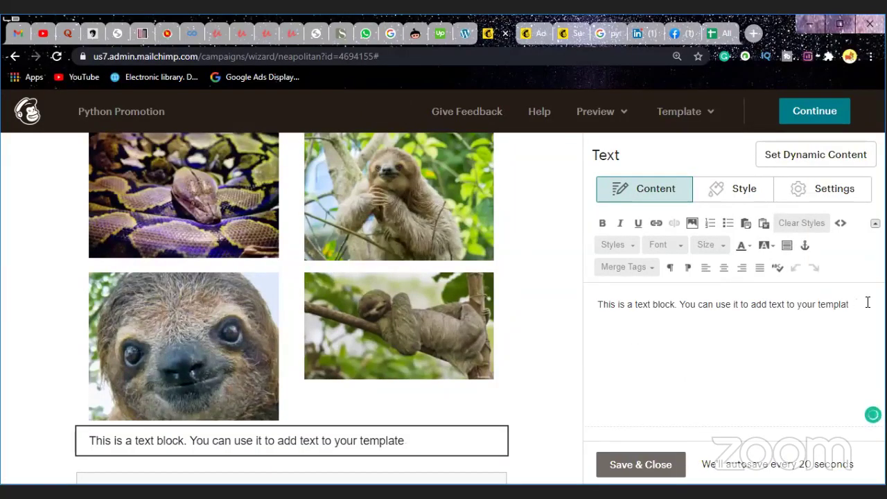
pyautogui.press('BackSpace')
pyautogui.press('BackSpace')
pyautogui.press('BackSpace')
pyautogui.press('BackSpace')
pyautogui.press('BackSpace')
pyautogui.press('BackSpace')
pyautogui.press('BackSpace')
pyautogui.press('BackSpace')
pyautogui.press('BackSpace')
pyautogui.press('BackSpace')
pyautogui.press('BackSpace')
pyautogui.press('BackSpace')
pyautogui.press('BackSpace')
pyautogui.press('BackSpace')
pyautogui.press('BackSpace')
pyautogui.press('BackSpace')
pyautogui.press('BackSpace')
pyautogui.press('BackSpace')
pyautogui.press('BackSpace')
pyautogui.press('BackSpace')
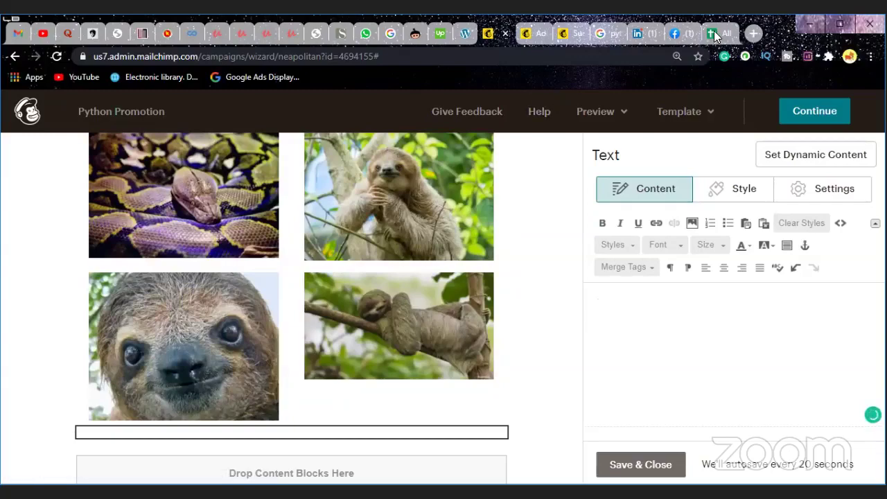
pyautogui.hotkey('ctrl', '9')
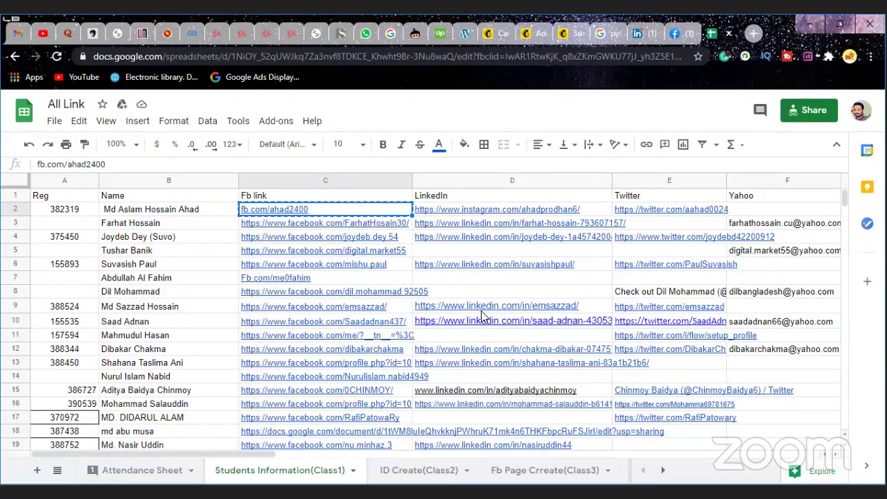
# Step: Open the row 9 Facebook profile from cell C9, look over its bio, and close it
pyautogui.click(342, 311)
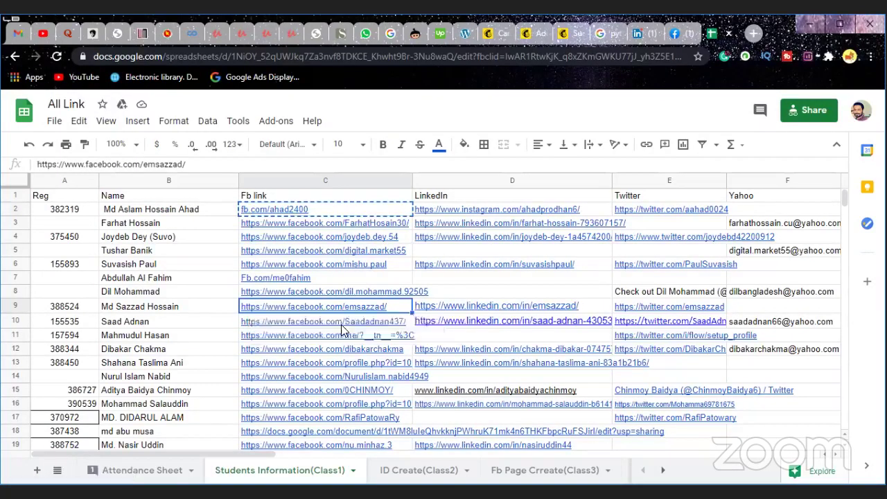
pyautogui.click(341, 325)
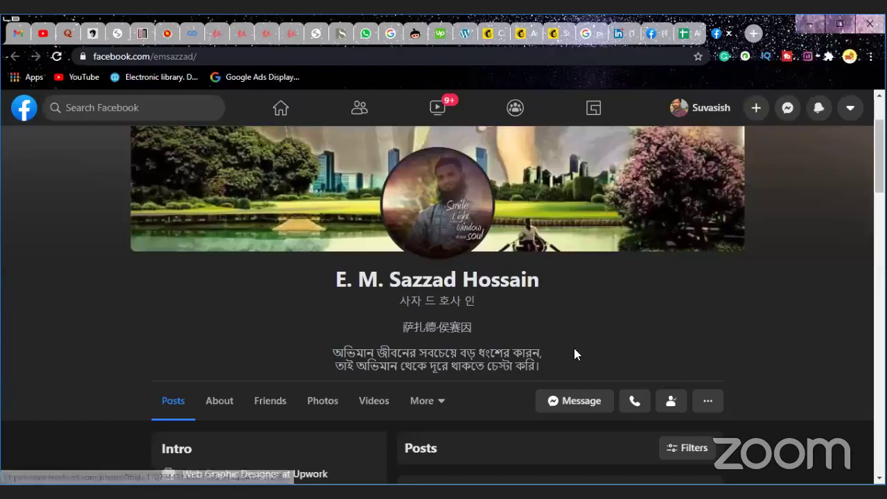
pyautogui.moveTo(557, 361); pyautogui.dragTo(322, 347)
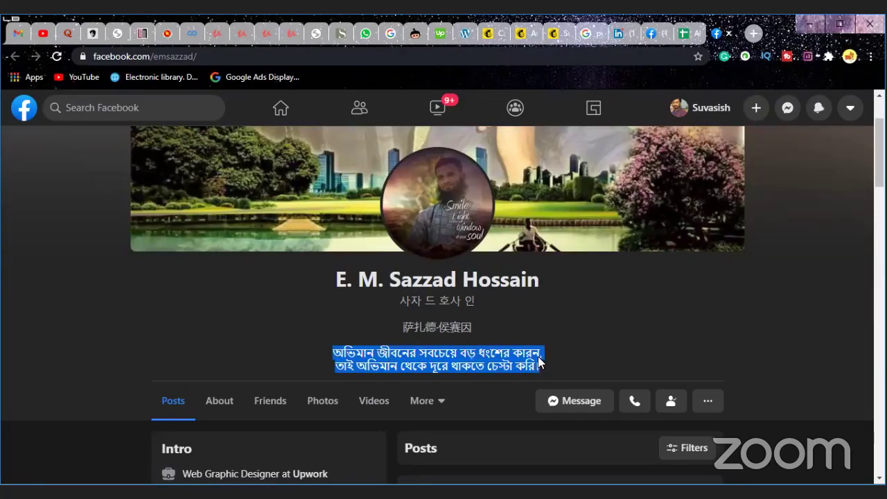
pyautogui.click(562, 359)
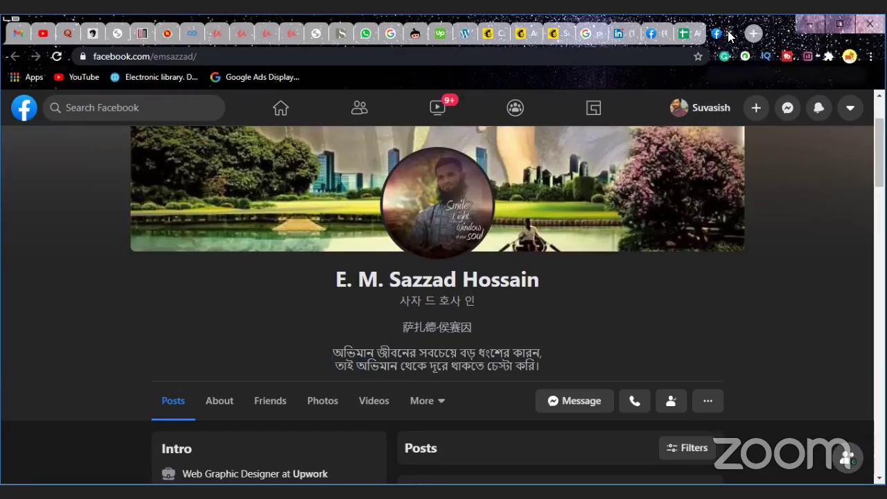
pyautogui.click(729, 33)
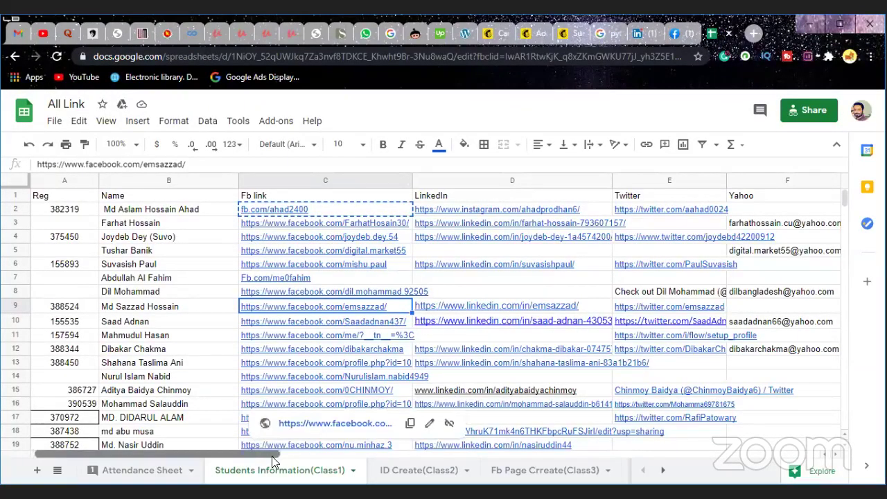
pyautogui.moveTo(271, 456); pyautogui.dragTo(308, 462)
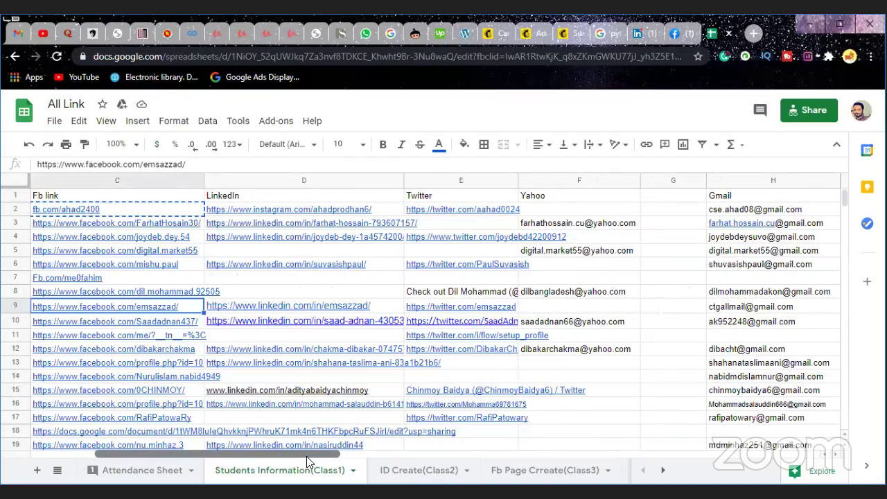
# Step: Try the D9 LinkedIn link, close the unavailable profile, and switch to the other LinkedIn tab
pyautogui.click(321, 309)
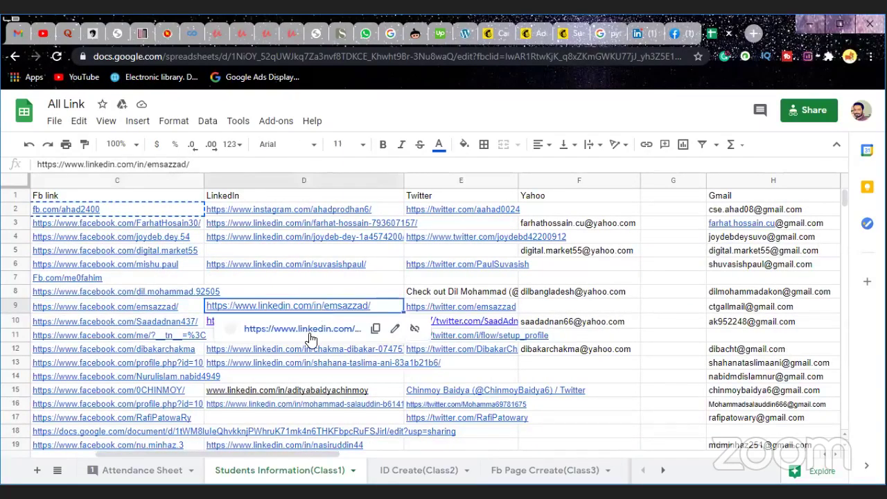
pyautogui.click(309, 335)
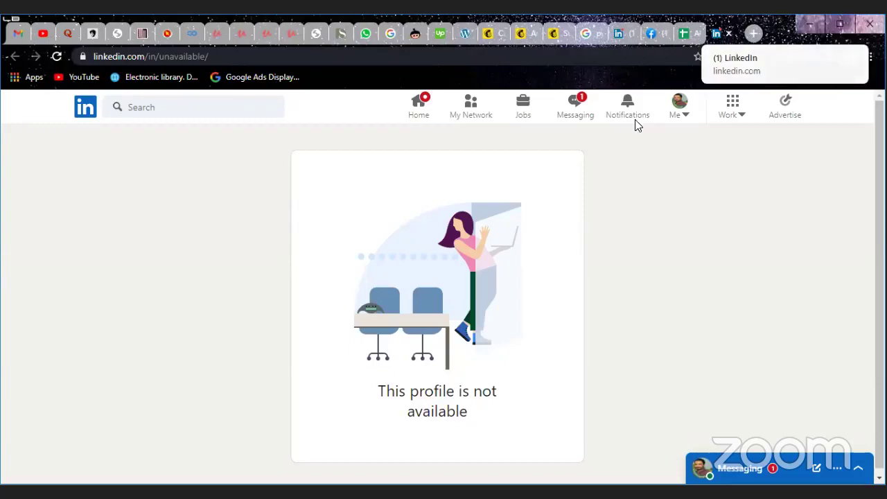
pyautogui.click(729, 34)
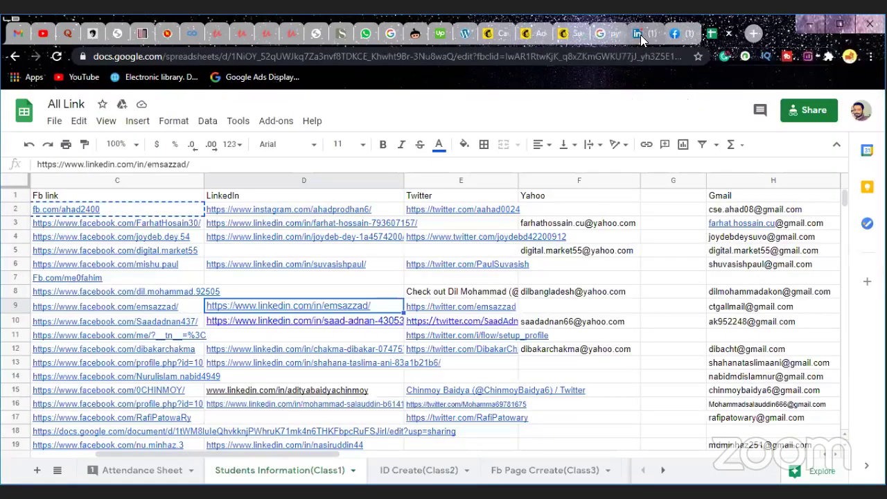
pyautogui.click(640, 34)
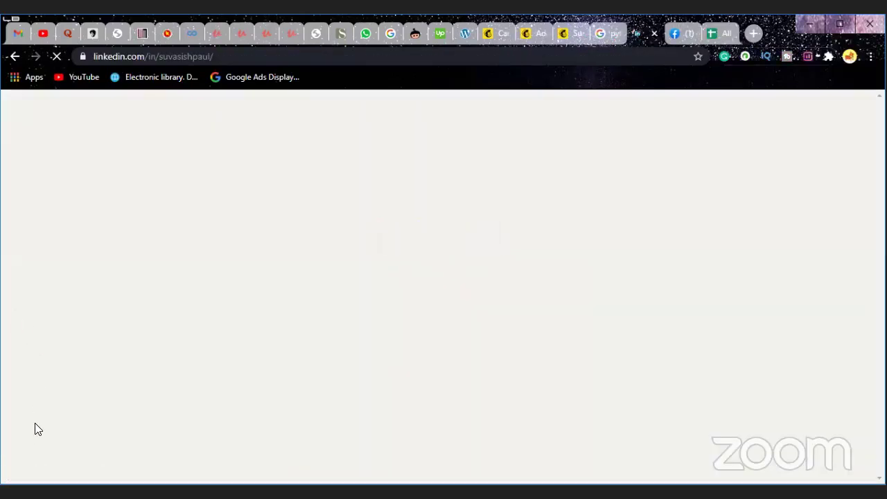
# Step: Scroll through the LinkedIn profile, then go to My Network with its 10 pending invitations
pyautogui.scroll(-2, 142, 390)
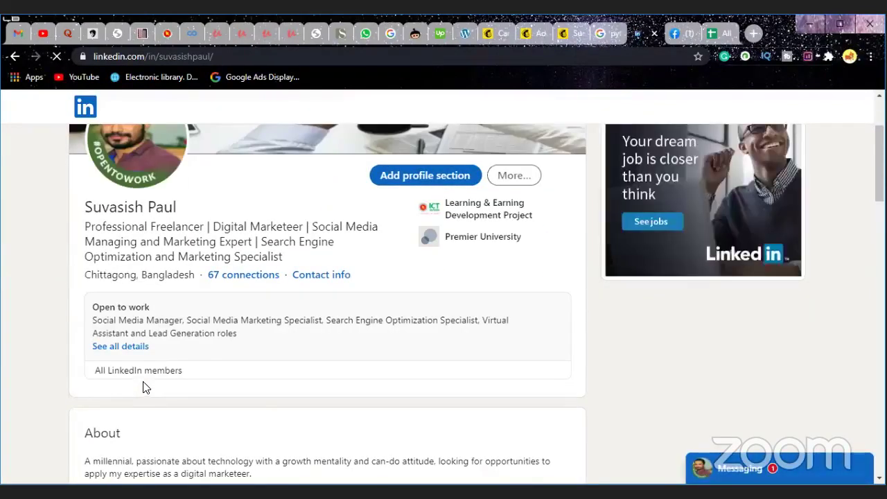
pyautogui.scroll(-2, 144, 388)
pyautogui.scroll(-2, 143, 375)
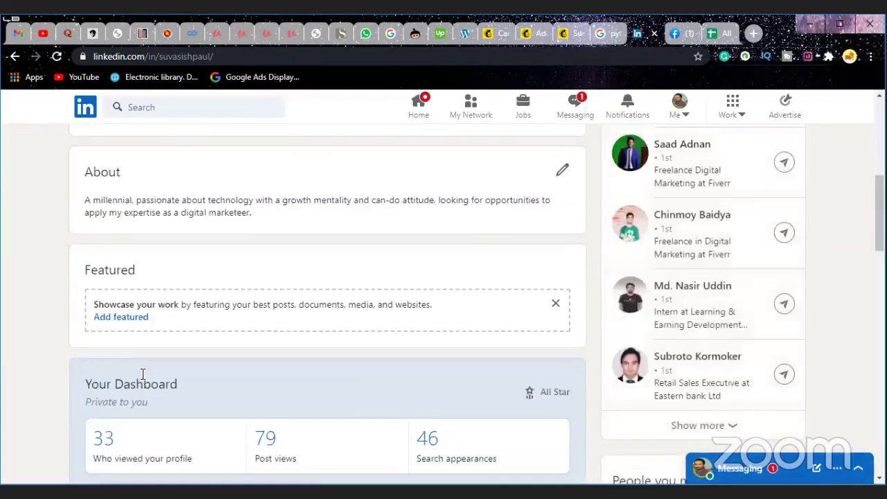
pyautogui.scroll(5, 159, 367)
pyautogui.scroll(-6, 182, 357)
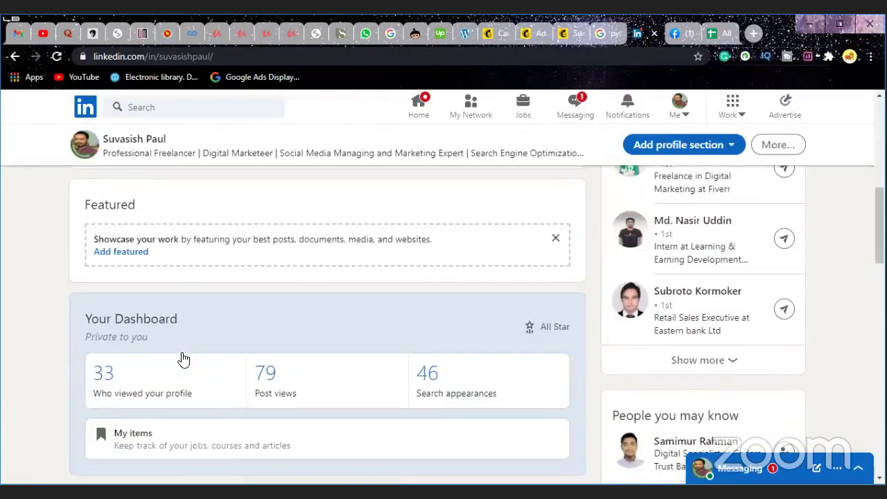
pyautogui.scroll(-9, 174, 372)
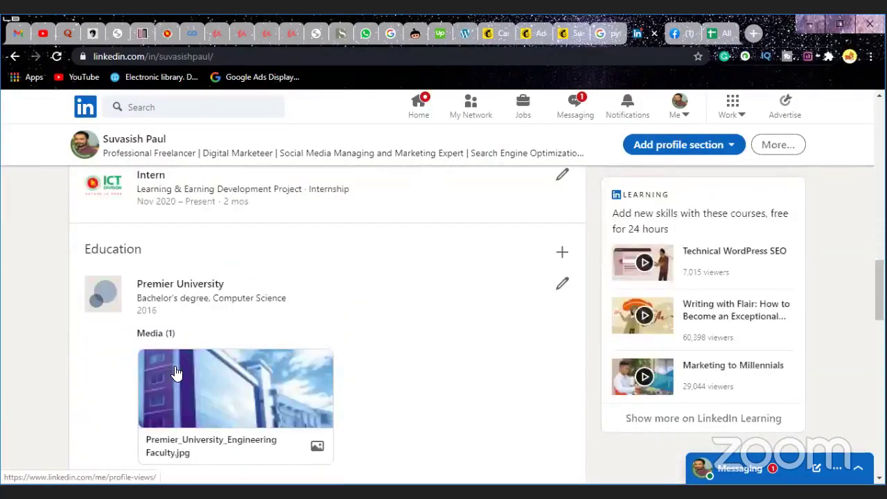
pyautogui.scroll(-6, 175, 371)
pyautogui.scroll(6, 176, 353)
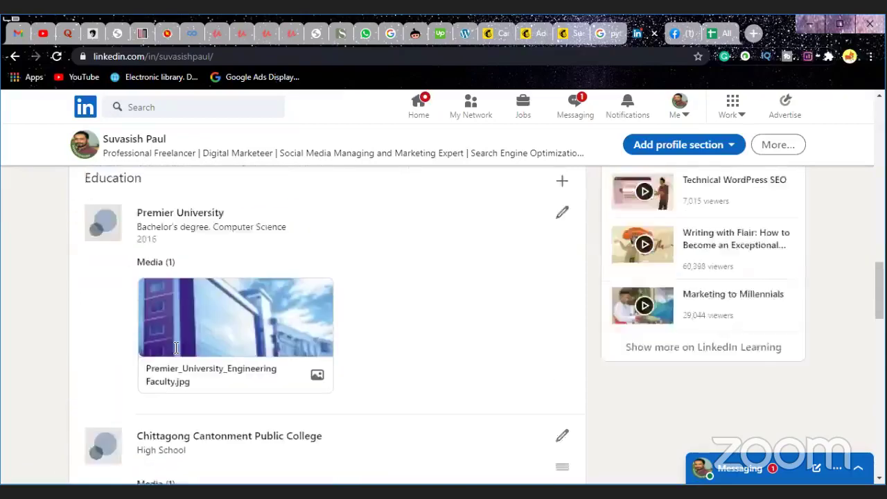
pyautogui.scroll(10, 176, 349)
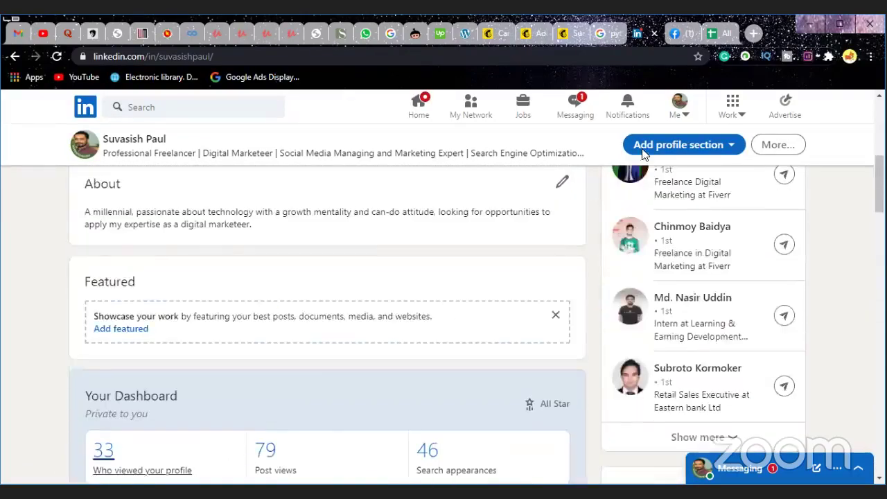
pyautogui.scroll(5, 642, 154)
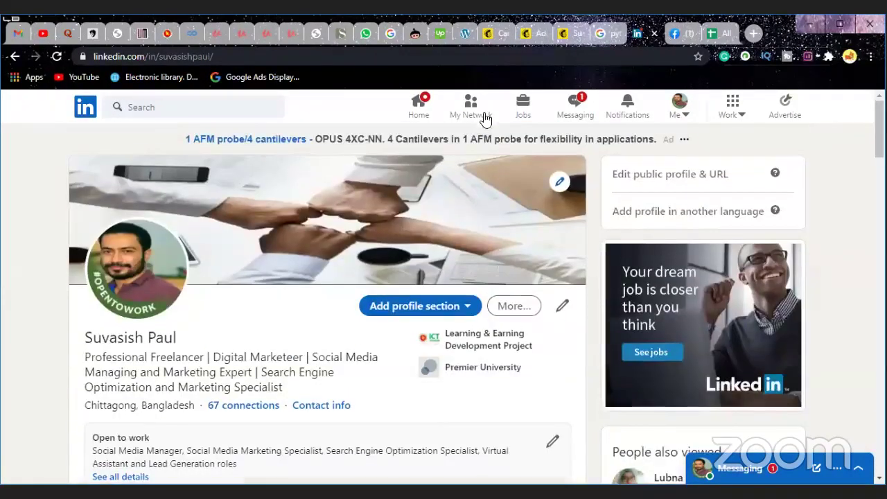
pyautogui.click(485, 120)
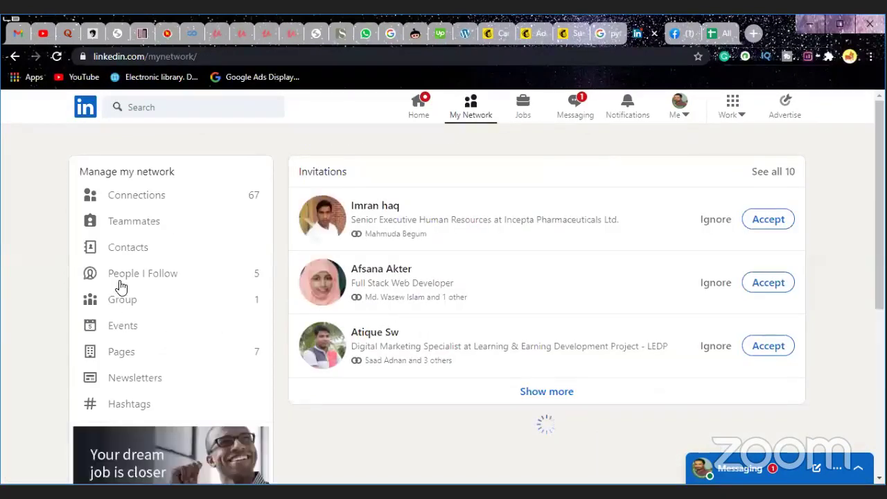
# Step: Open the Connections list and open a connection's LinkedIn profile
pyautogui.click(157, 196)
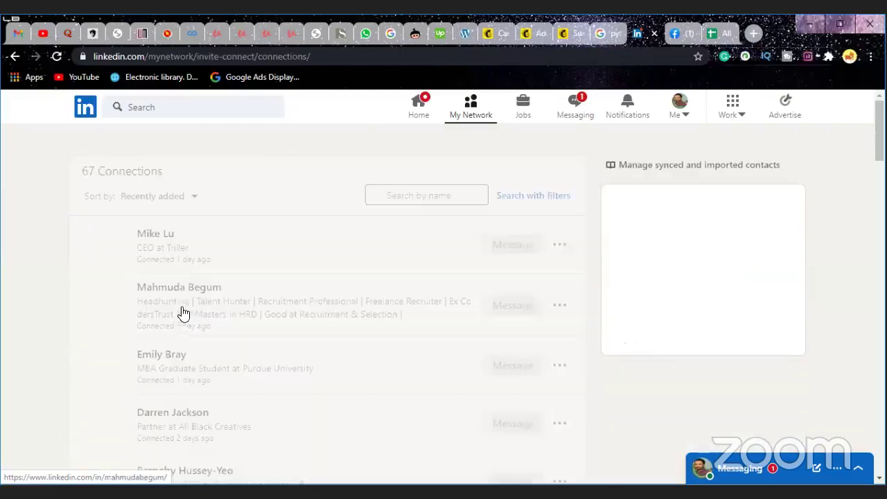
pyautogui.scroll(-9, 273, 314)
pyautogui.scroll(-10, 274, 321)
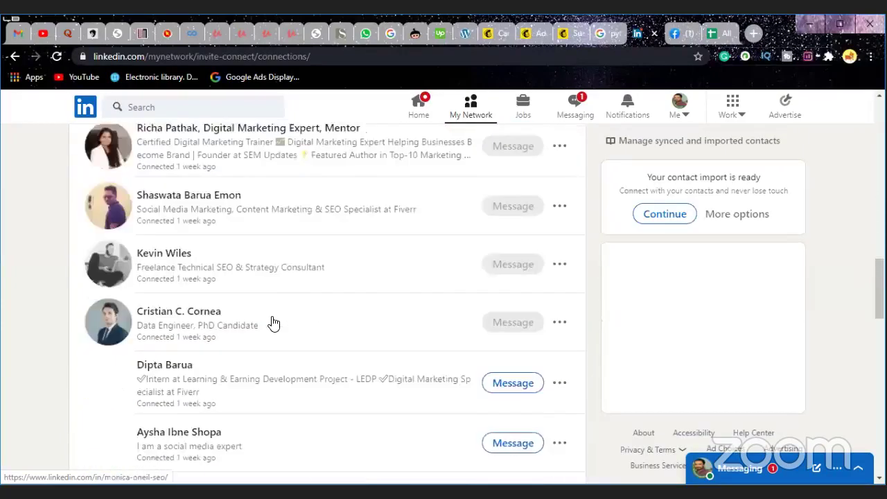
pyautogui.scroll(-2, 274, 322)
pyautogui.scroll(-8, 274, 322)
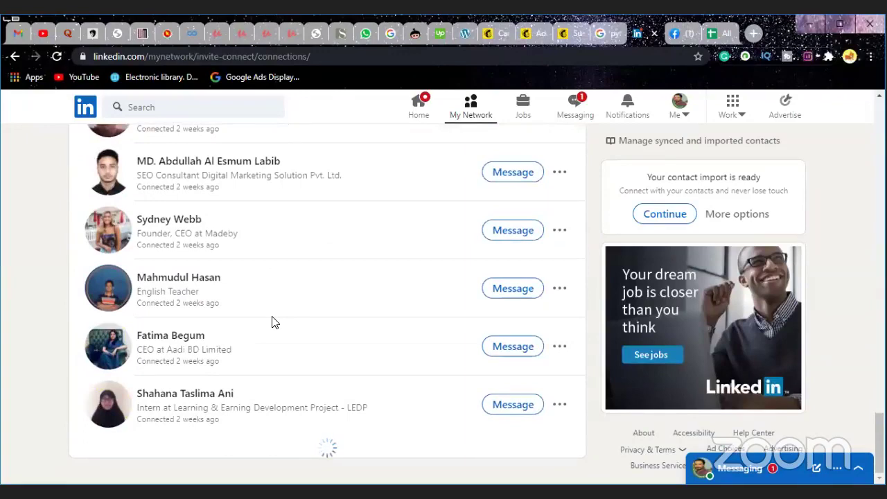
pyautogui.scroll(-4, 273, 322)
pyautogui.scroll(-3, 274, 322)
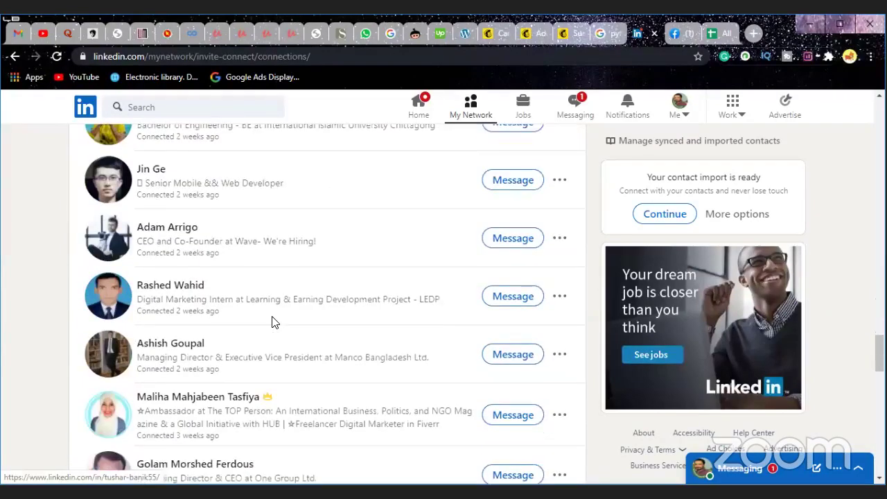
pyautogui.scroll(-13, 238, 331)
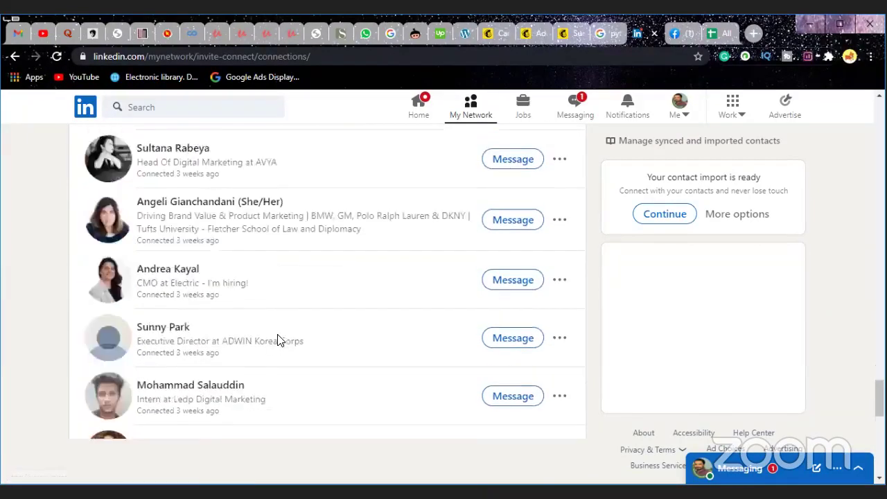
pyautogui.scroll(-3, 277, 339)
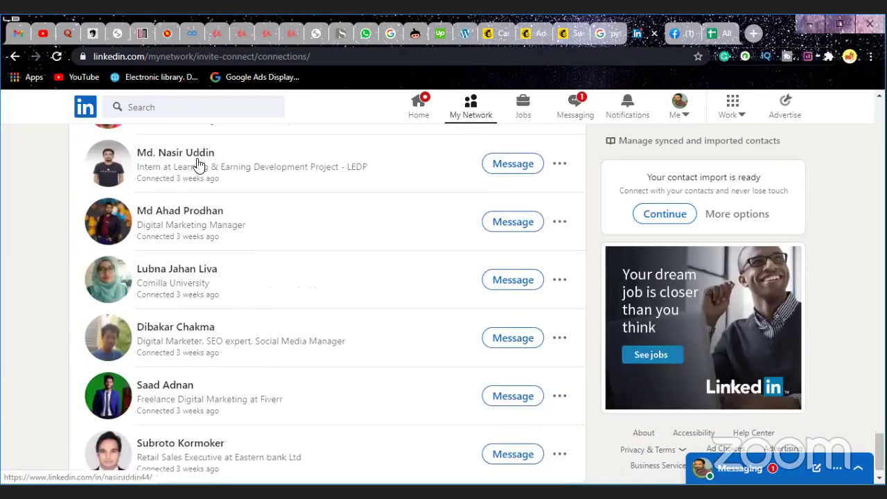
pyautogui.scroll(1, 188, 295)
pyautogui.scroll(7, 188, 295)
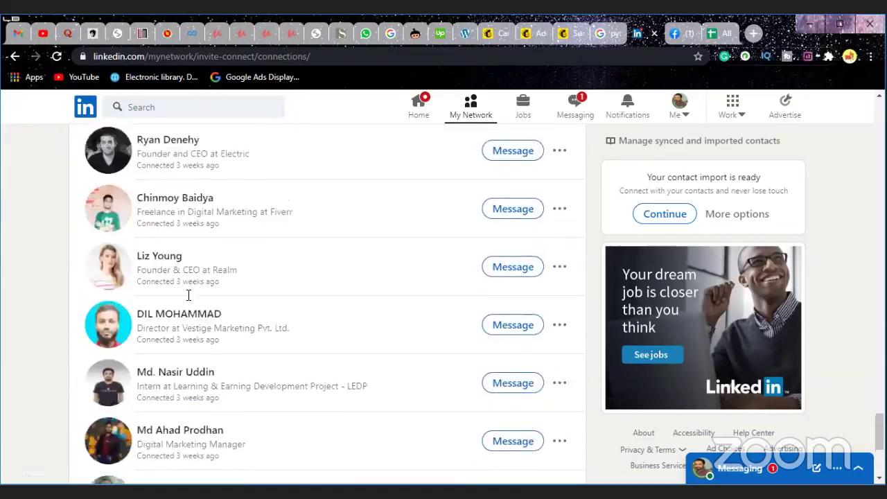
pyautogui.scroll(2, 188, 300)
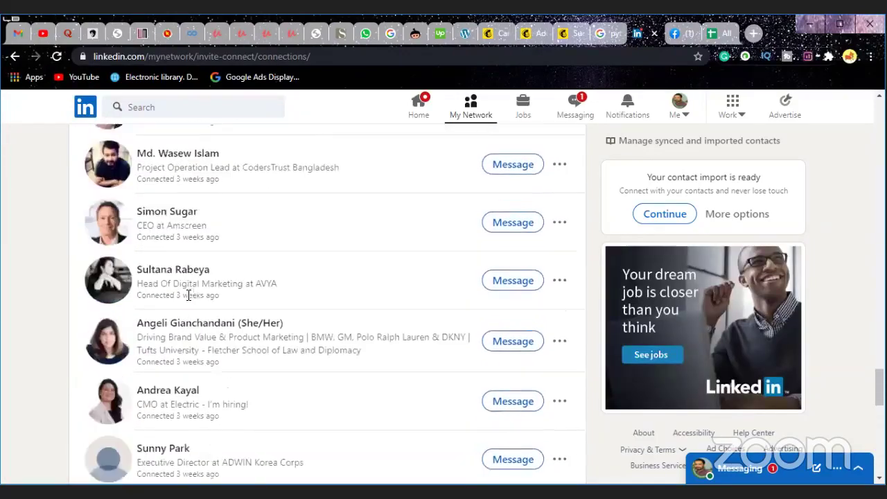
pyautogui.scroll(-5, 188, 300)
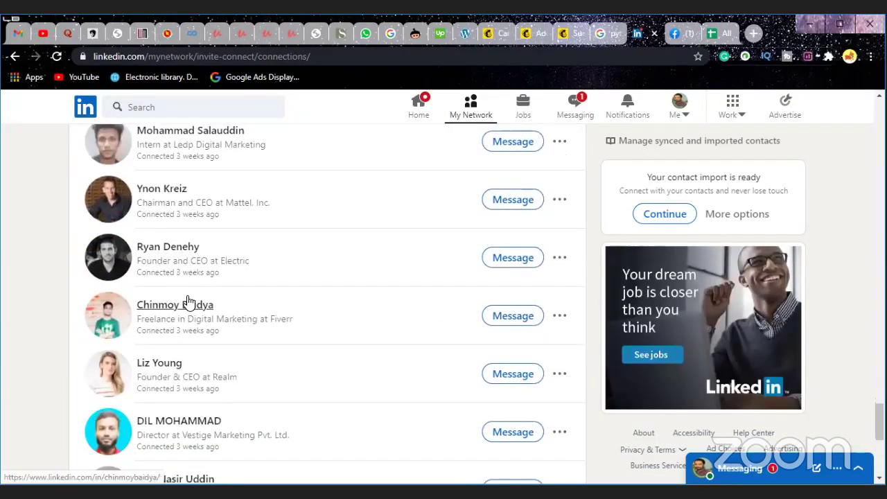
pyautogui.scroll(-5, 190, 278)
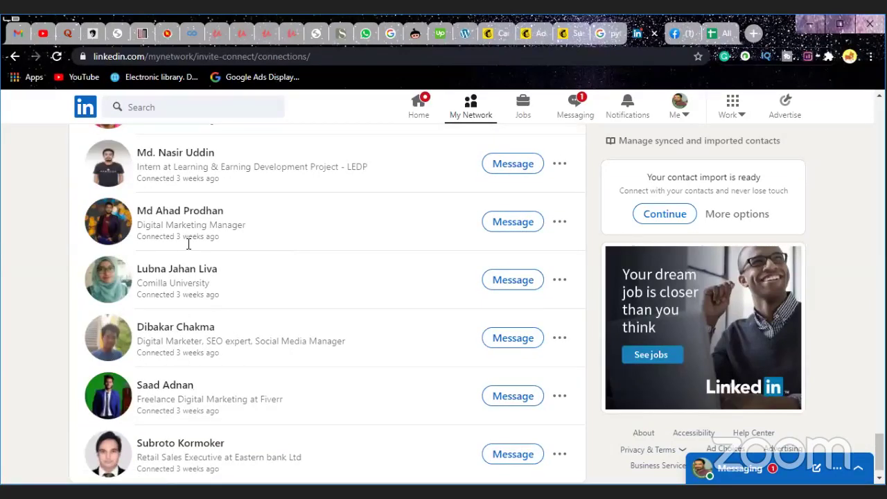
pyautogui.scroll(2, 189, 244)
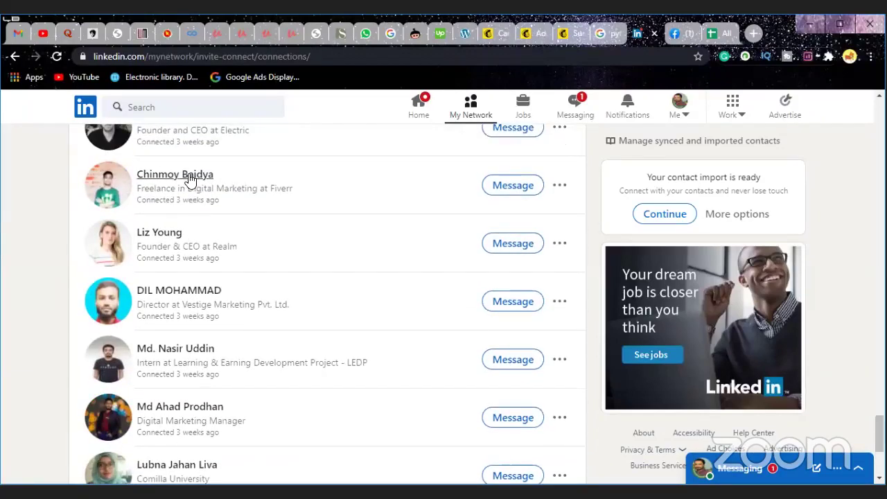
pyautogui.click(187, 175)
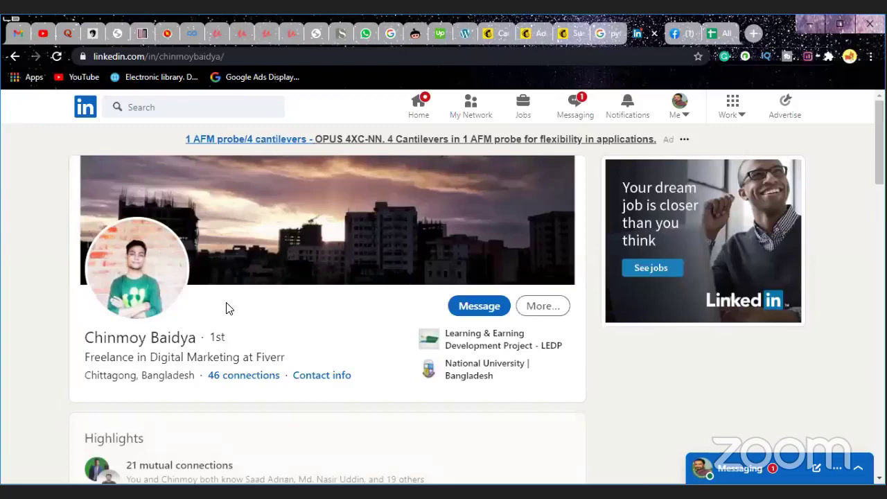
# Step: Copy the connection's About paragraph and return to the Mailchimp editor
pyautogui.scroll(-3, 228, 309)
pyautogui.moveTo(301, 390); pyautogui.dragTo(75, 381)
pyautogui.rightClick(140, 377)
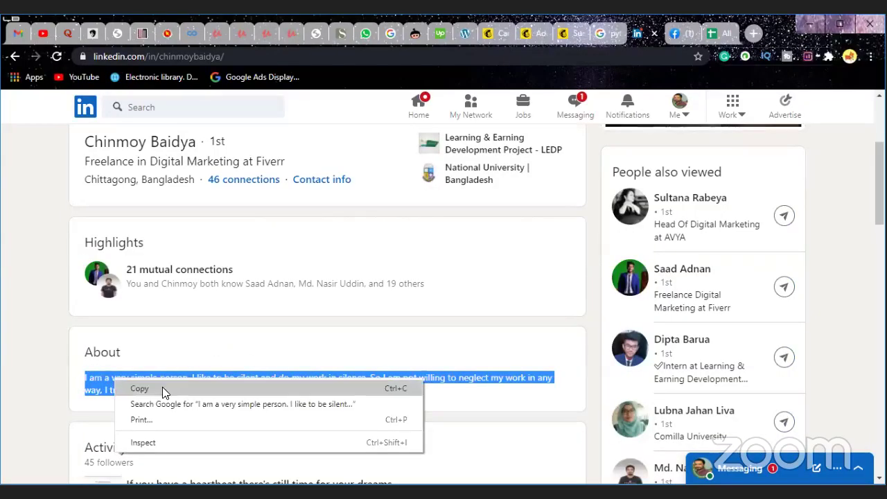
pyautogui.click(161, 389)
pyautogui.click(489, 38)
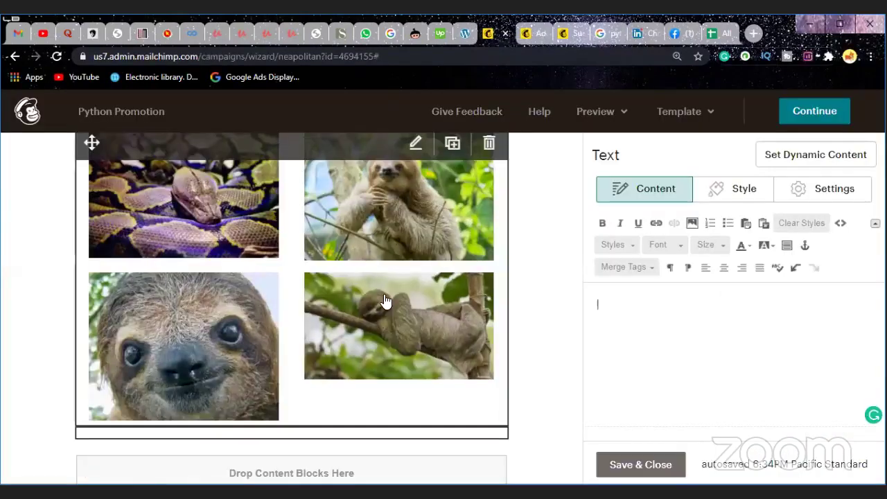
# Step: Paste the bio paragraph beginning 'I am a very simple person.' into the empty text block and save it
pyautogui.scroll(-1, 222, 388)
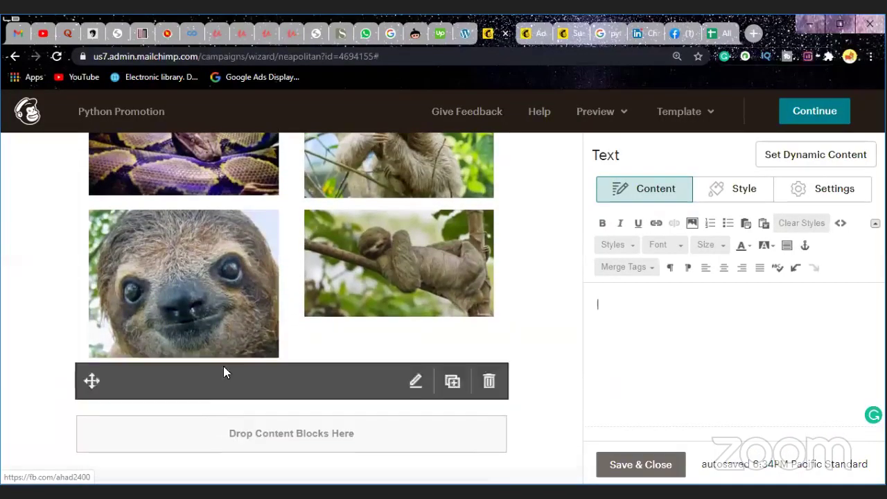
pyautogui.click(639, 306)
pyautogui.write('I am a very simple person. I like to be silent and do my work in silence. So I am not willing to neglect my work in any way, I try my best to fulfill it whenever I get a chance.')
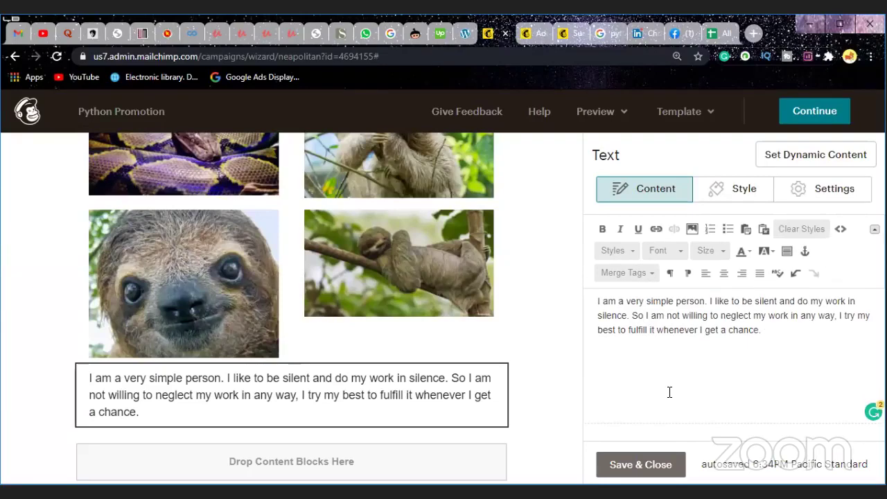
pyautogui.click(638, 464)
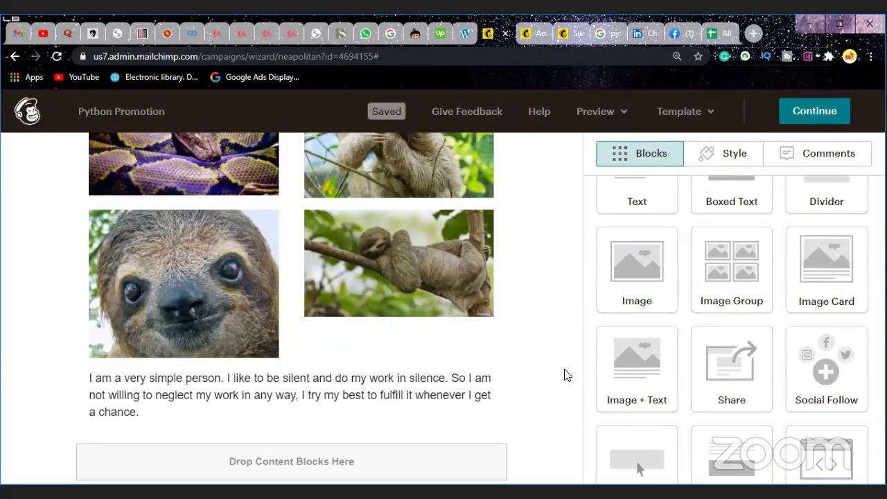
pyautogui.scroll(1, 736, 343)
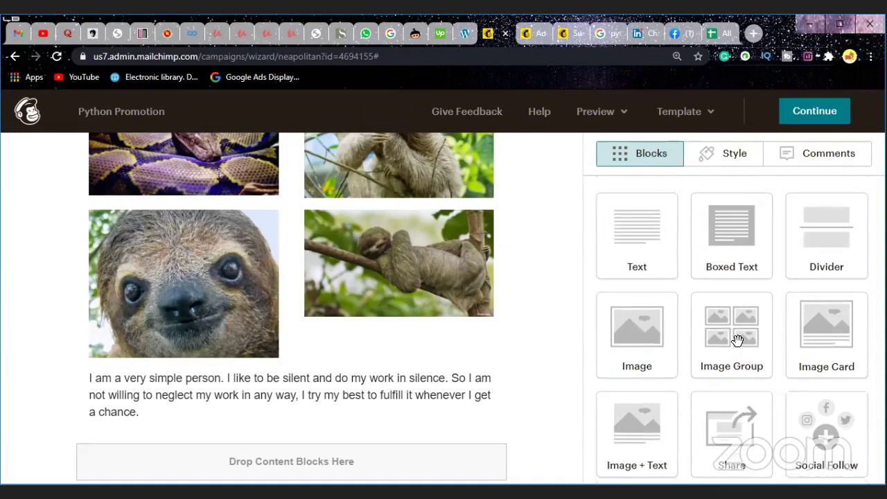
pyautogui.scroll(-3, 737, 340)
# Step: Add a Social Follow block with Facebook, Twitter and website links below the bio text, then edit the Facebook URL
pyautogui.moveTo(825, 193); pyautogui.dragTo(531, 351)
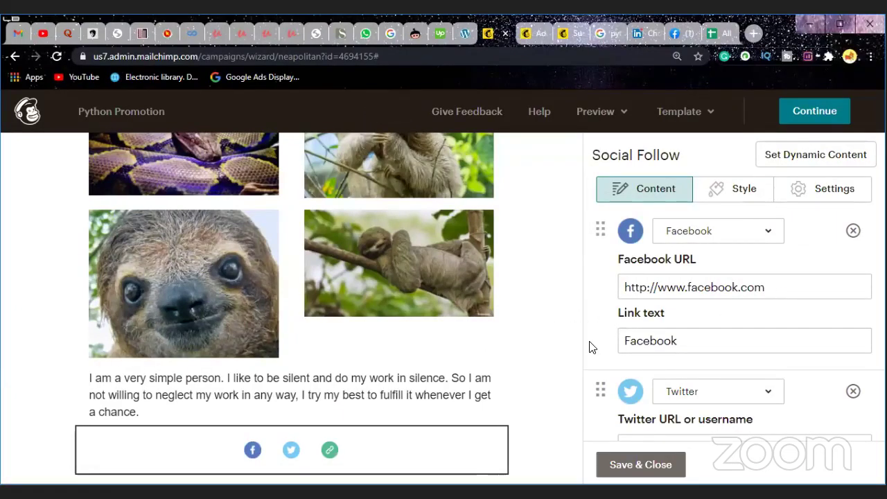
pyautogui.scroll(-1, 589, 347)
pyautogui.scroll(1, 591, 347)
pyautogui.scroll(-2, 561, 365)
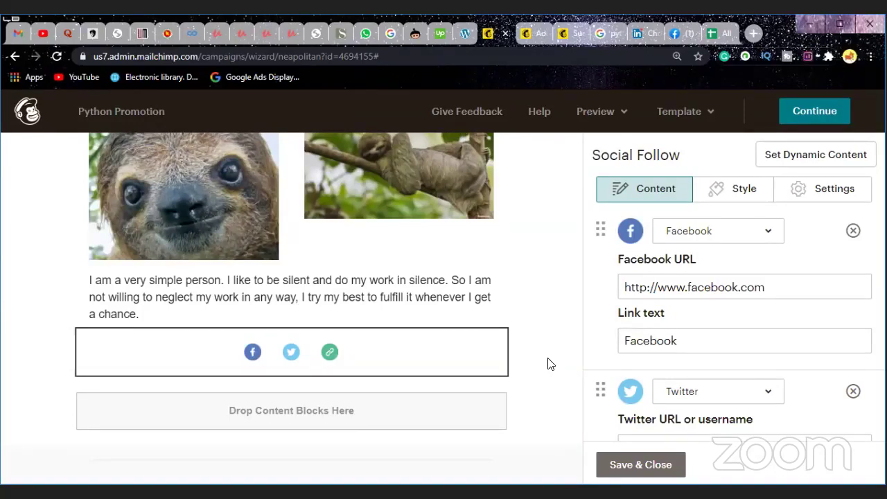
pyautogui.click(786, 286)
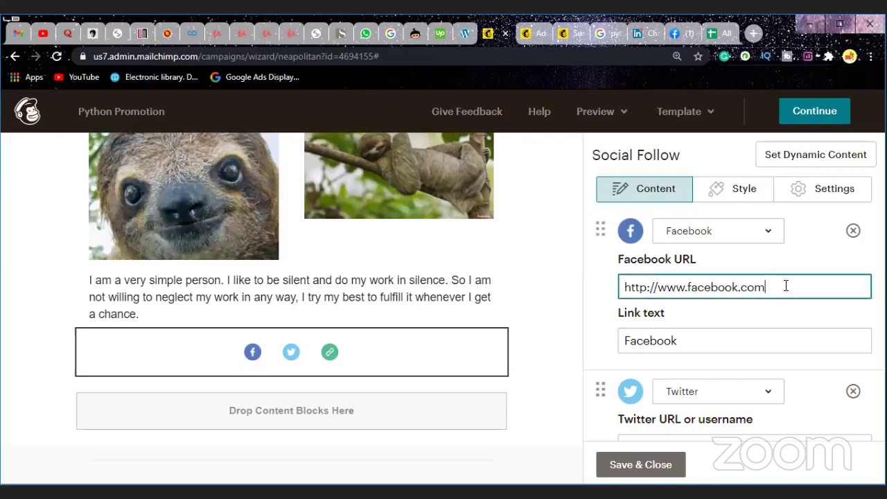
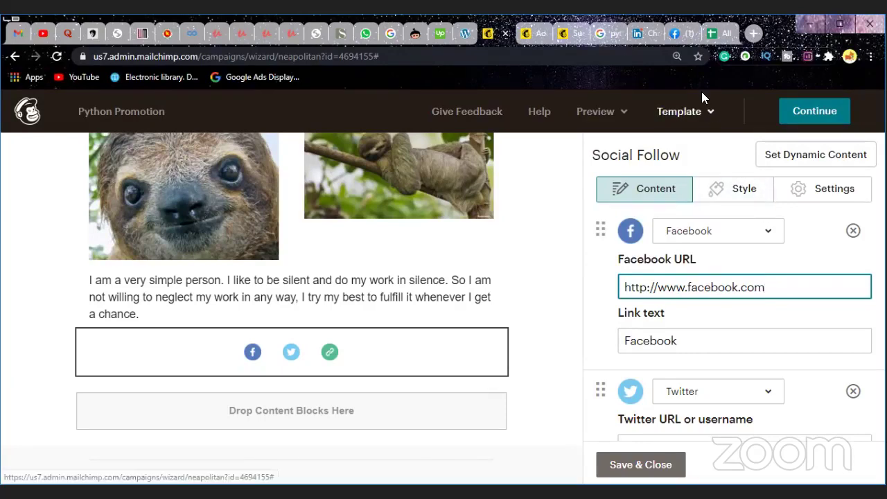
# Step: Open a friend's Facebook profile from the Friends list and select its full web address
pyautogui.click(683, 37)
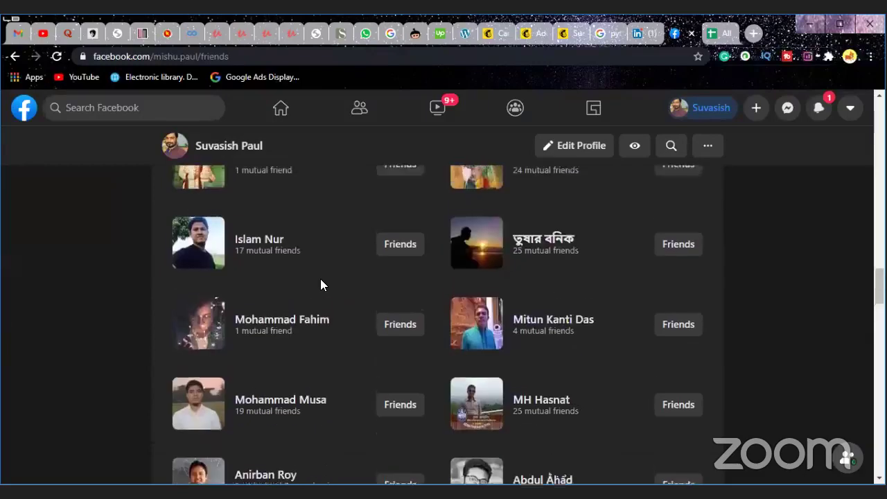
pyautogui.scroll(10, 320, 279)
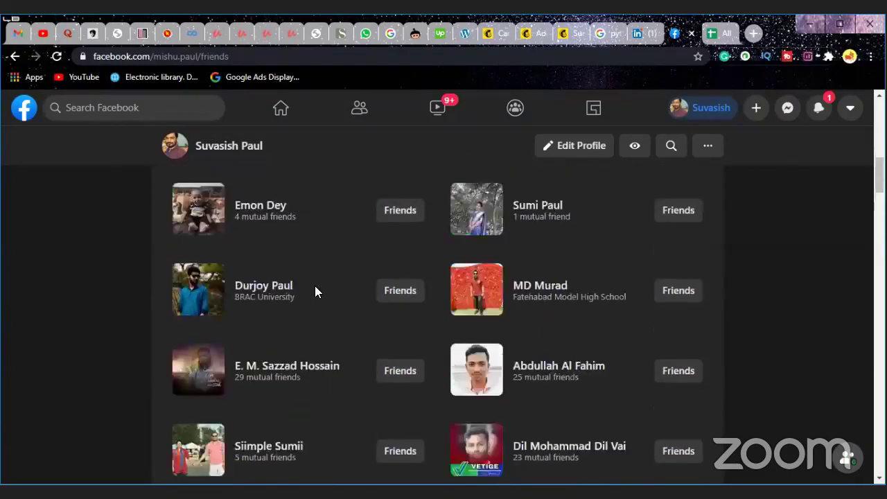
pyautogui.click(271, 384)
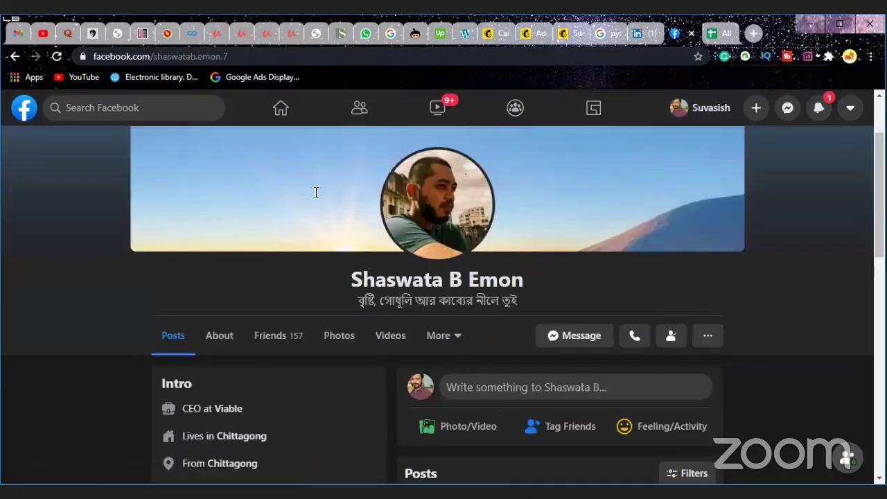
pyautogui.click(252, 56)
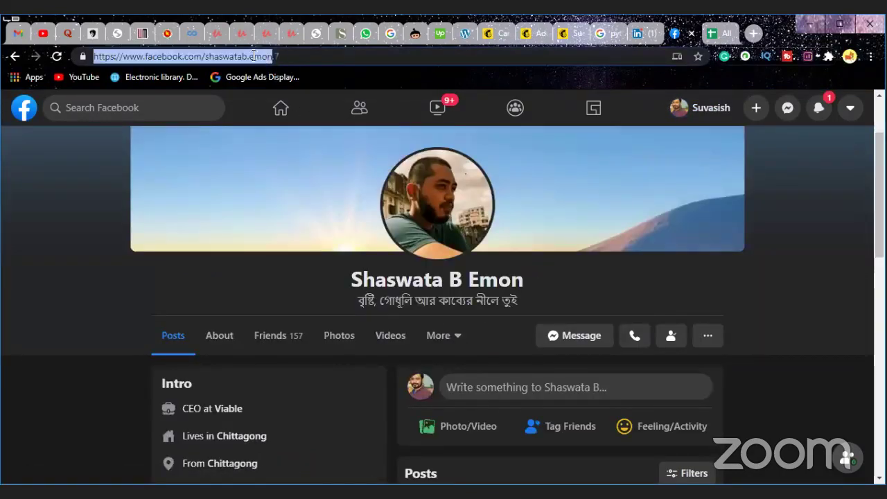
pyautogui.moveTo(253, 56); pyautogui.dragTo(319, 56)
pyautogui.hotkey('ctrl', 'c')
pyautogui.click(493, 34)
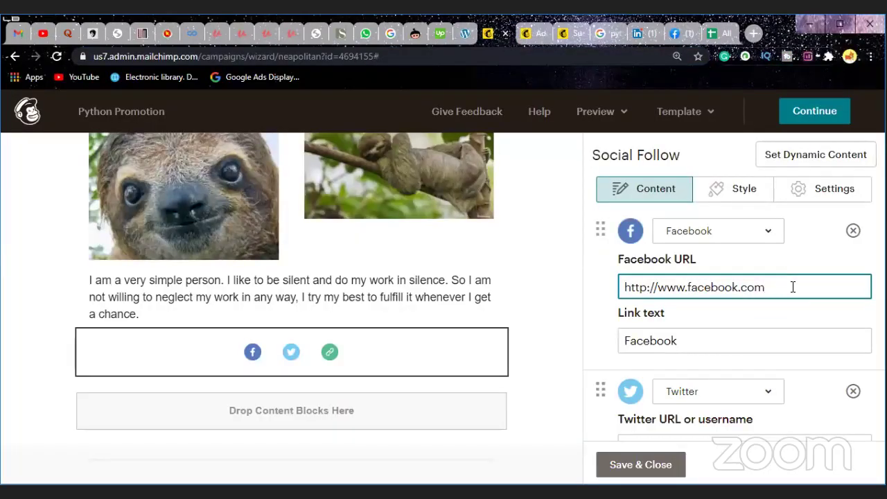
pyautogui.press('BackSpace')
pyautogui.press('BackSpace')
pyautogui.press('BackSpace')
pyautogui.press('BackSpace')
pyautogui.press('BackSpace')
pyautogui.press('BackSpace')
pyautogui.press('BackSpace')
pyautogui.press('BackSpace')
pyautogui.press('BackSpace')
pyautogui.press('BackSpace')
pyautogui.press('BackSpace')
pyautogui.press('BackSpace')
pyautogui.press('BackSpace')
pyautogui.press('BackSpace')
pyautogui.press('BackSpace')
pyautogui.press('BackSpace')
pyautogui.press('BackSpace')
pyautogui.press('BackSpace')
pyautogui.press('BackSpace')
pyautogui.press('BackSpace')
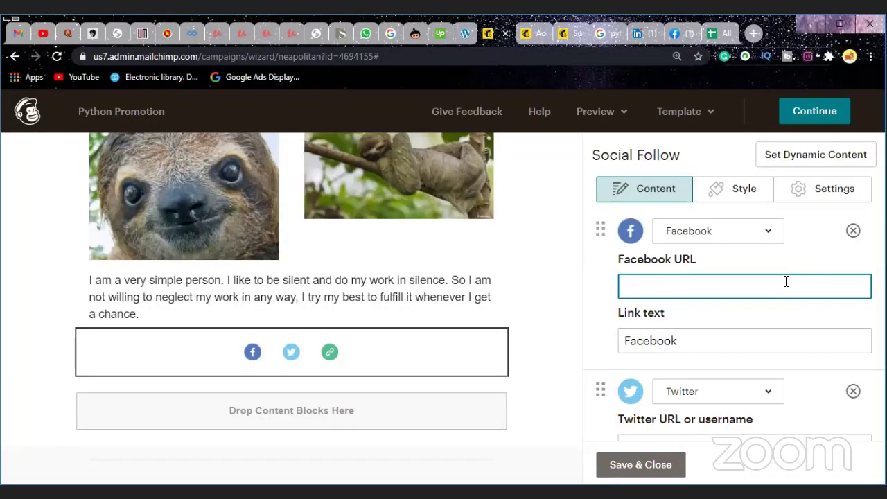
pyautogui.hotkey('ctrl', 'v')
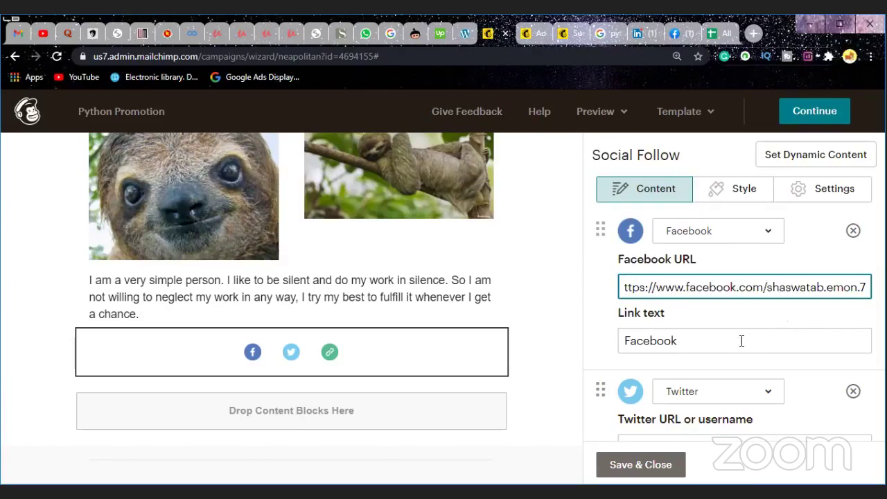
pyautogui.scroll(-1, 738, 397)
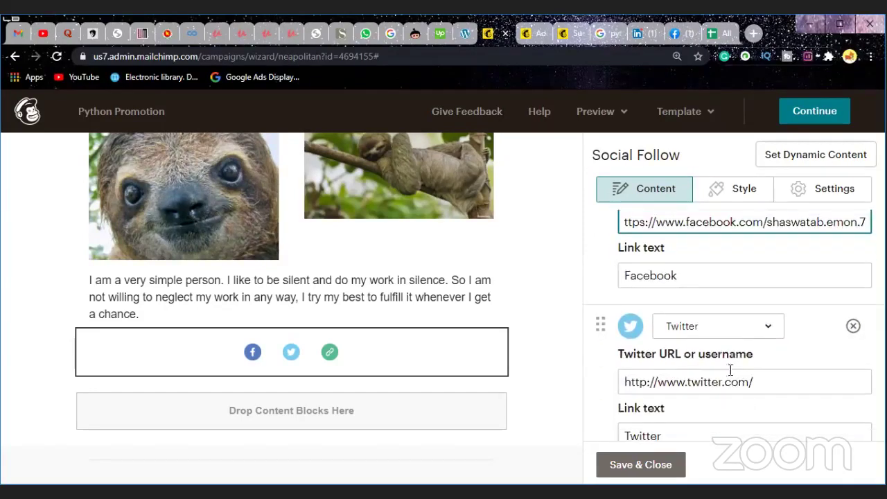
pyautogui.scroll(1, 740, 335)
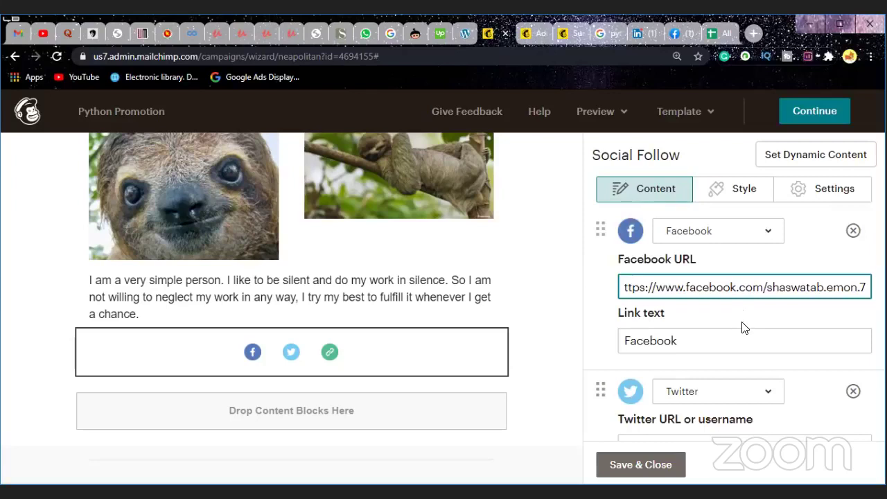
pyautogui.scroll(-2, 718, 339)
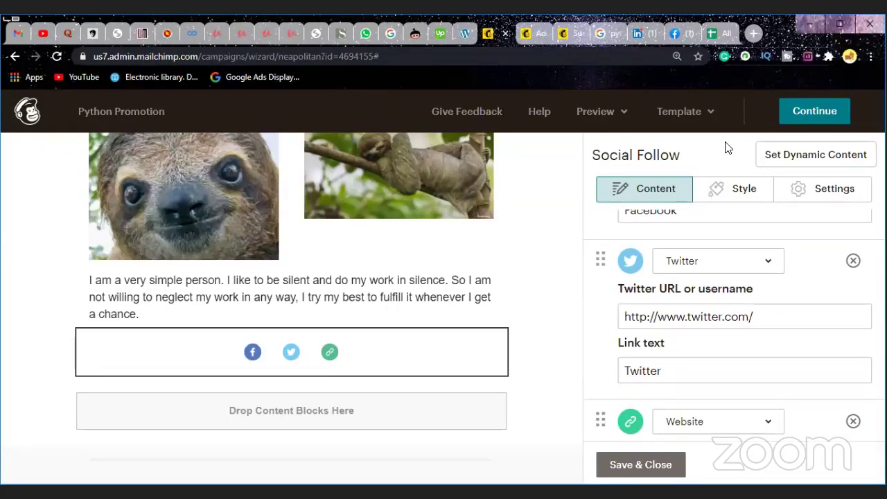
pyautogui.click(778, 316)
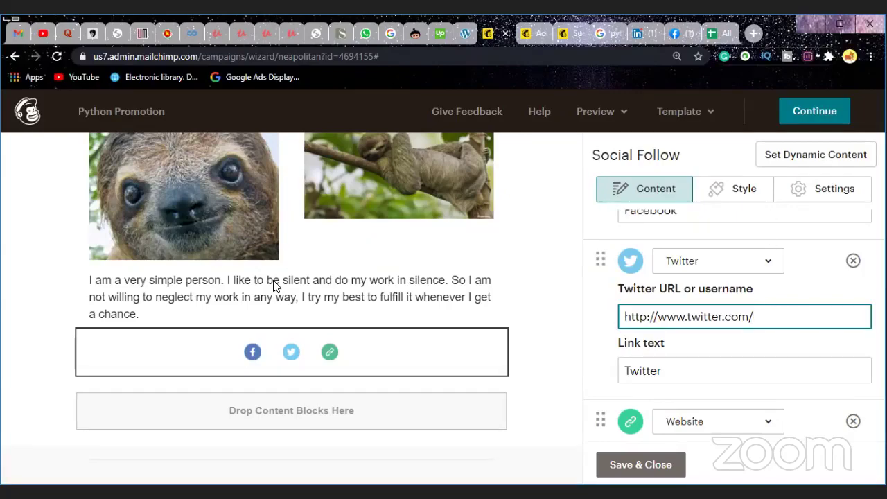
pyautogui.hotkey('ctrl', '9')
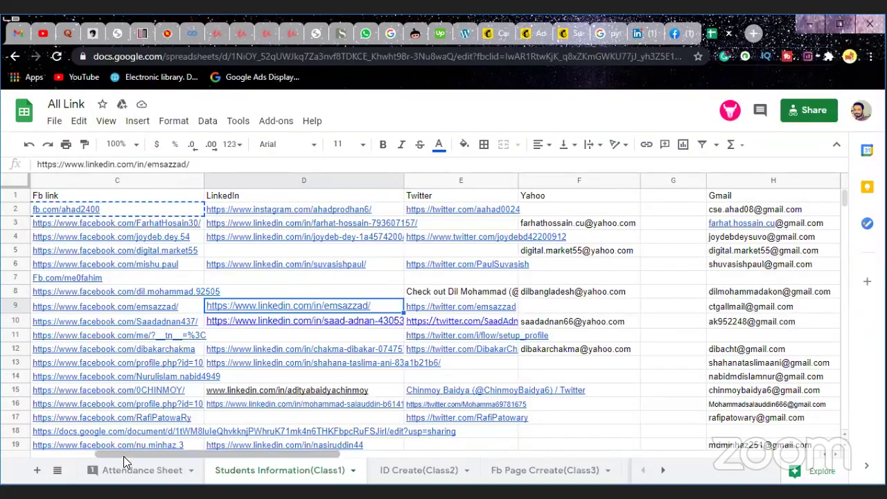
# Step: Check the Reg and Name columns in the All Link sheet, then return to Mailchimp
pyautogui.click(42, 455)
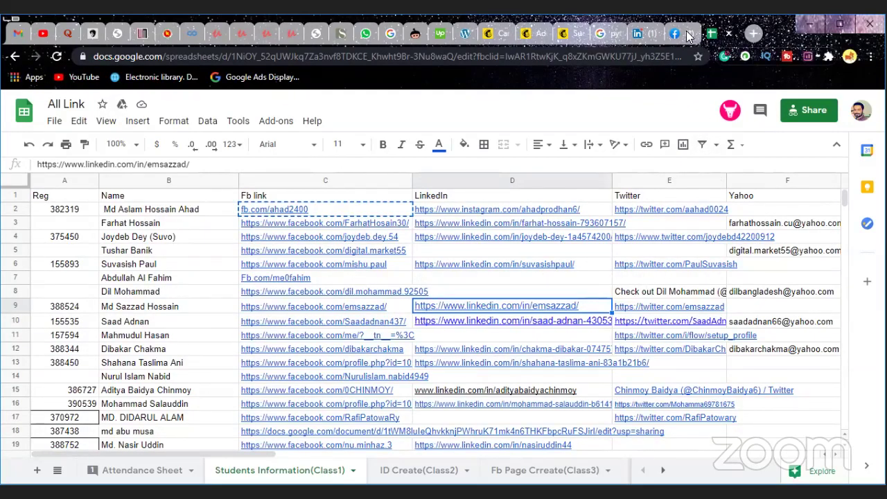
pyautogui.click(510, 36)
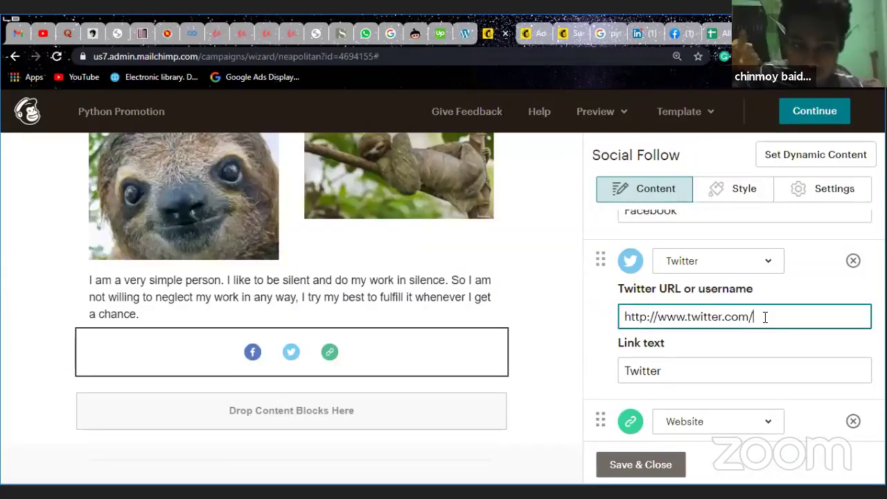
pyautogui.write('Pa')
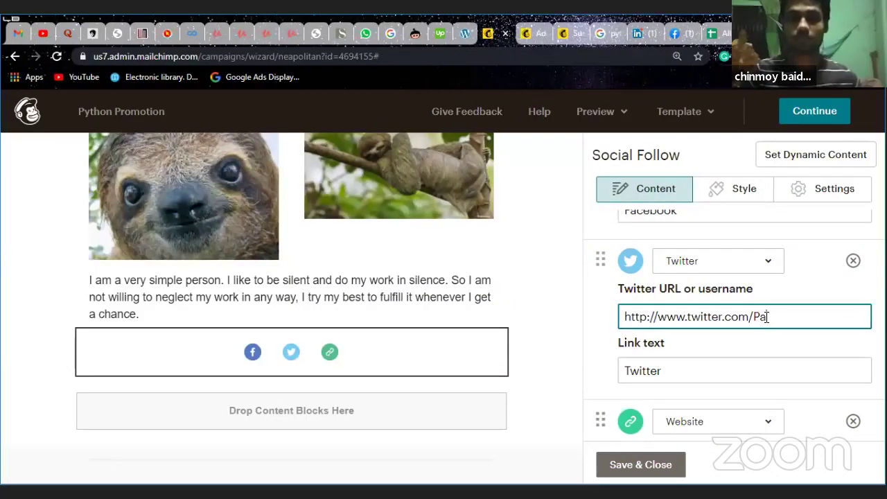
pyautogui.press('BackSpace')
pyautogui.press('BackSpace')
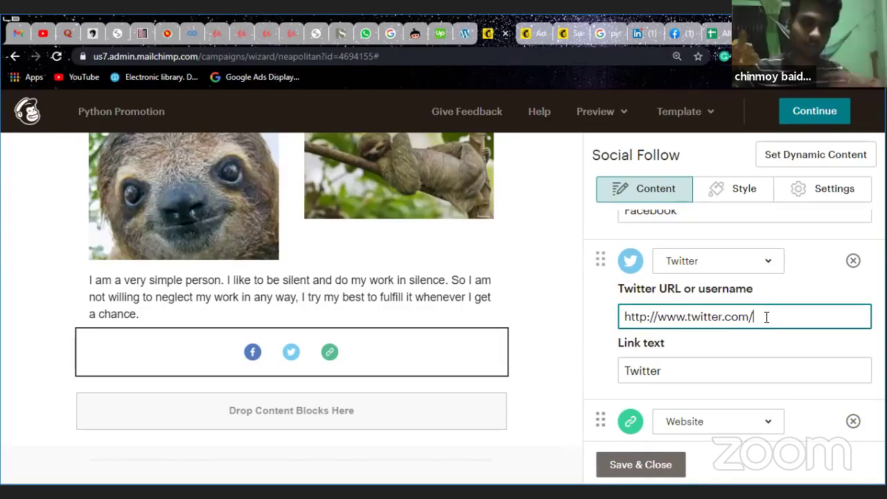
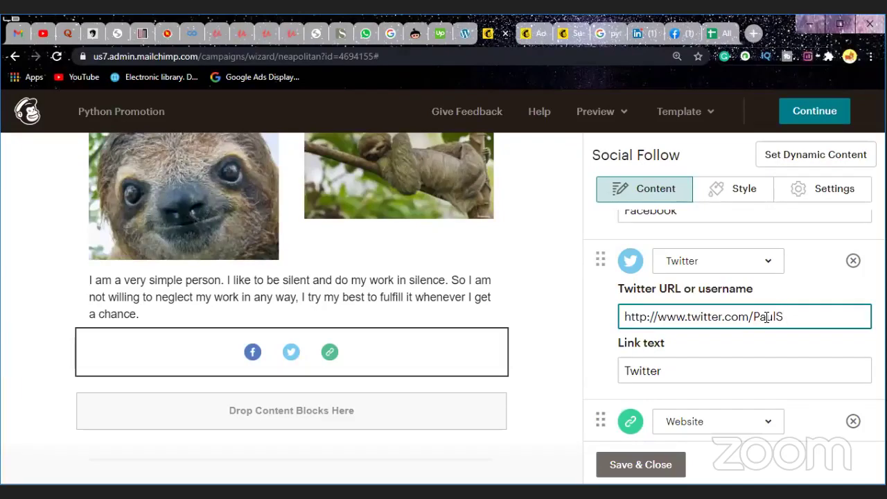
pyautogui.click(713, 34)
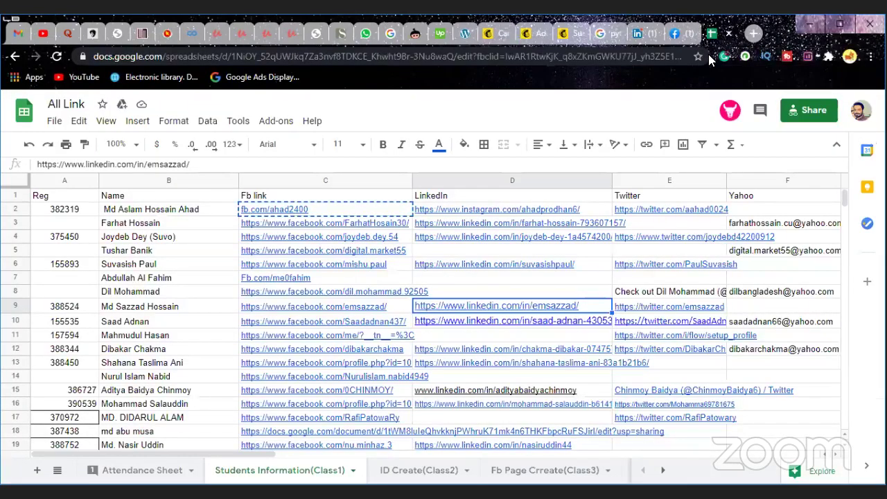
pyautogui.click(489, 34)
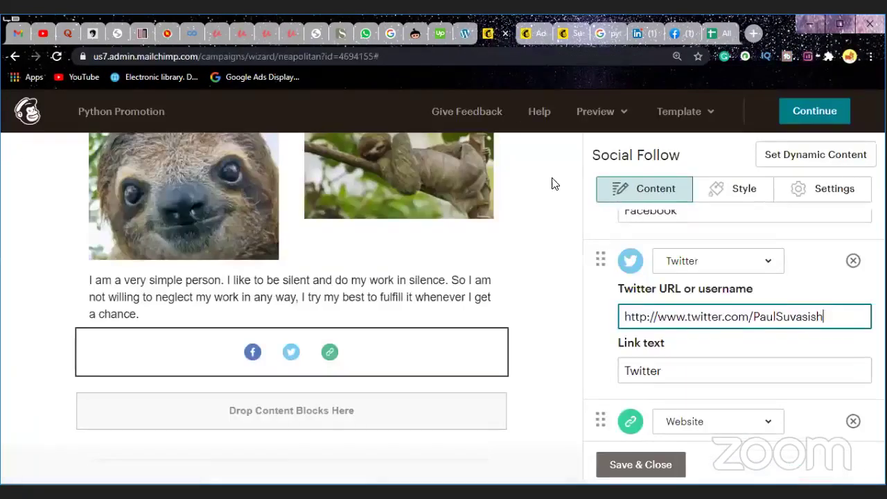
# Step: Add a new Social Follow service and keep its type set to Email
pyautogui.scroll(-2, 673, 281)
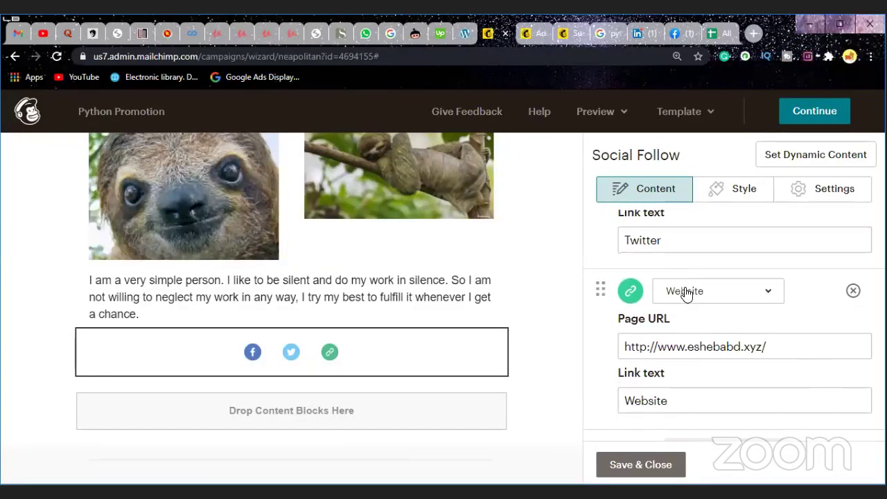
pyautogui.scroll(-1, 740, 350)
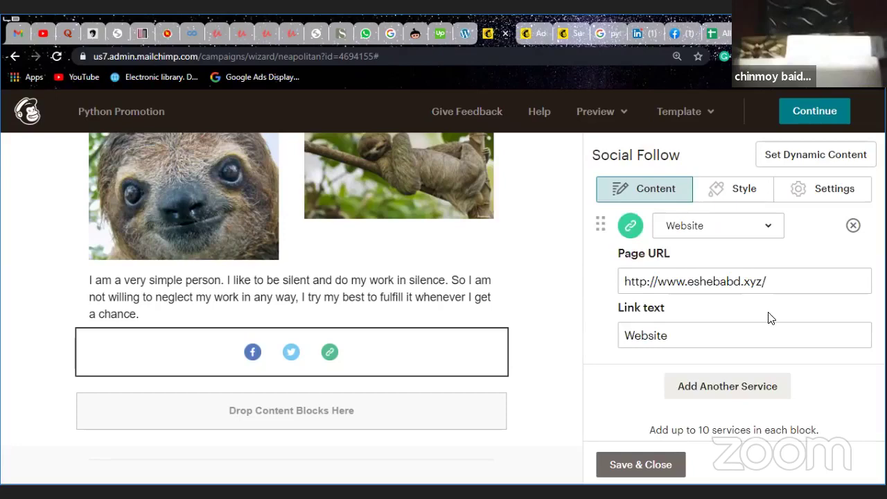
pyautogui.scroll(1, 767, 318)
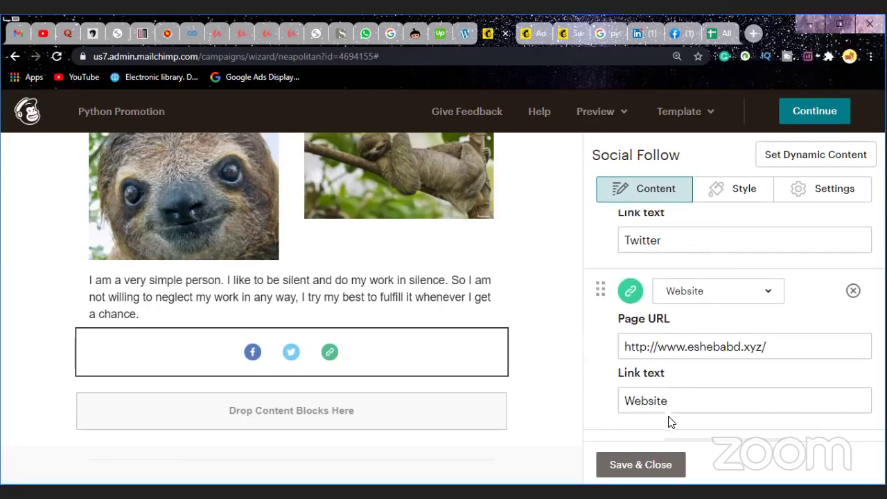
pyautogui.scroll(-2, 669, 422)
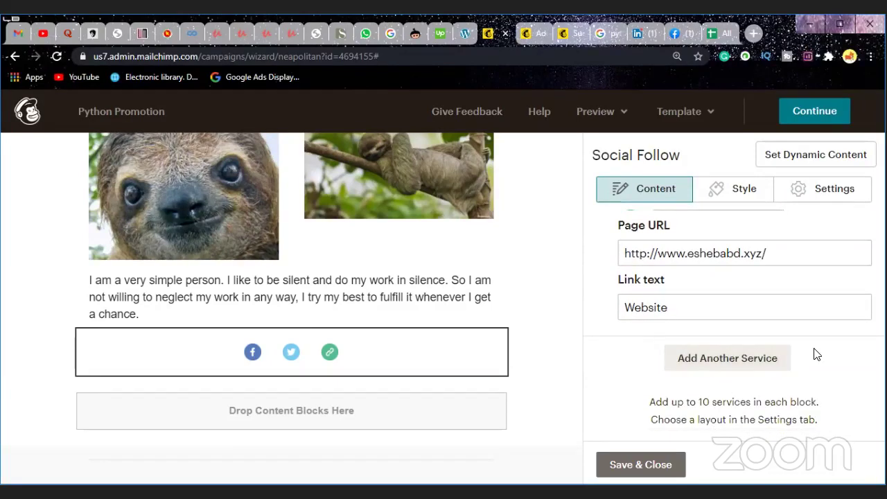
pyautogui.click(744, 360)
pyautogui.scroll(-1, 744, 360)
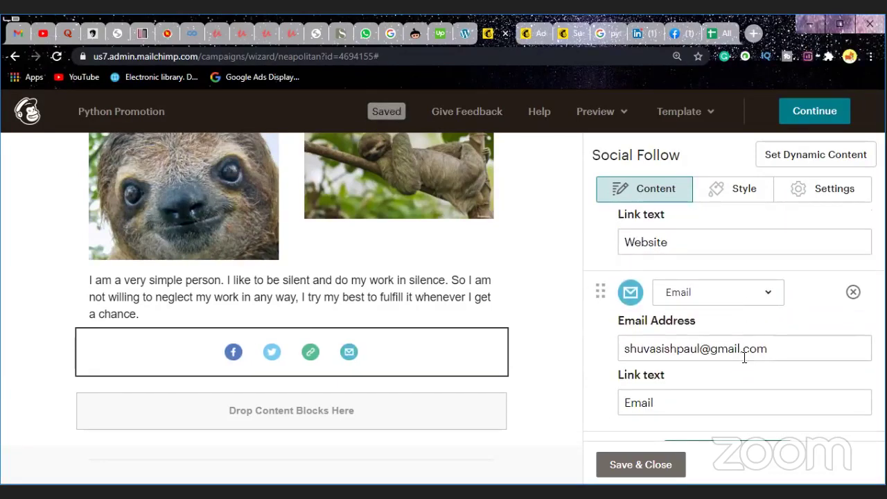
pyautogui.click(769, 293)
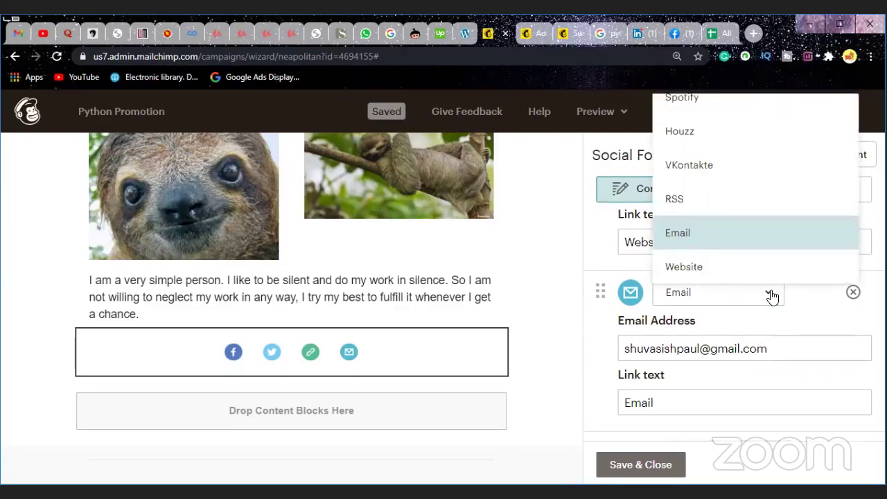
pyautogui.click(769, 292)
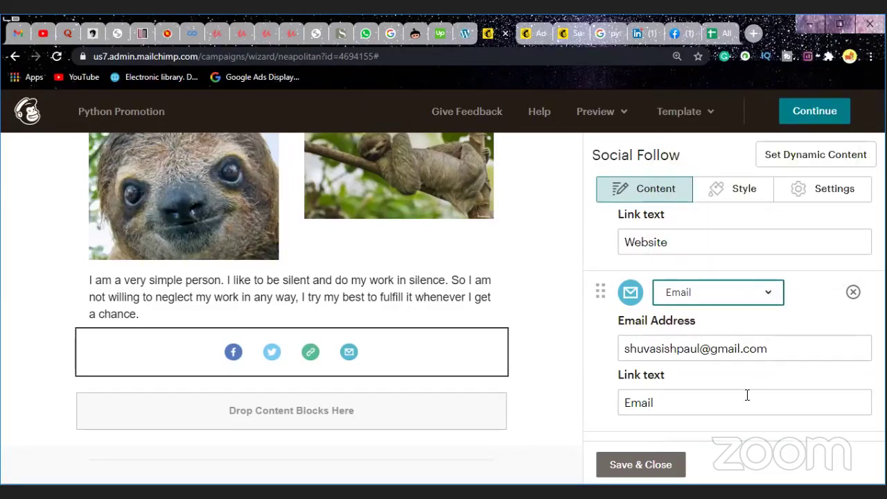
pyautogui.scroll(-2, 746, 397)
pyautogui.click(744, 368)
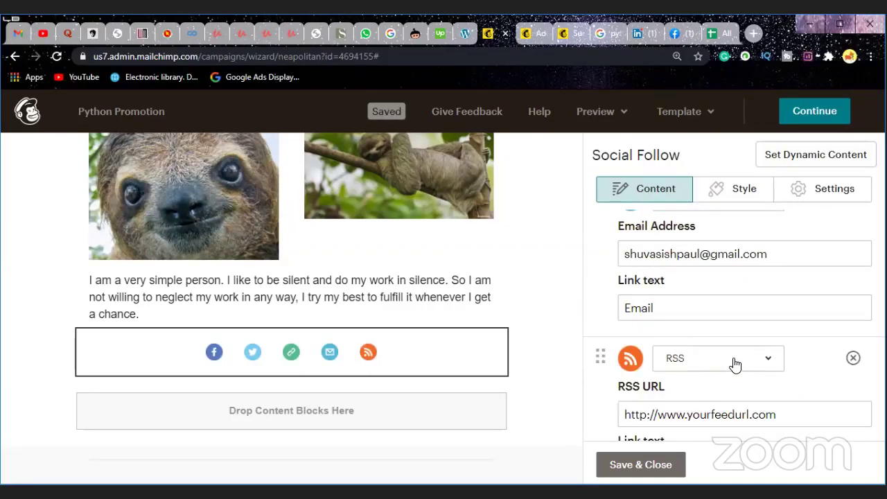
pyautogui.click(735, 365)
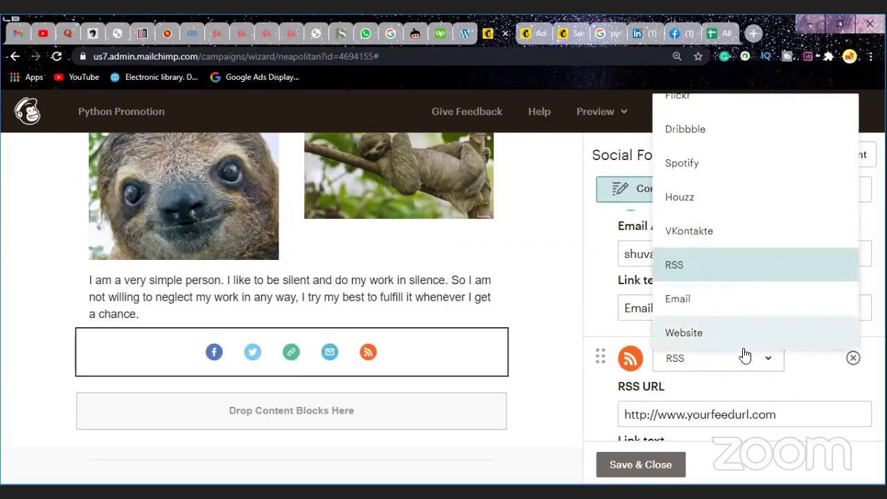
pyautogui.scroll(5, 741, 326)
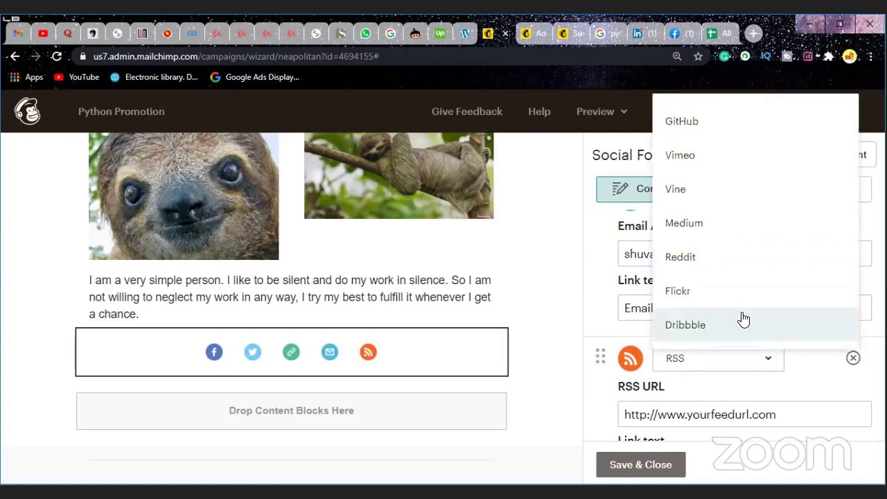
pyautogui.scroll(3, 740, 317)
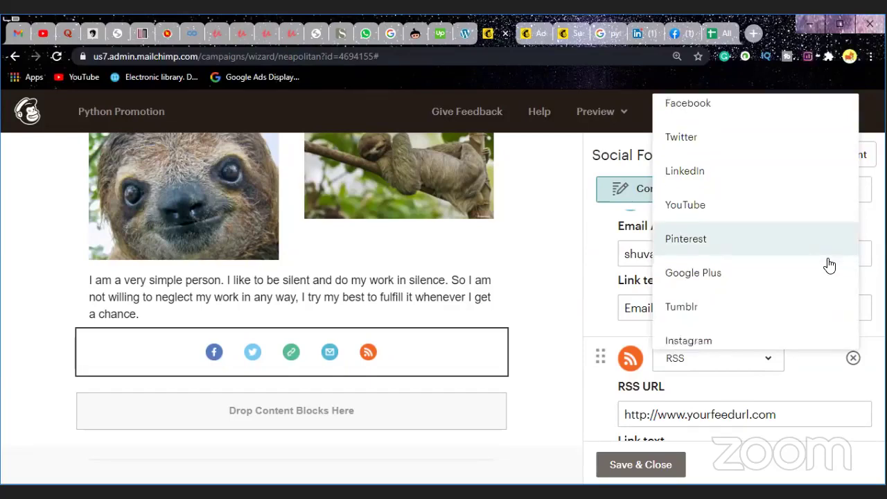
pyautogui.scroll(-1, 830, 265)
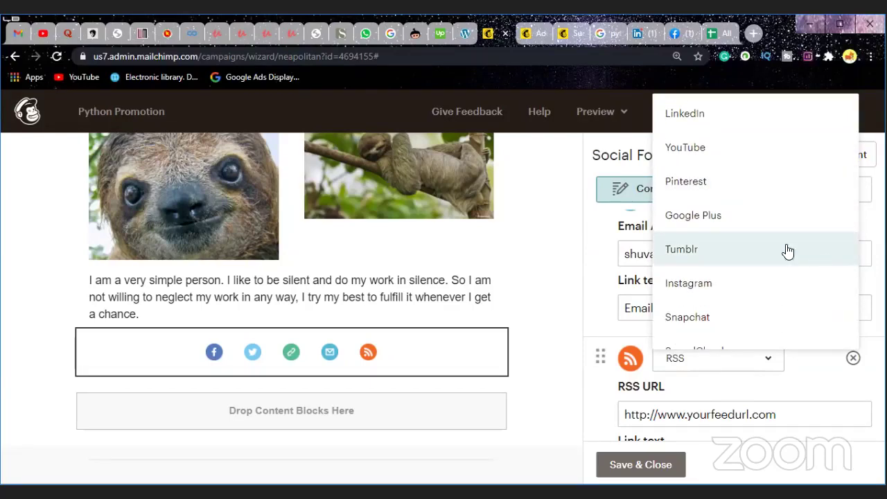
pyautogui.scroll(-1, 755, 220)
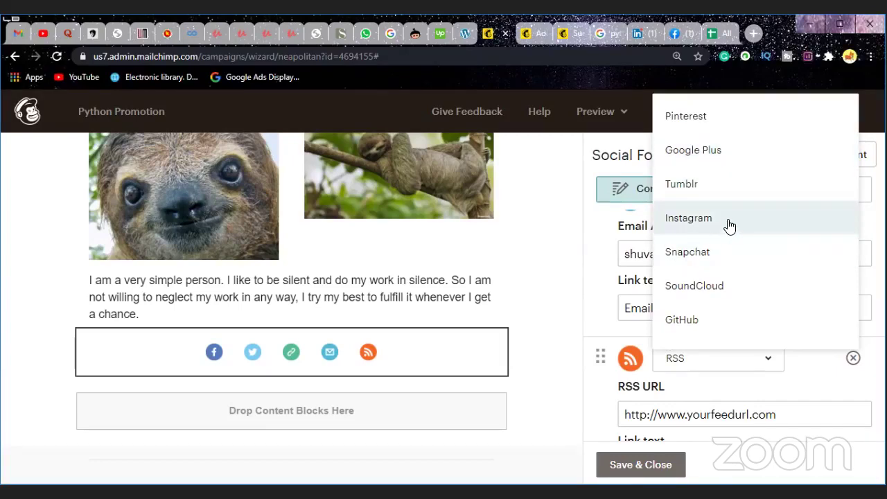
pyautogui.scroll(2, 711, 202)
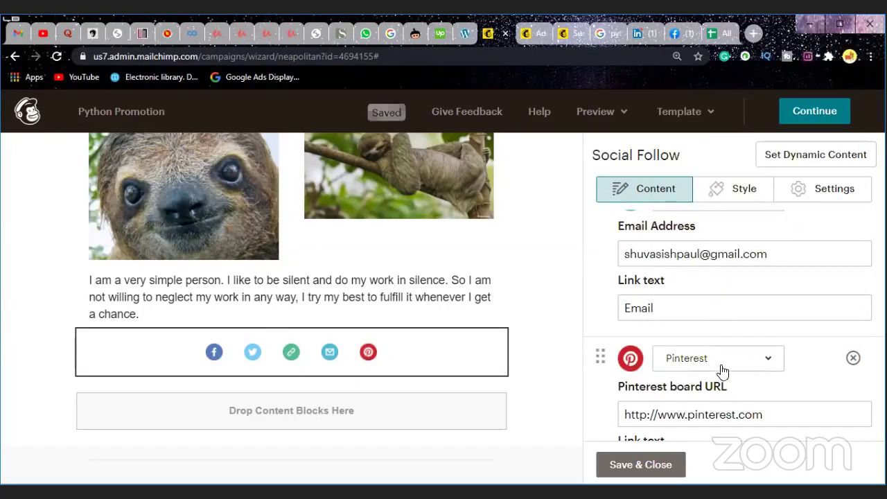
pyautogui.scroll(-1, 722, 372)
pyautogui.click(783, 349)
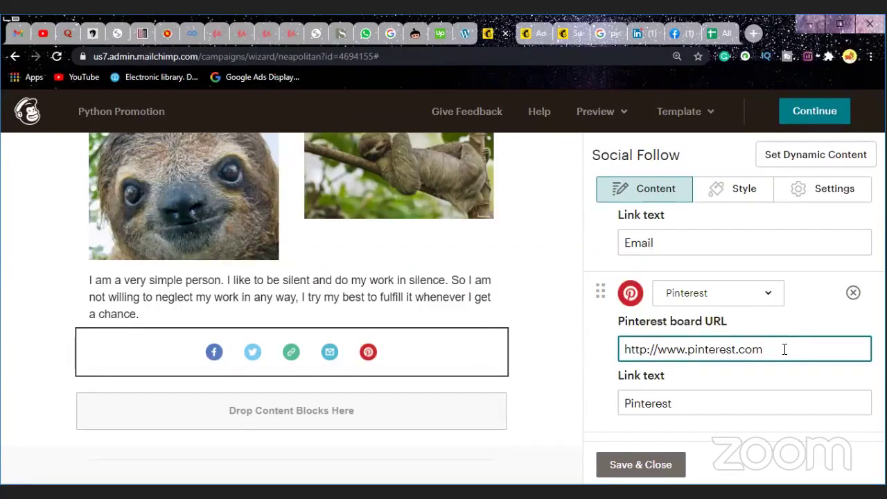
pyautogui.write('/')
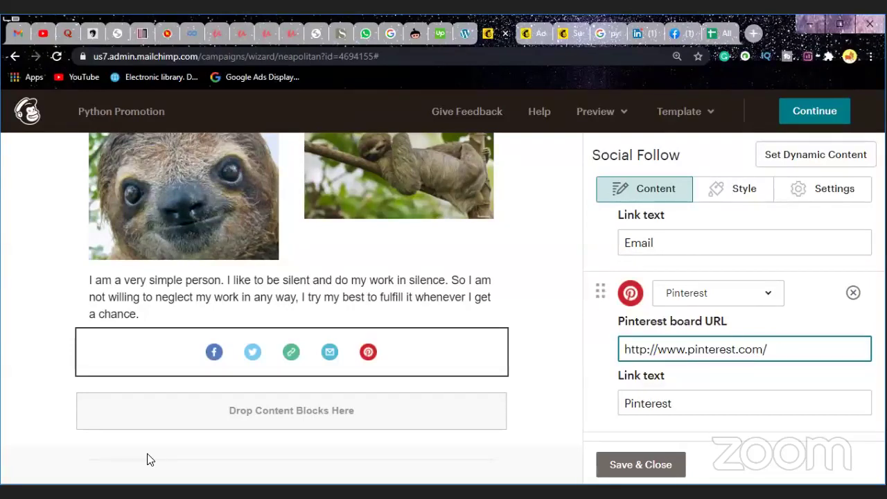
pyautogui.hotkey('ctrl', '9')
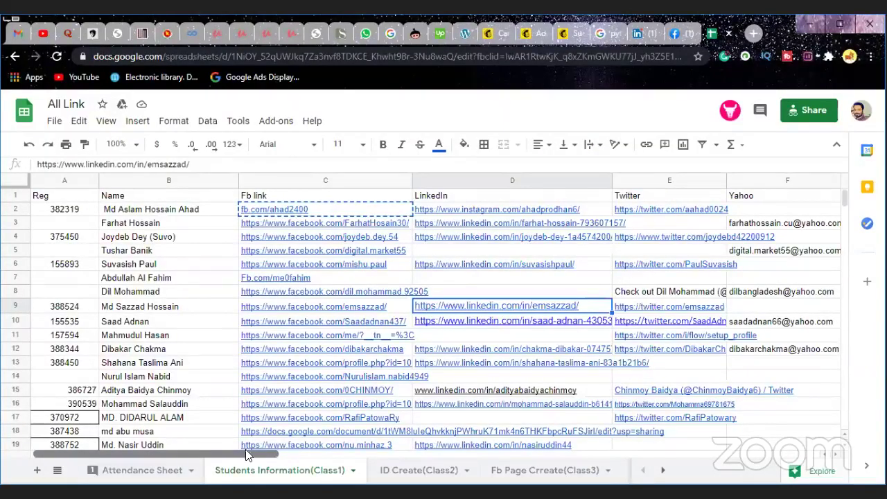
# Step: Bring the Pinterest column into view and preview the profile link in cell K10
pyautogui.moveTo(248, 453); pyautogui.dragTo(403, 456)
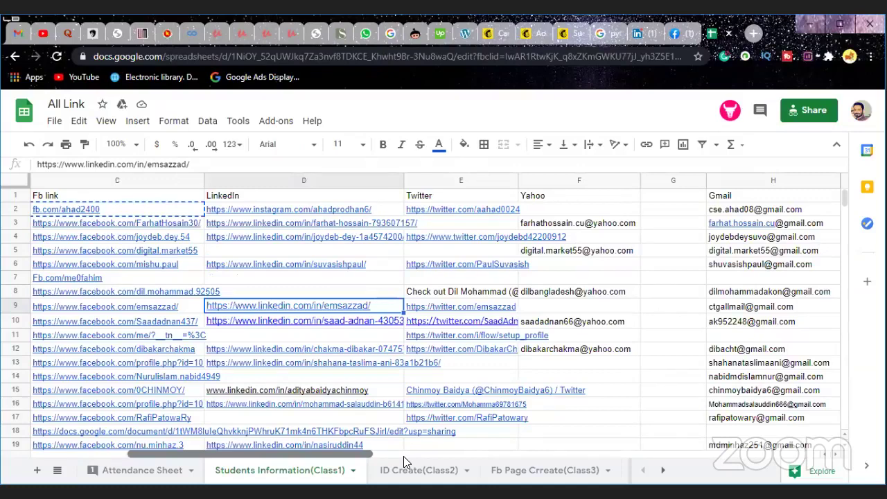
pyautogui.click(403, 456)
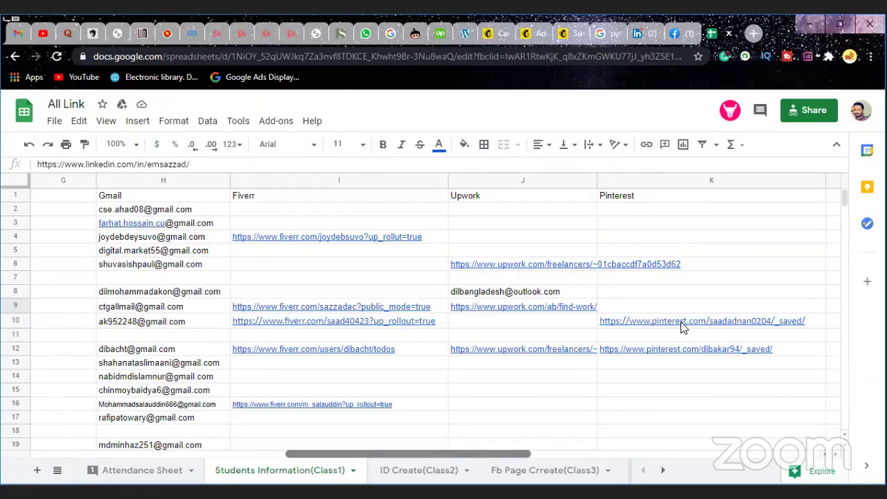
pyautogui.moveTo(690, 326)
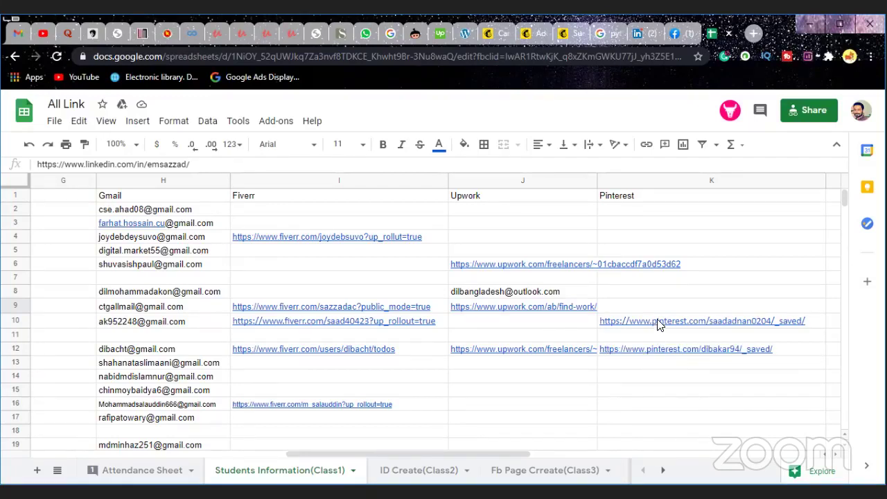
pyautogui.moveTo(659, 326)
# Step: Replace the Pinterest URL with the student's copied profile link, trimming the saved-boards ending
pyautogui.click(510, 36)
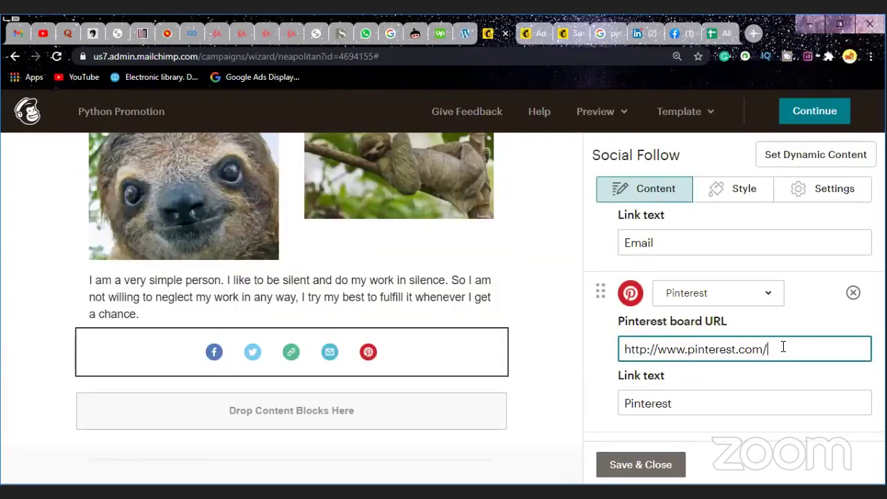
pyautogui.press('BackSpace')
pyautogui.press('BackSpace')
pyautogui.press('BackSpace')
pyautogui.press('BackSpace')
pyautogui.press('BackSpace')
pyautogui.press('BackSpace')
pyautogui.press('BackSpace')
pyautogui.press('BackSpace')
pyautogui.press('BackSpace')
pyautogui.press('BackSpace')
pyautogui.press('BackSpace')
pyautogui.press('BackSpace')
pyautogui.press('BackSpace')
pyautogui.press('BackSpace')
pyautogui.press('BackSpace')
pyautogui.press('BackSpace')
pyautogui.press('BackSpace')
pyautogui.press('BackSpace')
pyautogui.press('BackSpace')
pyautogui.press('BackSpace')
pyautogui.press('BackSpace')
pyautogui.press('BackSpace')
pyautogui.press('BackSpace')
pyautogui.press('BackSpace')
pyautogui.press('BackSpace')
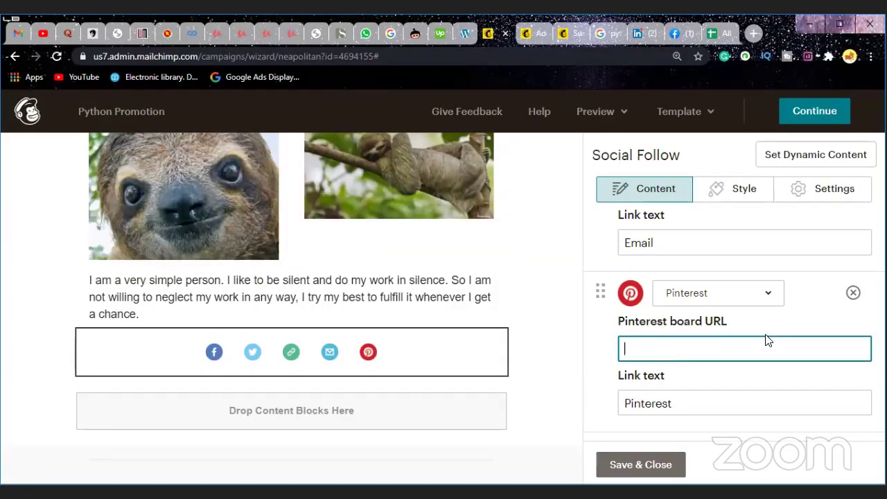
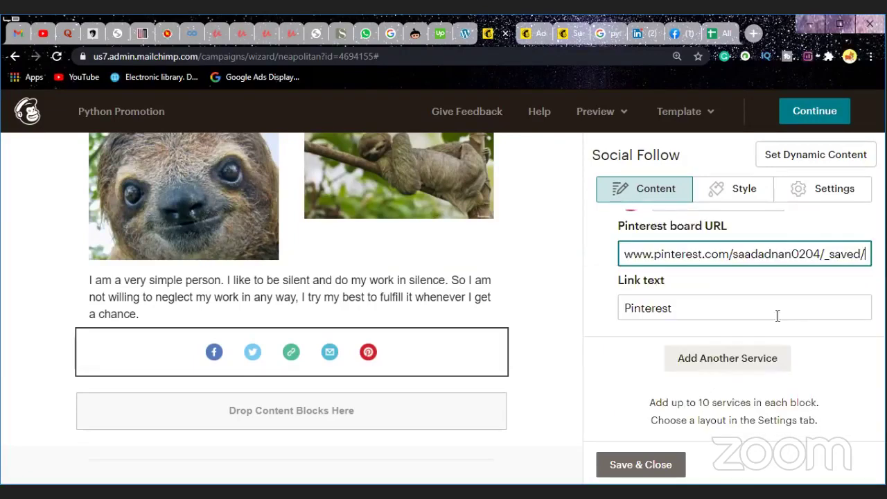
pyautogui.scroll(-3, 778, 313)
pyautogui.press('BackSpace')
pyautogui.press('BackSpace')
pyautogui.press('BackSpace')
pyautogui.press('BackSpace')
pyautogui.press('BackSpace')
pyautogui.press('BackSpace')
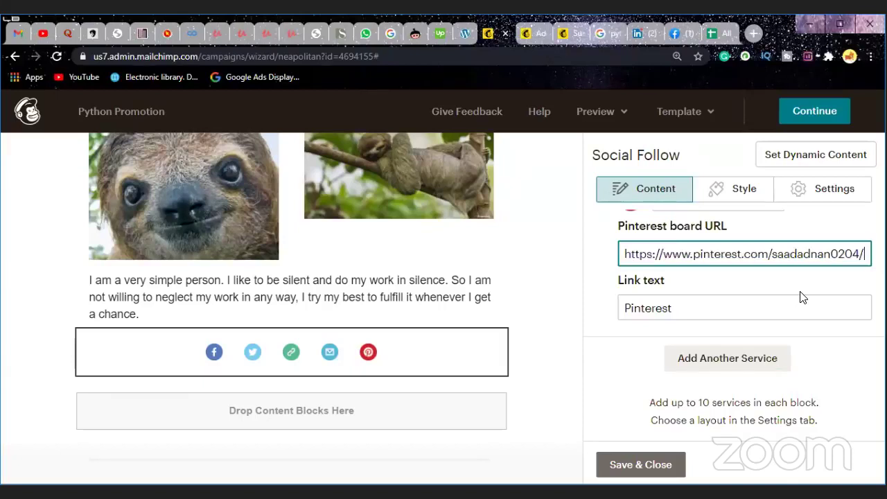
pyautogui.click(727, 358)
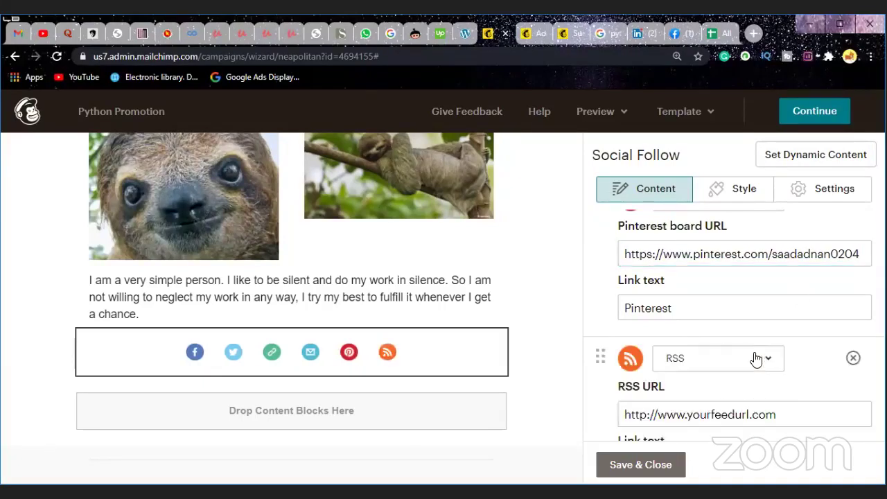
pyautogui.click(740, 350)
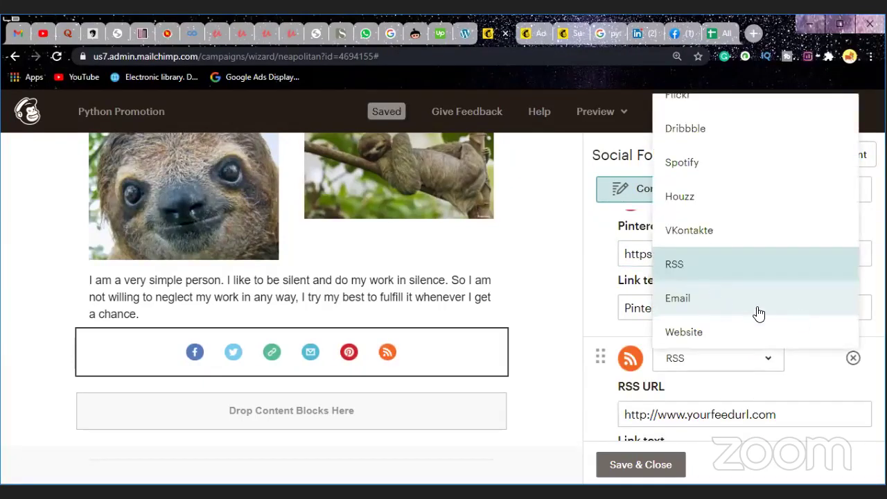
pyautogui.scroll(2, 746, 295)
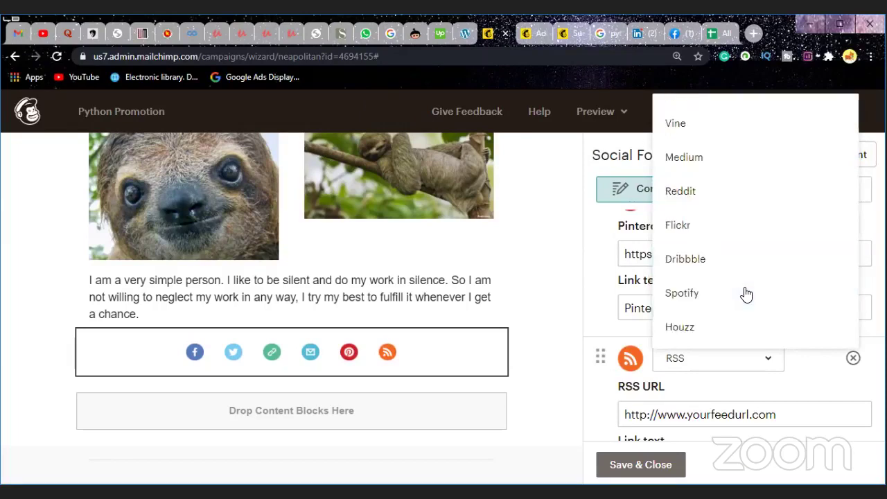
pyautogui.scroll(1, 747, 295)
pyautogui.scroll(1, 747, 295)
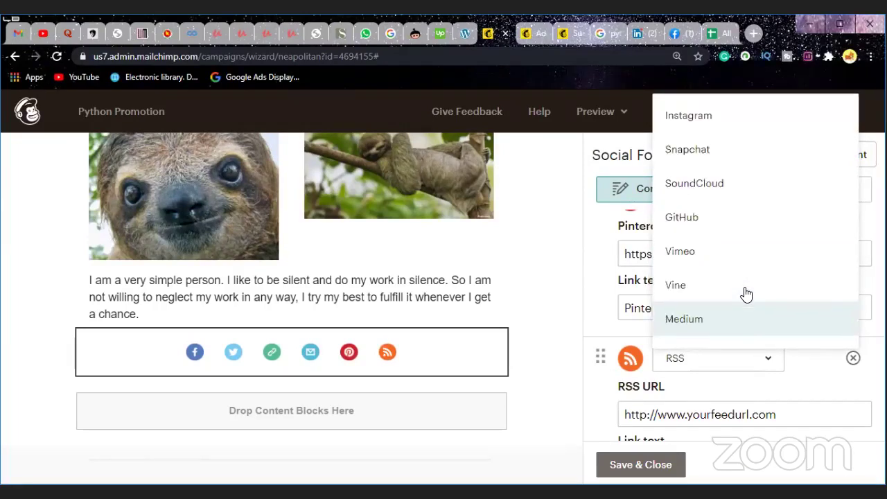
pyautogui.scroll(1, 747, 295)
pyautogui.scroll(1, 742, 277)
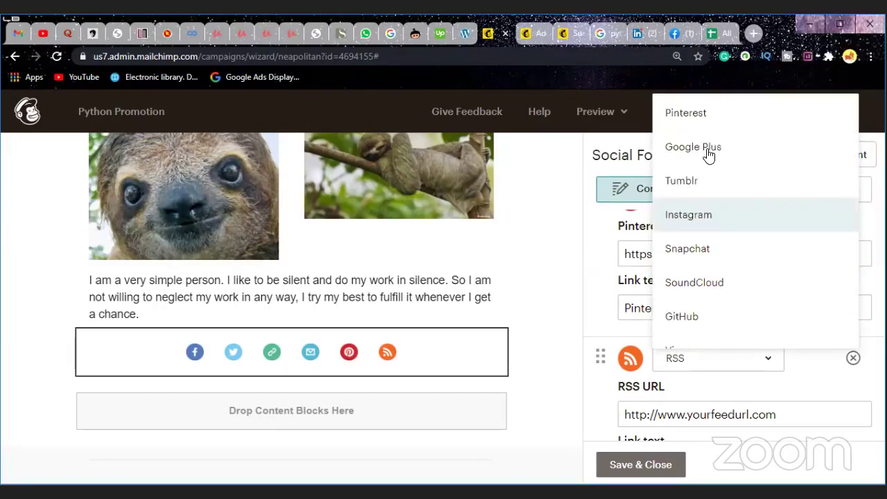
pyautogui.scroll(1, 735, 284)
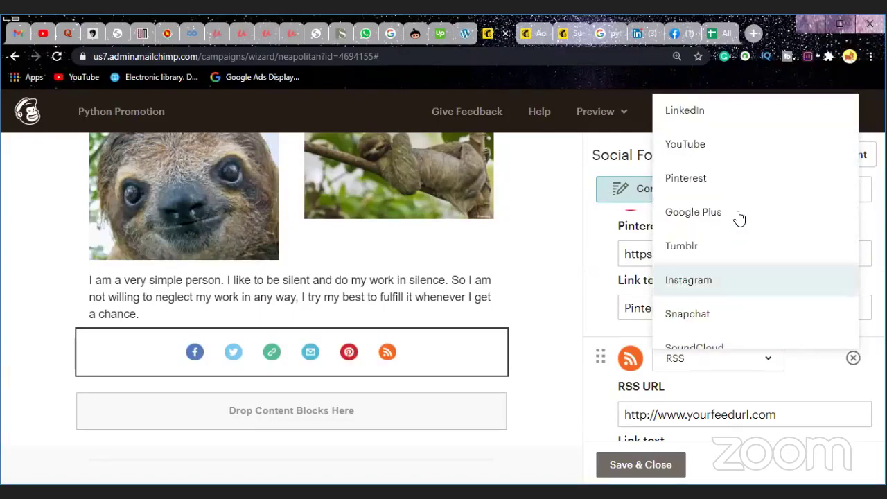
pyautogui.click(710, 114)
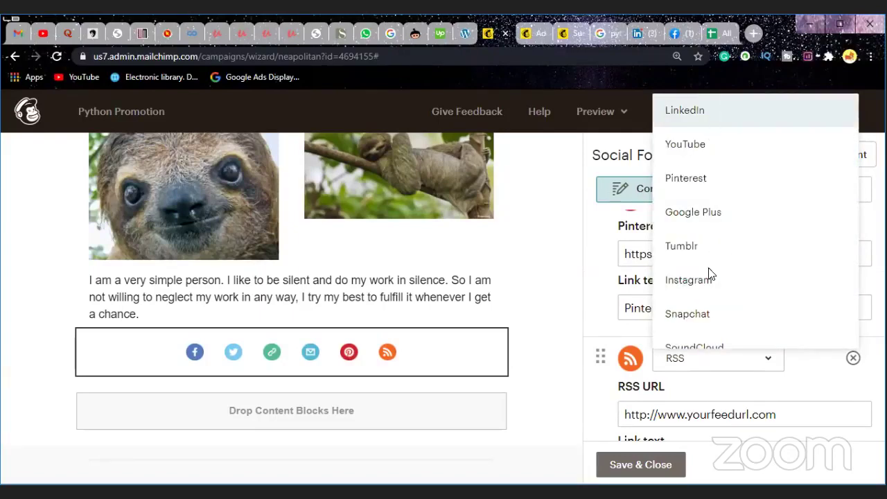
pyautogui.click(778, 415)
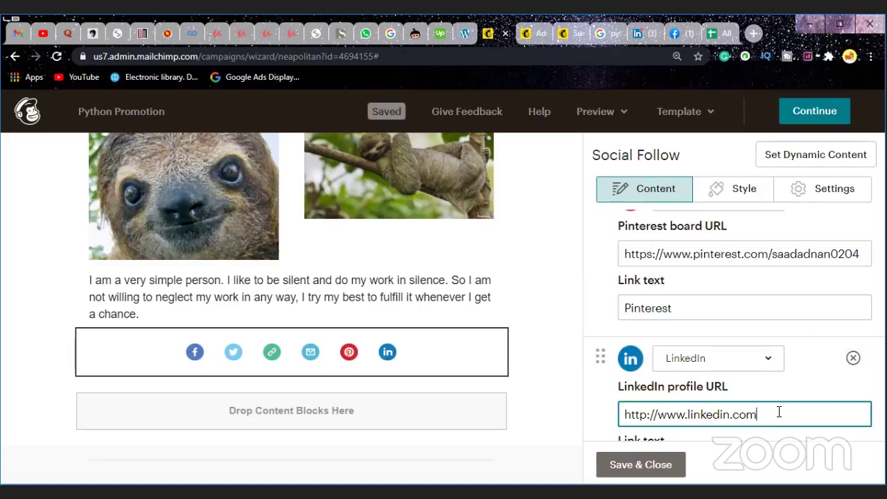
pyautogui.write('/')
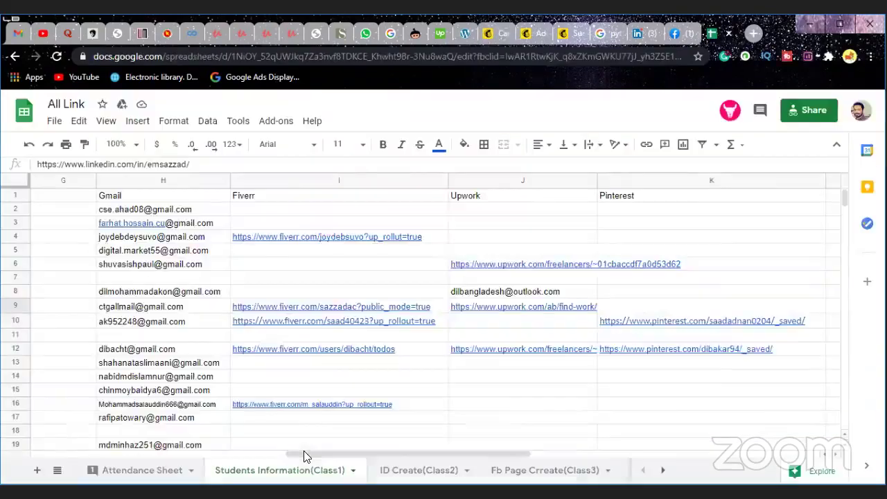
# Step: Copy a student's LinkedIn profile link from the LinkedIn column of the All Link sheet
pyautogui.hotkey('ctrl', '9')
pyautogui.moveTo(244, 454); pyautogui.dragTo(152, 444)
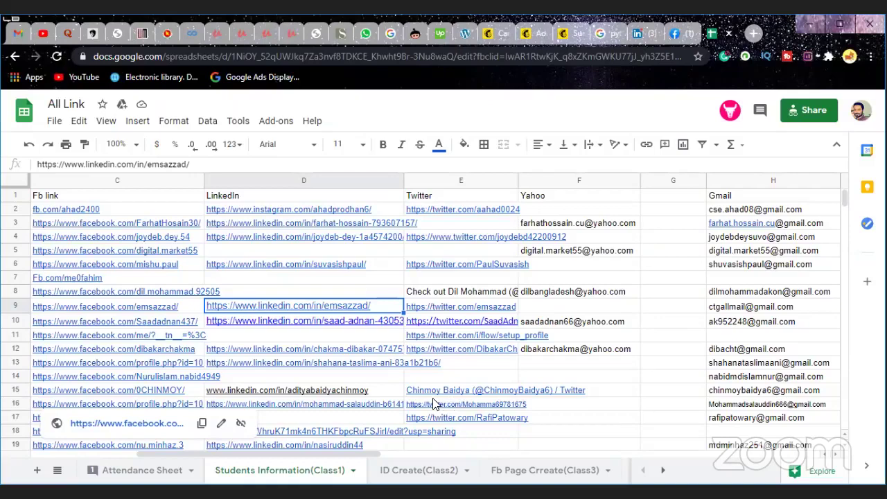
pyautogui.moveTo(335, 354)
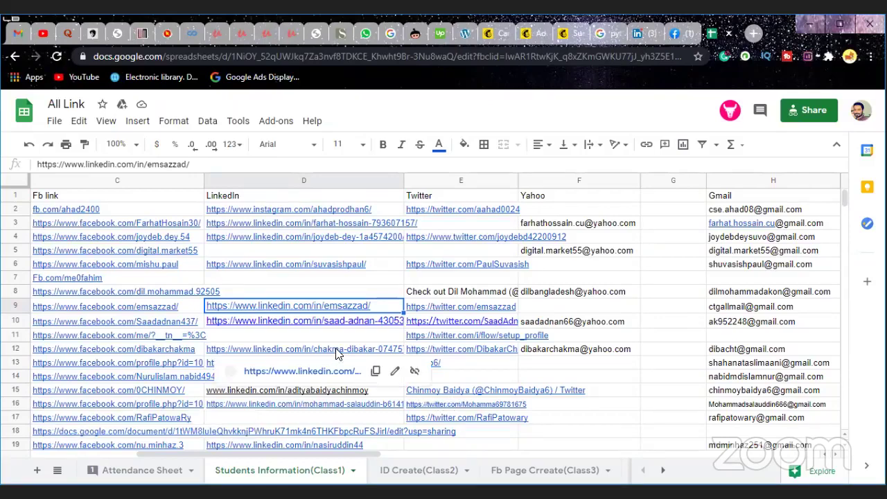
pyautogui.click(375, 373)
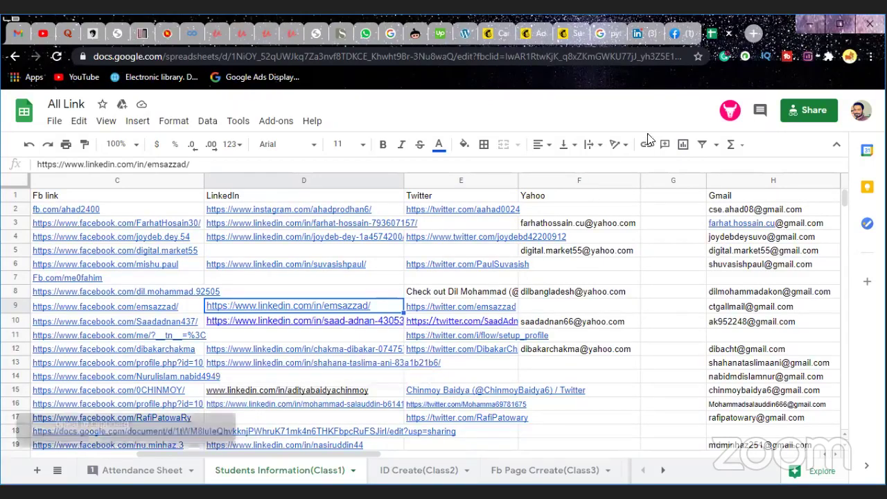
pyautogui.click(515, 36)
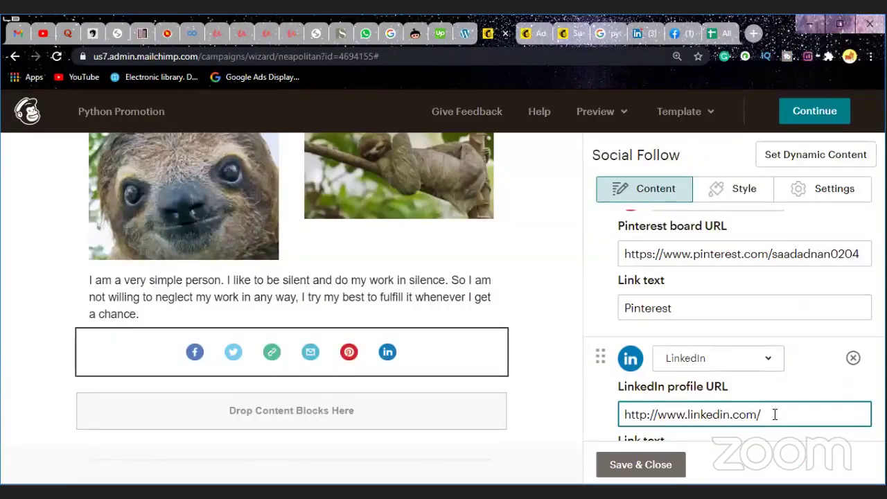
# Step: Paste the student's LinkedIn profile address into the LinkedIn link field
pyautogui.press('BackSpace')
pyautogui.press('BackSpace')
pyautogui.press('BackSpace')
pyautogui.press('BackSpace')
pyautogui.press('BackSpace')
pyautogui.press('BackSpace')
pyautogui.press('BackSpace')
pyautogui.press('BackSpace')
pyautogui.press('BackSpace')
pyautogui.press('BackSpace')
pyautogui.press('BackSpace')
pyautogui.press('BackSpace')
pyautogui.press('BackSpace')
pyautogui.press('BackSpace')
pyautogui.press('BackSpace')
pyautogui.press('BackSpace')
pyautogui.press('BackSpace')
pyautogui.press('BackSpace')
pyautogui.press('BackSpace')
pyautogui.press('BackSpace')
pyautogui.press('BackSpace')
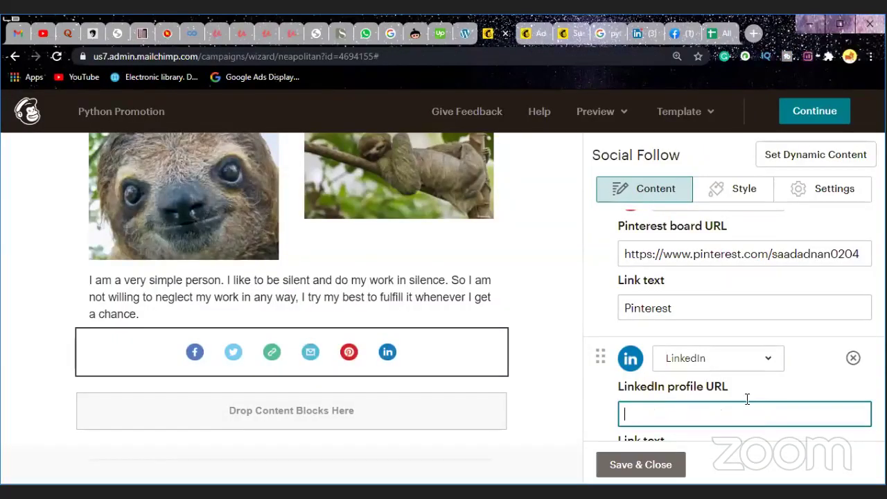
pyautogui.hotkey('ctrl', 'v')
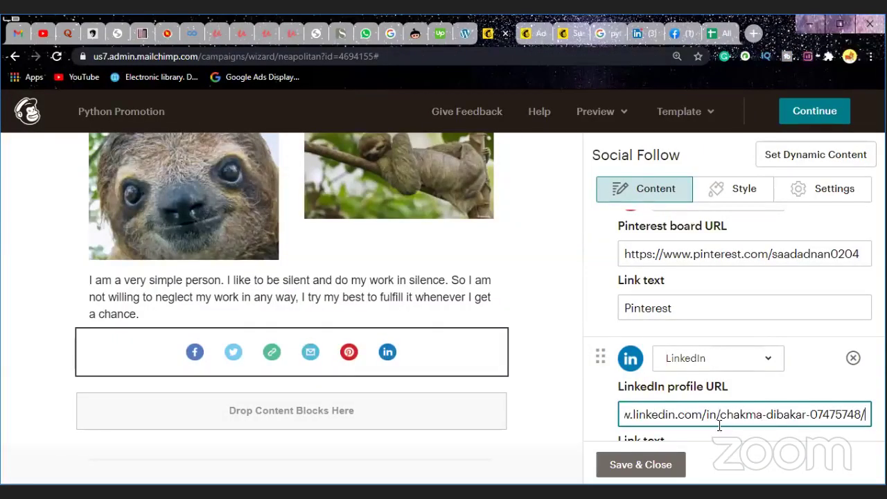
pyautogui.scroll(-2, 713, 430)
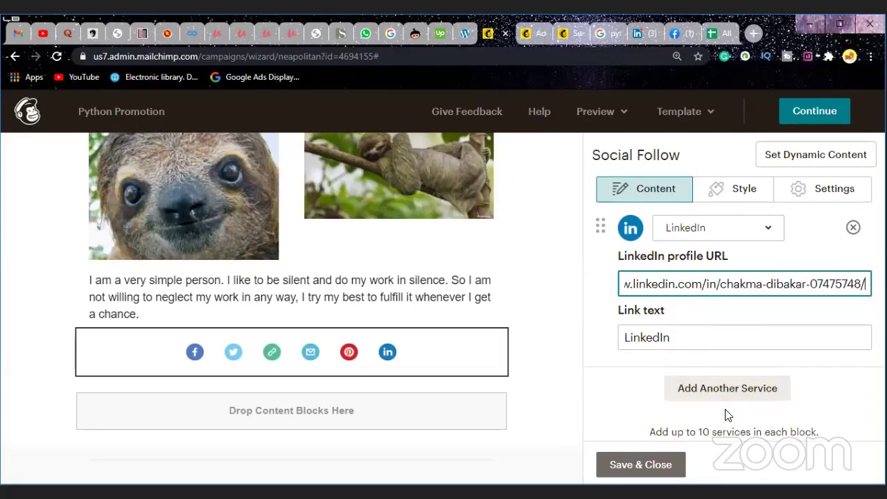
pyautogui.scroll(-1, 725, 414)
# Step: Add an Instagram service pointing to the student's Instagram username, then save and close the block
pyautogui.click(703, 366)
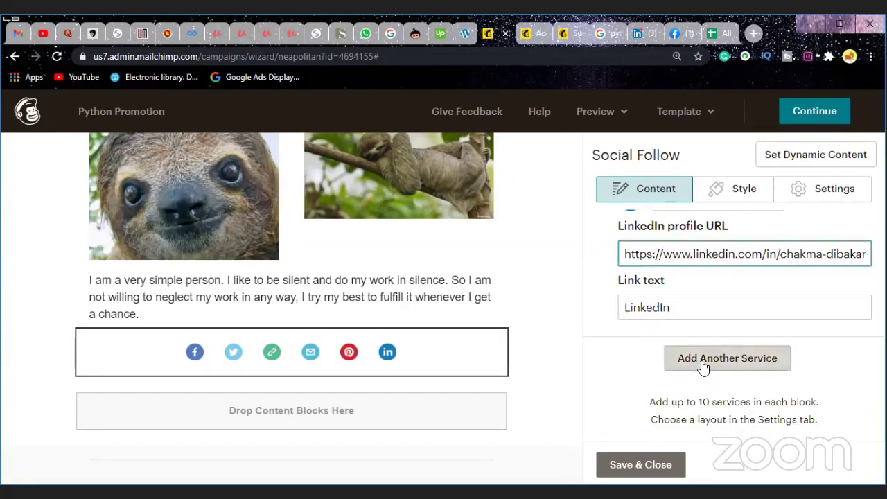
pyautogui.click(703, 365)
pyautogui.scroll(-5, 707, 346)
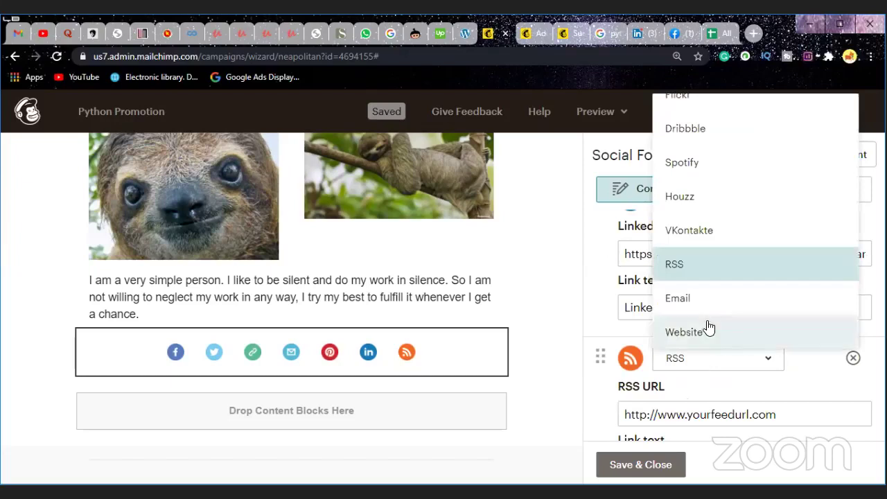
pyautogui.scroll(1, 687, 262)
pyautogui.scroll(3, 691, 261)
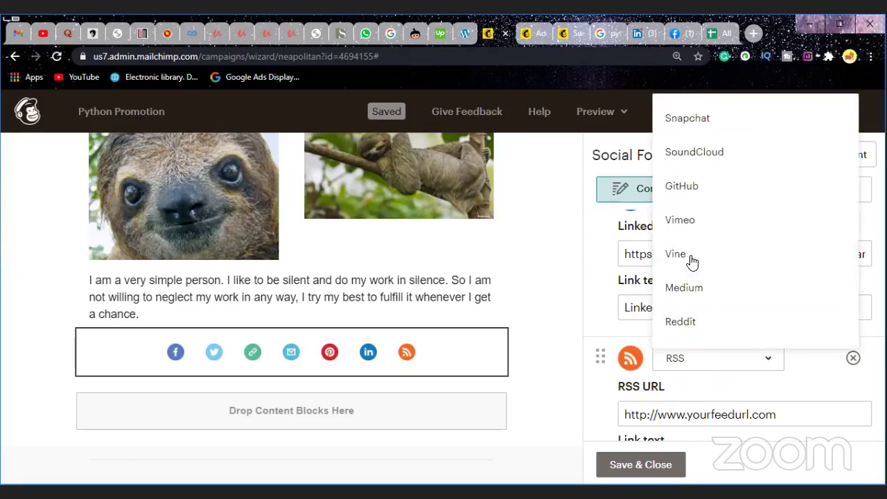
pyautogui.scroll(2, 695, 249)
pyautogui.click(691, 219)
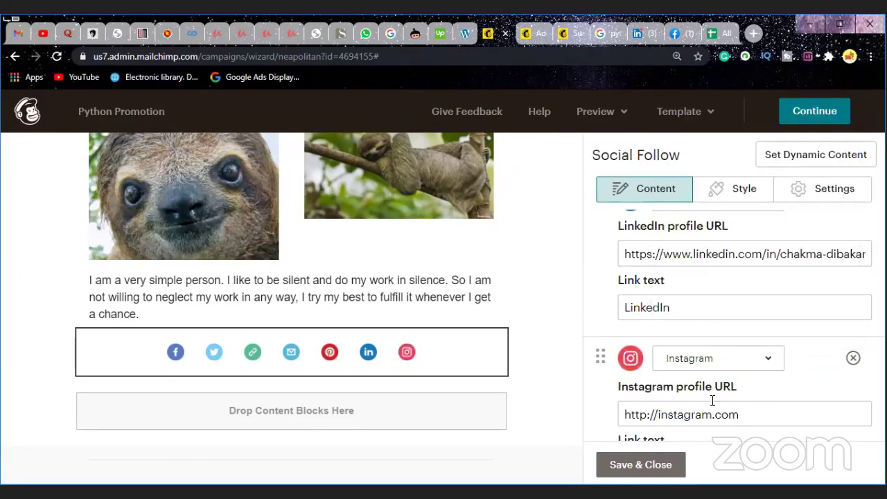
pyautogui.scroll(-2, 713, 398)
pyautogui.click(756, 349)
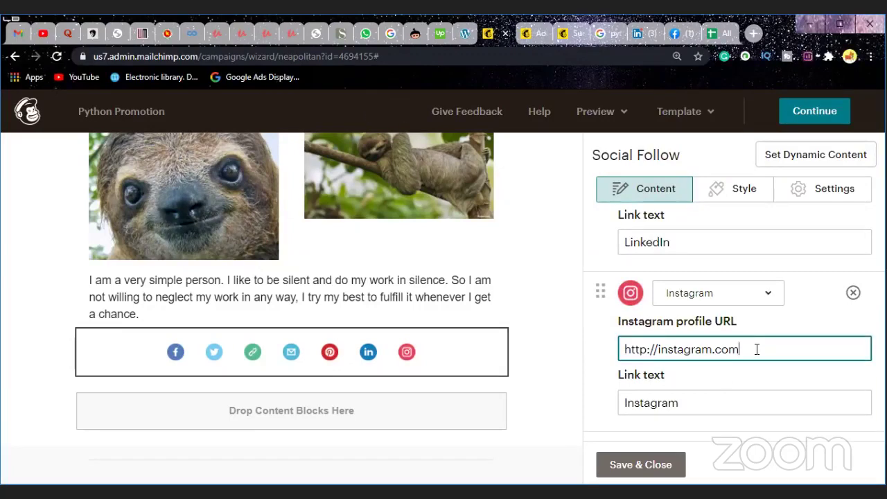
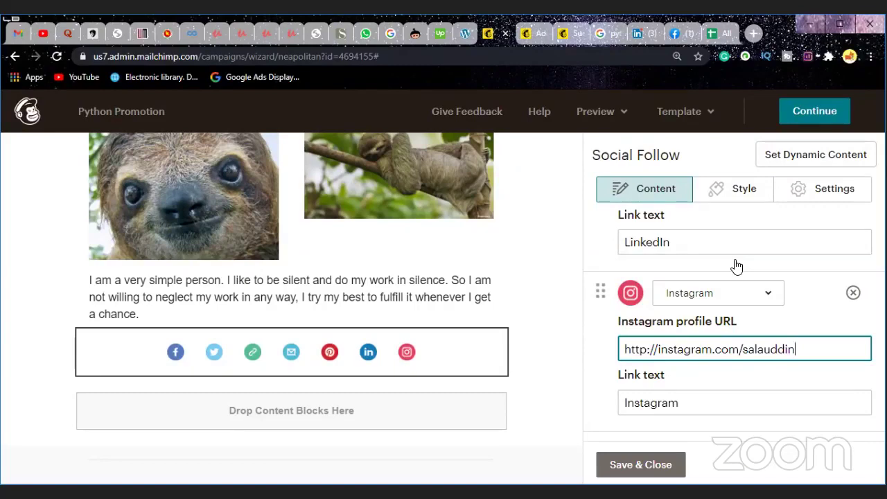
pyautogui.scroll(-1, 721, 399)
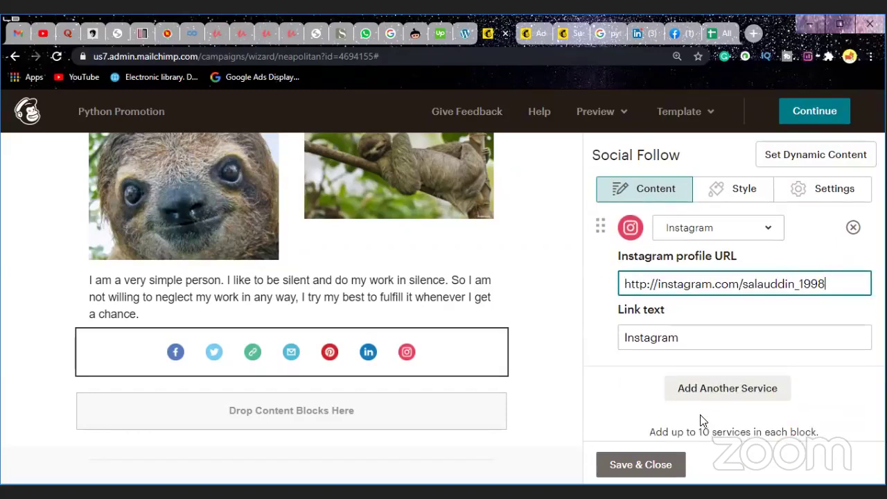
pyautogui.click(639, 468)
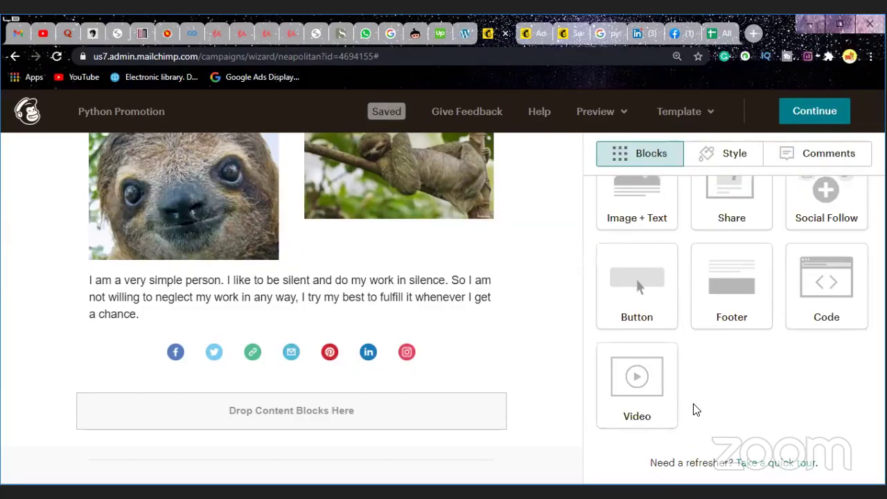
# Step: Add a Footer block below the Social Follow icons and save it
pyautogui.moveTo(738, 305); pyautogui.dragTo(534, 389)
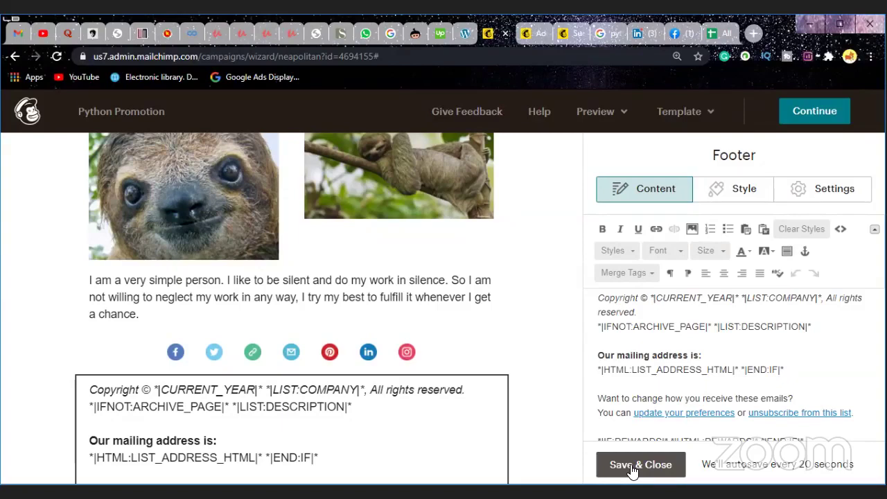
pyautogui.click(633, 470)
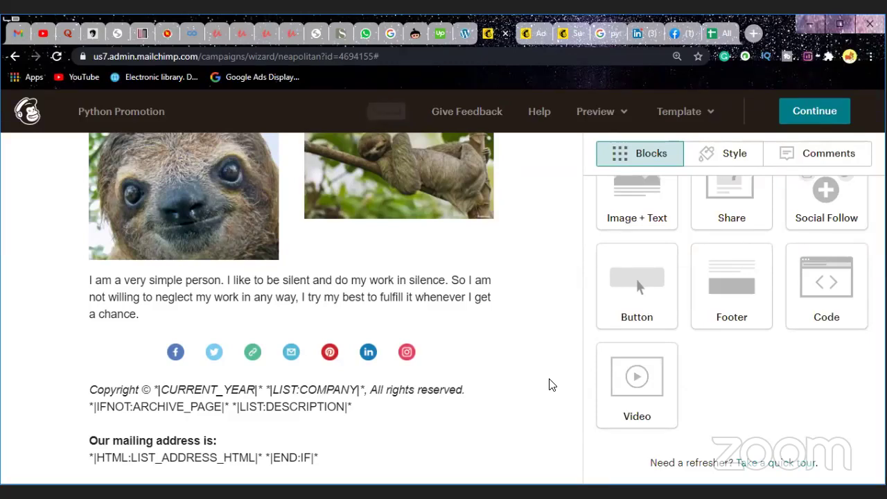
pyautogui.scroll(-3, 548, 384)
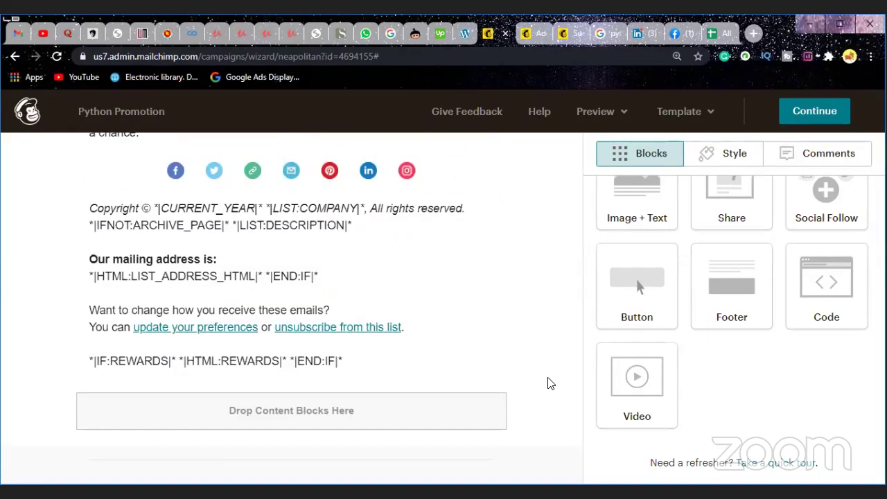
pyautogui.scroll(6, 548, 383)
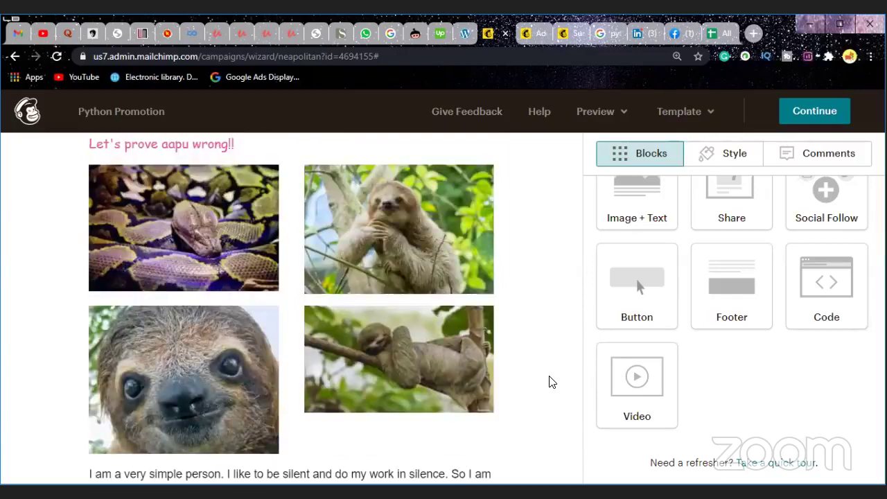
pyautogui.scroll(2, 549, 383)
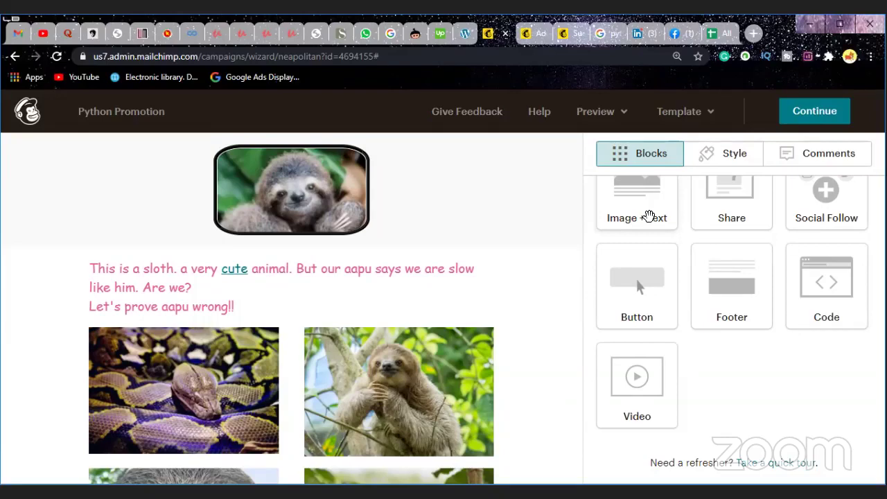
# Step: Place an Image + Text block between the intro paragraph and the social icons
pyautogui.moveTo(647, 217); pyautogui.dragTo(562, 435)
pyautogui.scroll(-3, 577, 416)
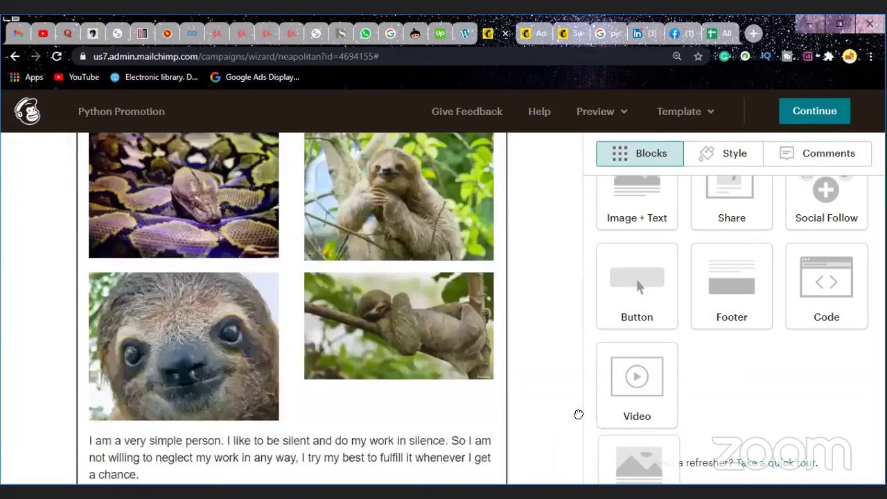
pyautogui.scroll(-2, 576, 410)
pyautogui.scroll(-2, 575, 405)
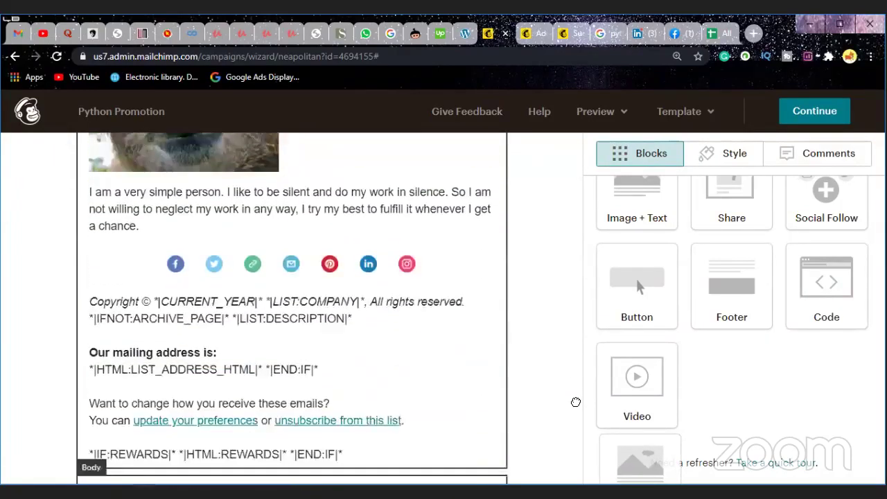
pyautogui.scroll(-2, 576, 402)
pyautogui.scroll(3, 303, 269)
pyautogui.moveTo(303, 269); pyautogui.dragTo(277, 326)
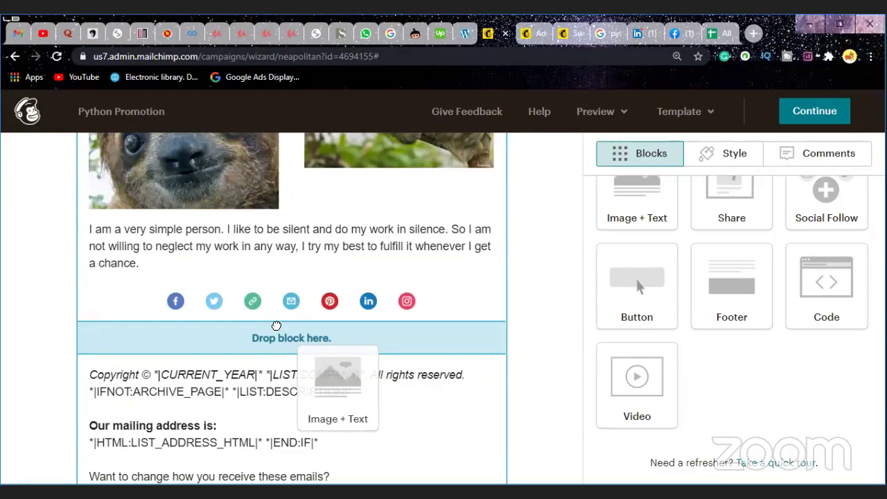
pyautogui.moveTo(276, 326); pyautogui.dragTo(287, 295)
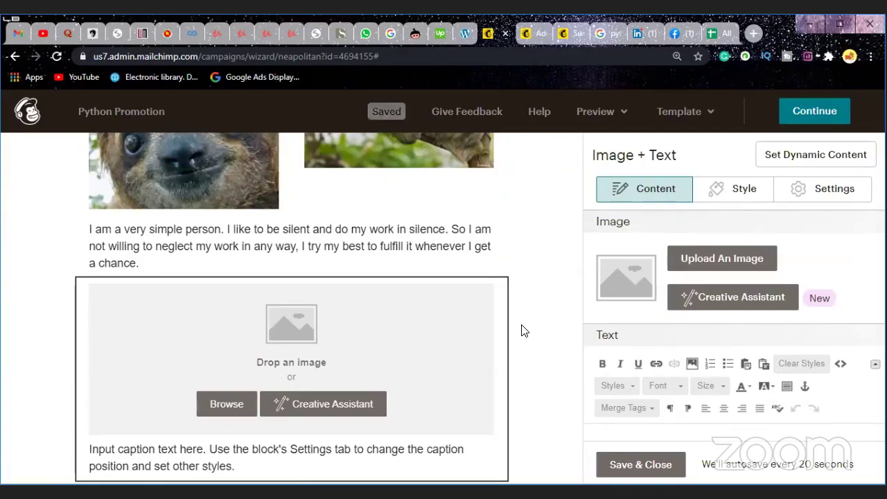
# Step: Glance at the profile photo on the Facebook tab, then return to the campaign editor
pyautogui.click(676, 39)
pyautogui.click(384, 255)
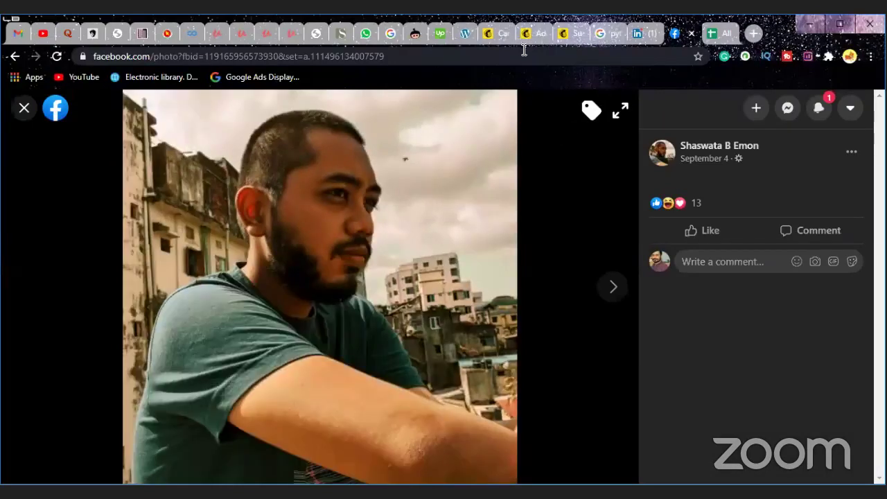
pyautogui.click(491, 36)
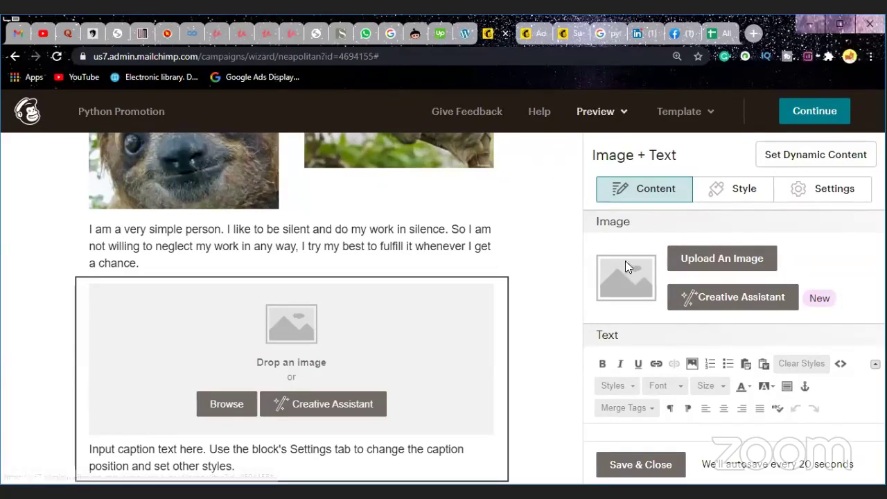
# Step: Insert the hanging-sloth photo (download.jpg) from Content Studio into the Image + Text block and save
pyautogui.click(711, 265)
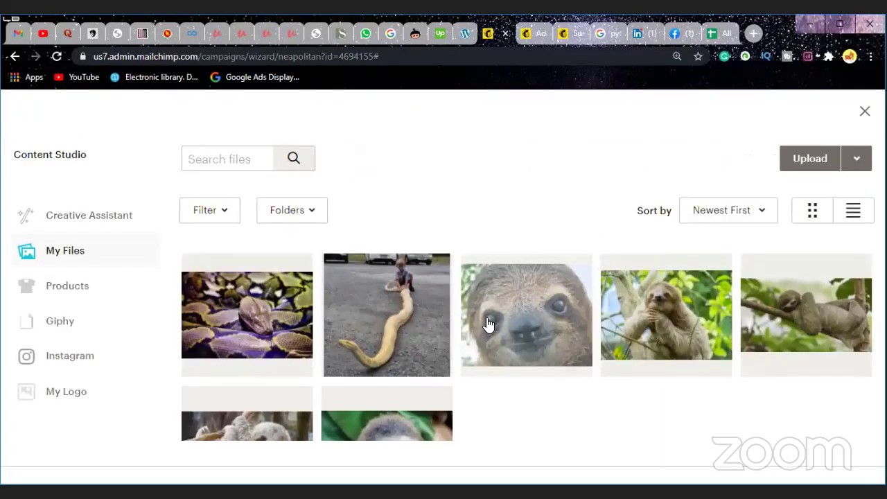
pyautogui.scroll(-1, 485, 337)
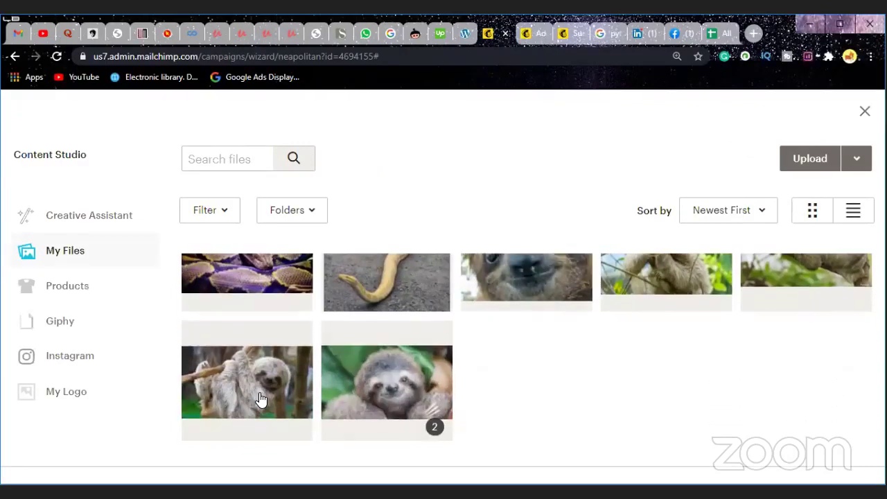
pyautogui.click(260, 399)
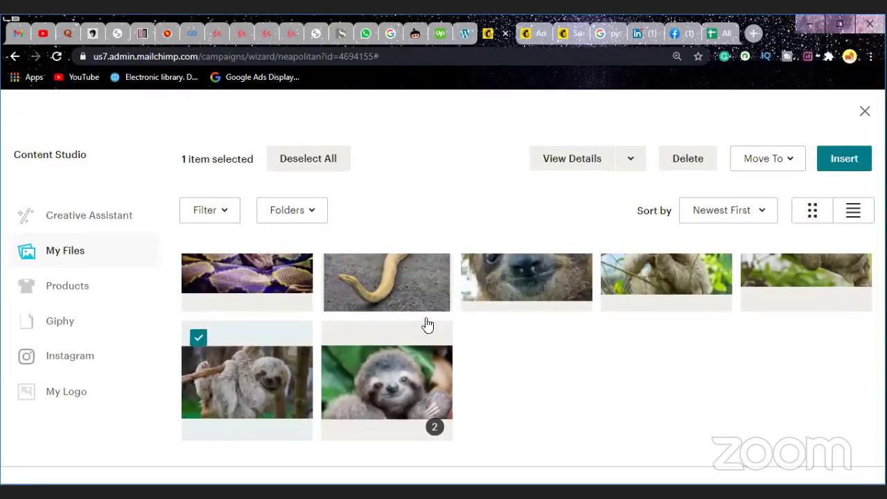
pyautogui.click(823, 165)
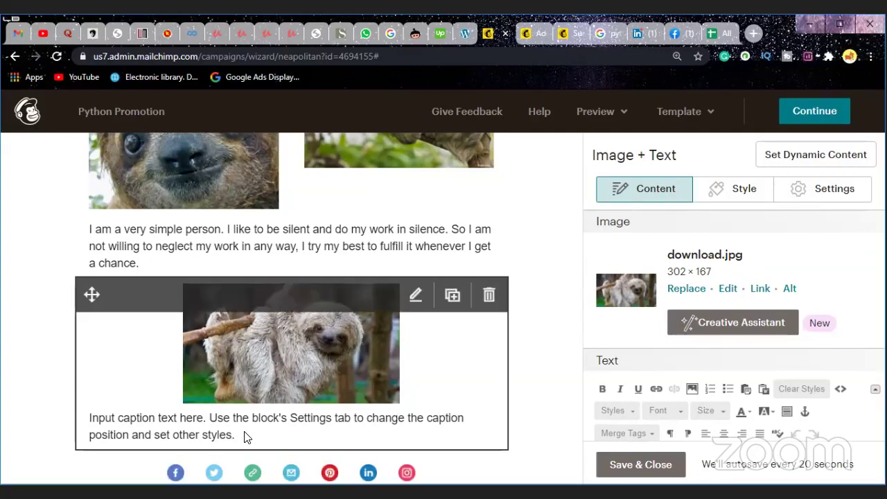
pyautogui.scroll(-1, 727, 394)
pyautogui.scroll(-1, 727, 396)
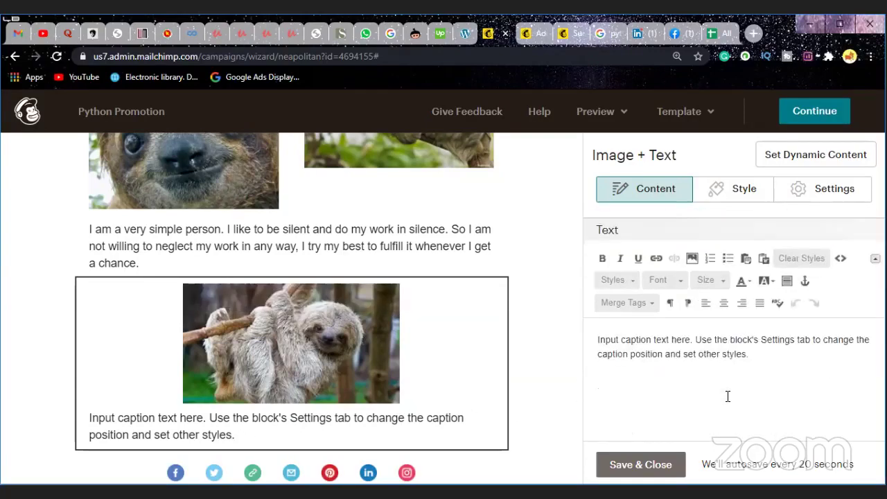
pyautogui.scroll(2, 728, 395)
pyautogui.scroll(-1, 726, 392)
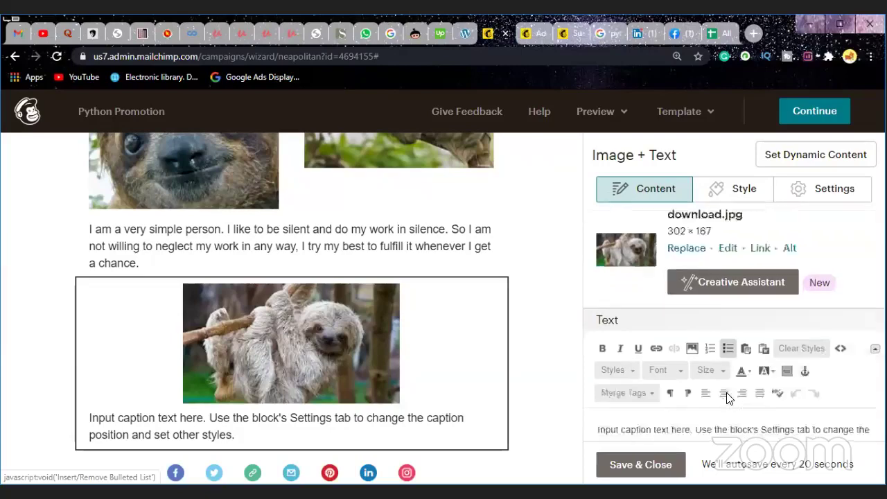
pyautogui.click(648, 473)
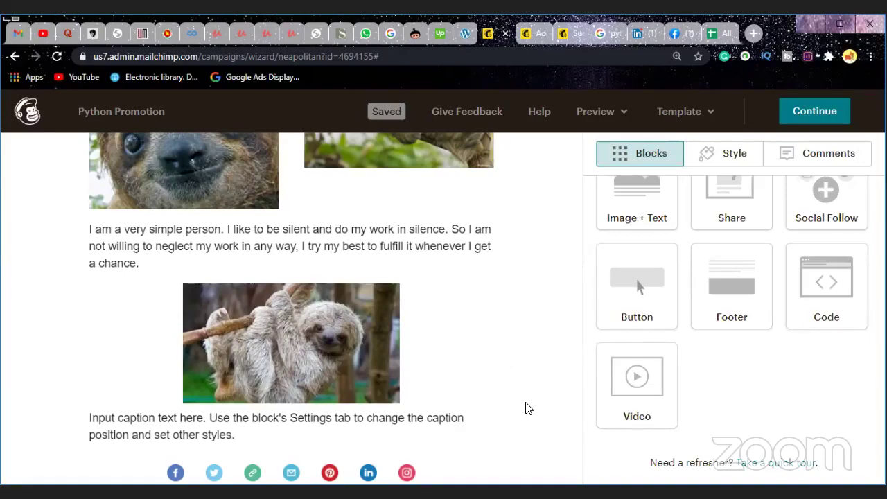
pyautogui.moveTo(477, 388)
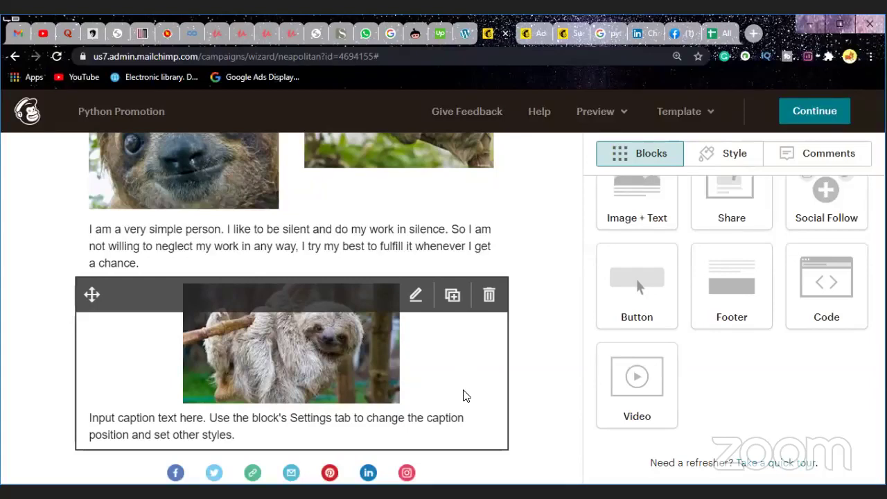
pyautogui.scroll(8, 541, 380)
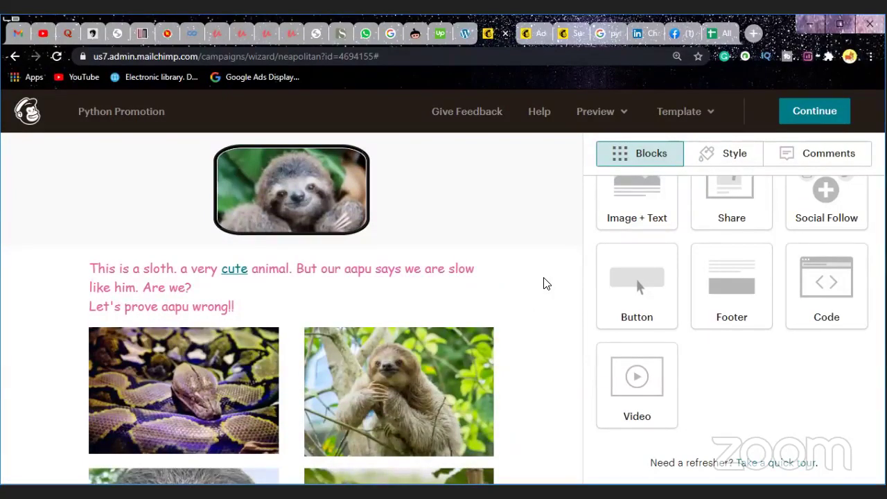
# Step: Continue to the checklist, choosing Exit Anyway despite the placeholder-text warning
pyautogui.click(819, 113)
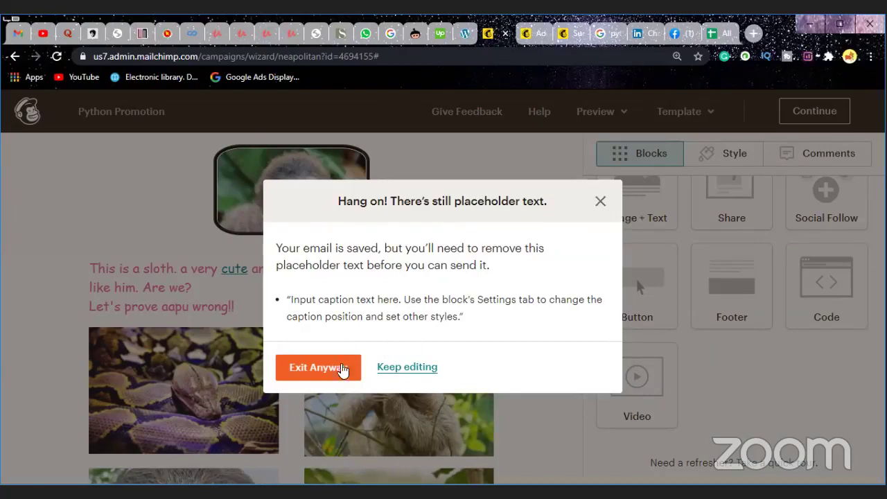
pyautogui.click(319, 375)
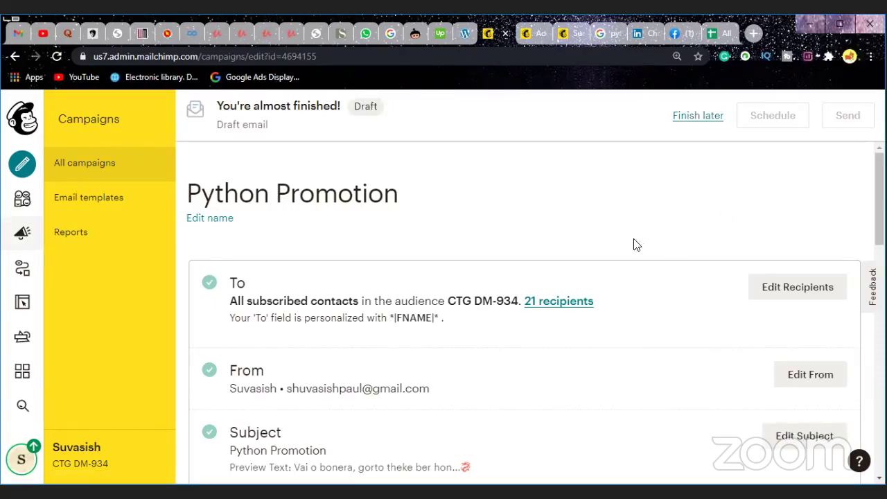
# Step: Review the checklist's Content warning about placeholder text, then reopen Content for editing
pyautogui.scroll(-5, 633, 245)
pyautogui.scroll(-3, 623, 270)
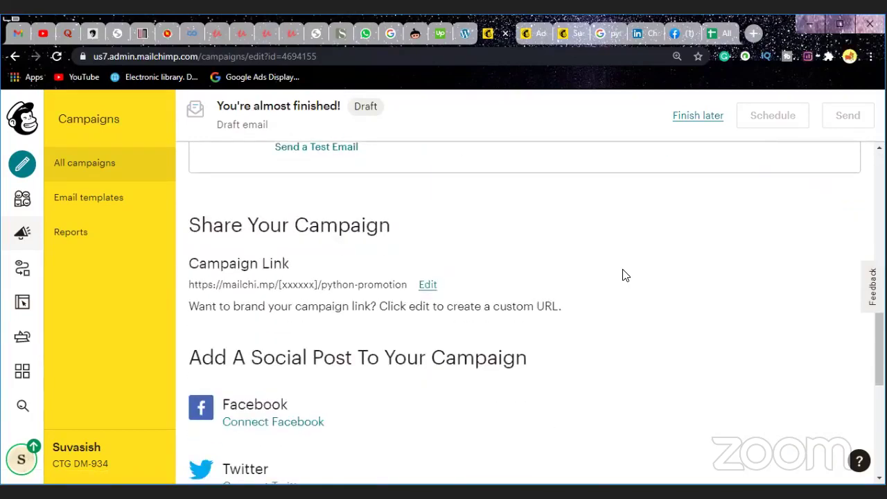
pyautogui.scroll(-5, 624, 273)
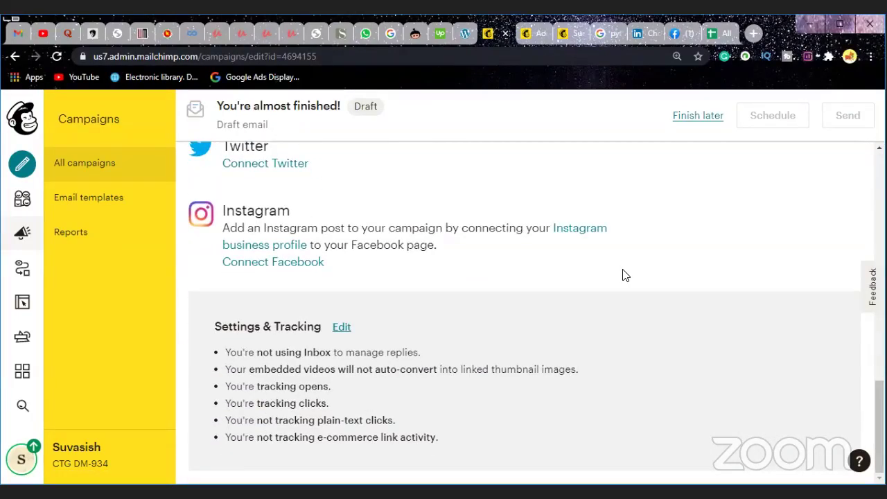
pyautogui.scroll(2, 624, 276)
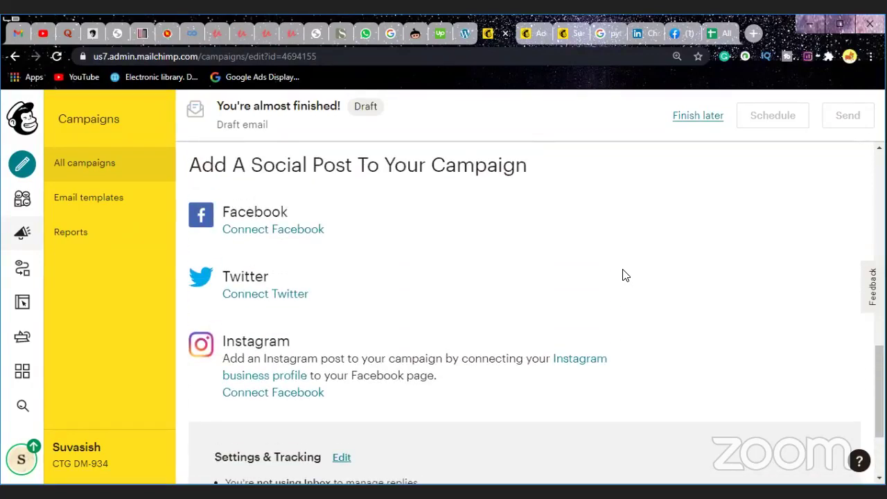
pyautogui.scroll(2, 623, 275)
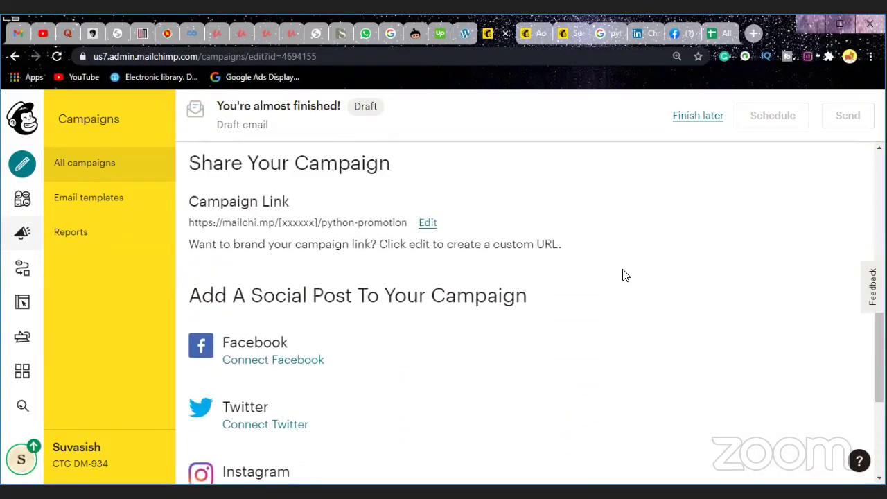
pyautogui.scroll(3, 623, 275)
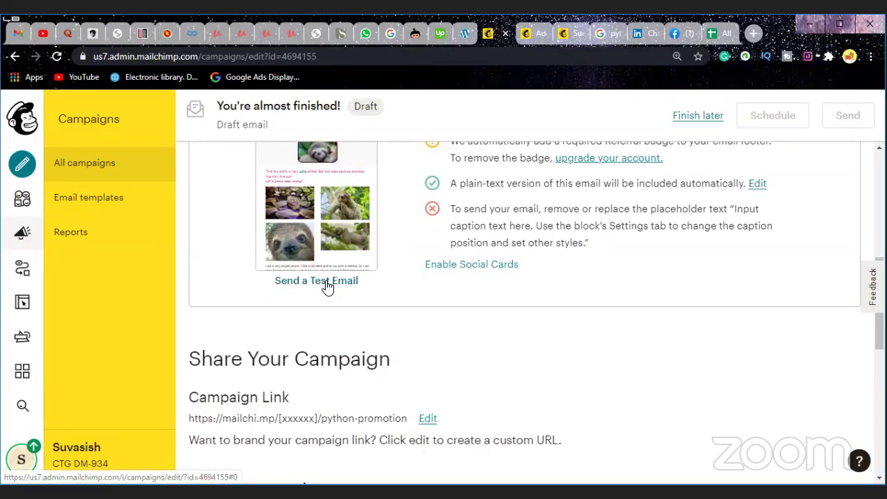
pyautogui.scroll(1, 327, 287)
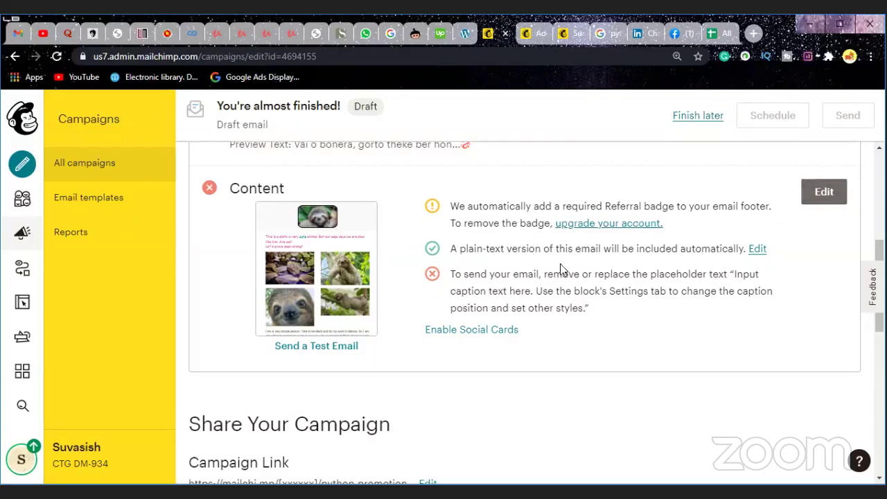
pyautogui.click(826, 200)
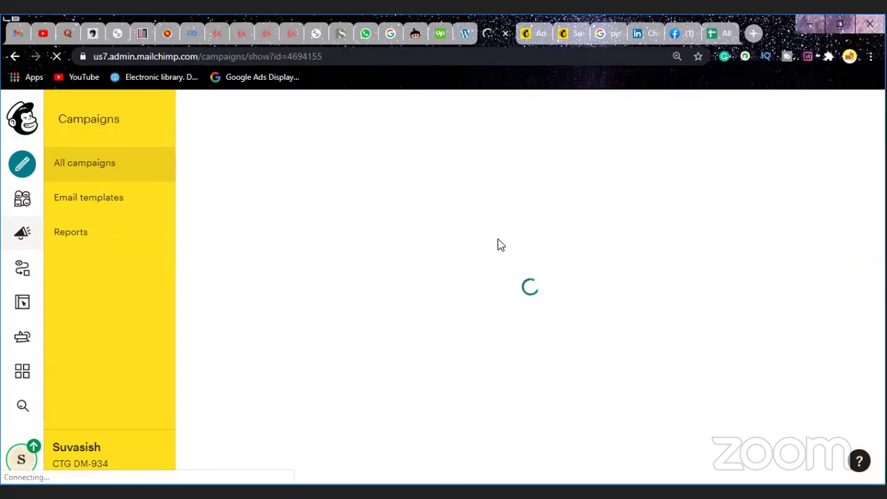
# Step: Reopen the sloth email in the editor and dismiss the placeholder-content notice
pyautogui.click(491, 297)
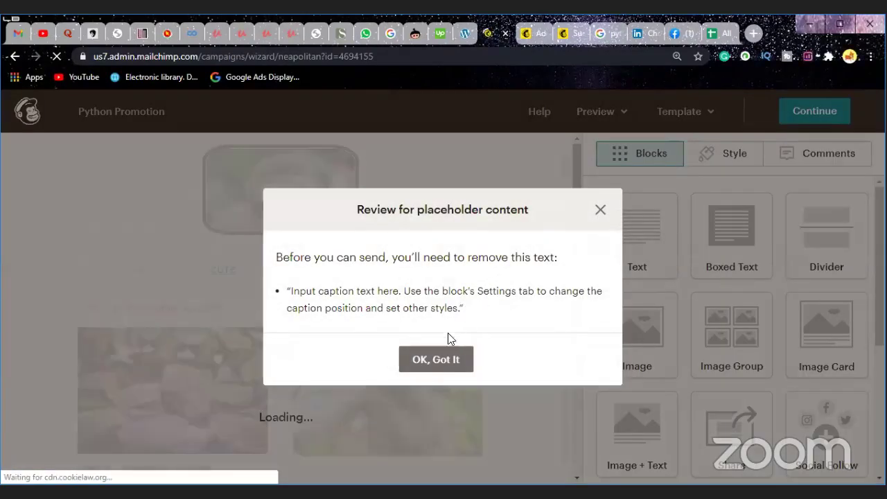
pyautogui.click(442, 360)
pyautogui.scroll(-2, 474, 298)
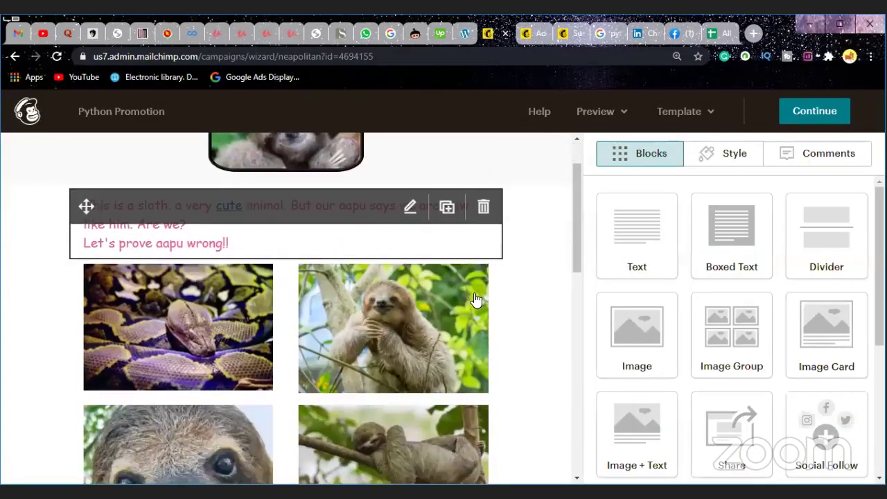
pyautogui.scroll(-4, 474, 300)
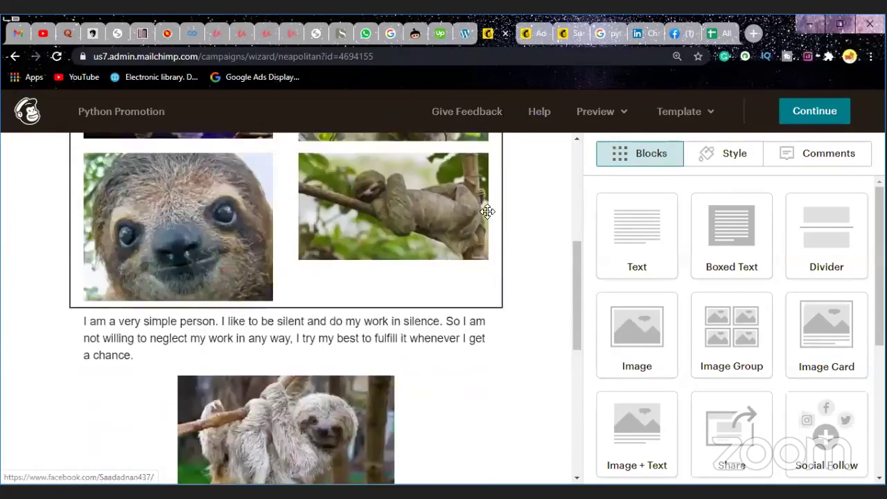
pyautogui.scroll(-9, 257, 347)
# Step: Delete the footer block containing the copyright and mailing address
pyautogui.click(412, 258)
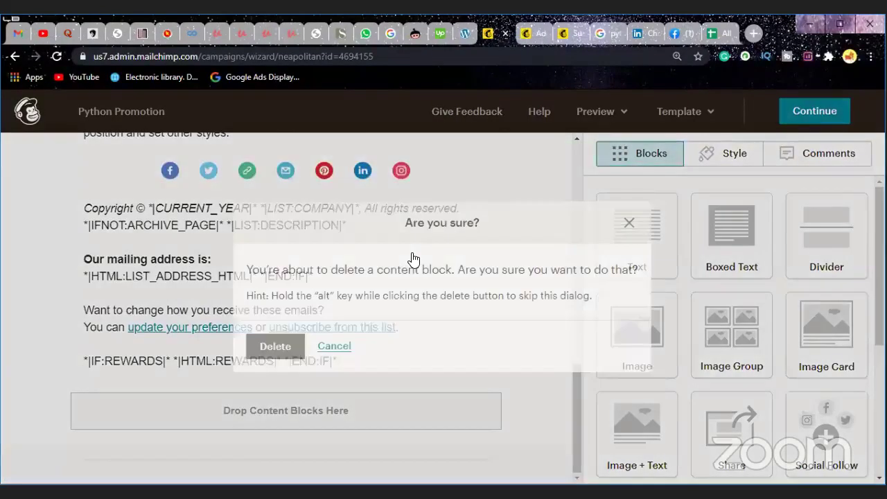
pyautogui.press('Tab')
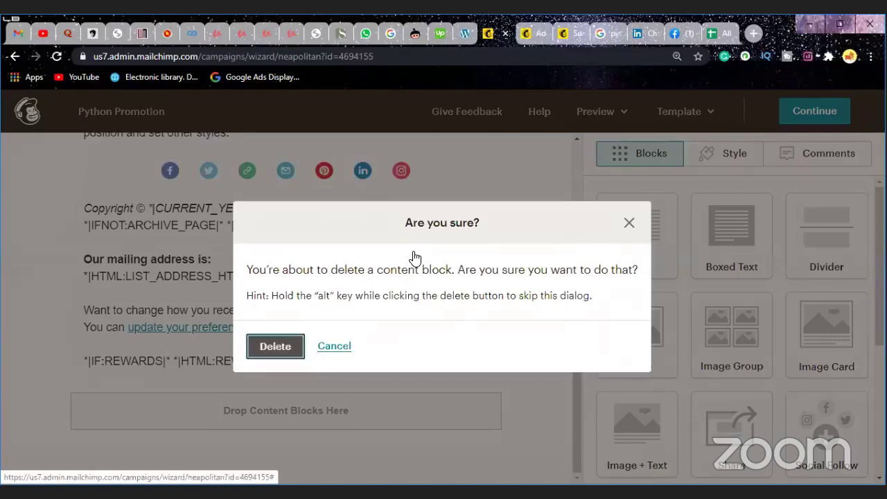
pyautogui.press('Return')
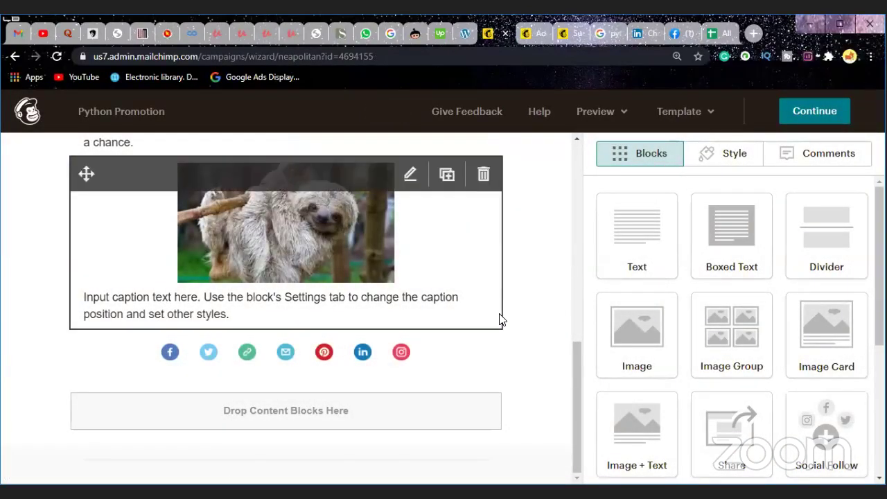
pyautogui.scroll(5, 499, 319)
pyautogui.scroll(3, 378, 359)
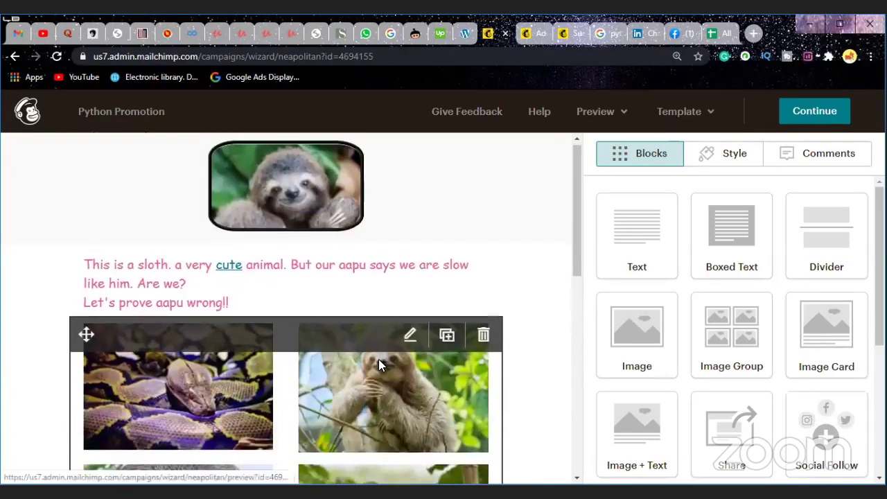
pyautogui.scroll(-3, 379, 358)
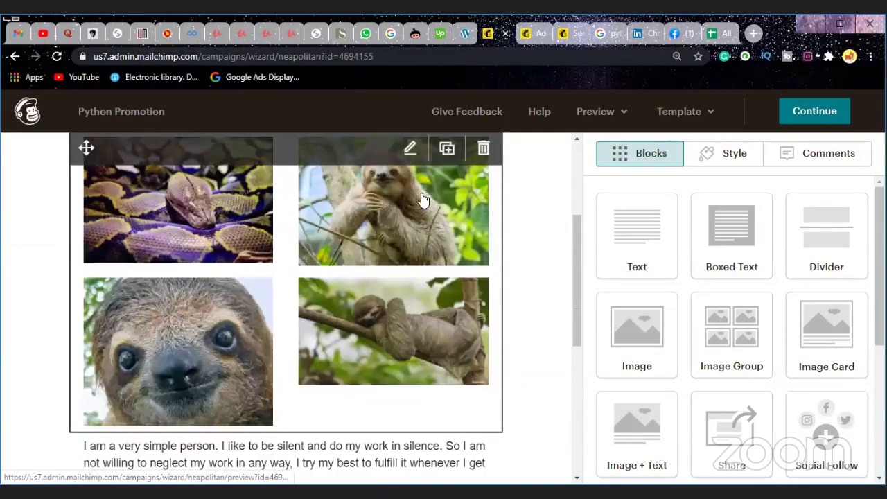
pyautogui.scroll(-1, 424, 200)
pyautogui.scroll(-2, 176, 315)
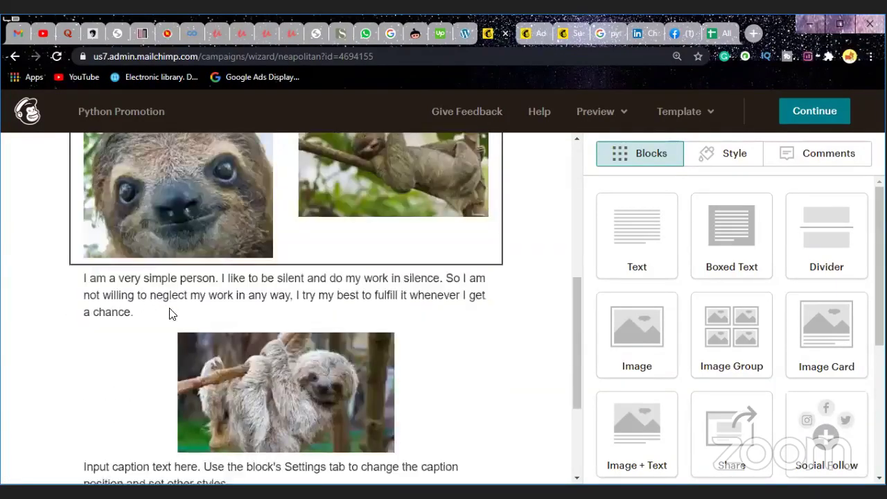
pyautogui.scroll(-2, 295, 311)
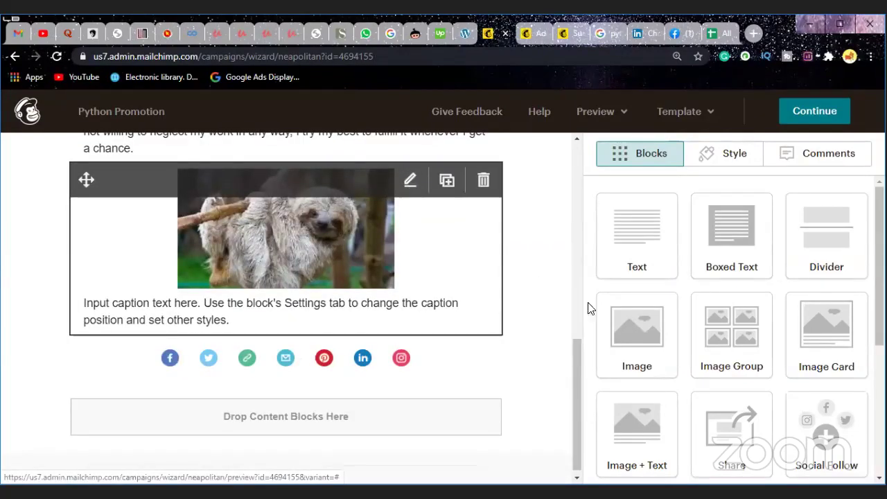
pyautogui.scroll(2, 521, 402)
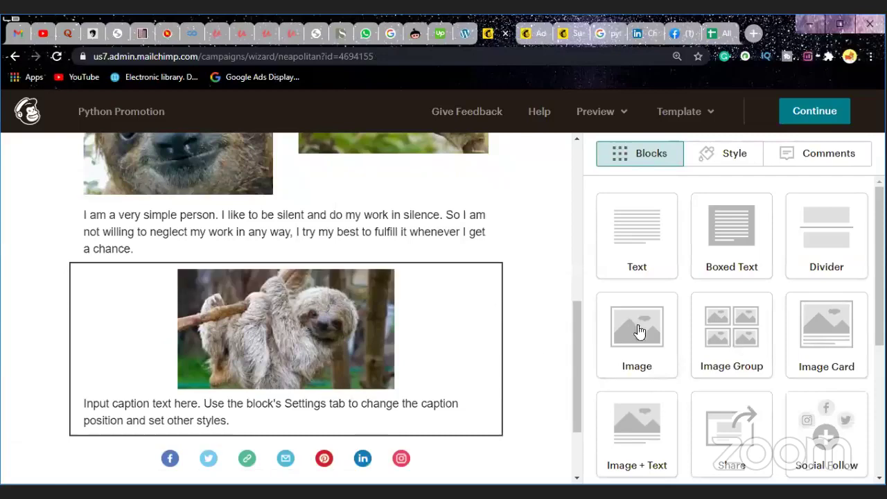
# Step: Replace the image block's placeholder caption with a short 'Hi, I am…' self-introduction
pyautogui.click(640, 333)
pyautogui.scroll(-3, 718, 381)
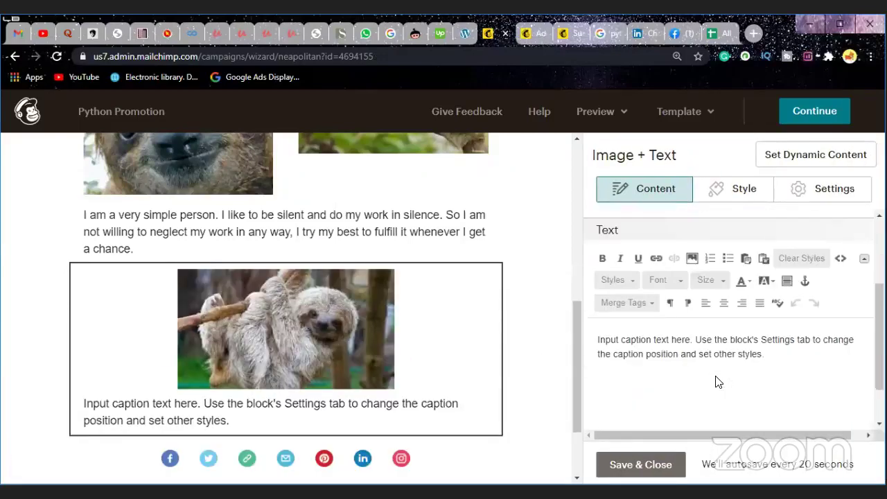
pyautogui.click(790, 325)
pyautogui.scroll(1, 790, 324)
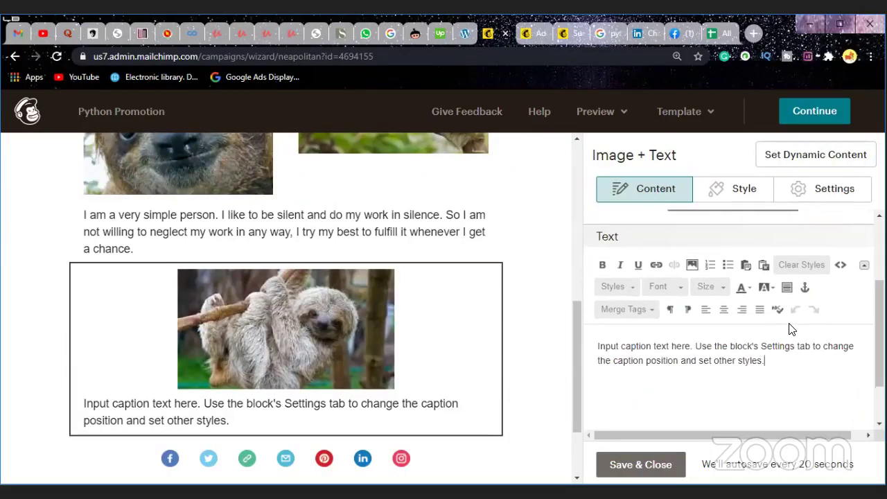
pyautogui.press('BackSpace')
pyautogui.press('BackSpace')
pyautogui.press('BackSpace')
pyautogui.press('BackSpace')
pyautogui.press('BackSpace')
pyautogui.press('BackSpace')
pyautogui.press('BackSpace')
pyautogui.press('BackSpace')
pyautogui.press('BackSpace')
pyautogui.press('BackSpace')
pyautogui.press('BackSpace')
pyautogui.press('BackSpace')
pyautogui.press('BackSpace')
pyautogui.press('BackSpace')
pyautogui.press('BackSpace')
pyautogui.press('BackSpace')
pyautogui.press('BackSpace')
pyautogui.press('BackSpace')
pyautogui.press('BackSpace')
pyautogui.press('BackSpace')
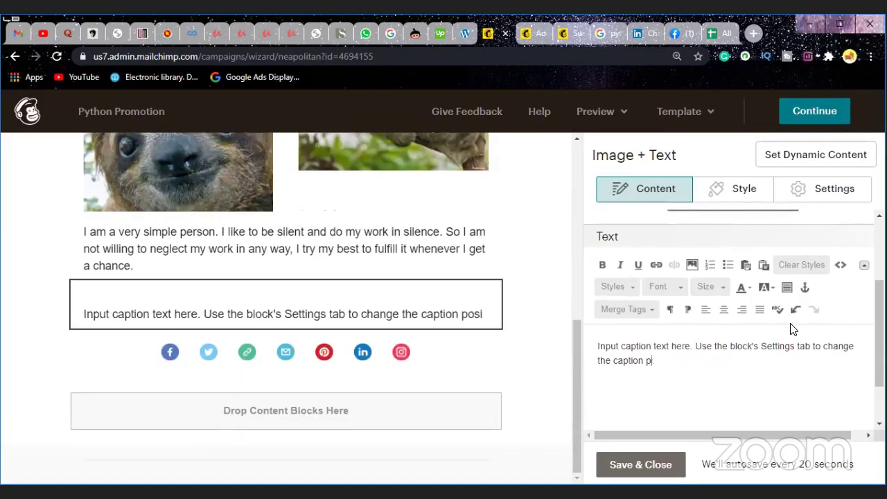
pyautogui.press('BackSpace')
pyautogui.press('BackSpace')
pyautogui.press('BackSpace')
pyautogui.press('BackSpace')
pyautogui.press('BackSpace')
pyautogui.press('BackSpace')
pyautogui.press('BackSpace')
pyautogui.press('BackSpace')
pyautogui.press('BackSpace')
pyautogui.press('BackSpace')
pyautogui.press('BackSpace')
pyautogui.press('BackSpace')
pyautogui.press('BackSpace')
pyautogui.press('BackSpace')
pyautogui.press('BackSpace')
pyautogui.press('BackSpace')
pyautogui.press('BackSpace')
pyautogui.press('BackSpace')
pyautogui.press('BackSpace')
pyautogui.press('BackSpace')
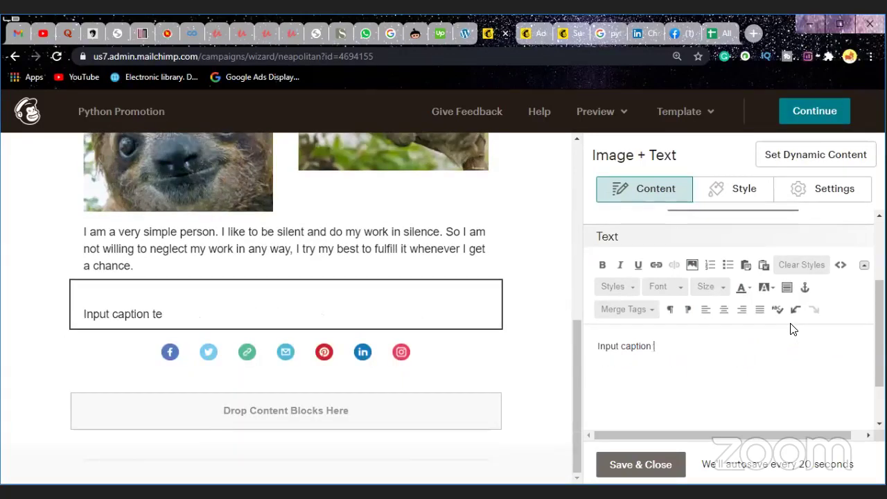
pyautogui.press('BackSpace')
pyautogui.press('BackSpace')
pyautogui.press('BackSpace')
pyautogui.press('BackSpace')
pyautogui.press('BackSpace')
pyautogui.press('BackSpace')
pyautogui.press('BackSpace')
pyautogui.press('BackSpace')
pyautogui.press('BackSpace')
pyautogui.press('BackSpace')
pyautogui.press('BackSpace')
pyautogui.press('BackSpace')
pyautogui.press('BackSpace')
pyautogui.press('BackSpace')
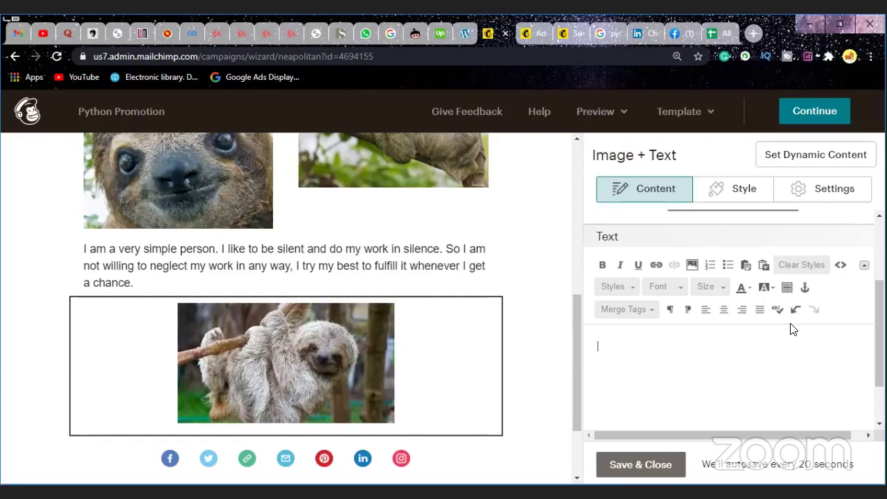
pyautogui.write('Hi')
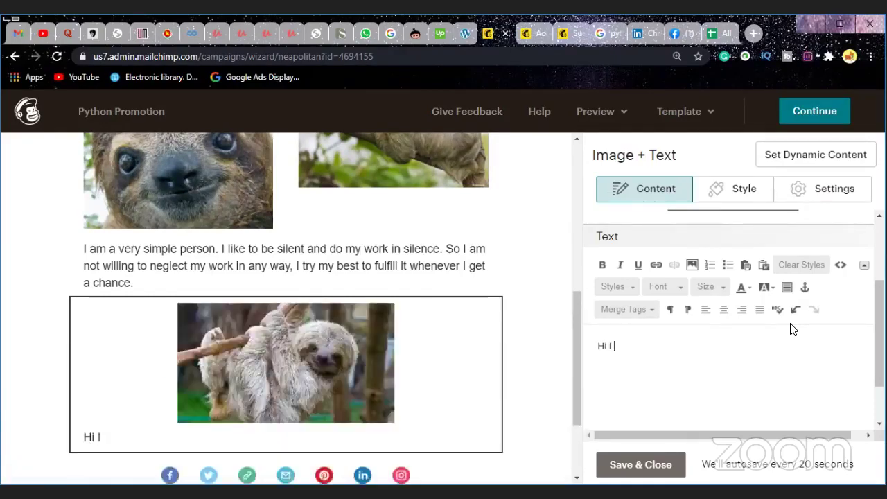
pyautogui.write(' I am emon')
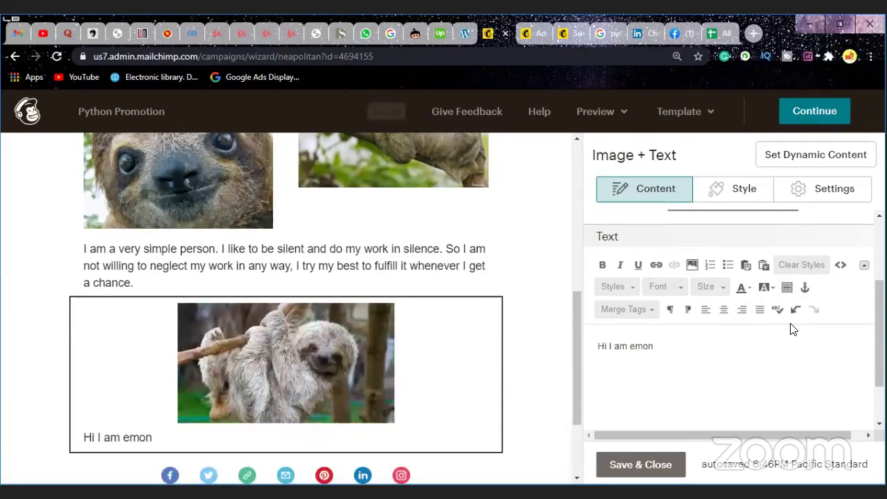
pyautogui.write('!')
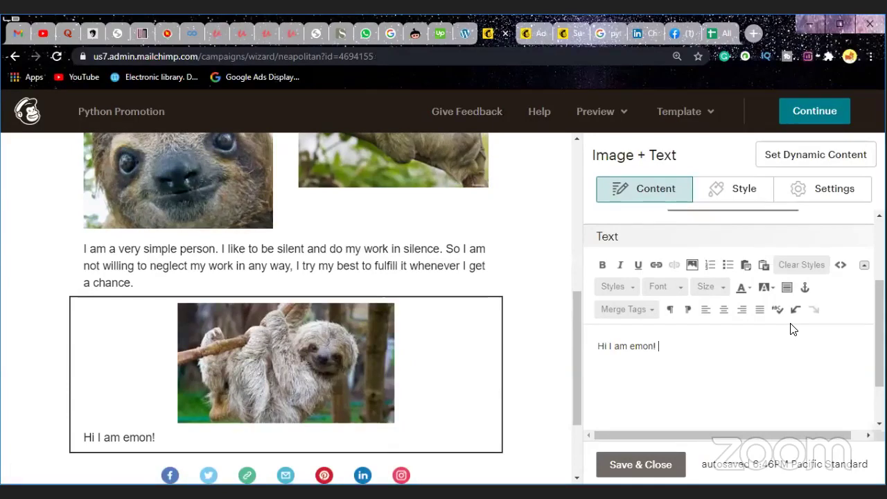
# Step: Remove the stray 'I' and accept Grammarly's comma after 'Hi'
pyautogui.write('I')
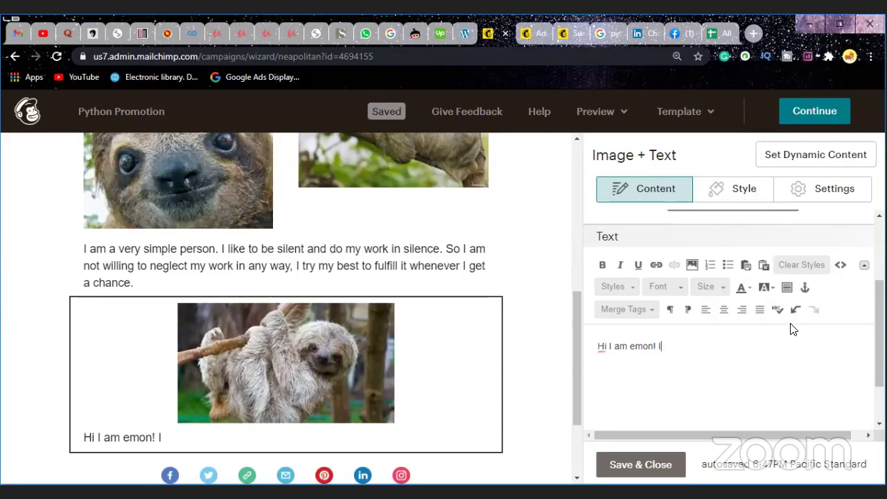
pyautogui.press('BackSpace')
pyautogui.press('BackSpace')
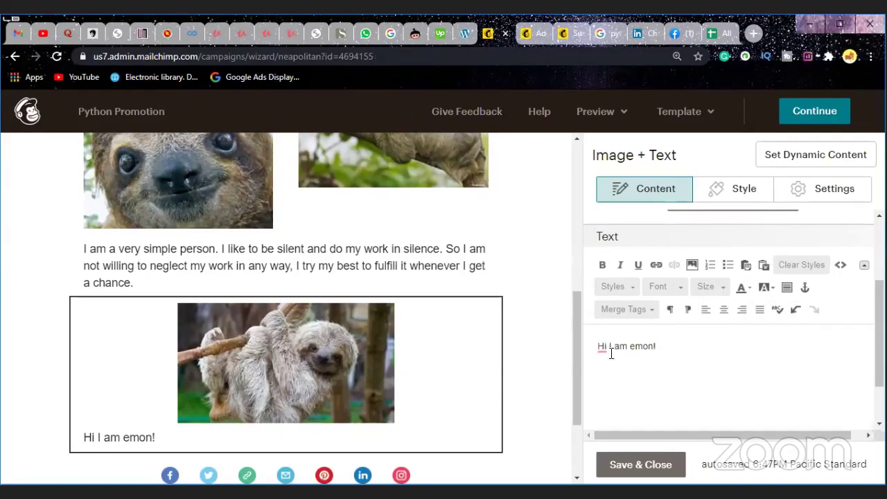
pyautogui.doubleClick(603, 348)
pyautogui.click(603, 350)
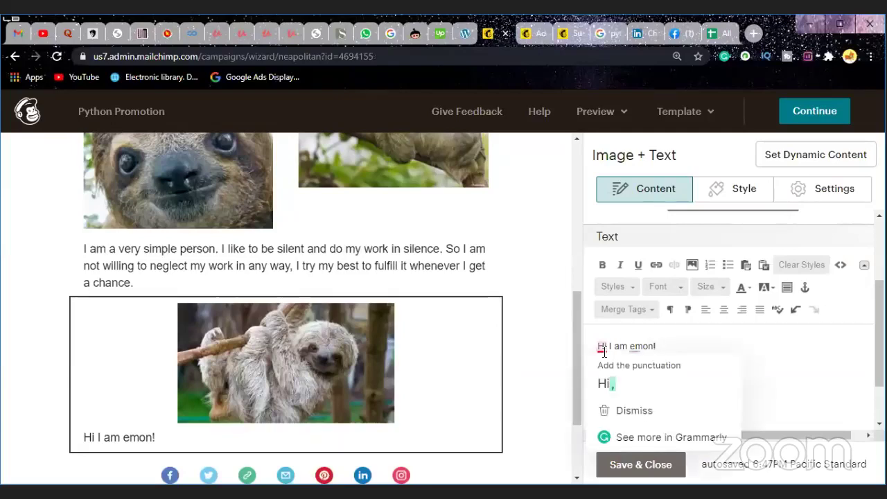
pyautogui.click(651, 376)
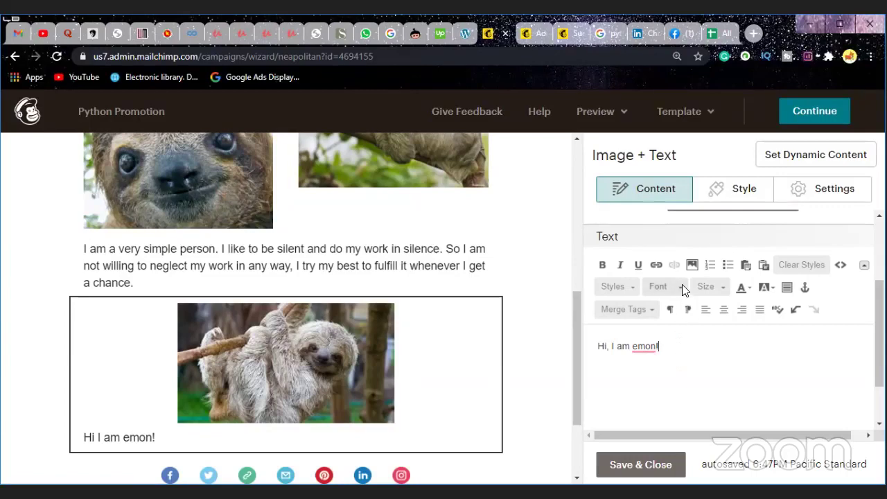
# Step: Close the Sheets, Facebook and LinkedIn tabs and save the caption edit
pyautogui.click(730, 33)
pyautogui.click(731, 33)
pyautogui.click(730, 33)
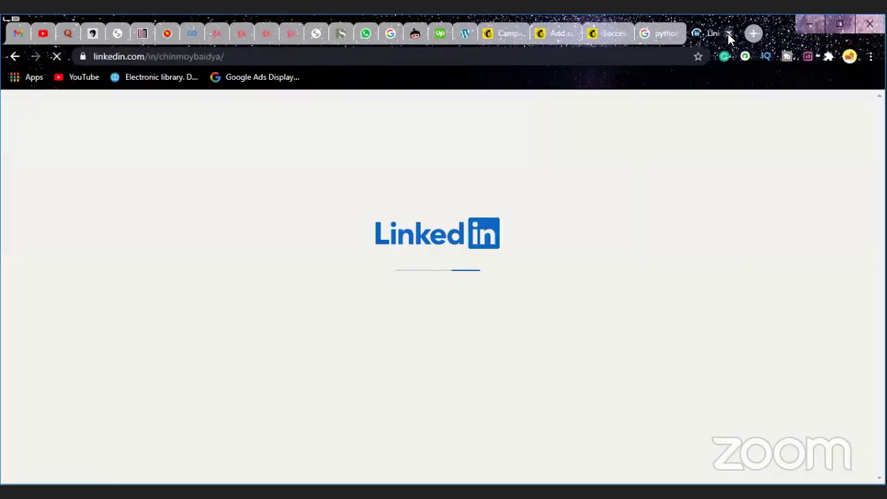
pyautogui.click(730, 34)
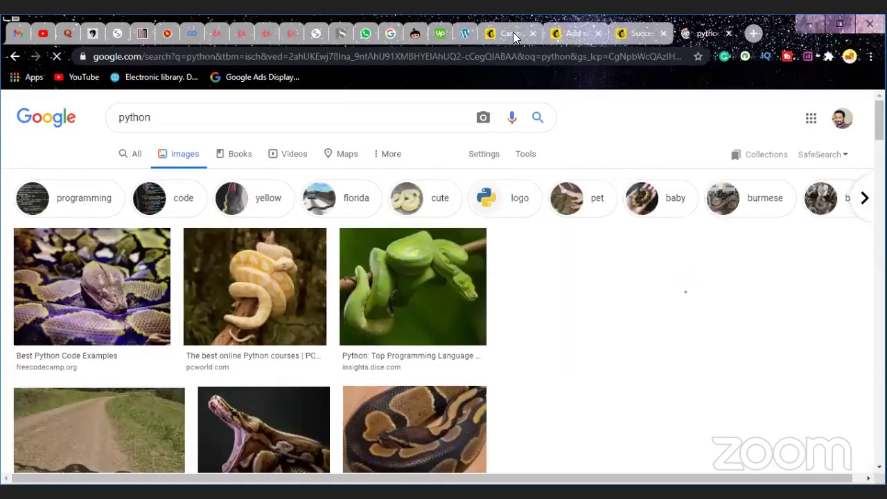
pyautogui.click(513, 32)
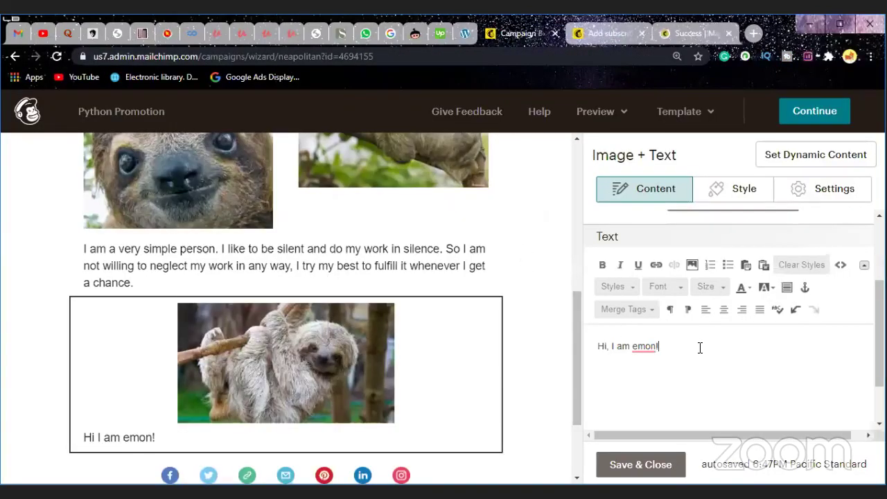
pyautogui.click(651, 466)
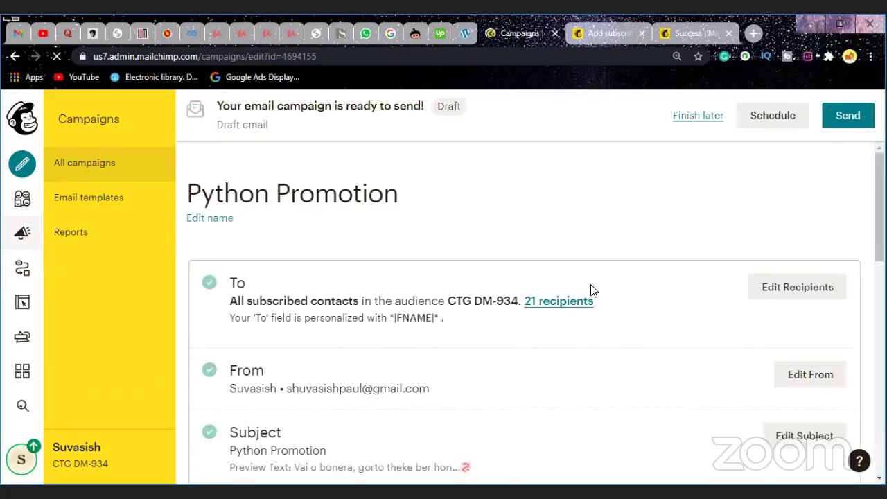
# Step: Scroll through the checklist to confirm To, From, Subject and Content all show green ticks
pyautogui.scroll(-4, 590, 288)
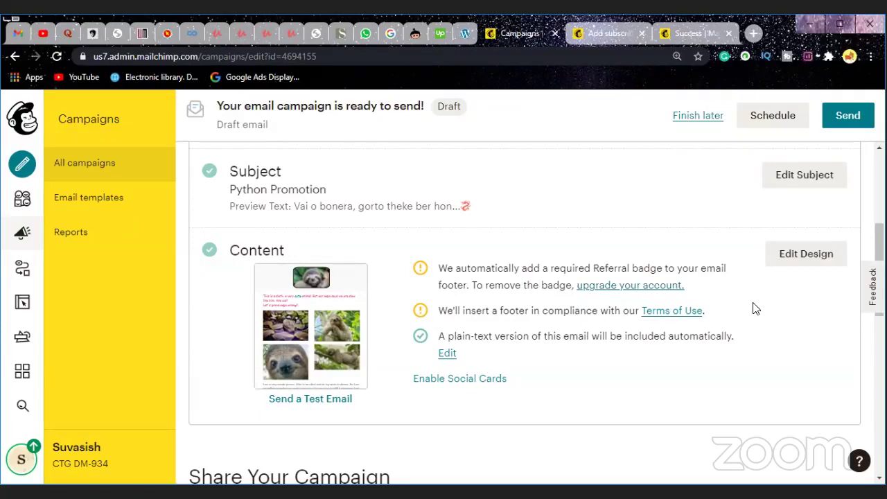
pyautogui.scroll(-1, 766, 313)
pyautogui.scroll(-1, 767, 316)
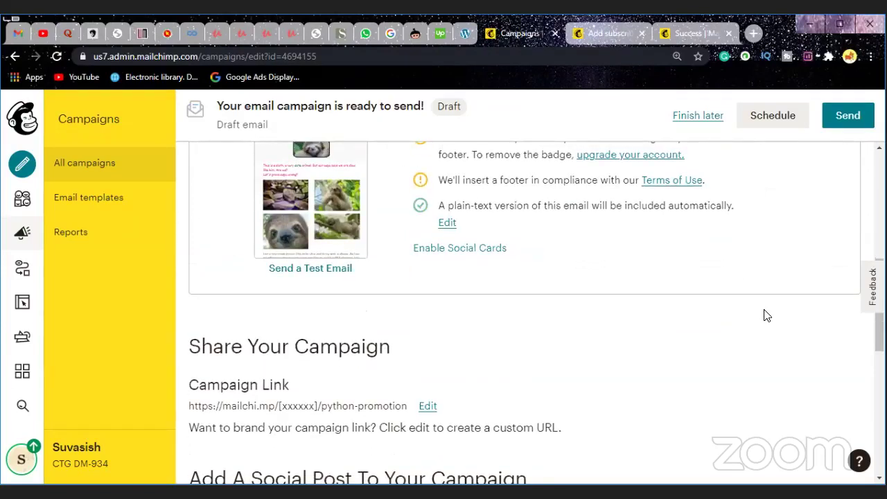
pyautogui.scroll(-3, 766, 313)
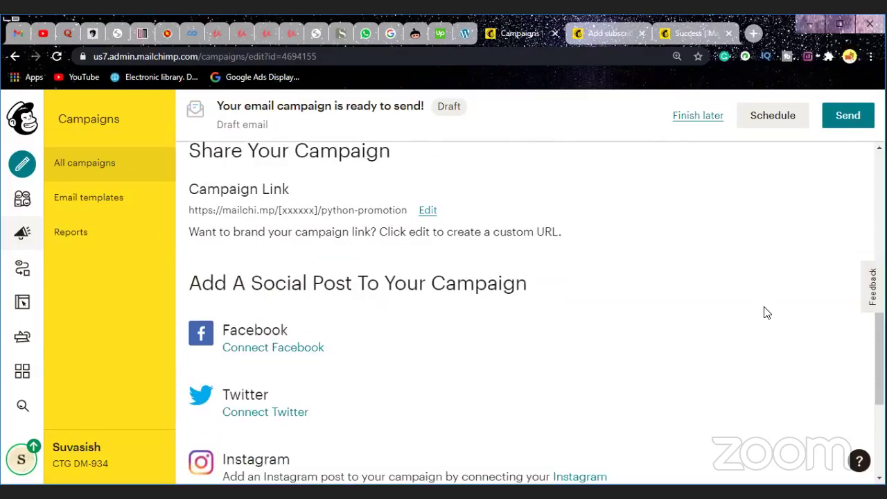
pyautogui.scroll(4, 768, 313)
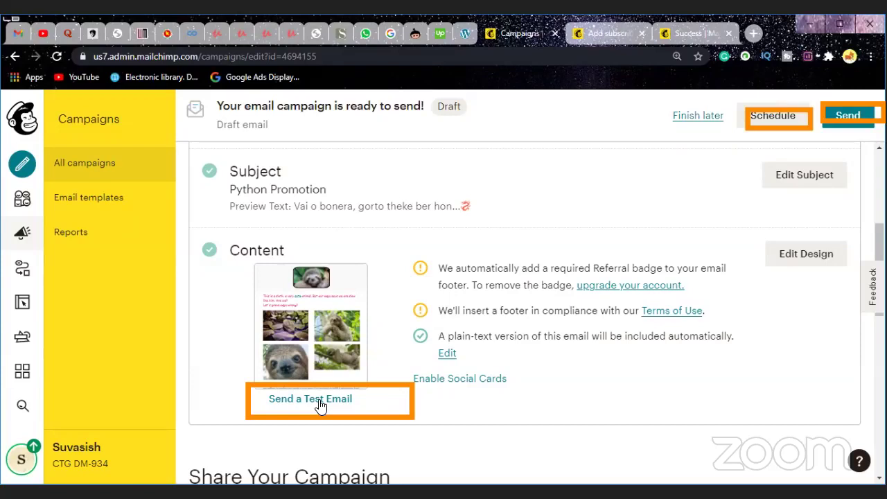
pyautogui.moveTo(313, 390)
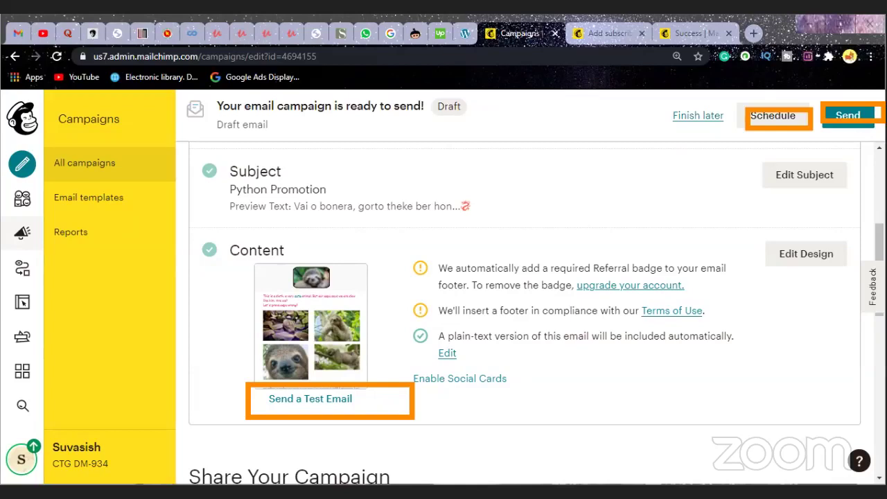
# Step: Open the test-email form and enter the tester's Gmail address
pyautogui.click(310, 399)
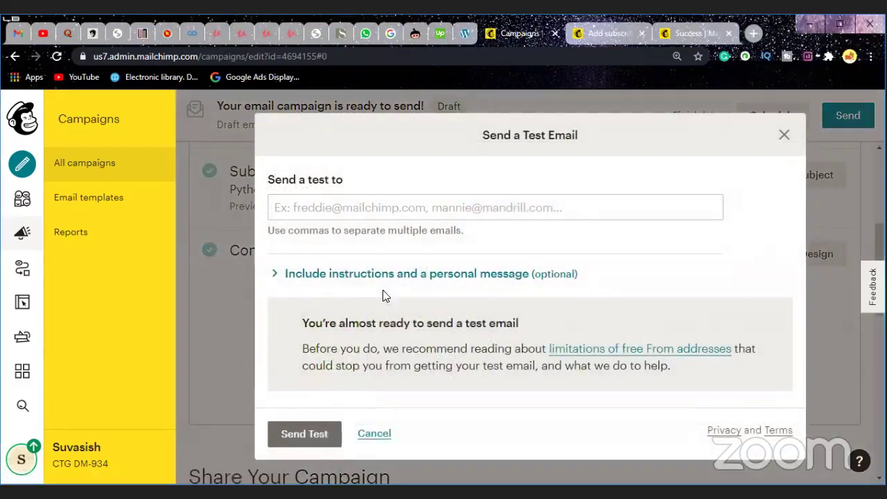
pyautogui.click(372, 208)
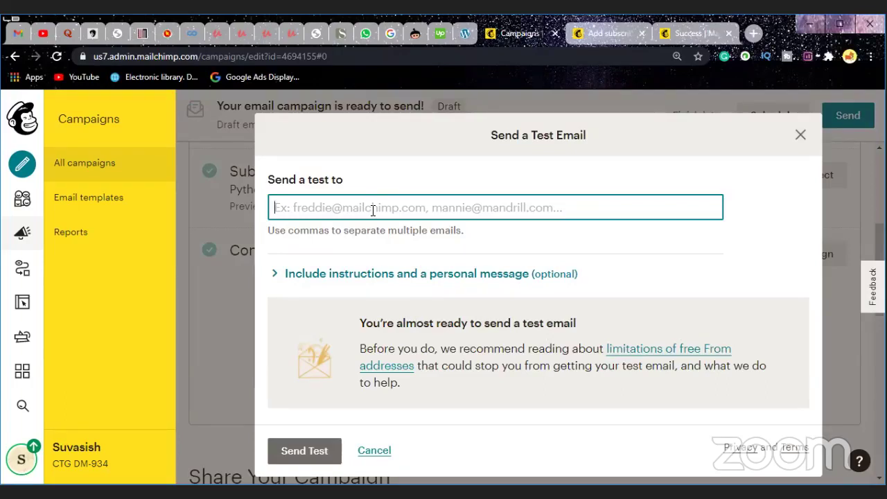
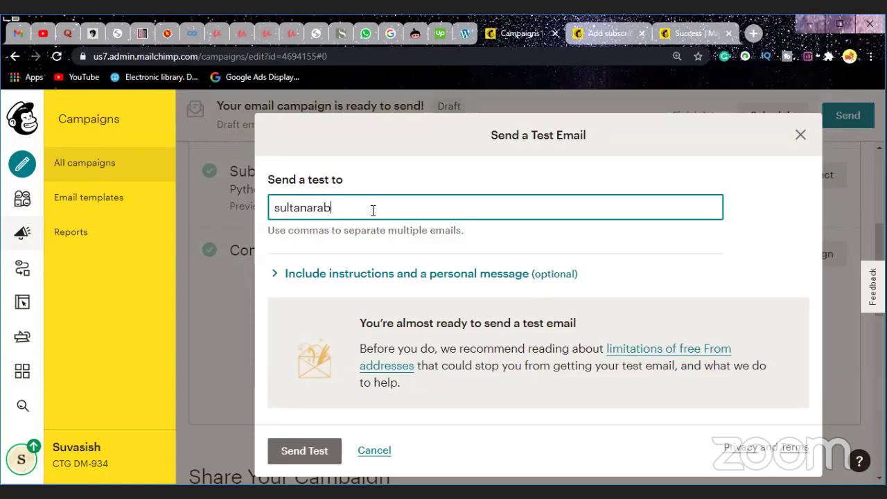
pyautogui.press('Left')
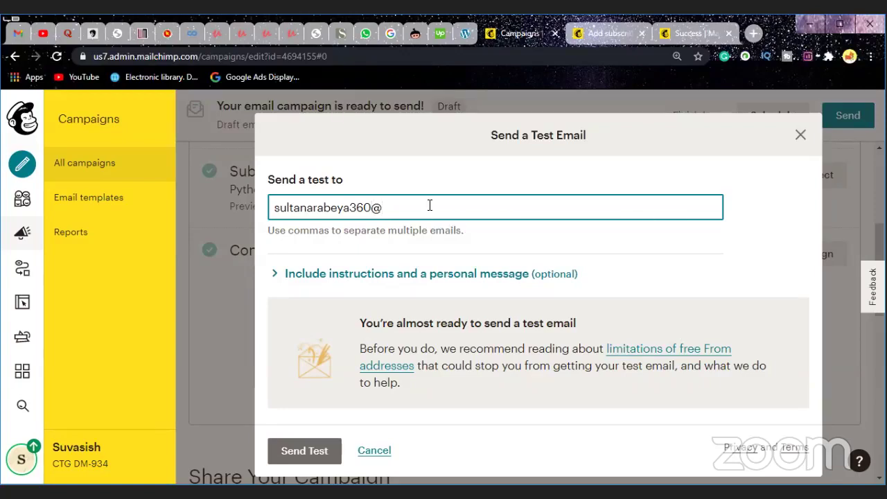
pyautogui.press('Right')
# Step: Send the test email and close the success confirmation
pyautogui.click(305, 454)
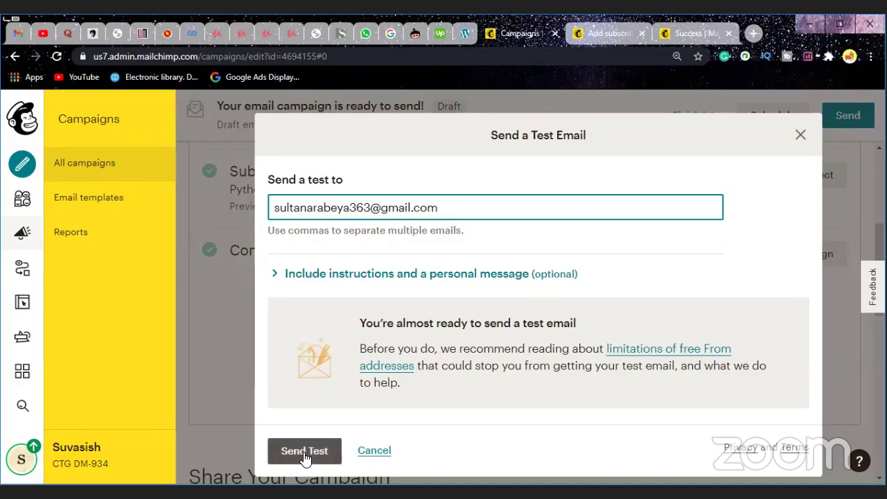
pyautogui.click(303, 452)
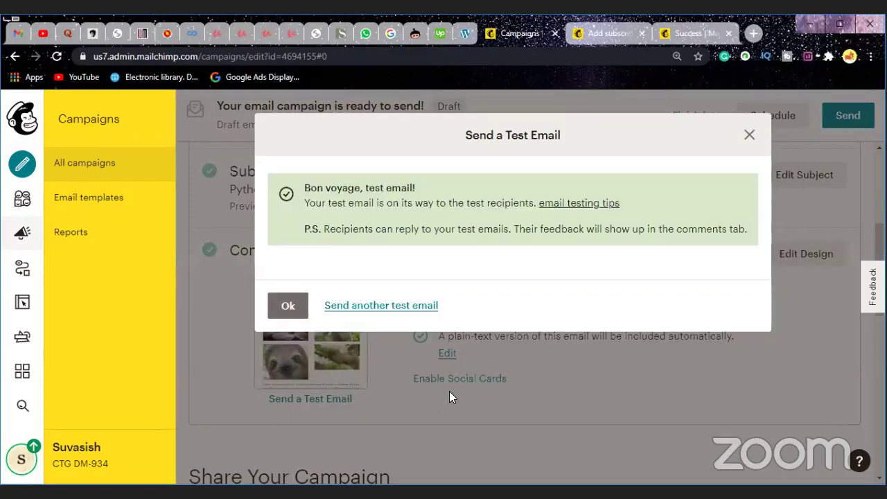
pyautogui.click(288, 311)
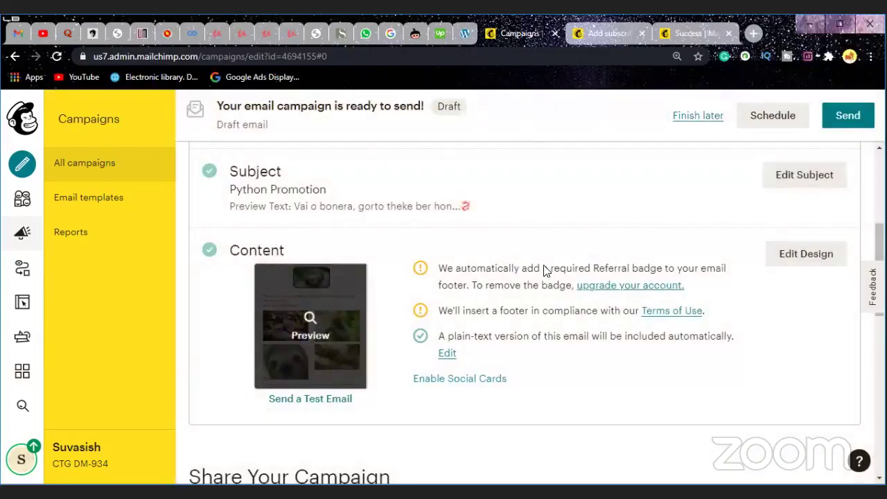
# Step: Send the Python Promotion campaign now to all 21 audience subscribers, confirming in the review dialog
pyautogui.moveTo(316, 332)
pyautogui.click(842, 122)
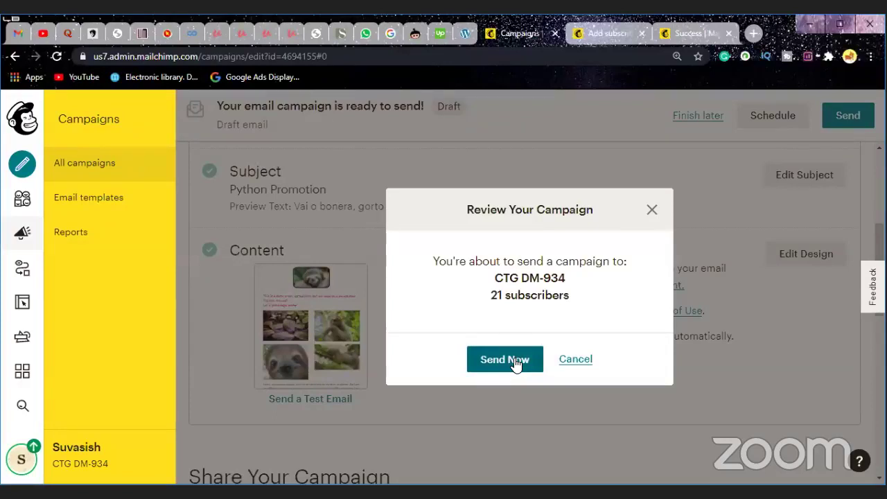
pyautogui.click(513, 359)
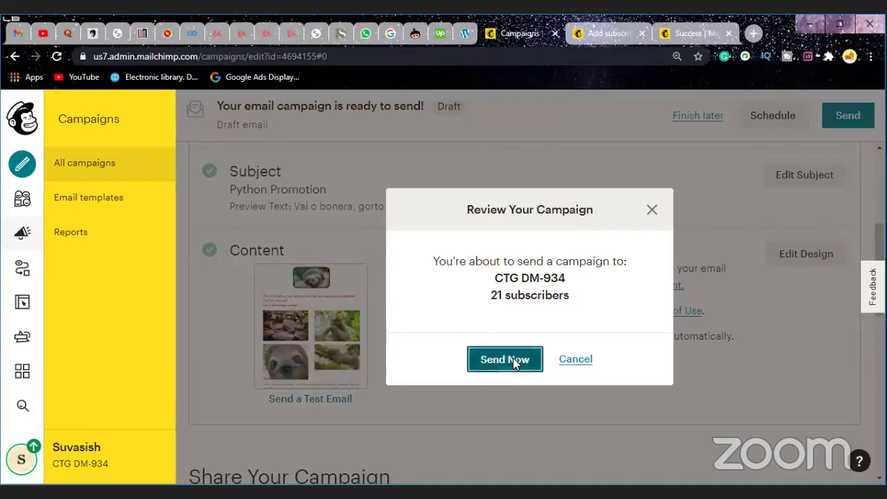